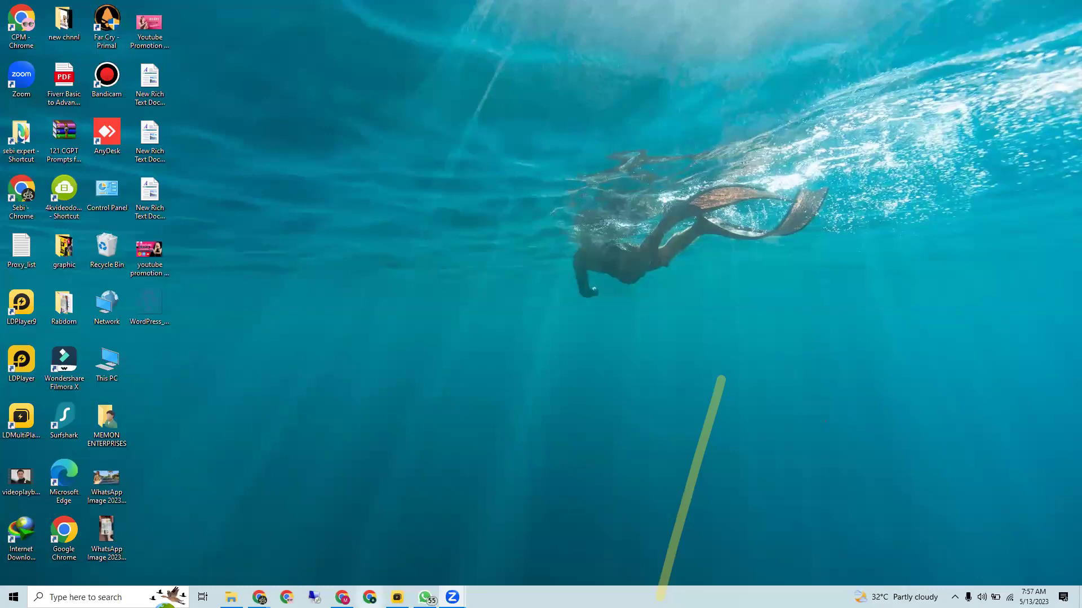
- Open a maximized Chrome window and start a new Incognito window from it
left_click(369, 598)
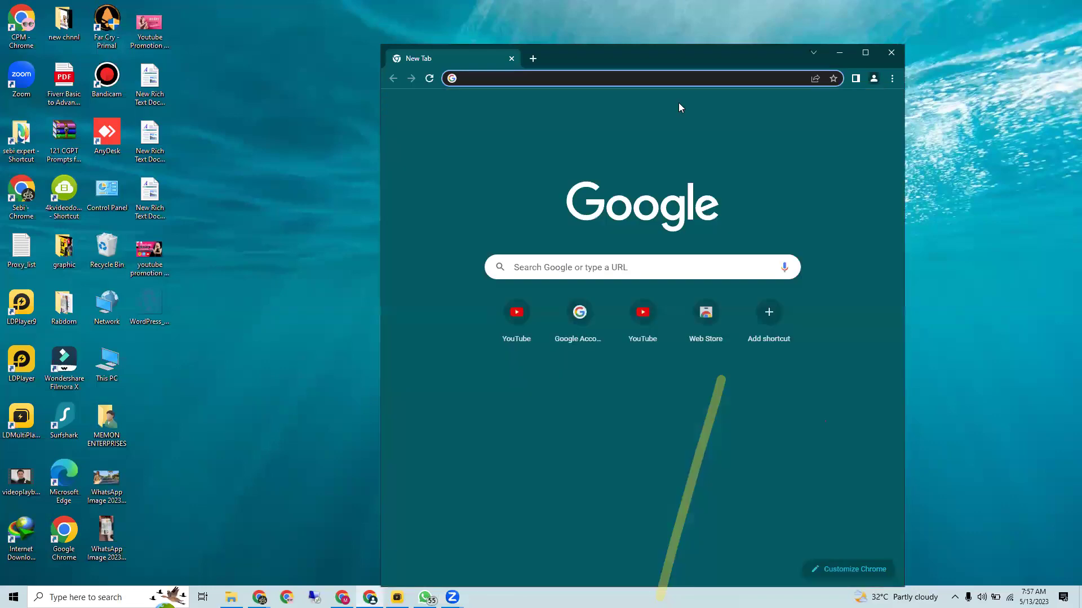
double_click(694, 61)
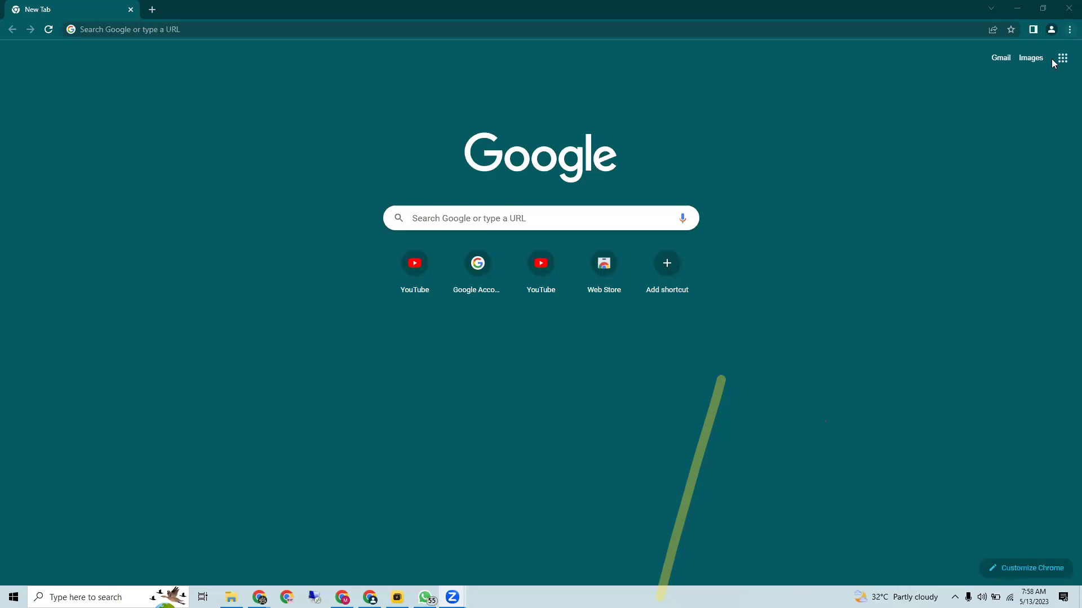
left_click(1068, 30)
left_click(1045, 71)
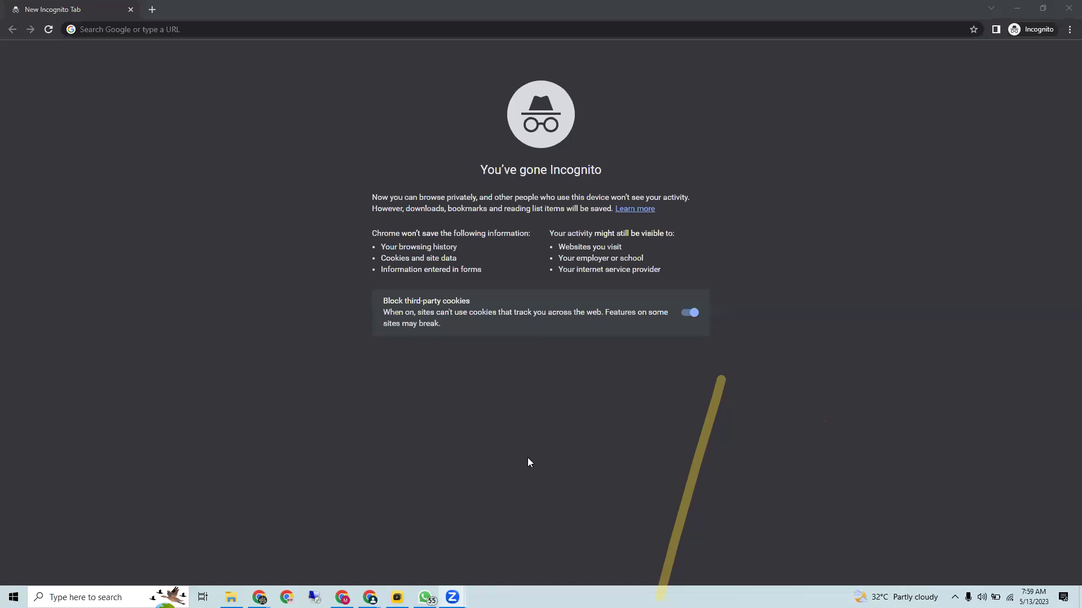
- Go to fiverr.com in the Incognito window
left_click(473, 34)
type("fi")
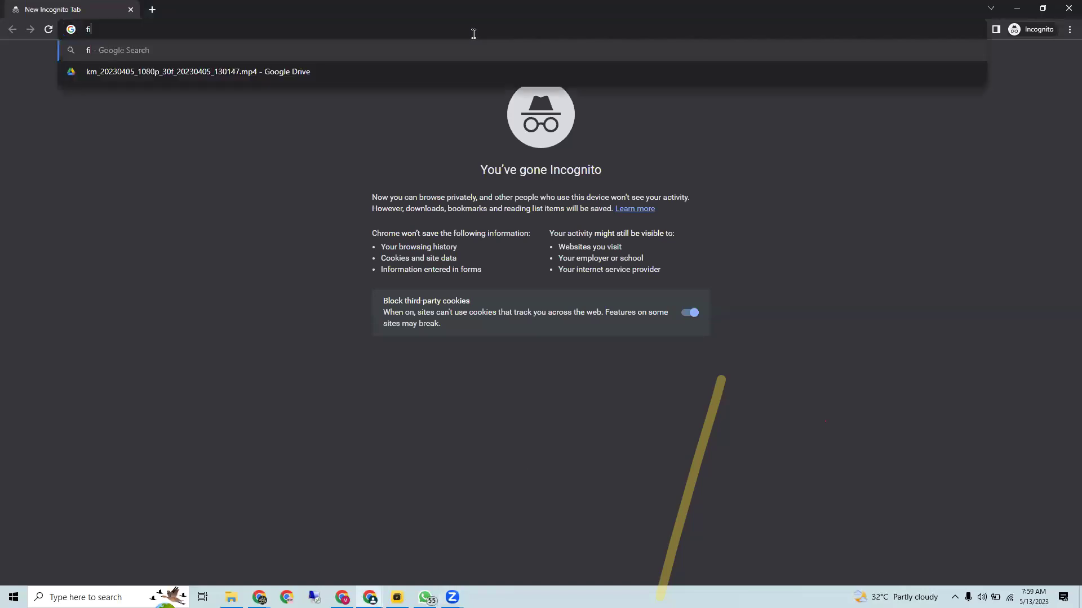
type("verr")
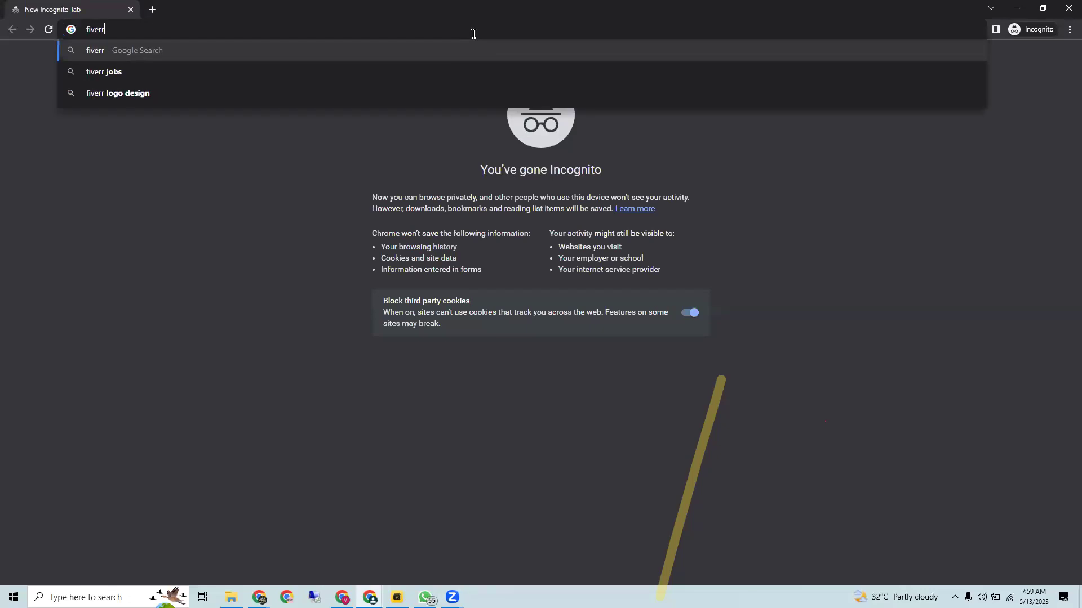
type(".com")
key("Return")
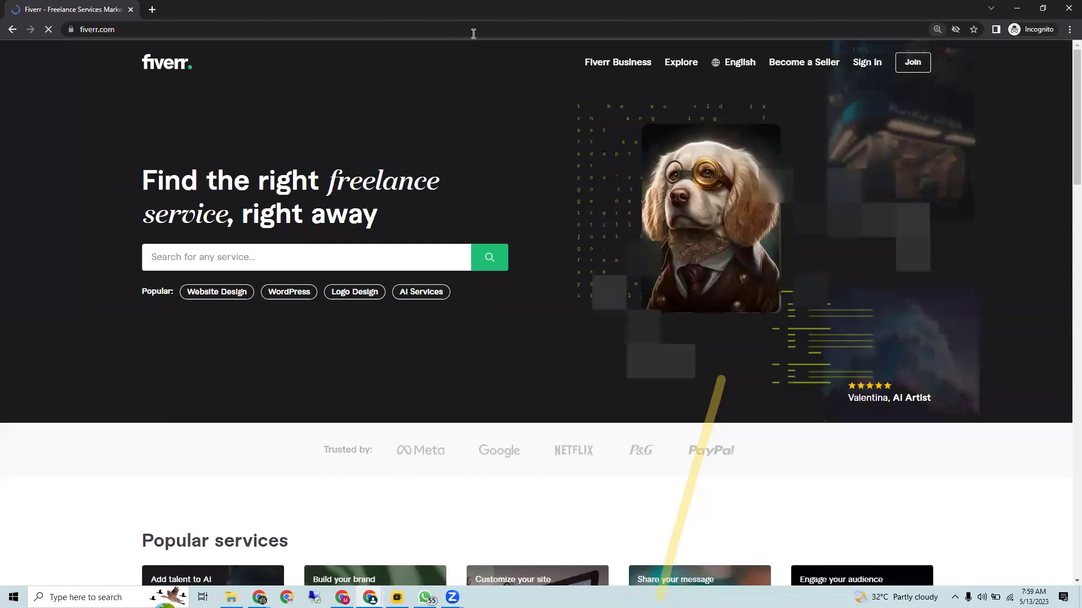
- Enlarge the Fiverr home page's zoom, settling one level below 175%
key("ctrl+plus")
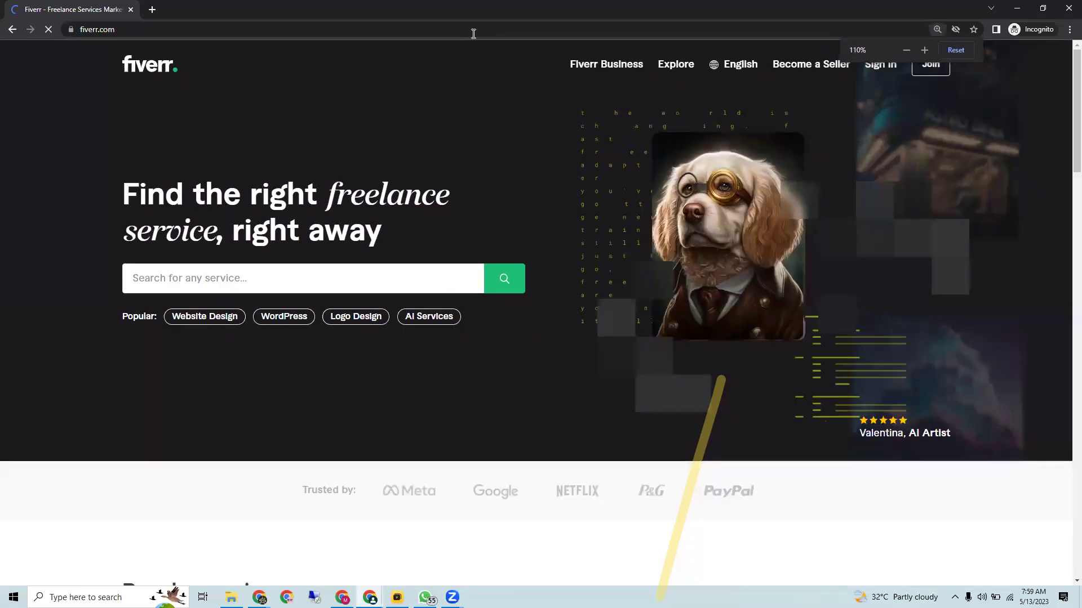
left_click(347, 267)
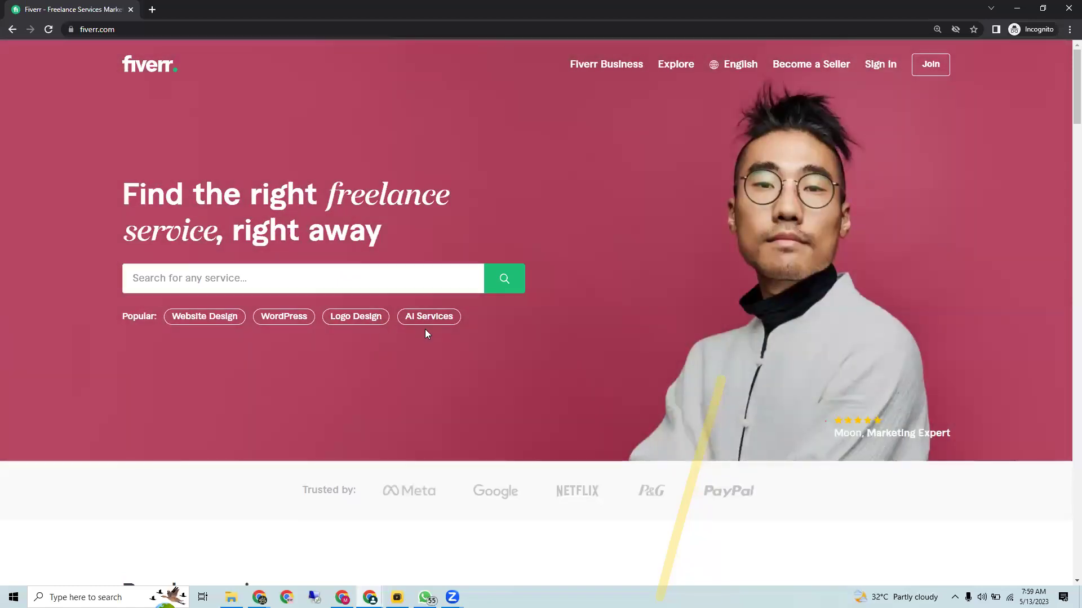
left_click(932, 33)
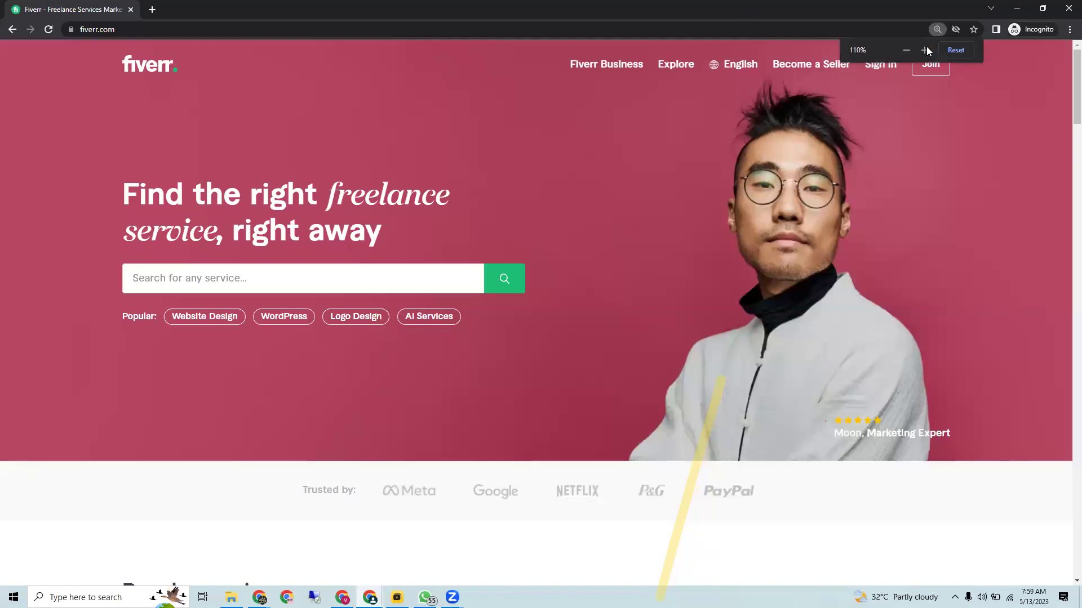
left_click(924, 50)
left_click(925, 50)
left_click(924, 50)
left_click(924, 50)
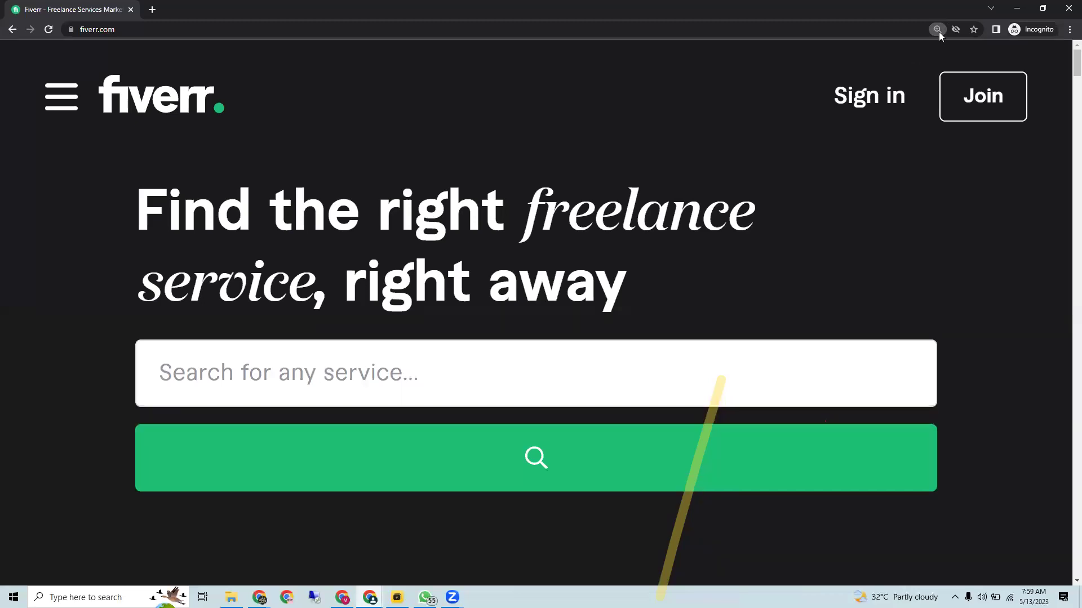
left_click(937, 30)
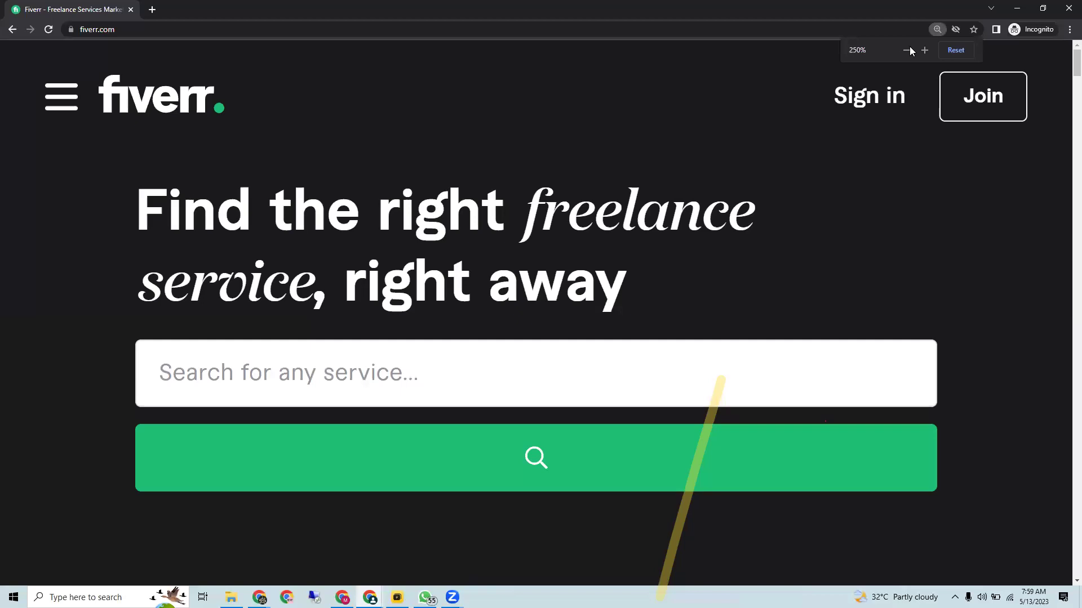
left_click(907, 50)
left_click(906, 50)
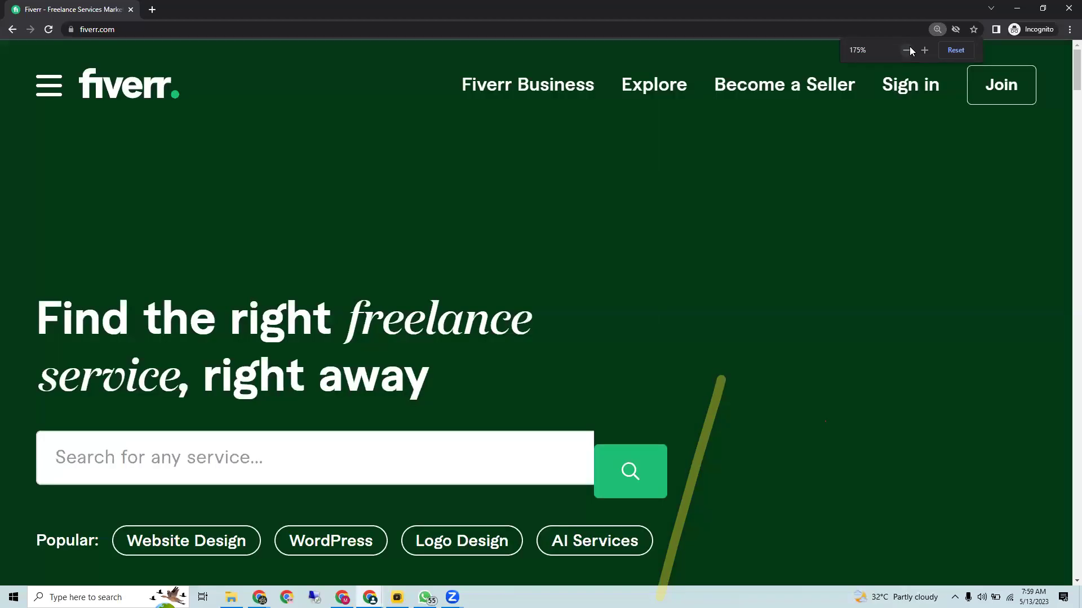
left_click(907, 50)
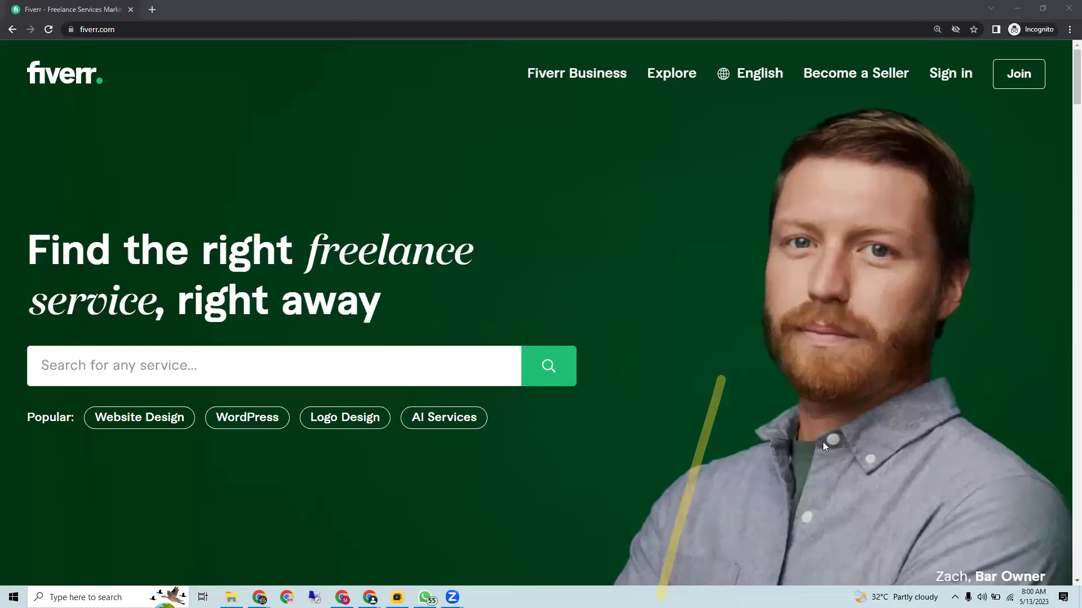
- Search Fiverr for "youtube" and choose the suggestion "youtube promotion"
left_click(478, 361)
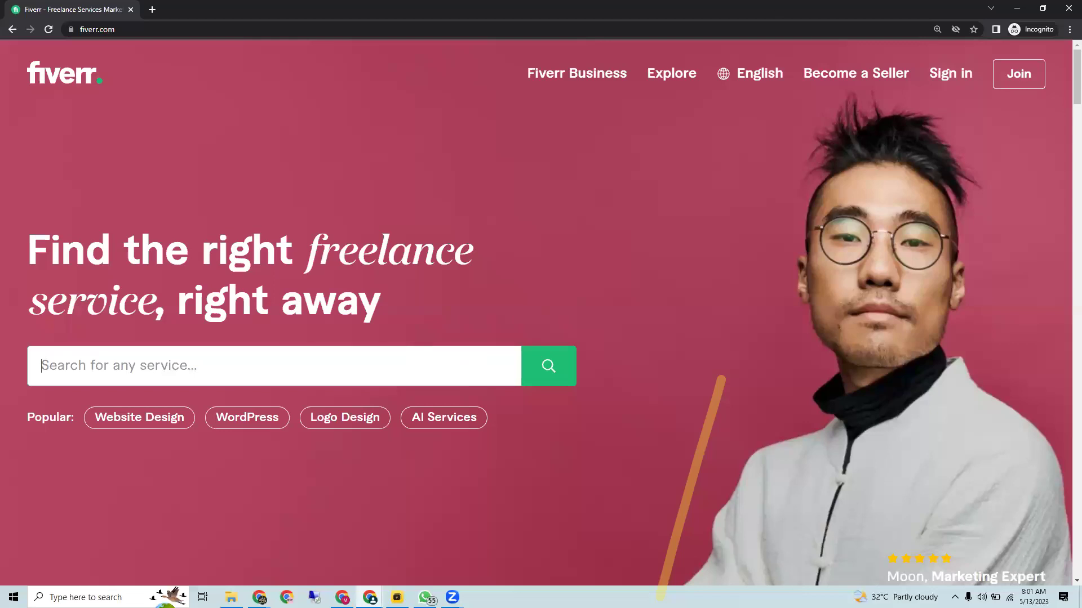
mouse_move(397, 598)
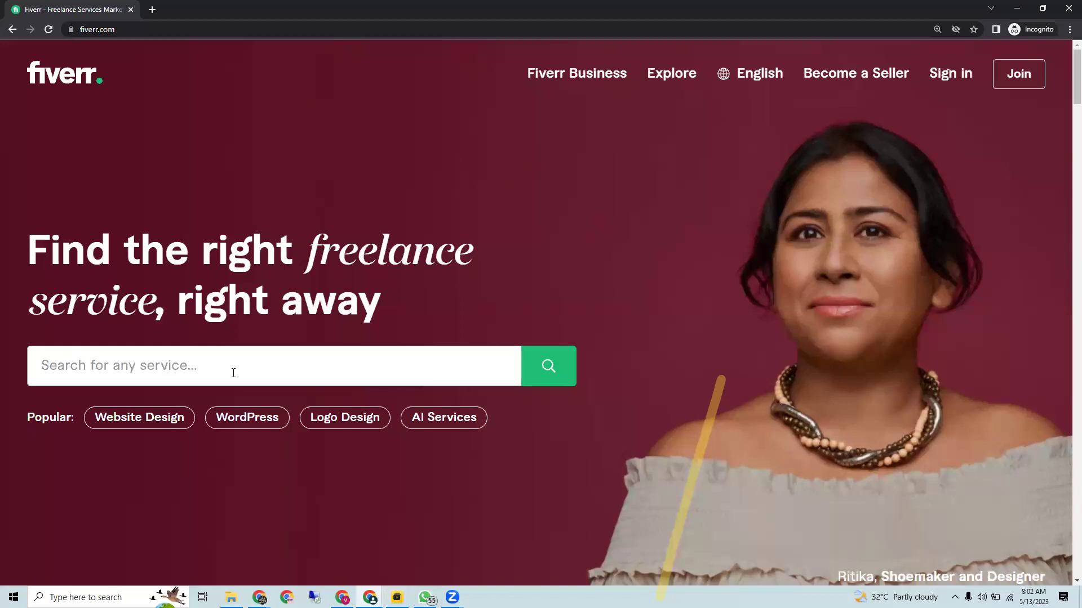
type("youtube")
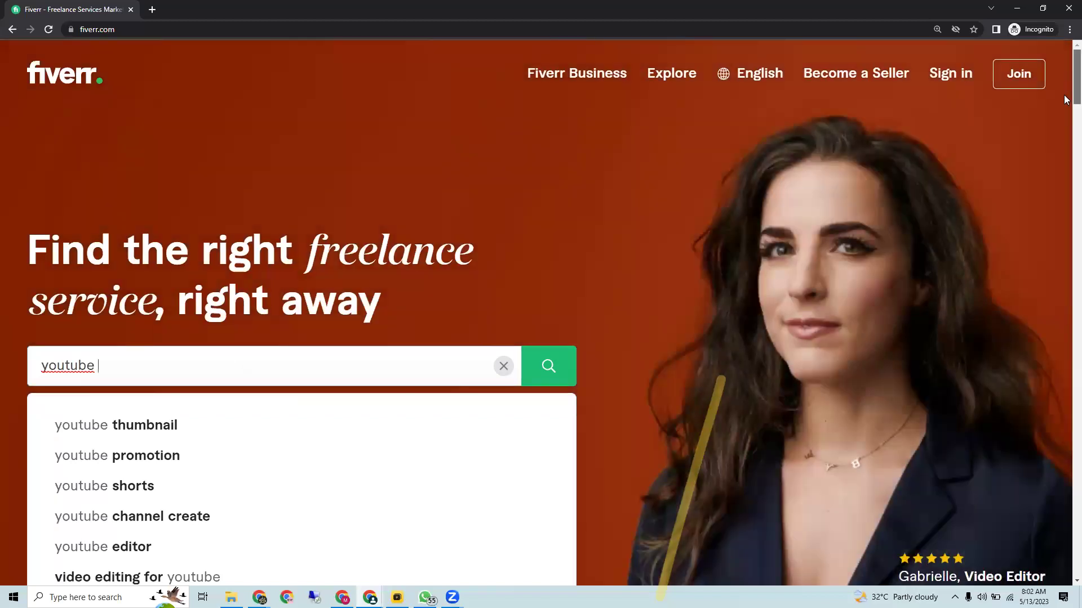
scroll(1066, 100, "down", 3)
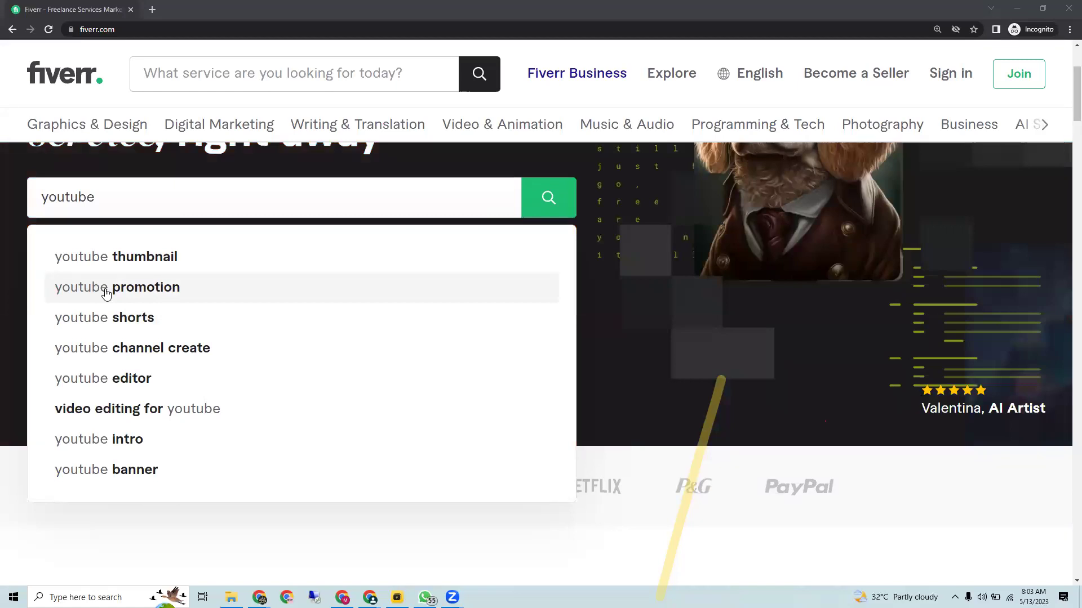
left_click(106, 293)
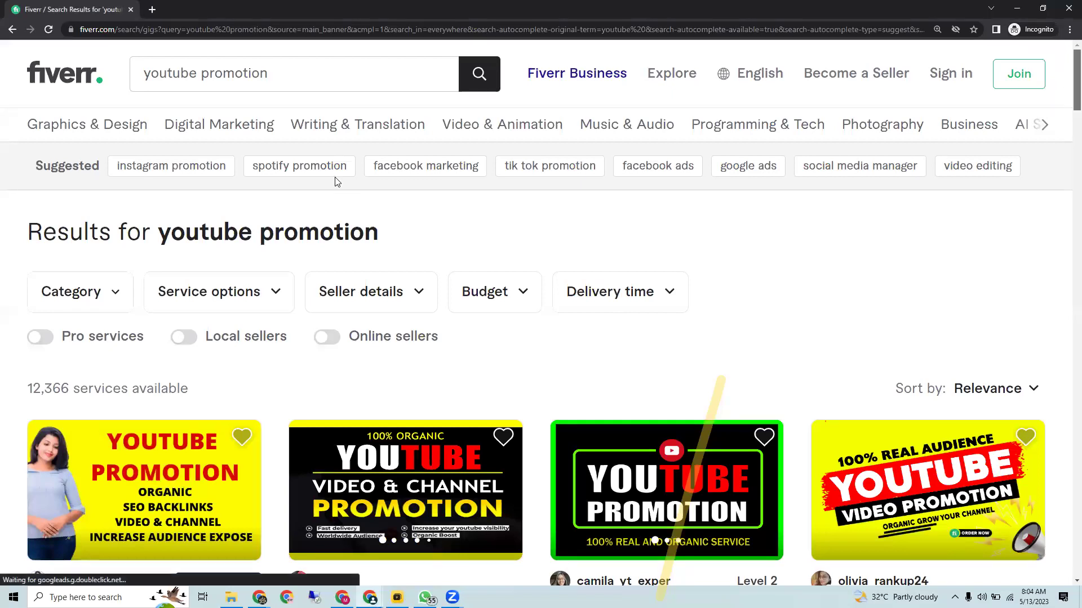
- Examine the youtube promotion results, including the number of available services and the listed gigs with their ratings and prices
scroll(198, 211, "down", 1)
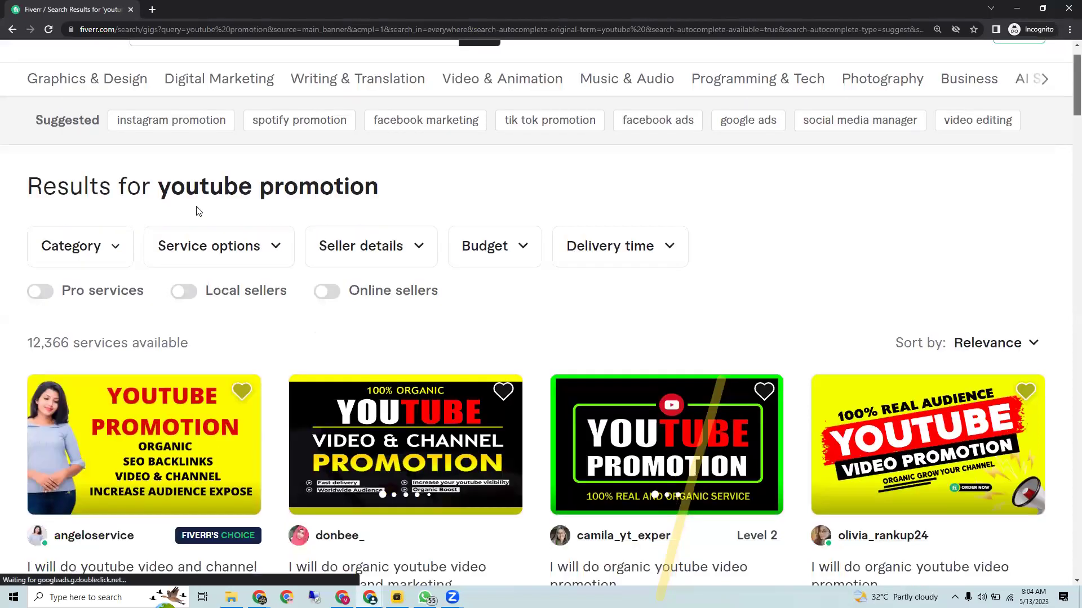
triple_click(316, 186)
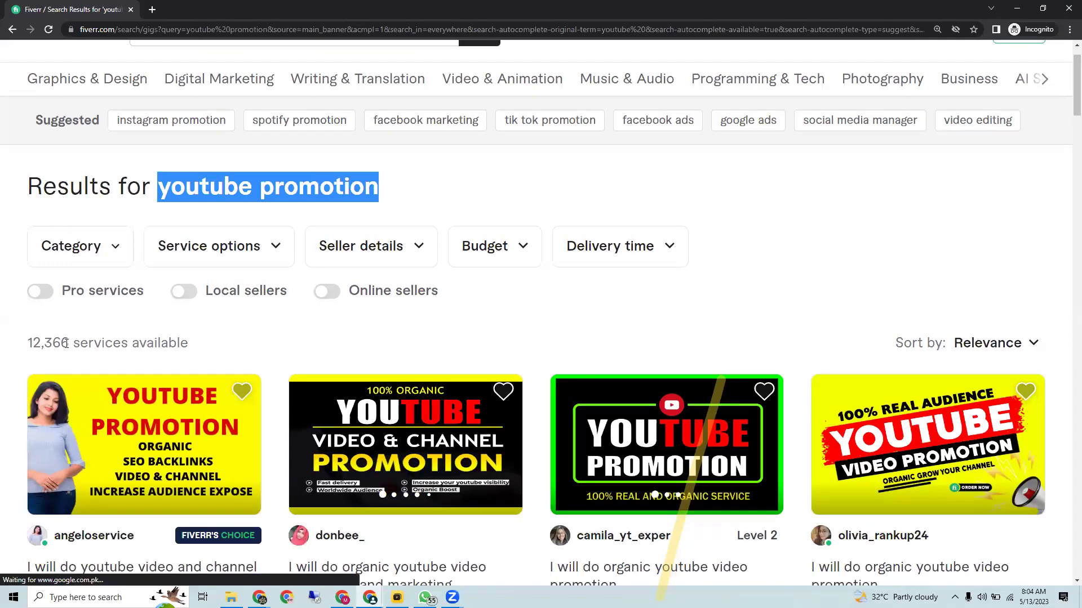
left_click_drag(66, 343, 44, 347)
left_click(44, 347)
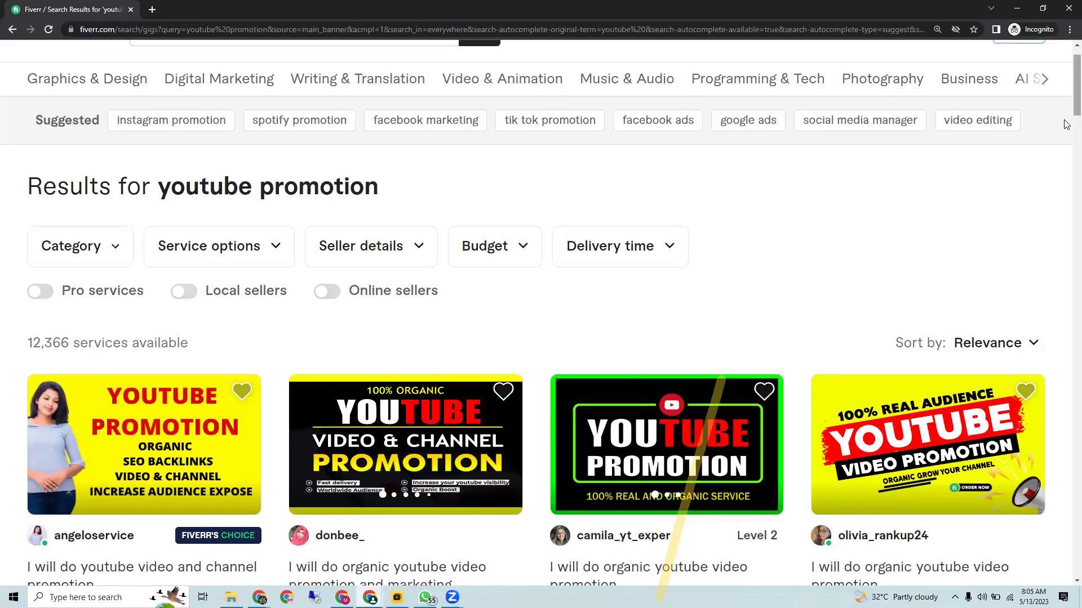
scroll(1066, 125, "down", 5)
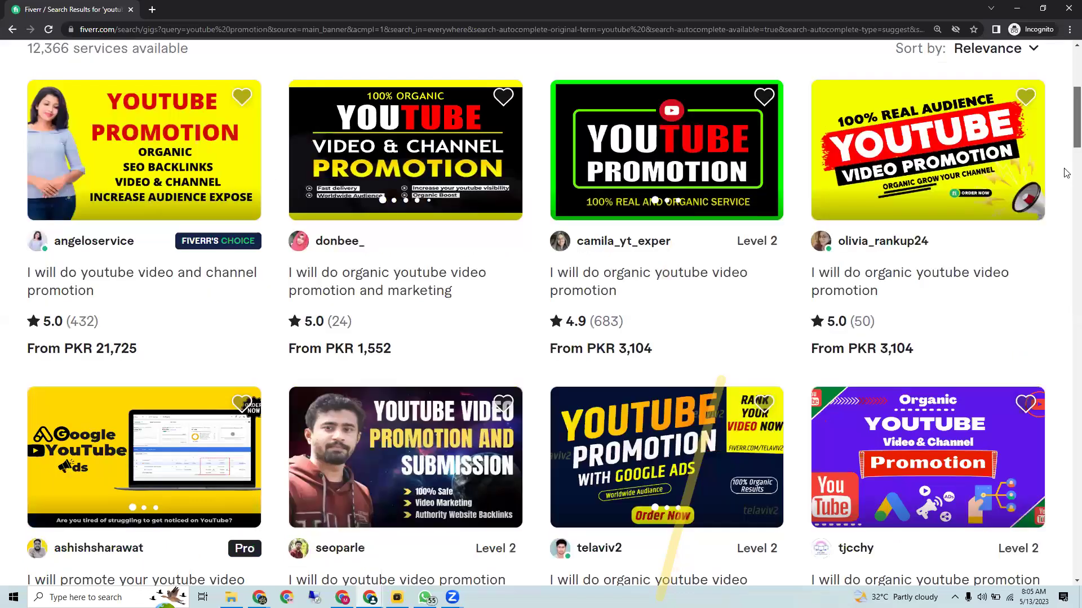
scroll(1066, 173, "down", 4)
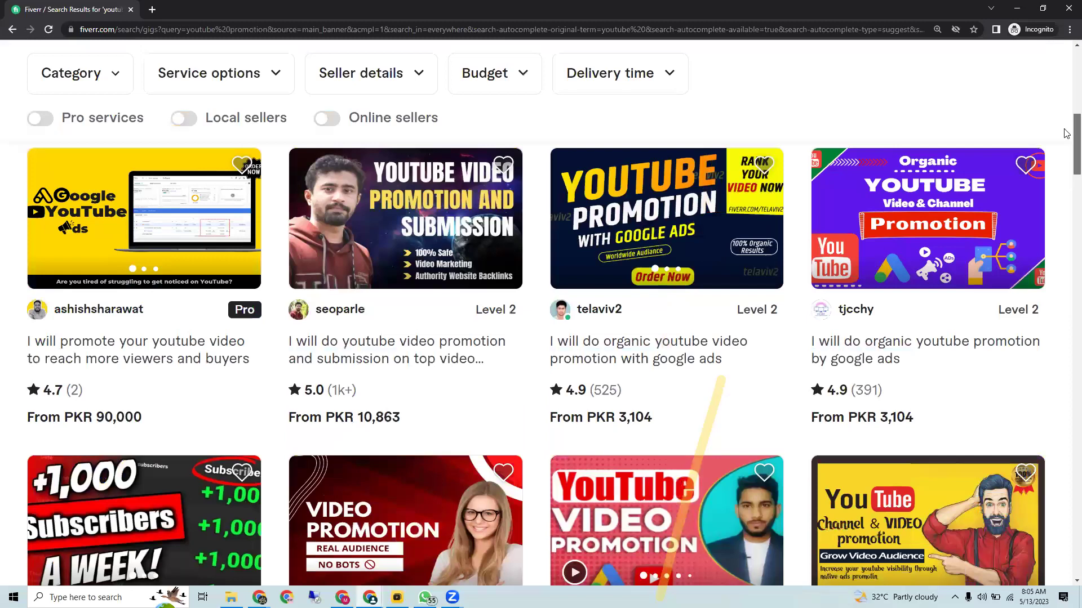
scroll(1066, 83, "up", 5)
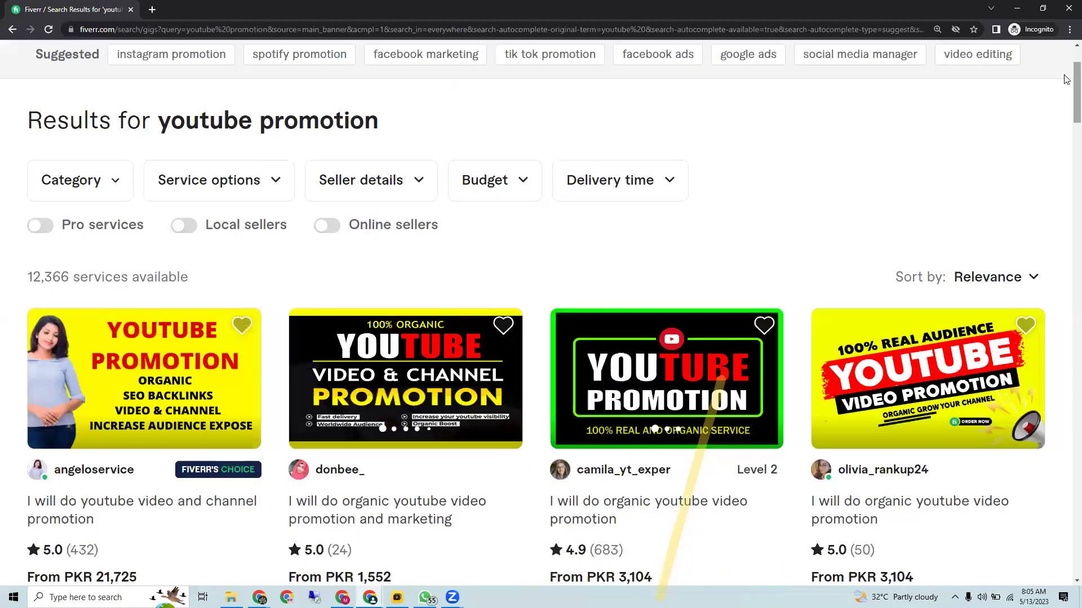
scroll(1067, 74, "up", 2)
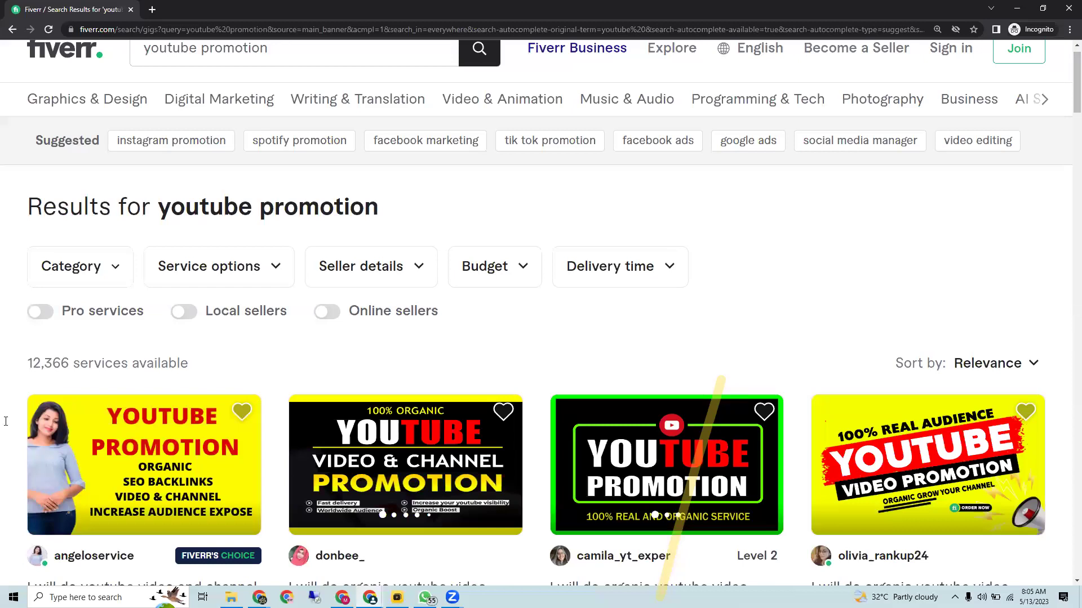
double_click(65, 358)
- Open a new window in the other Chrome profile and go to Google Drive from the Google apps list
left_click(259, 597)
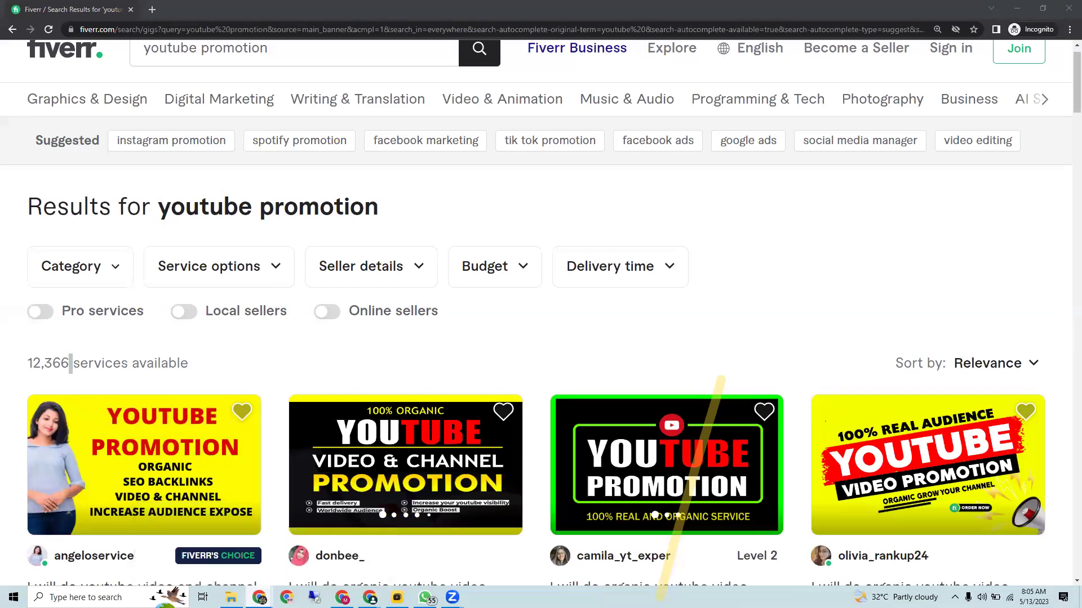
key("super+alt+2")
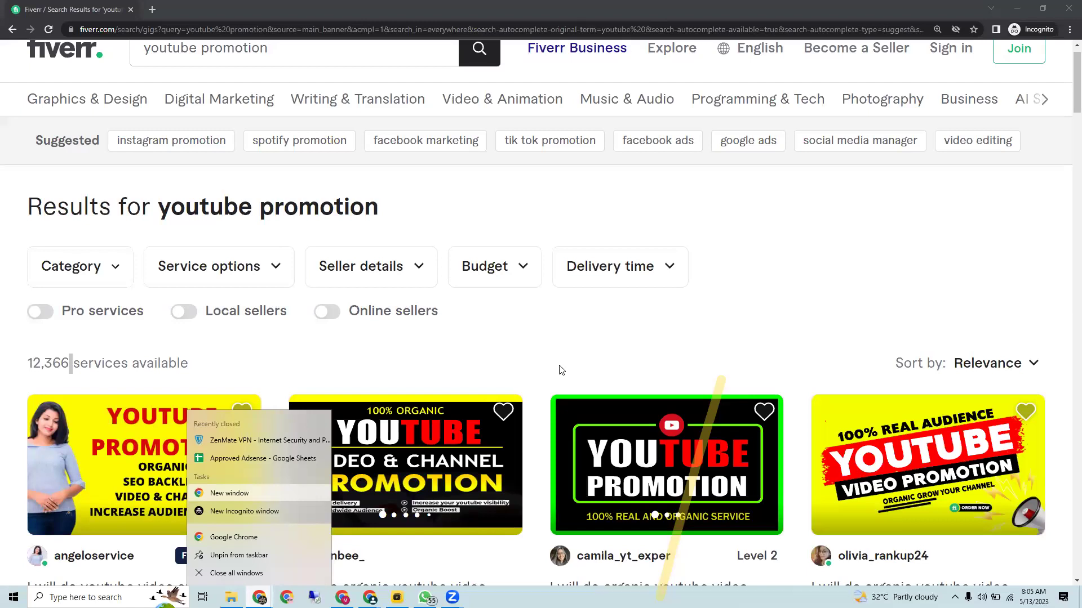
key("Return")
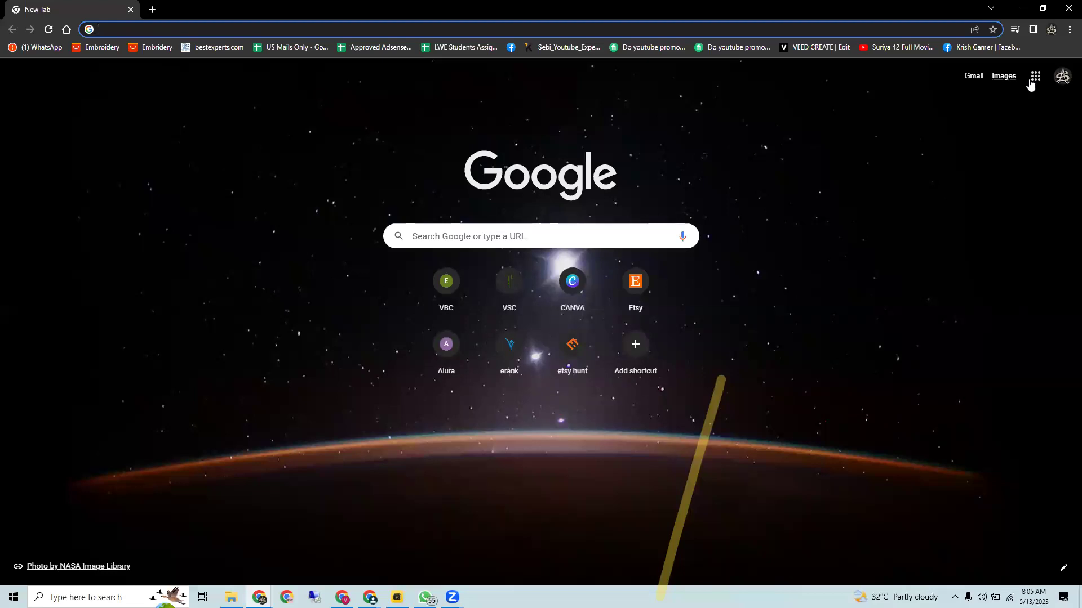
left_click(1034, 78)
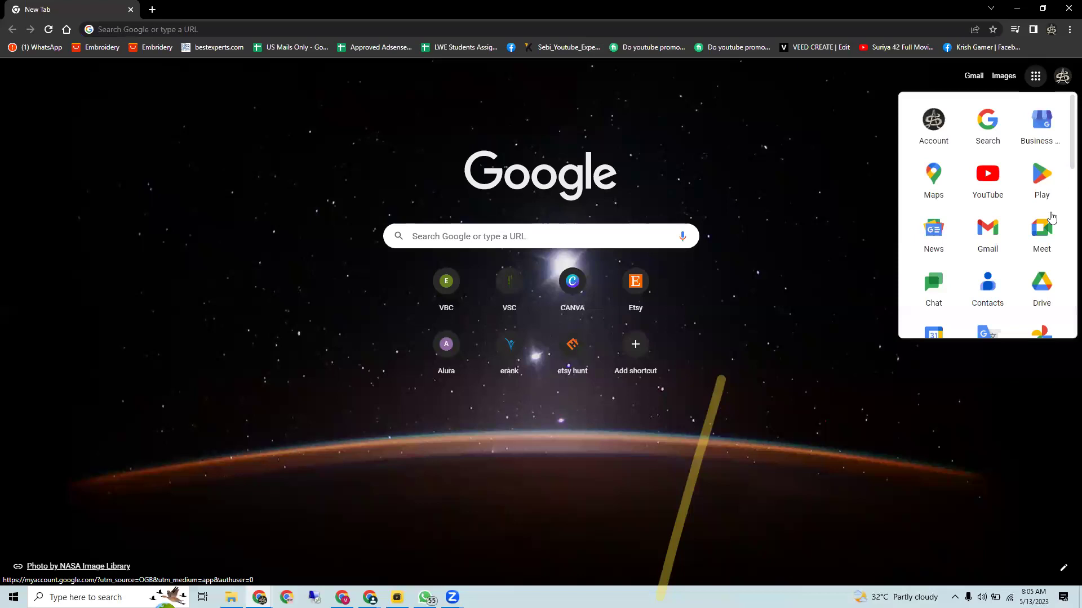
scroll(1051, 217, "down", 2)
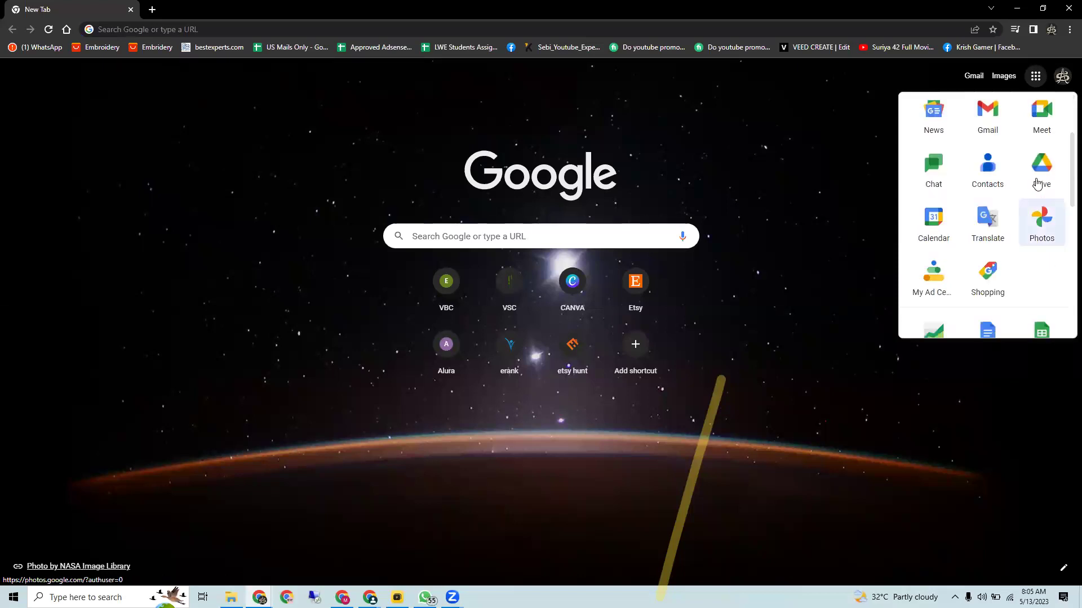
left_click(1038, 184)
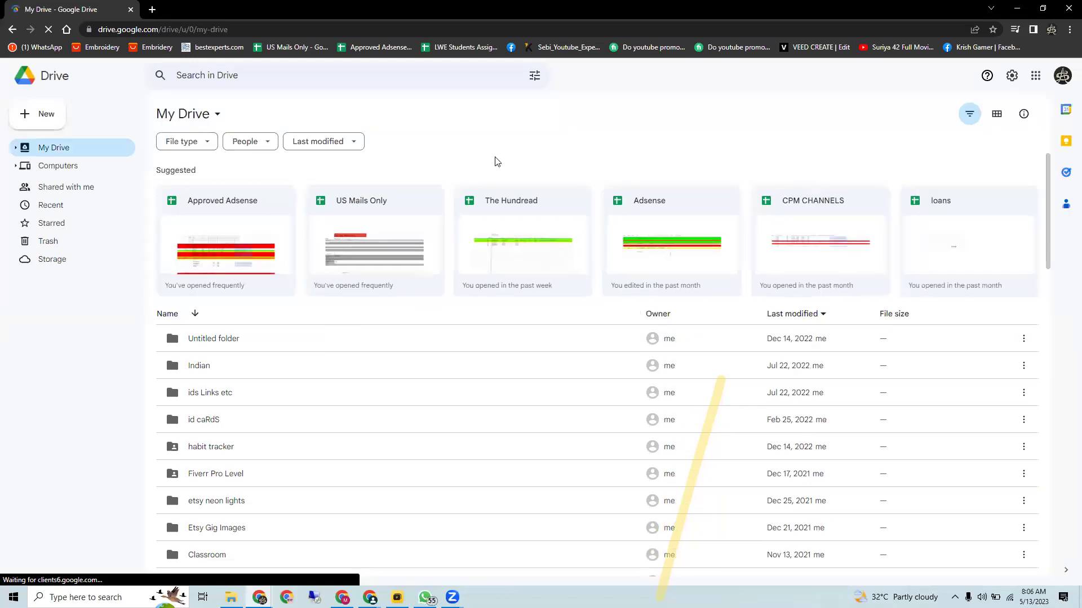
- Search Drive for "key" and open the spreadsheet "keywords for fiverr"
left_click(273, 81)
type("key")
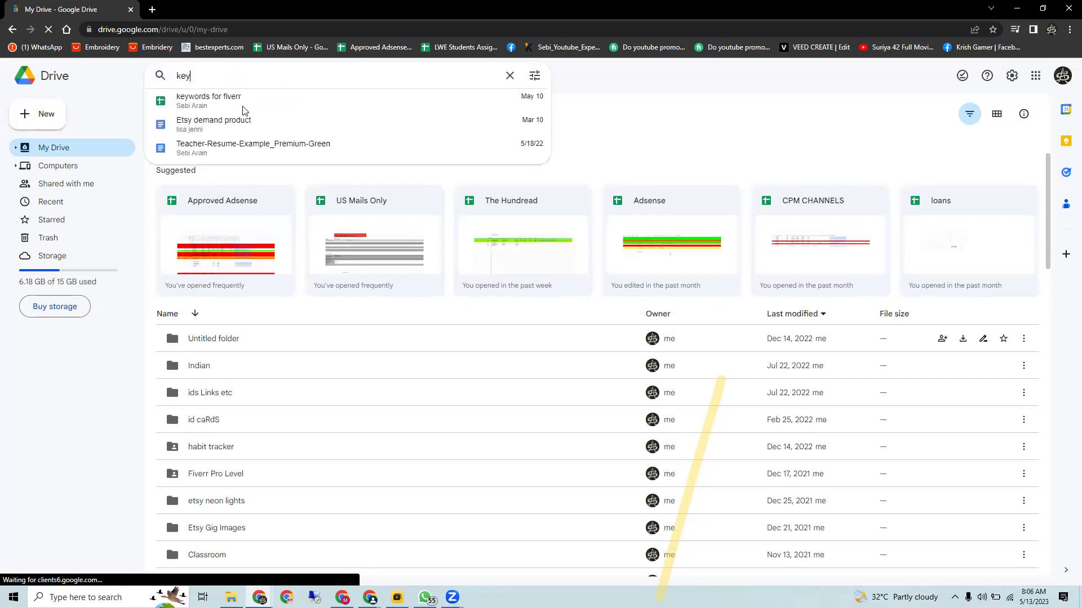
left_click(243, 110)
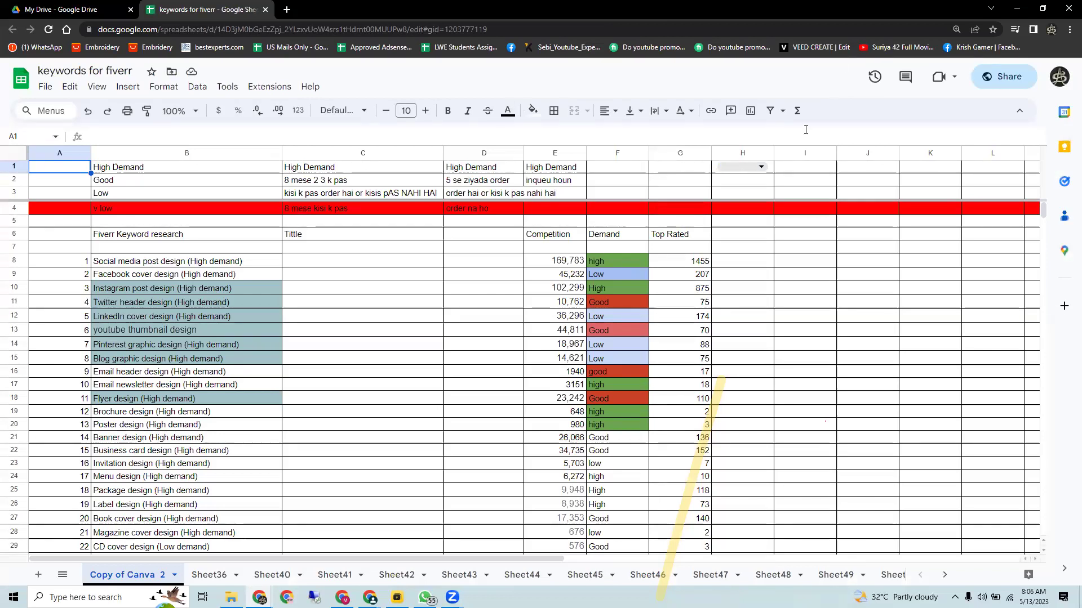
key("Return")
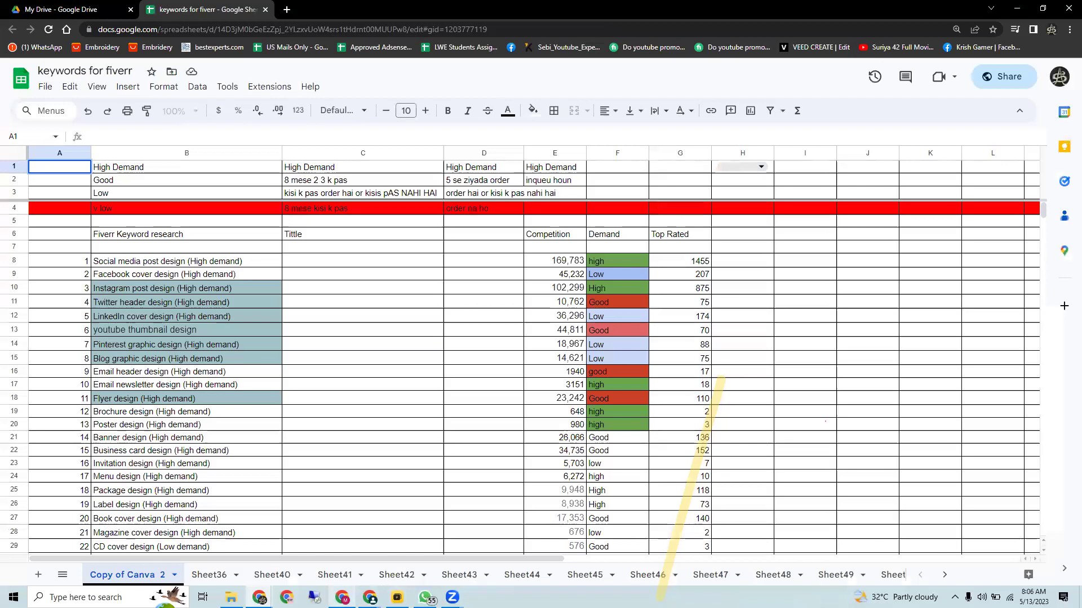
mouse_move(370, 597)
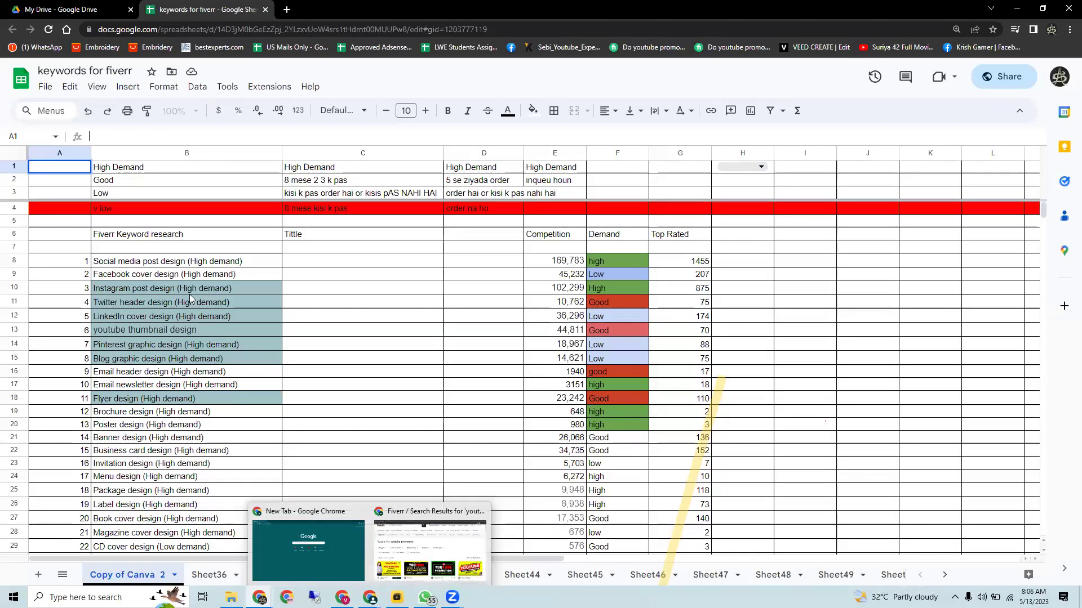
- Increase the font size of the "Fiverr Keyword research" heading in cell B6 to 14
left_click(189, 239)
double_click(189, 236)
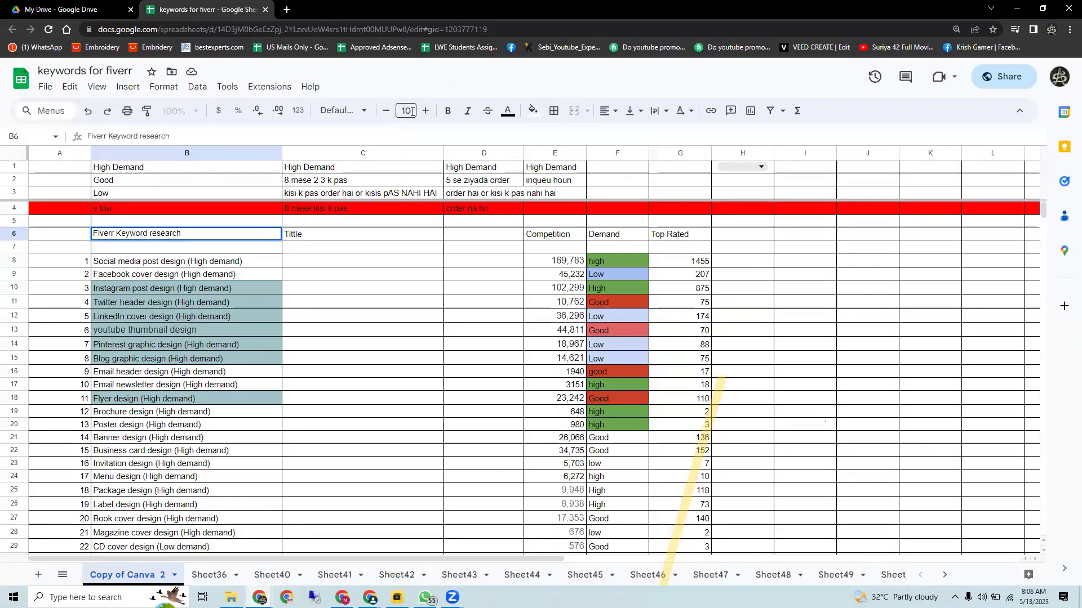
left_click(431, 117)
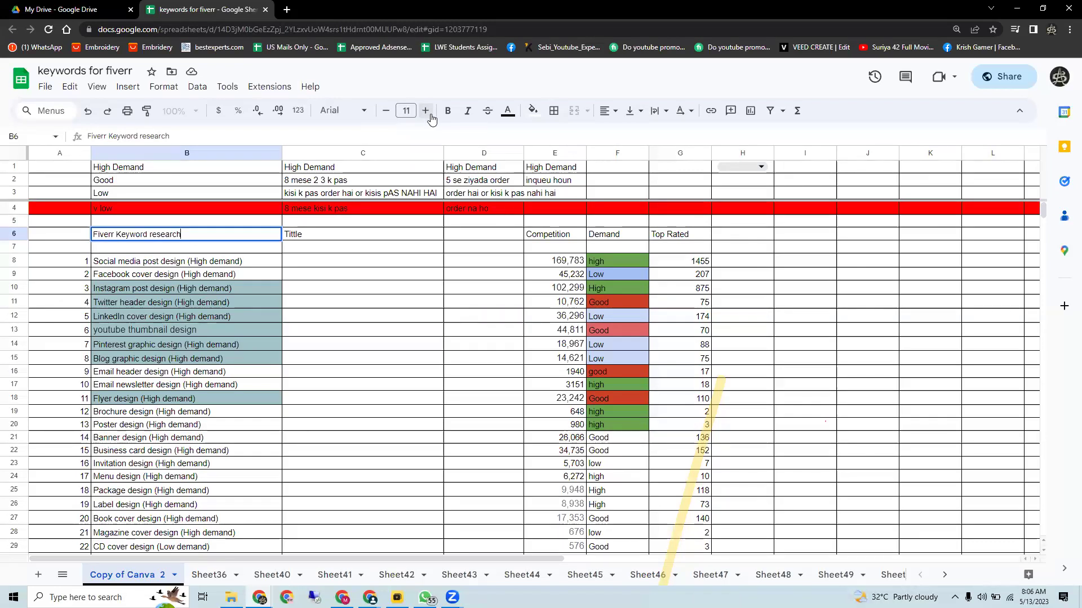
left_click(431, 117)
left_click(431, 117)
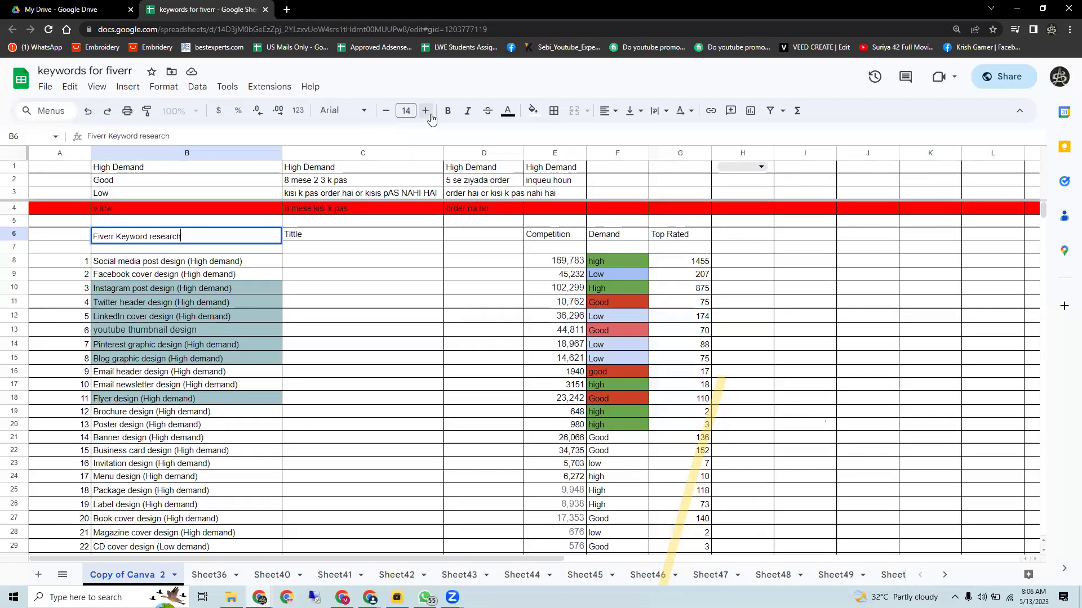
- Set the sheet zoom to 150%
left_click(97, 87)
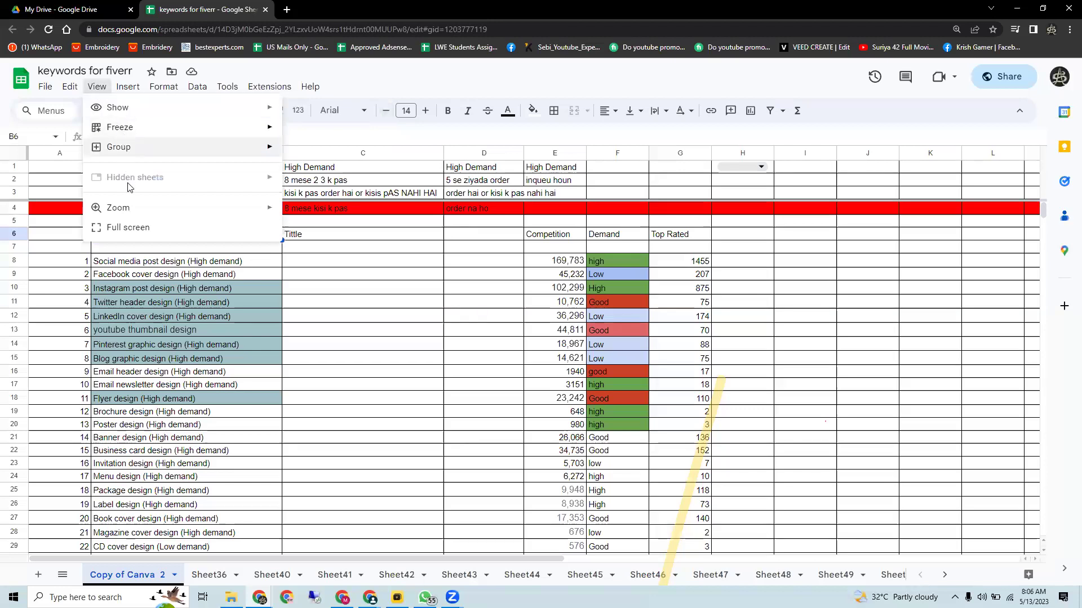
mouse_move(135, 210)
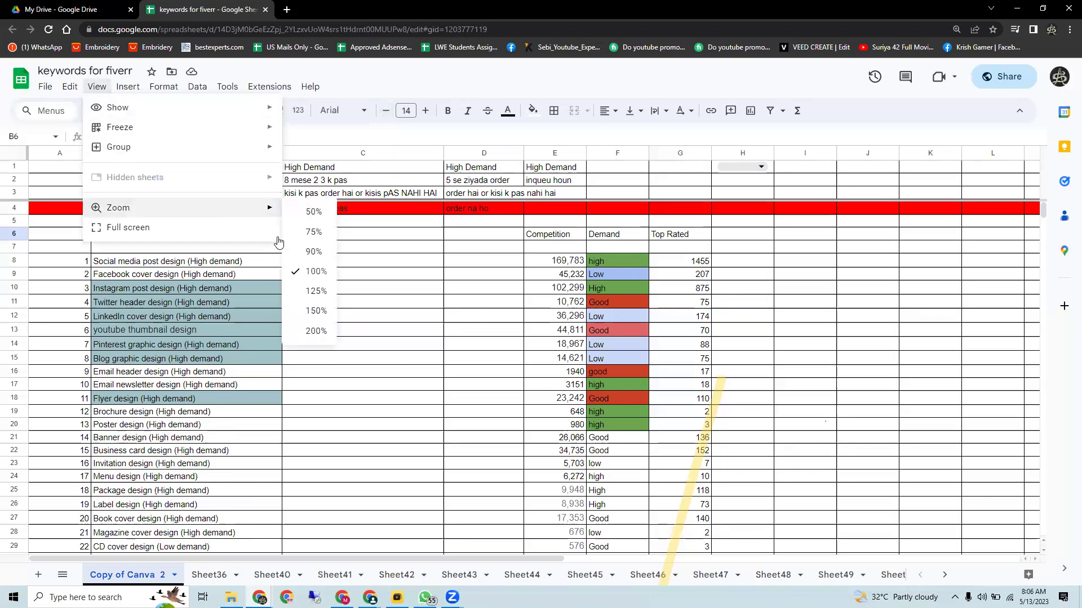
left_click(314, 311)
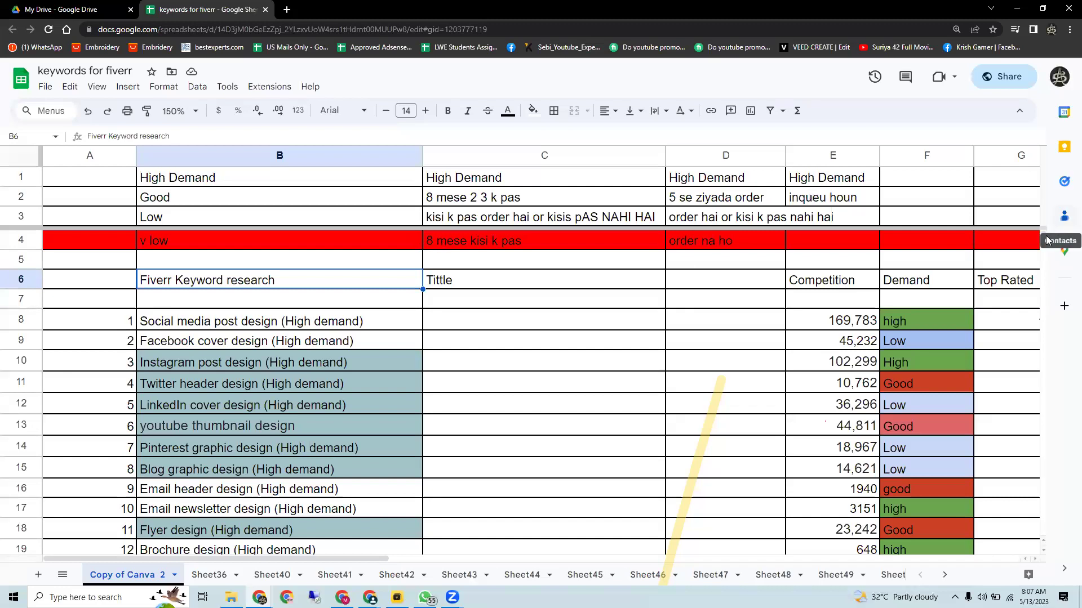
- Fill the "8 mese 2 3 k pas" criterion of cell C2 upwards into C1 as the text for the High Demand row
left_click(348, 185)
left_click(339, 202)
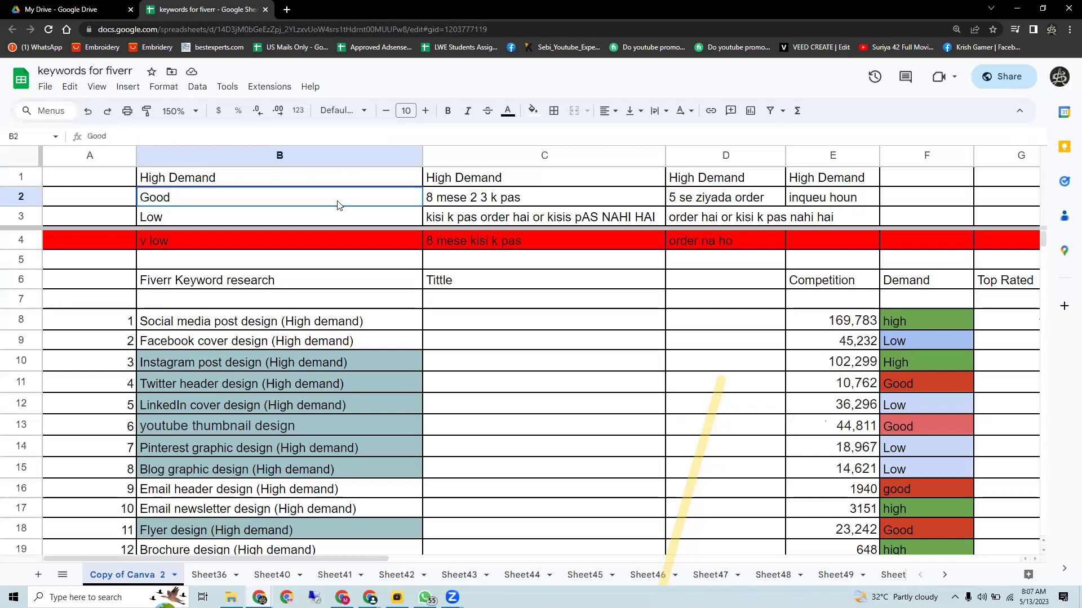
left_click(450, 184)
left_click(450, 196)
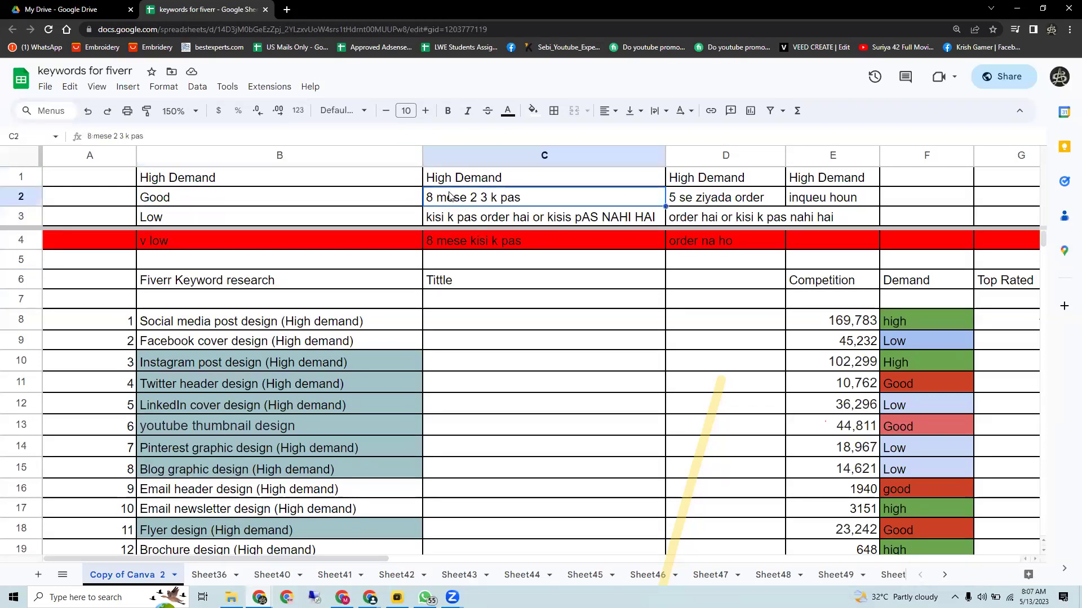
left_click_drag(666, 205, 665, 185)
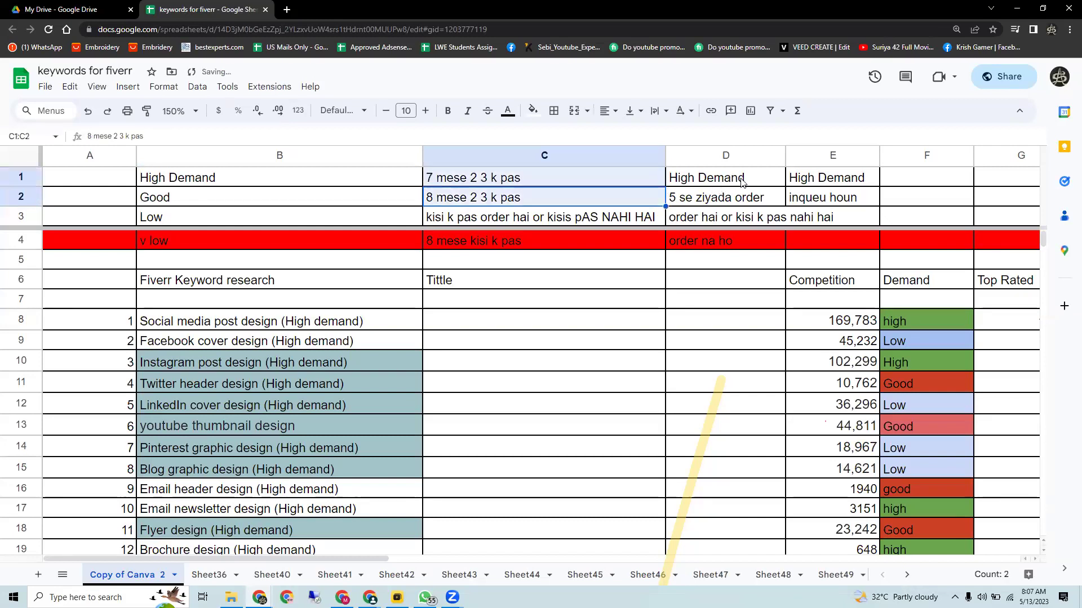
- Change the text of cell C1 to "8 mese 5 k pas"
left_click(743, 181)
left_click(431, 186)
double_click(432, 183)
left_click(432, 182)
key("BackSpace")
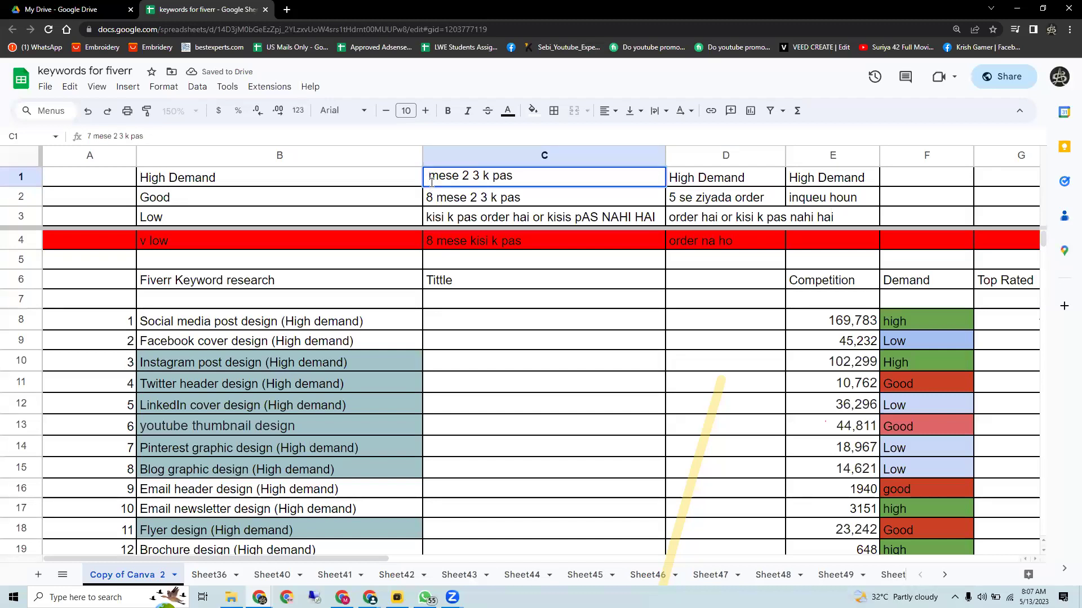
left_click(479, 176)
key("BackSpace")
key("BackSpace")
key("BackSpace")
type("5")
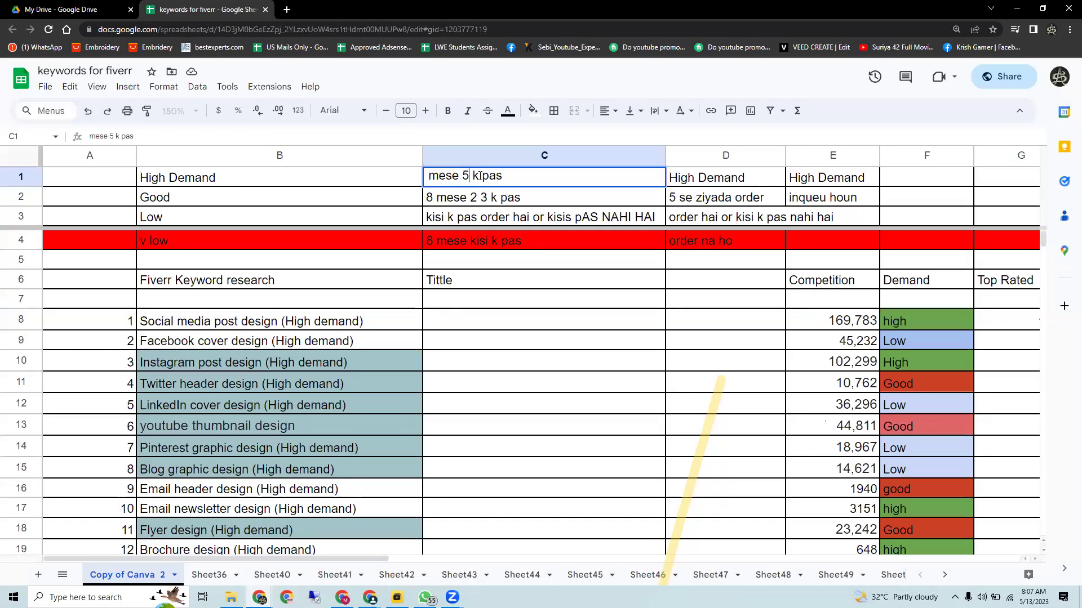
left_click(430, 176)
type("8")
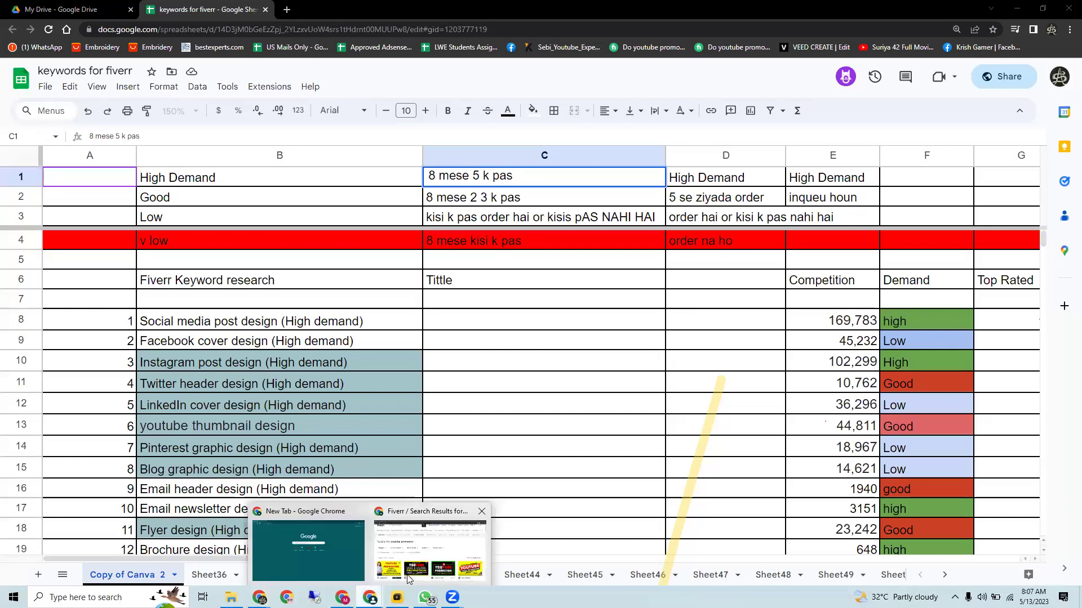
- Switch to the Fiverr window and open each of the first four youtube promotion gigs in a new tab
left_click(409, 574)
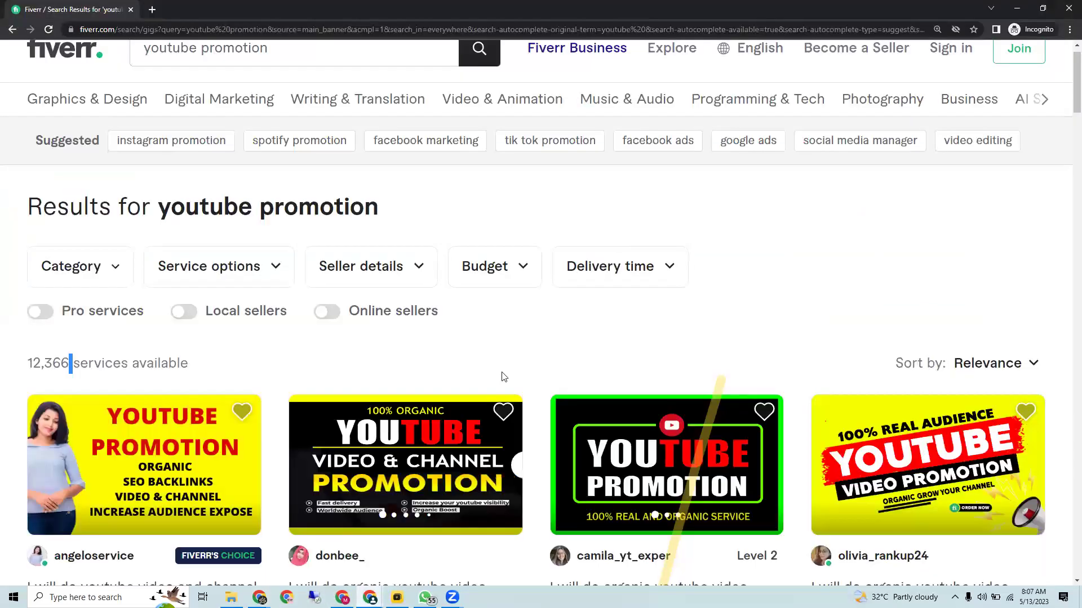
right_click(186, 443)
left_click(241, 263)
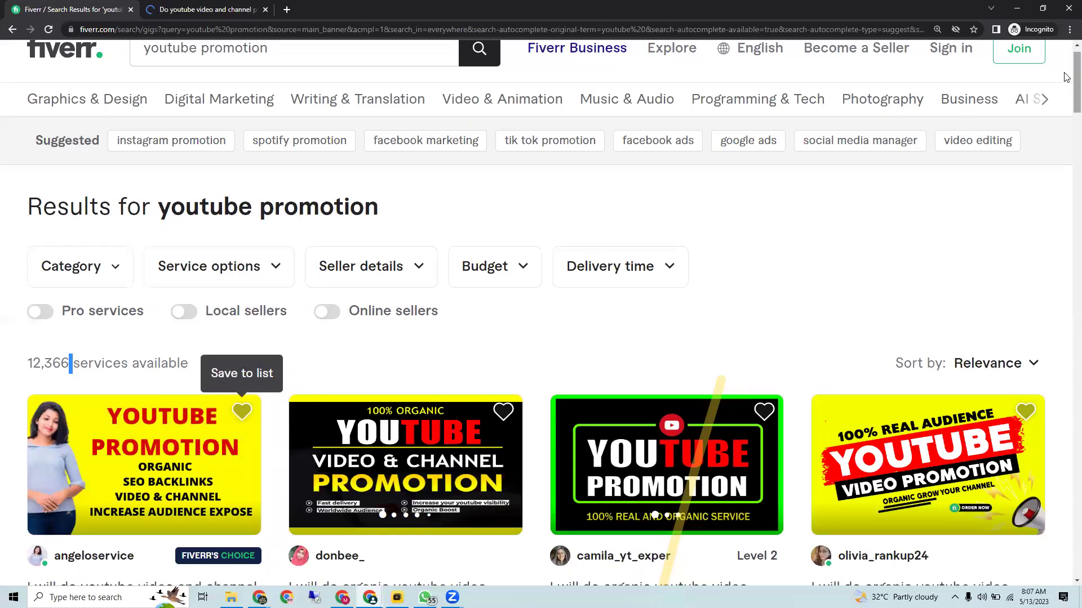
scroll(212, 508, "down", 6)
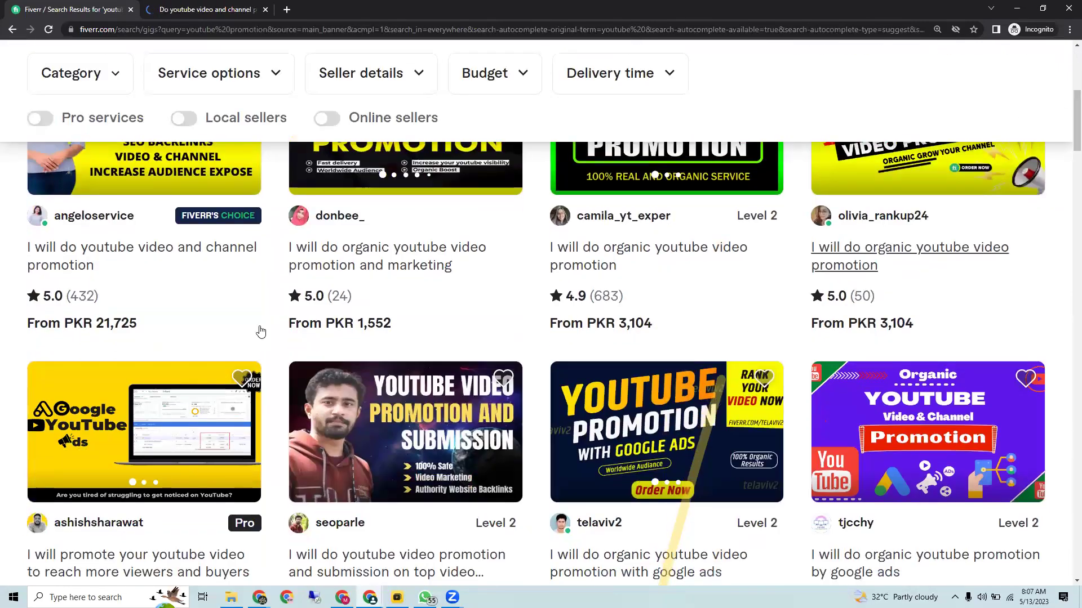
right_click(381, 160)
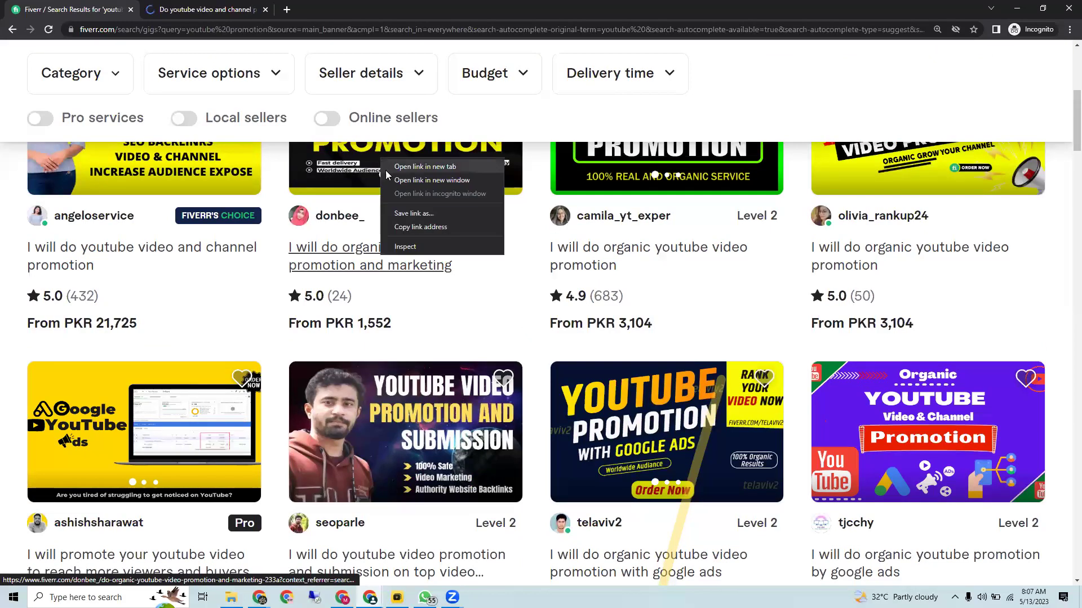
left_click(405, 168)
right_click(588, 164)
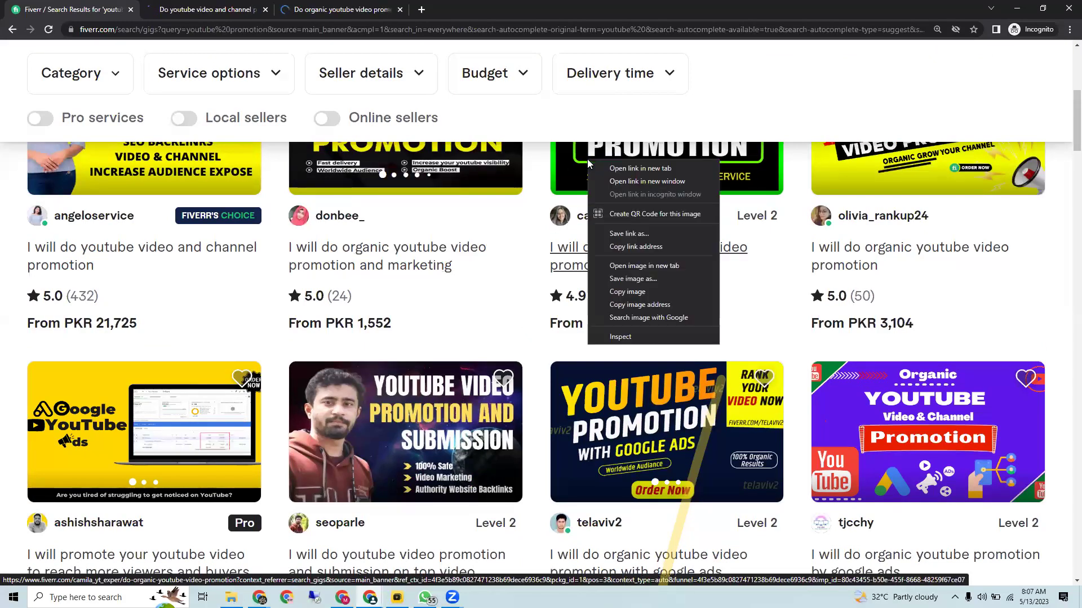
left_click(596, 167)
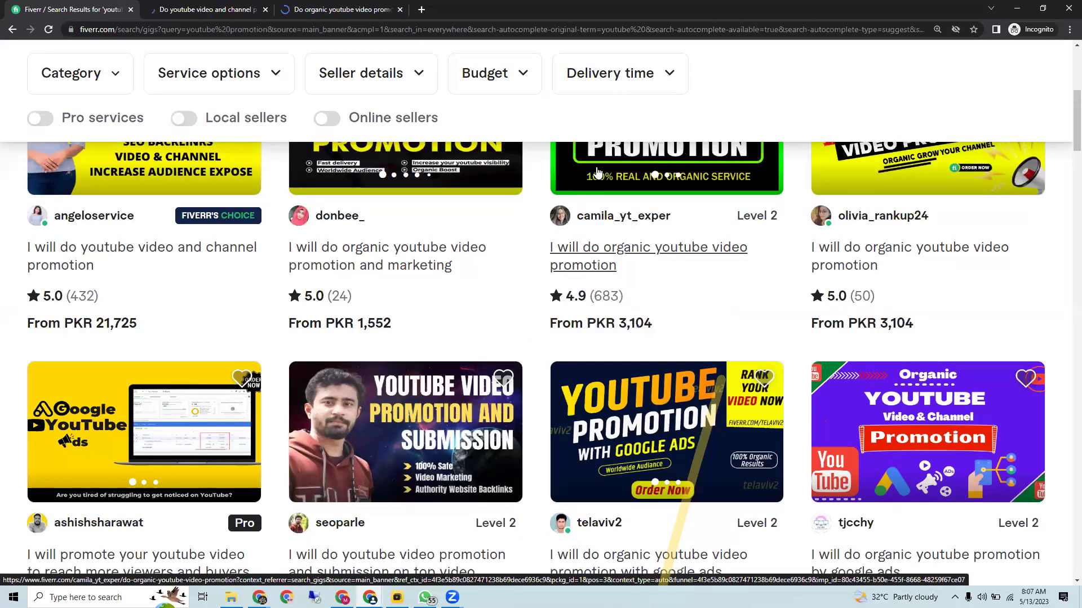
right_click(869, 155)
left_click(882, 160)
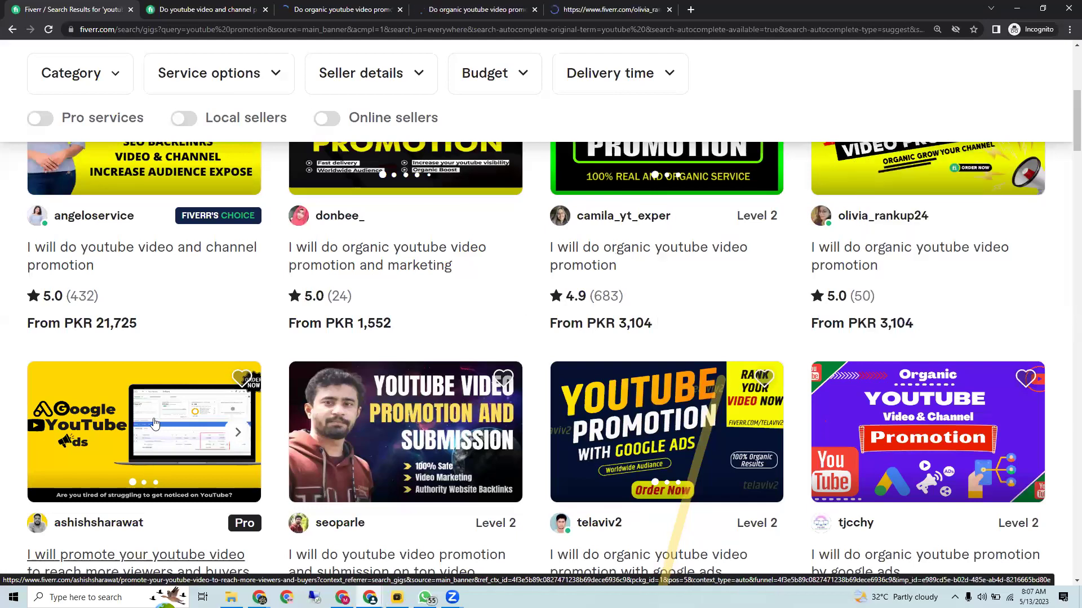
- Open each of the four gigs in the second row of results in a new tab
right_click(154, 418)
left_click(224, 241)
right_click(383, 384)
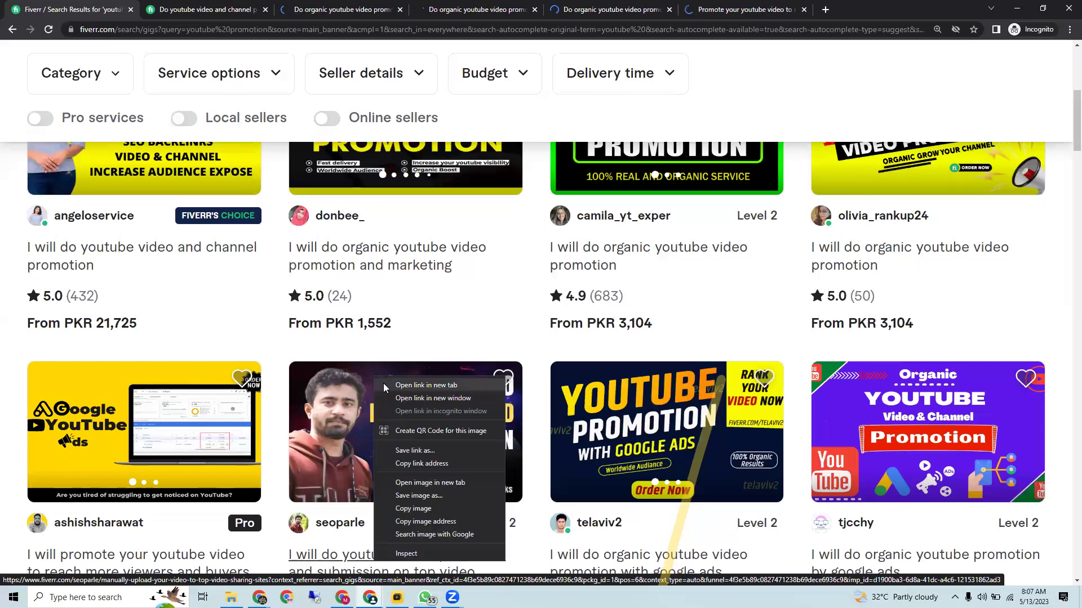
left_click(383, 383)
right_click(703, 379)
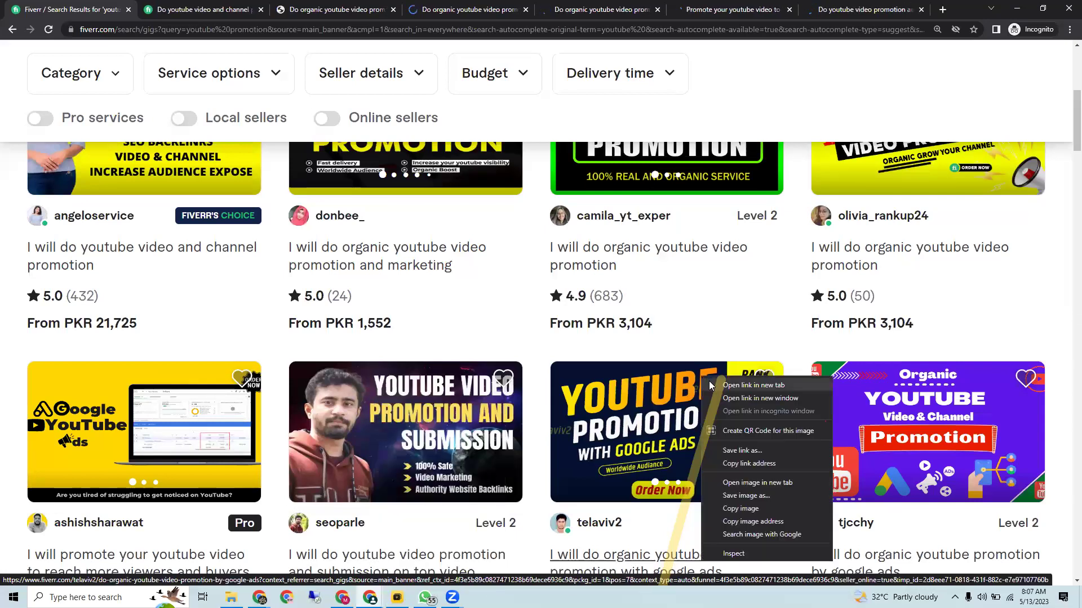
left_click(709, 382)
right_click(880, 391)
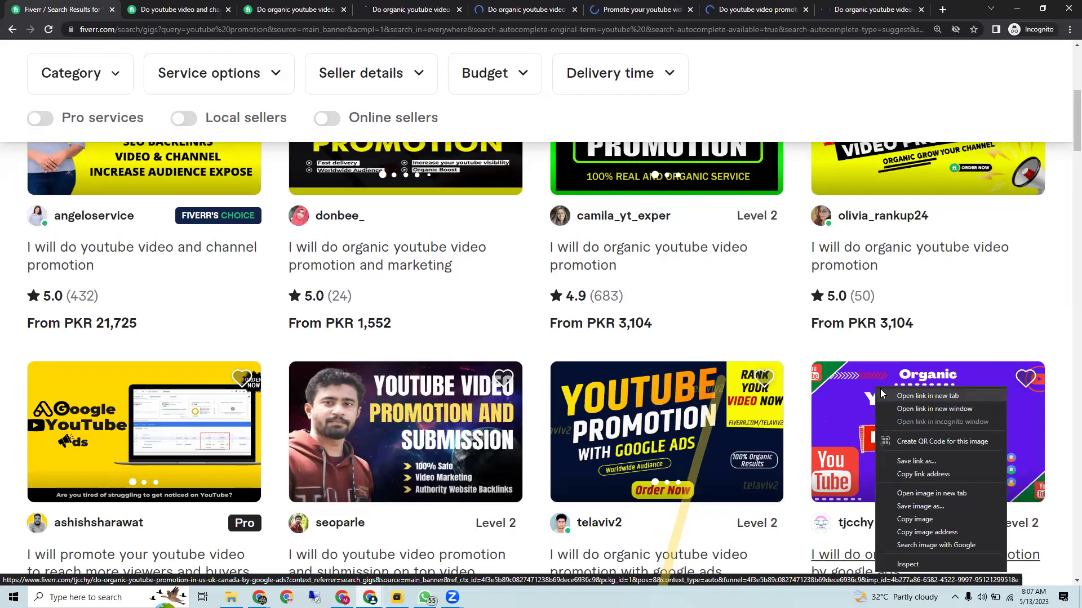
left_click(882, 394)
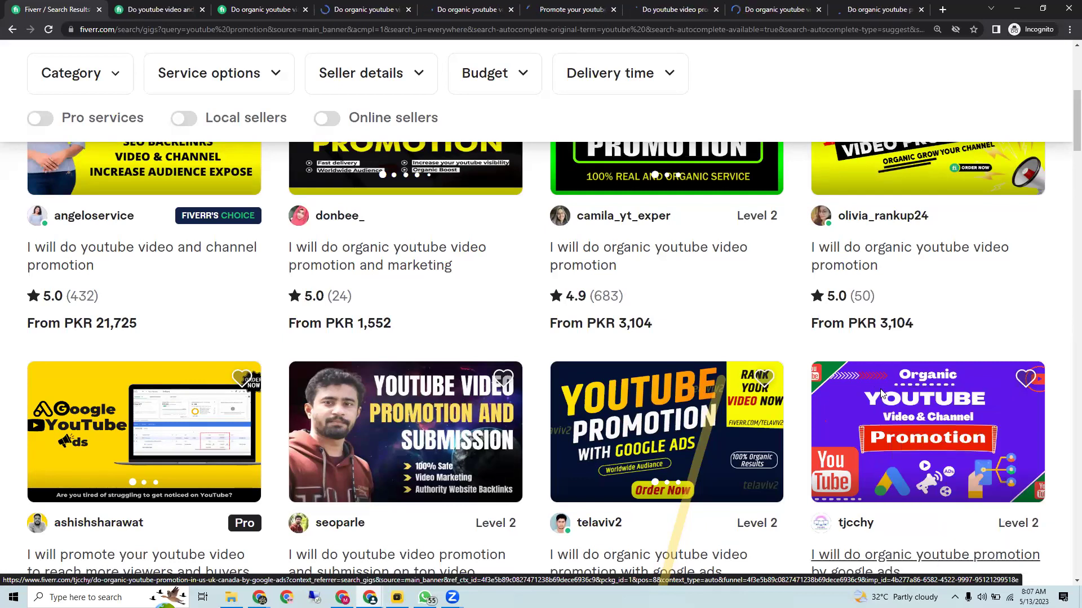
- Examine the orders in queue on the first five opened gigs, highlighting that text on the first gig
key("ctrl+Tab")
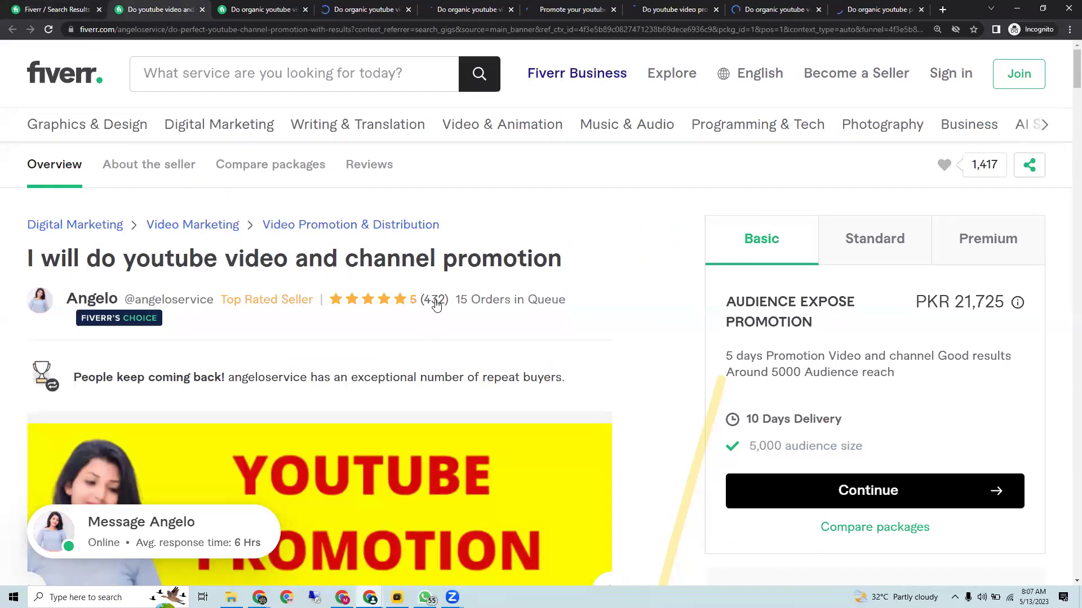
left_click_drag(474, 301, 563, 301)
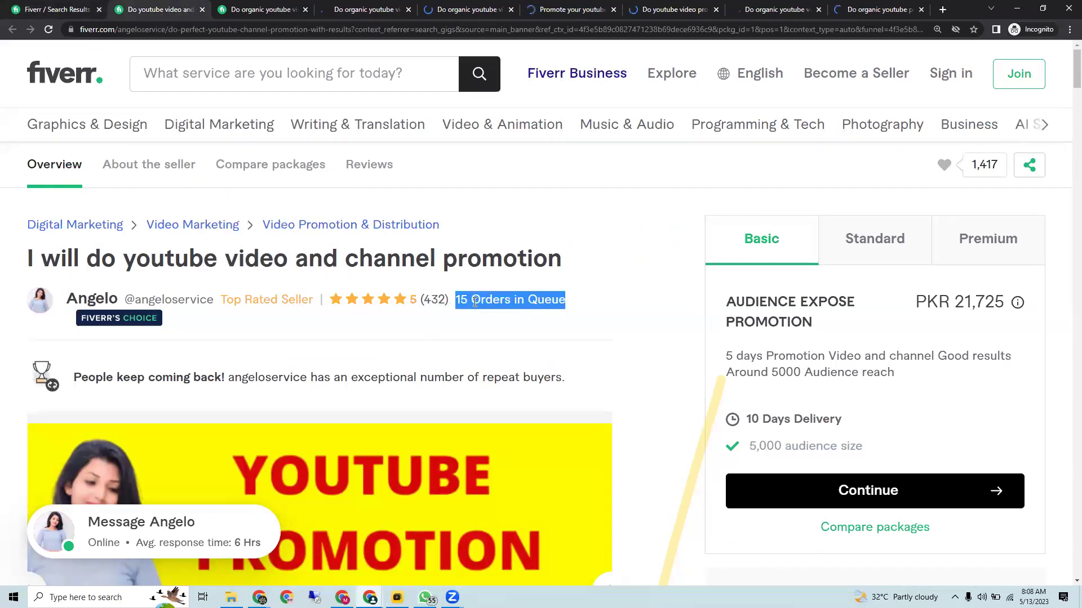
left_click(512, 327)
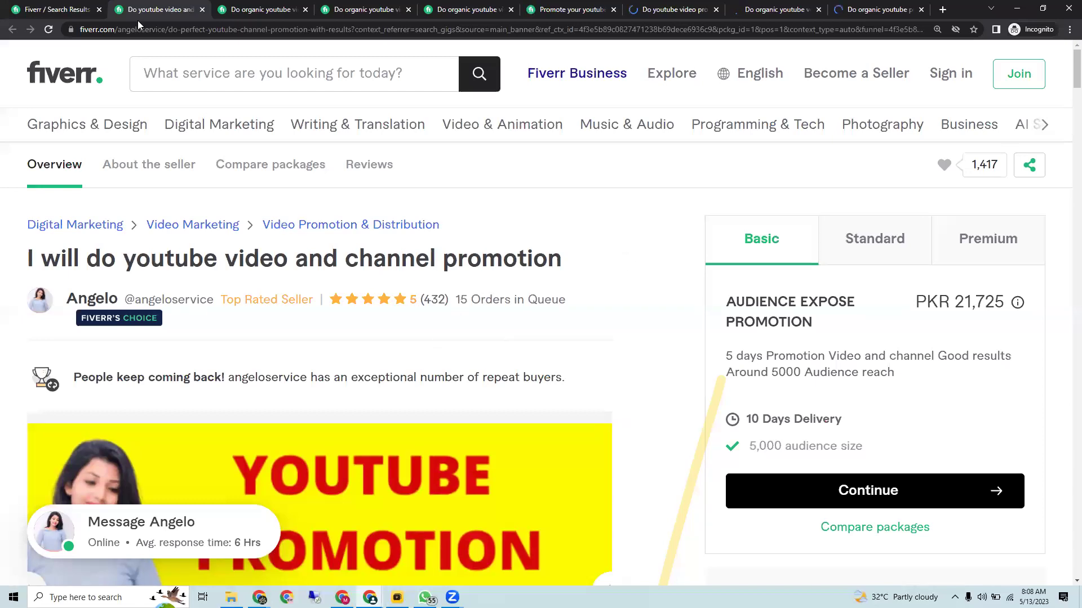
left_click(257, 10)
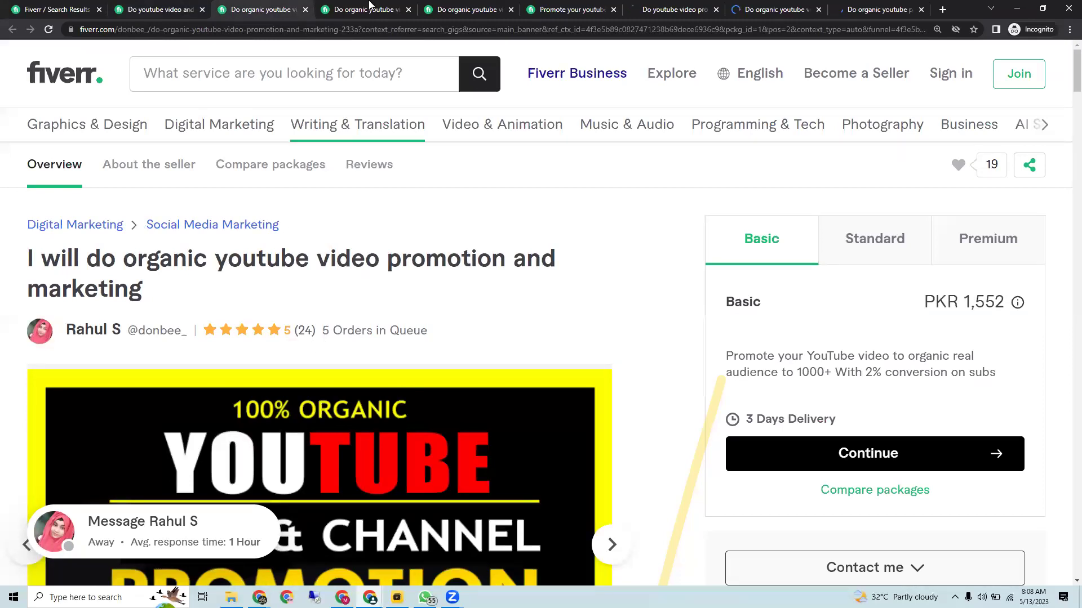
left_click(366, 9)
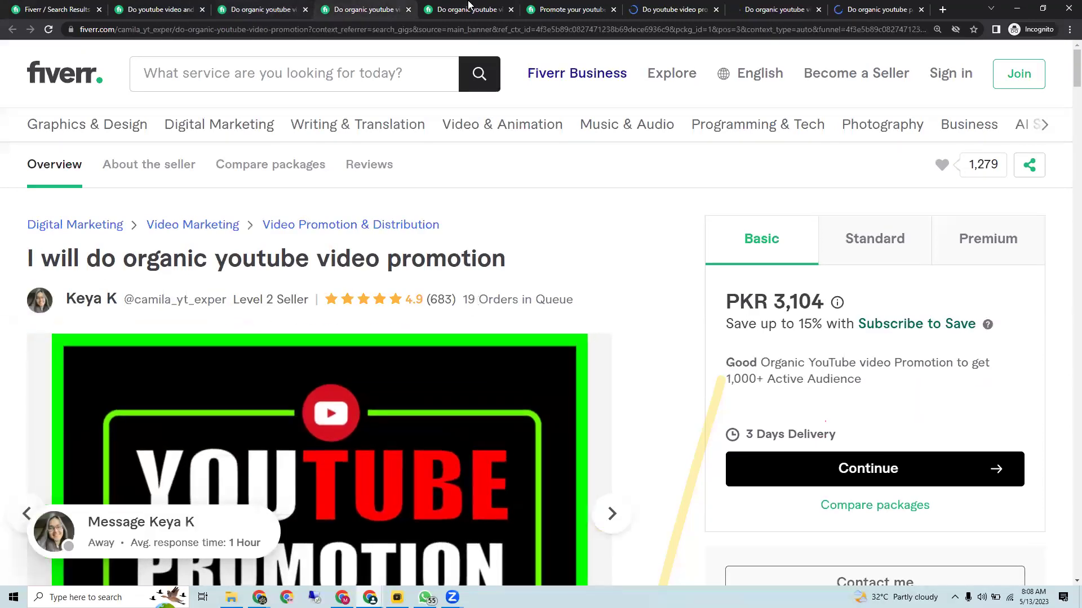
left_click(468, 8)
left_click(565, 8)
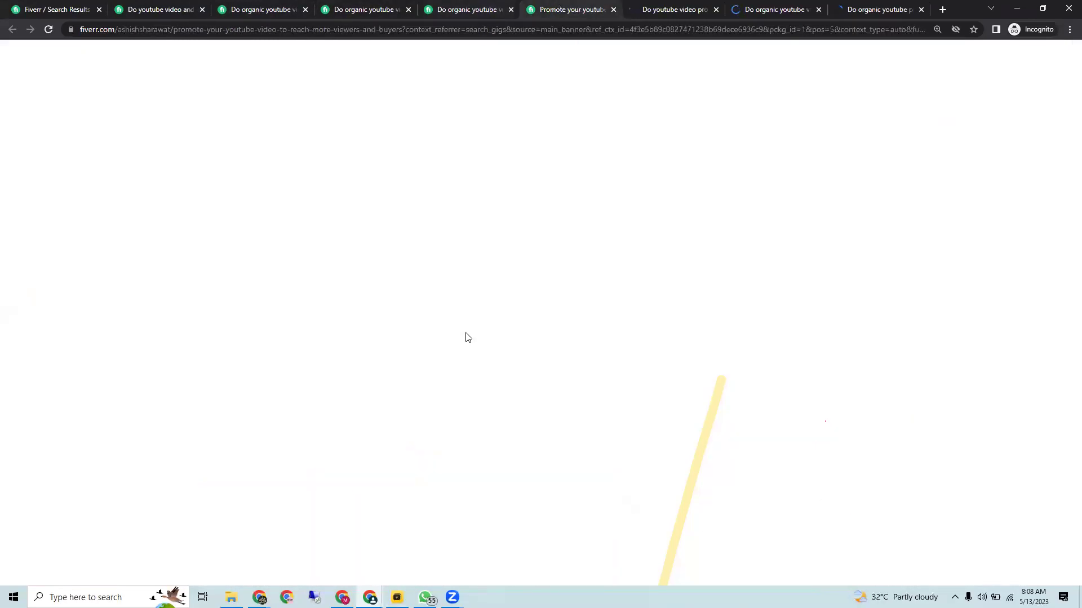
- View the top video sharing sites gig, return to the verified Pro gig and close its tab
left_click(657, 5)
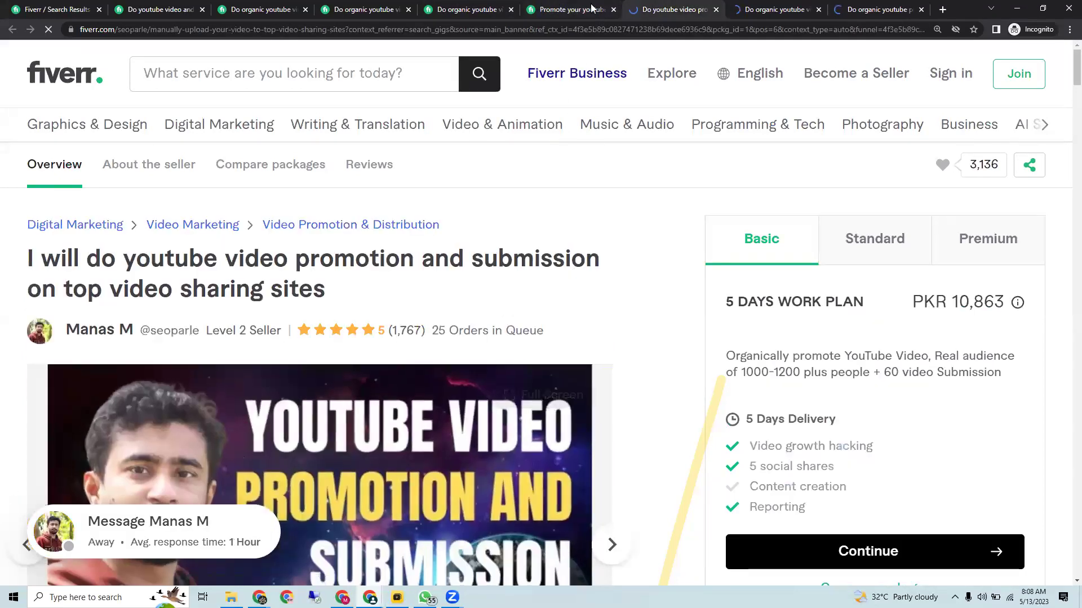
left_click(611, 16)
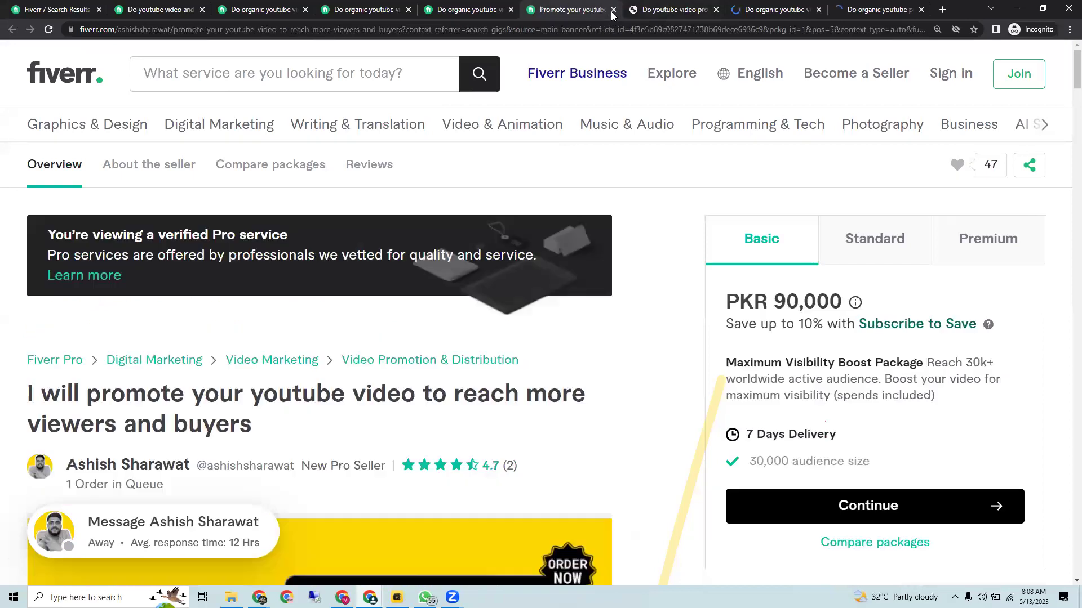
left_click(614, 10)
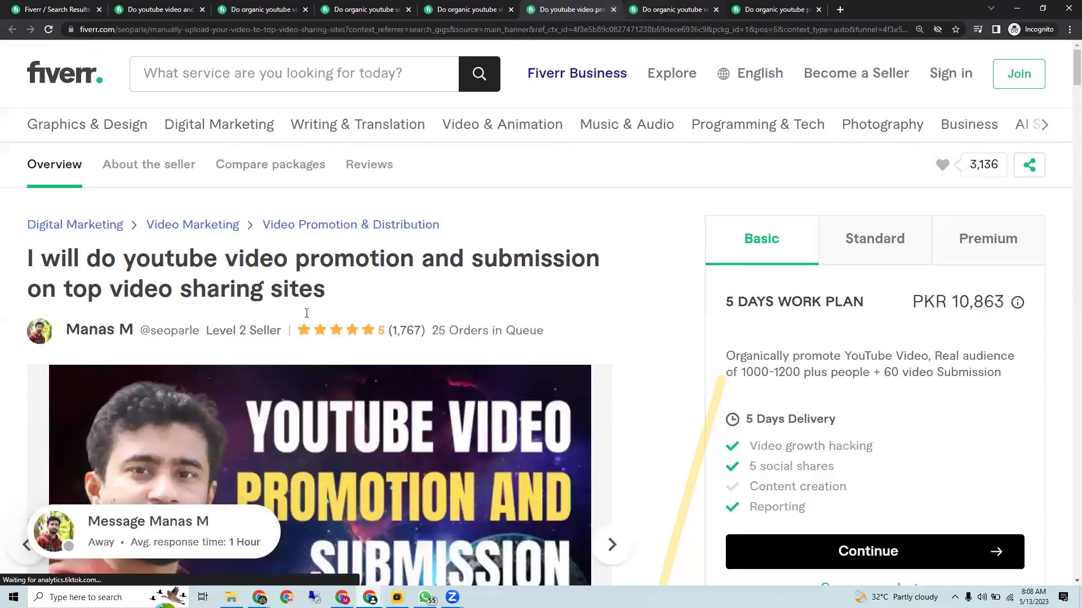
- Check the orders in queue on the two google ads promotion gigs and return to the search results
left_click(792, 6)
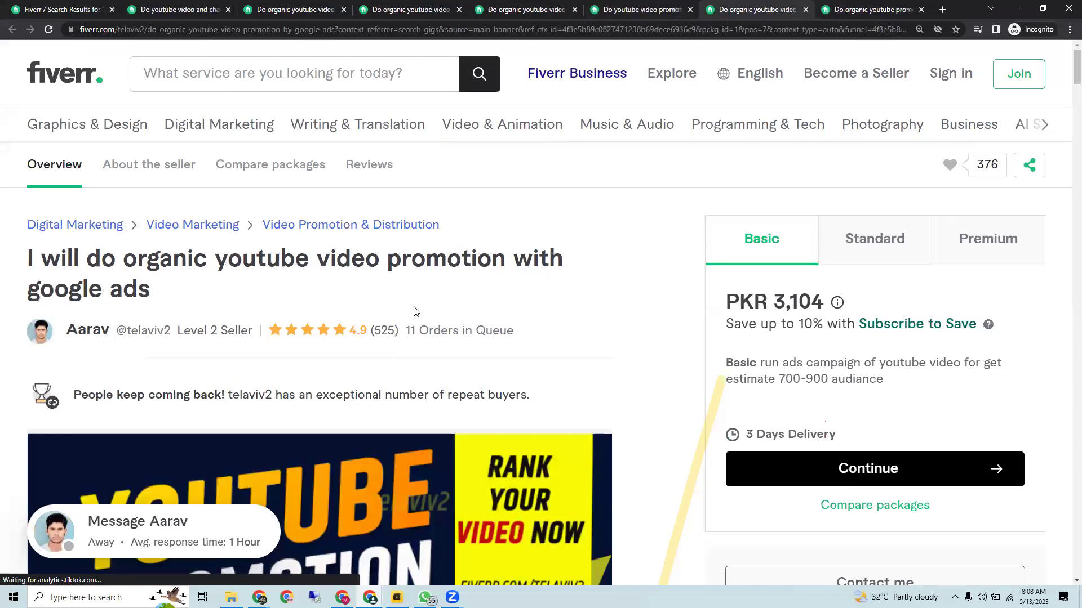
key("ctrl+Tab")
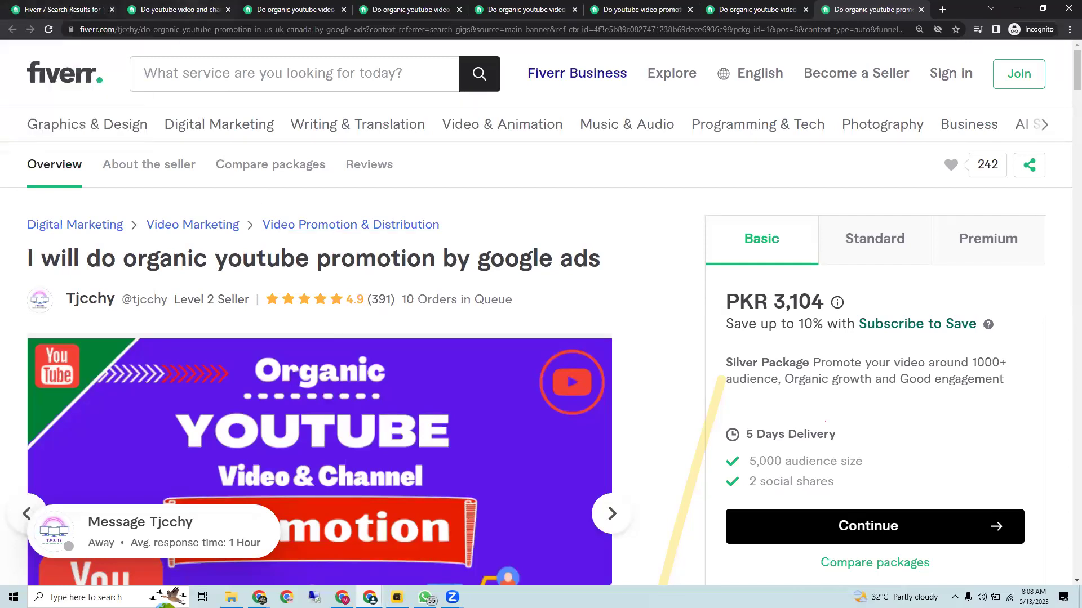
key("ctrl+1")
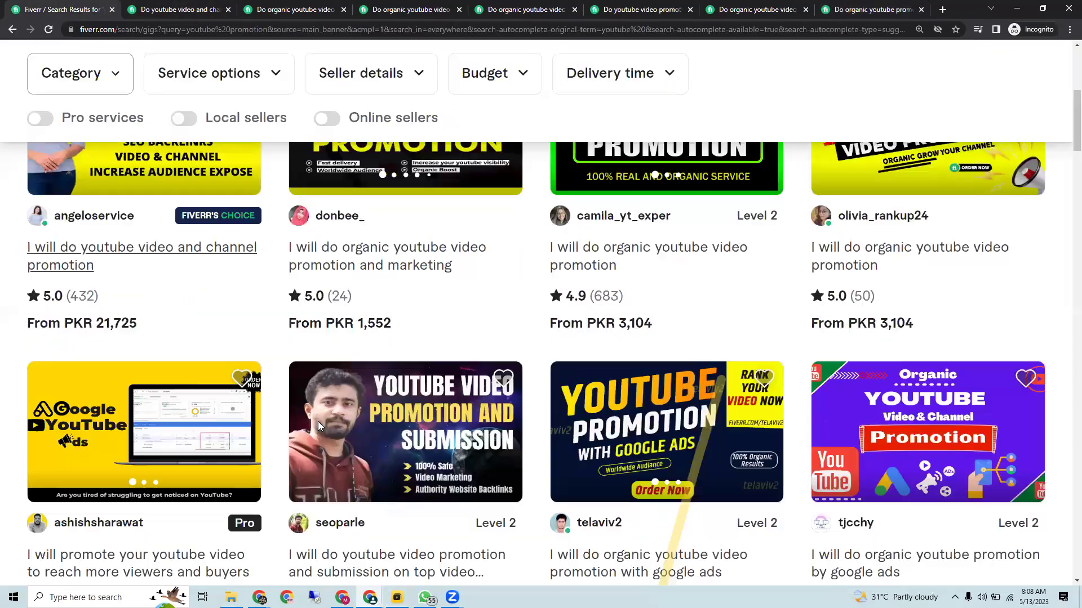
- Highlight the searched keyword above the Fiverr results and switch to the keywords spreadsheet
scroll(159, 179, "up", 5)
left_click_drag(380, 274, 385, 242)
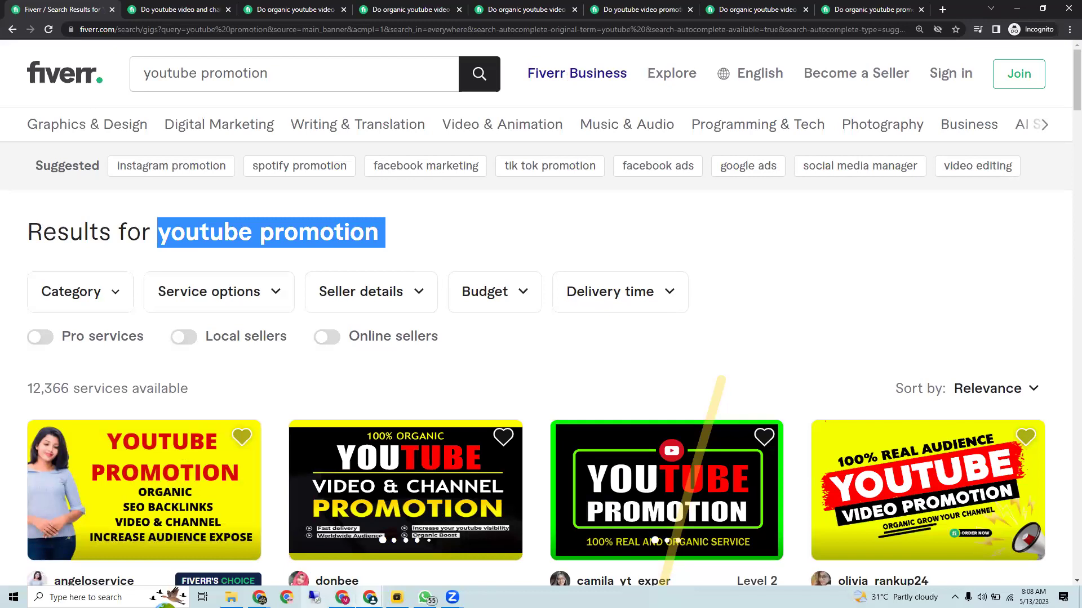
key("alt+Tab")
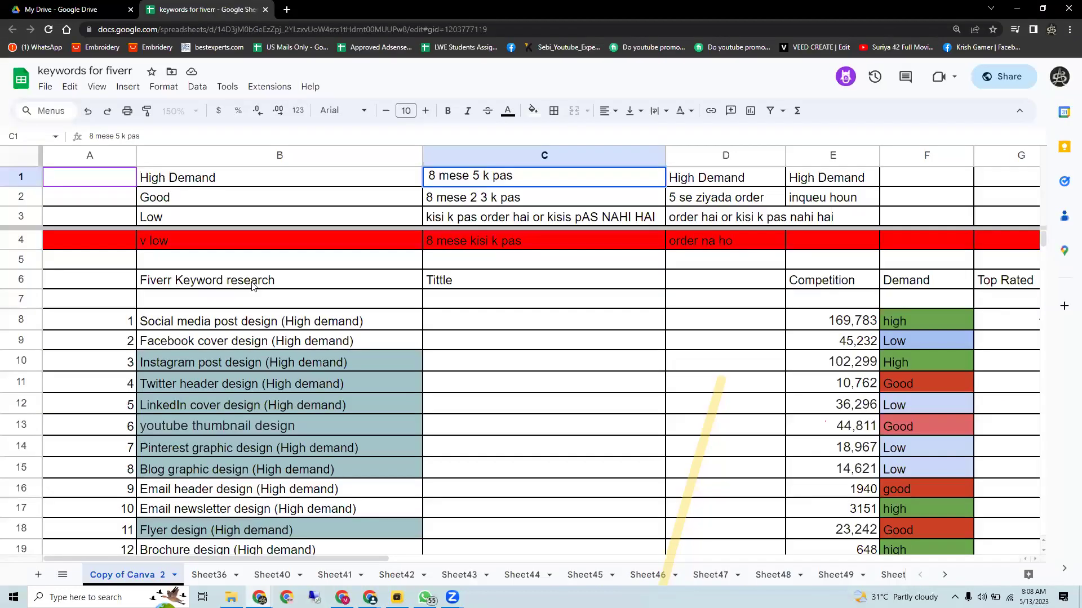
- Set the font size of the "Fiverr Keyword research" heading in cell B6 to 15
double_click(278, 280)
left_click(146, 285, "shift")
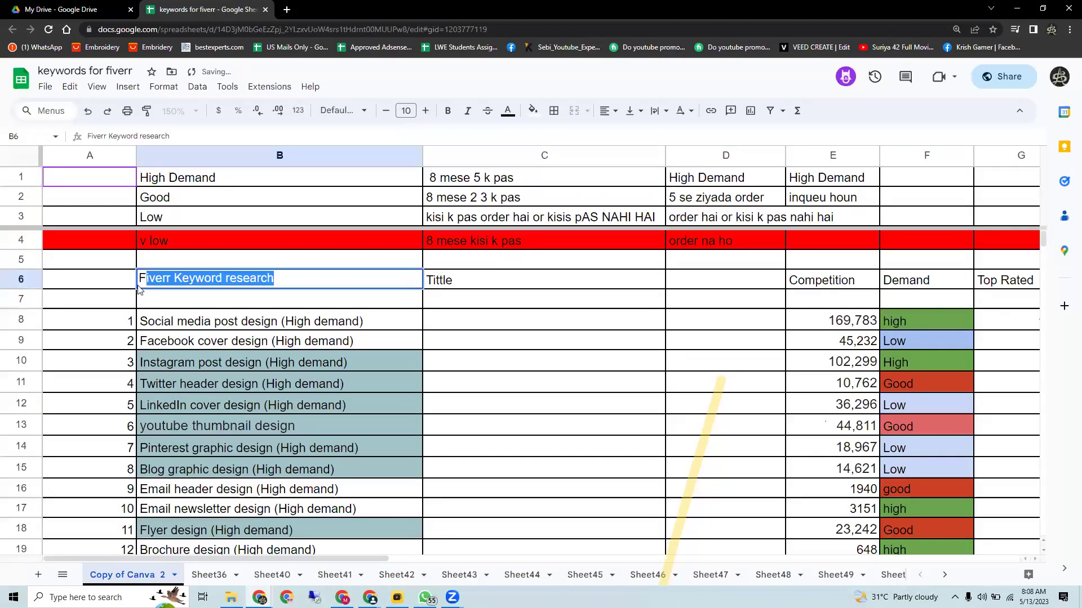
key("ctrl+a")
left_click(424, 111)
left_click(424, 111)
left_click(424, 111)
left_click(424, 111)
left_click(424, 111)
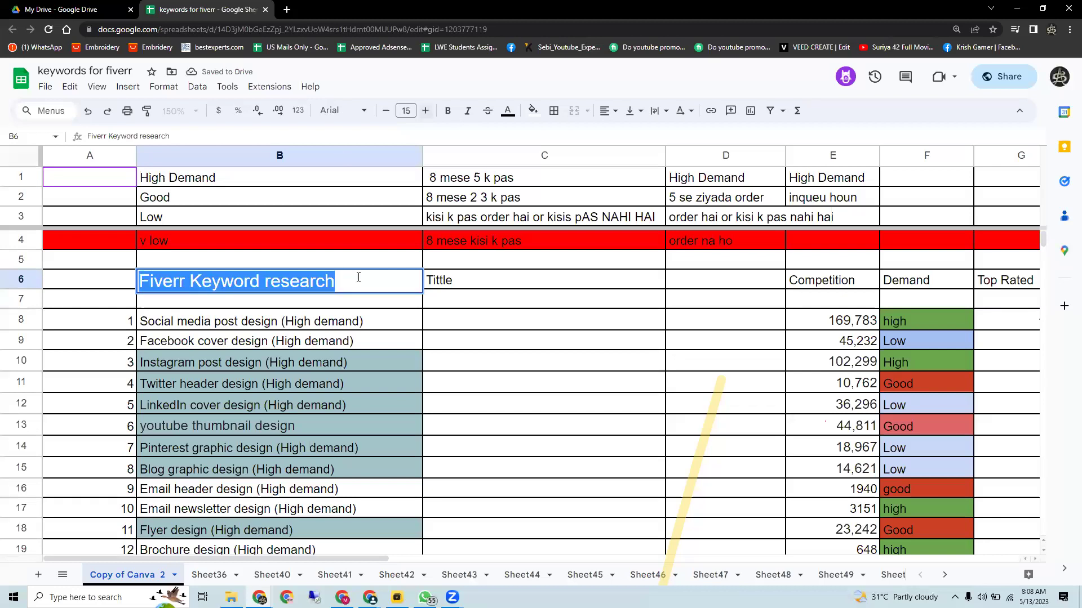
- Shorten the heading in cell B6 to "Fiverr Keyword"
left_click(358, 277)
key("BackSpace")
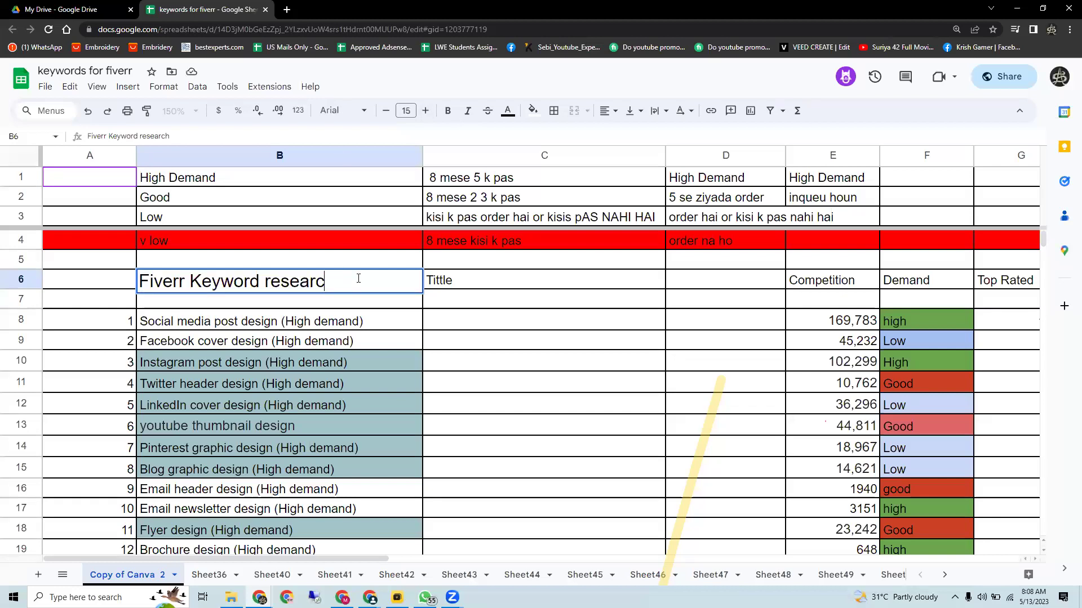
key("BackSpace")
key("BackSpace")
key("BackSpace")
key("BackSpace")
key("BackSpace")
key("BackSpace")
key("BackSpace")
left_click(290, 316)
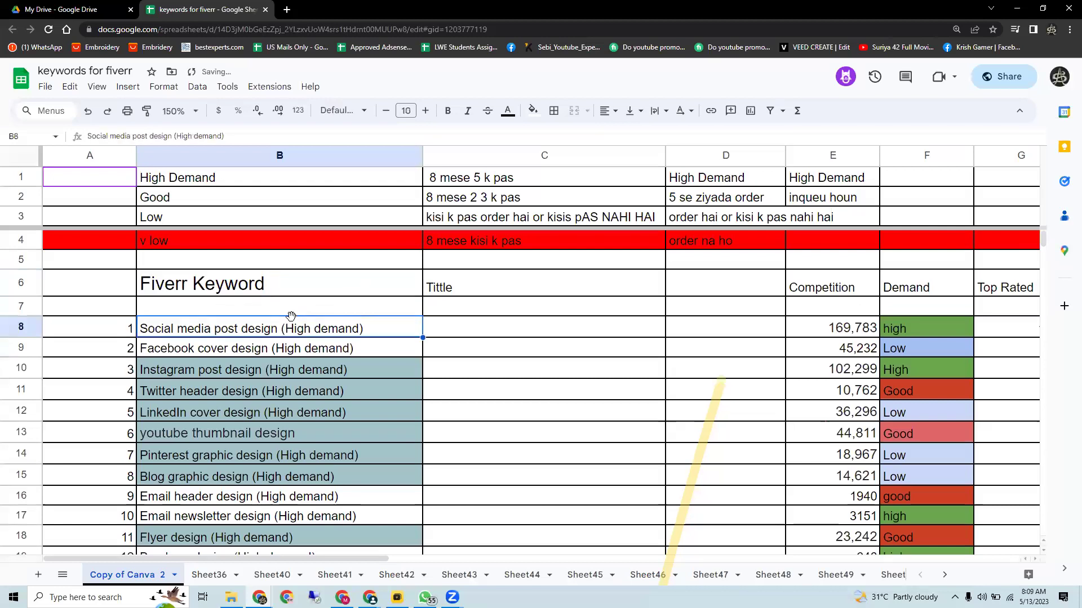
- Look over the Tittle and Competition column headings in row 6
double_click(476, 290)
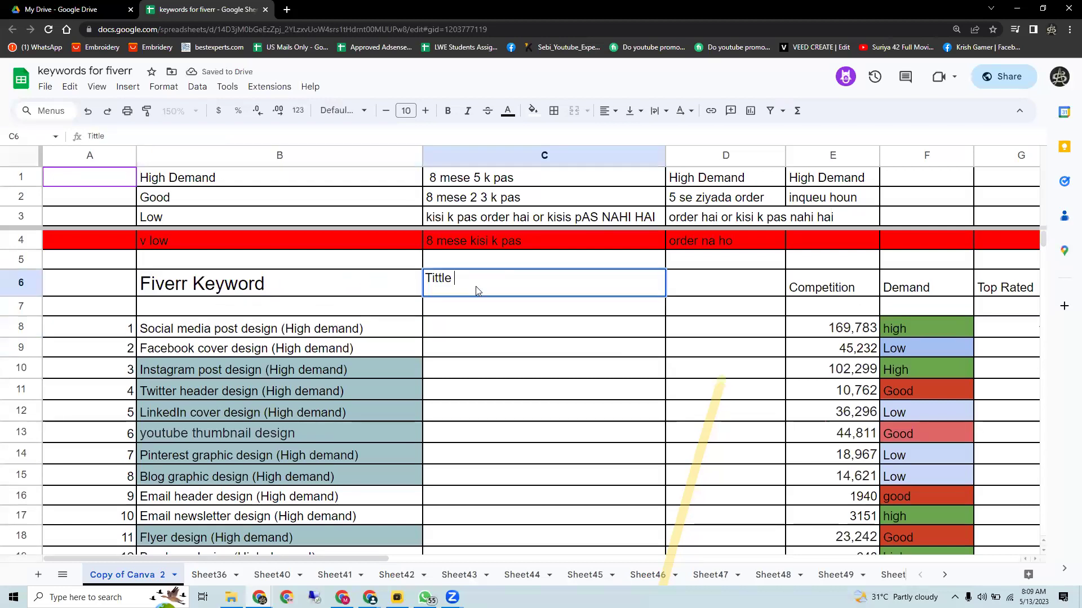
left_click(726, 301)
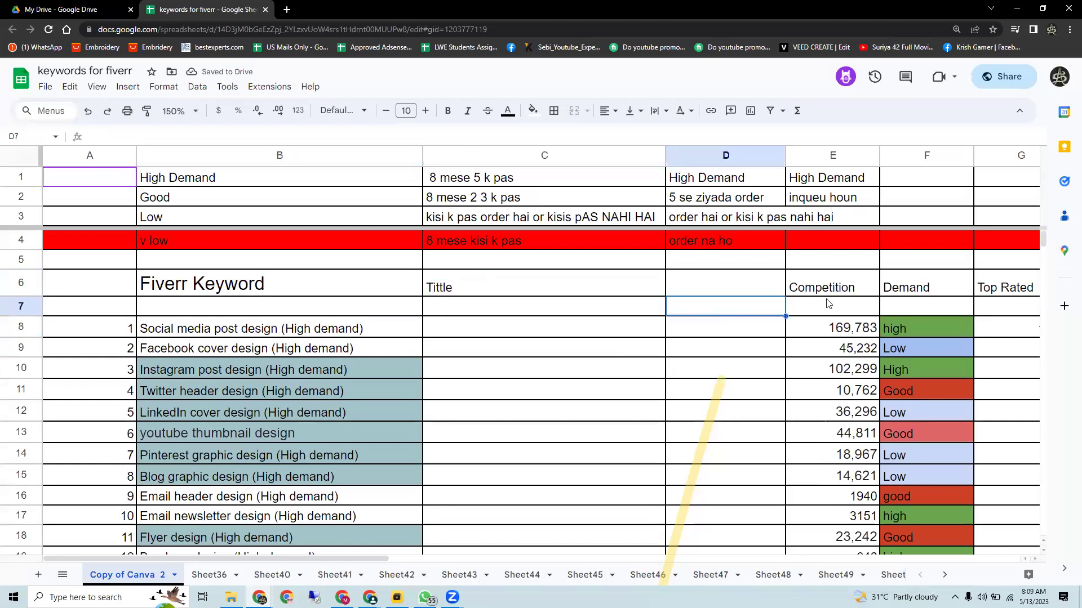
left_click(835, 285)
double_click(836, 286)
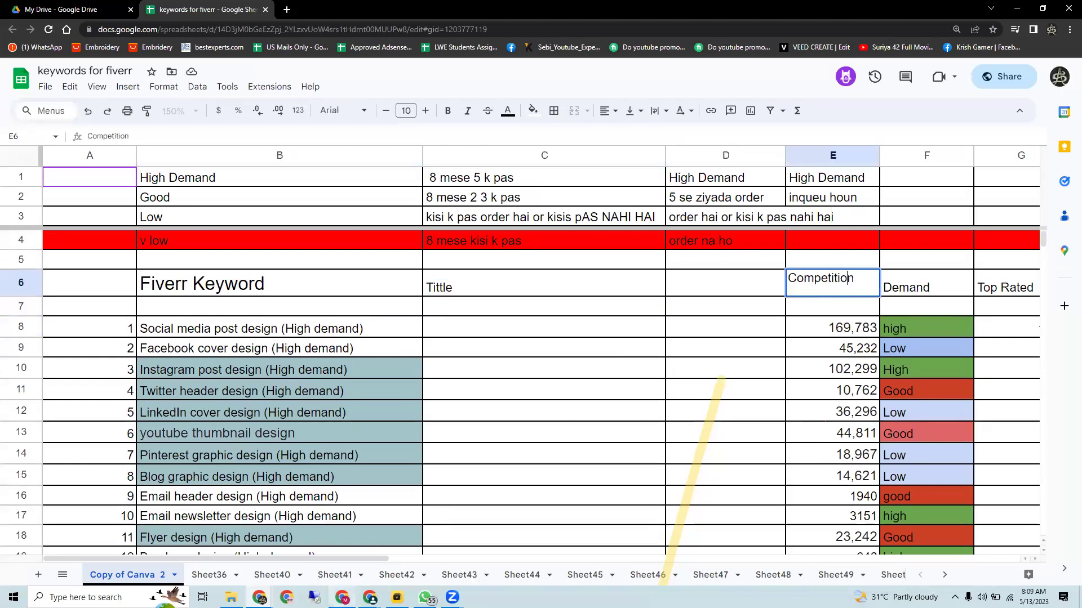
- Switch to the Fiverr search results and highlight the number of services available
left_click(370, 597)
left_click(55, 360)
left_click_drag(69, 390, 27, 388)
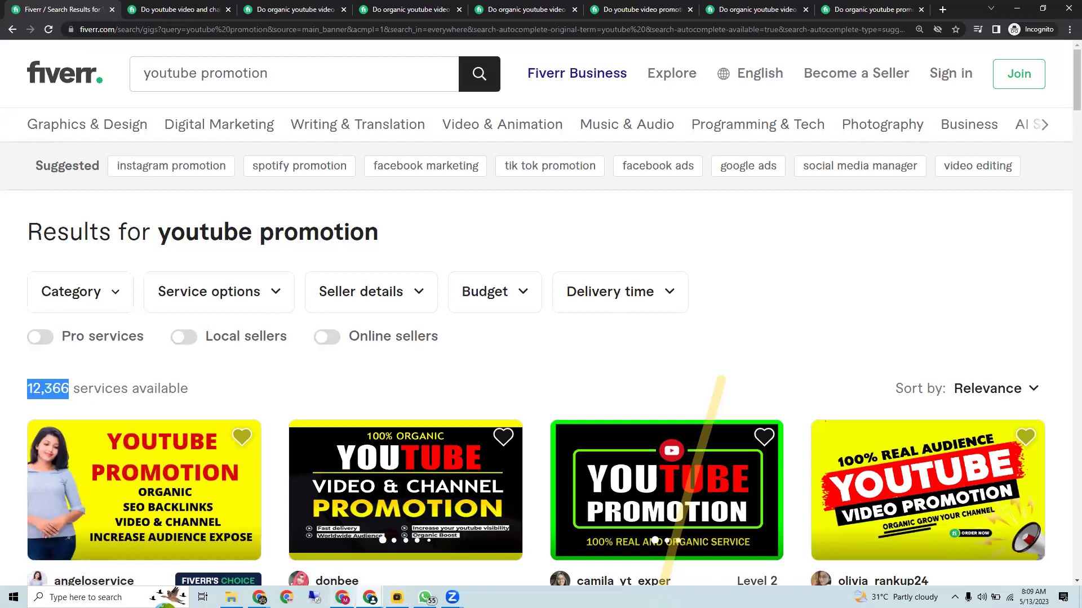
- Return to the keywords spreadsheet and enter "youtube promotion" as the keyword in cell B7
mouse_move(259, 597)
left_click(387, 559)
double_click(272, 304)
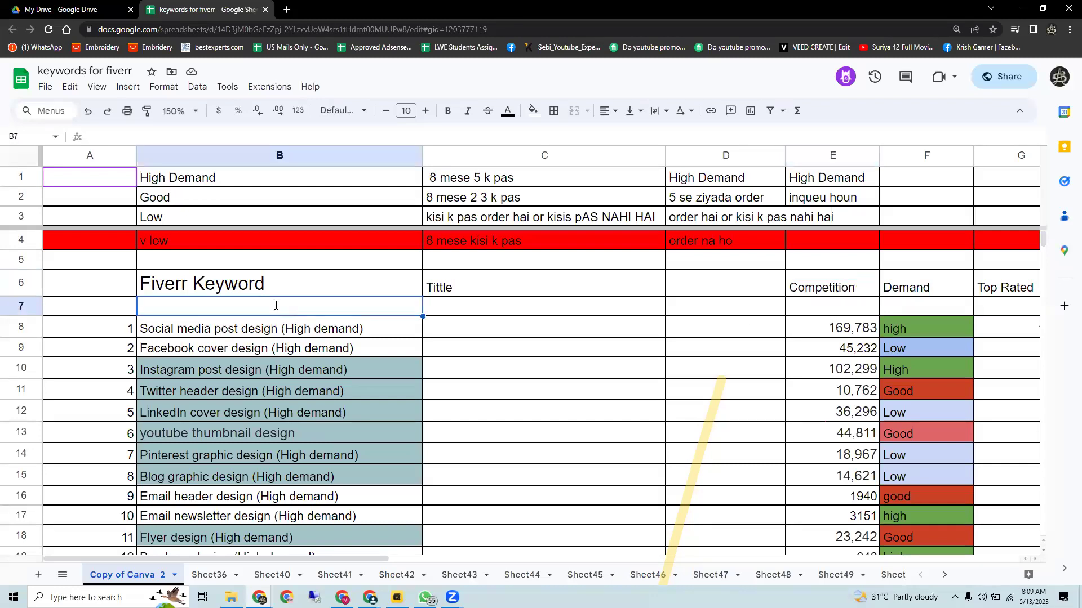
type("yout")
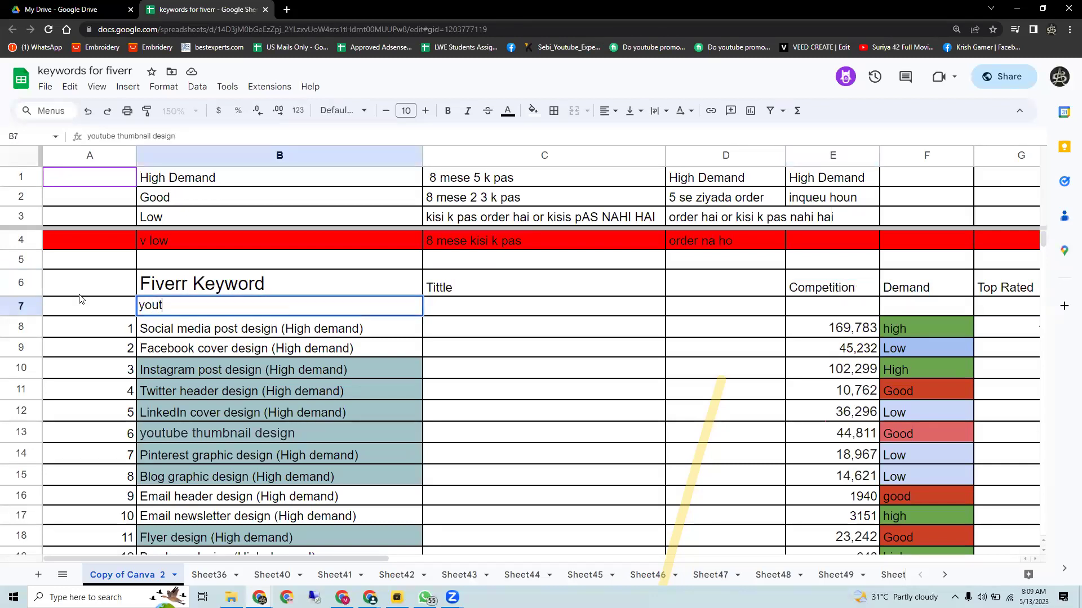
type("ube ")
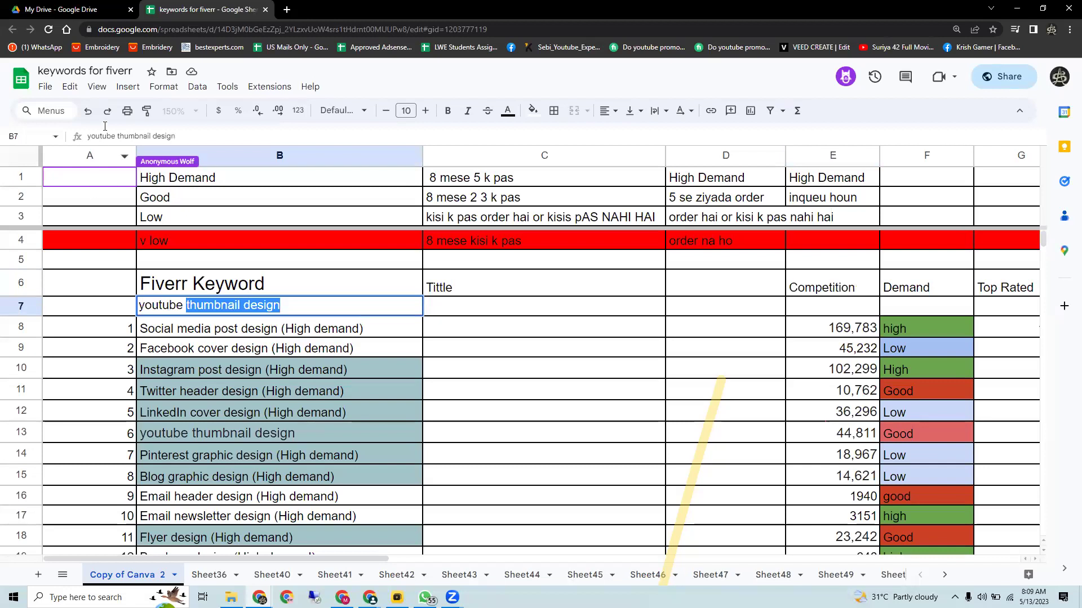
type("promotion")
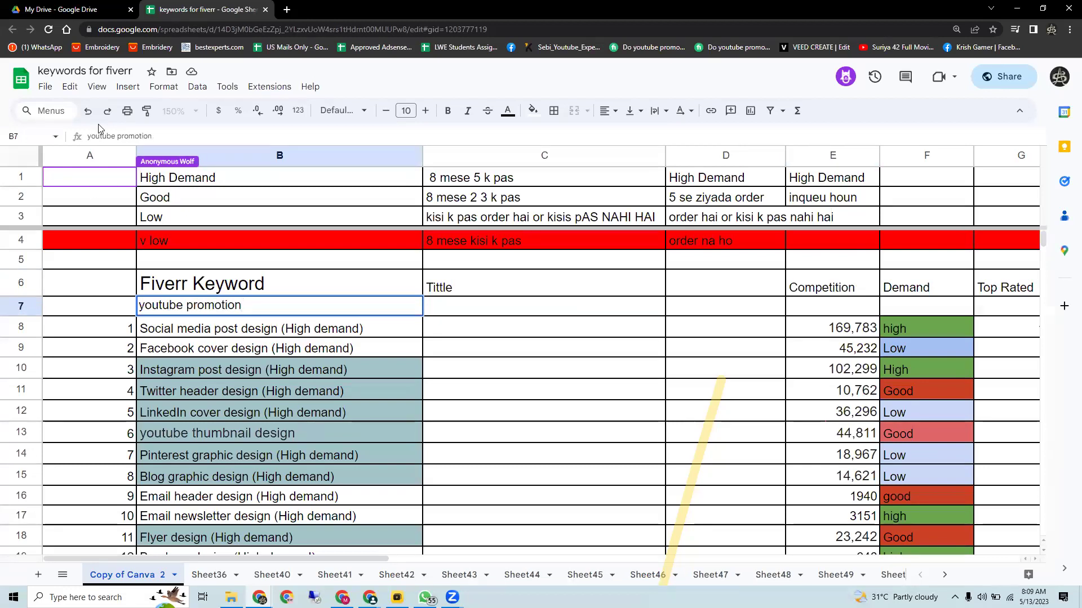
- Enter 12366 as the competition for youtube promotion in cell E7 and move to its Demand cell
left_click(841, 305)
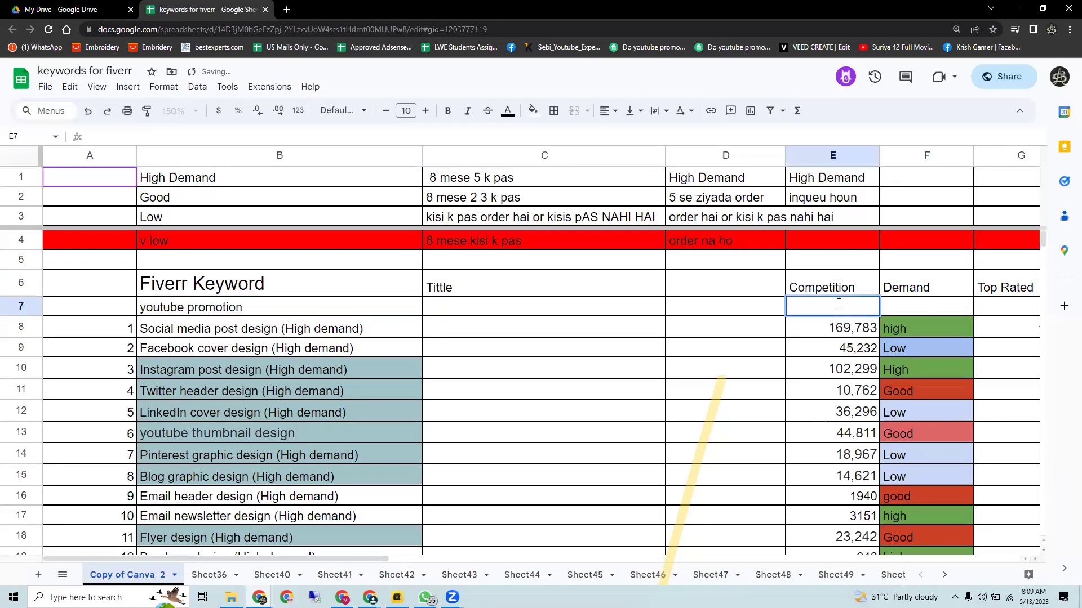
type("121366")
key("BackSpace")
left_click(889, 311)
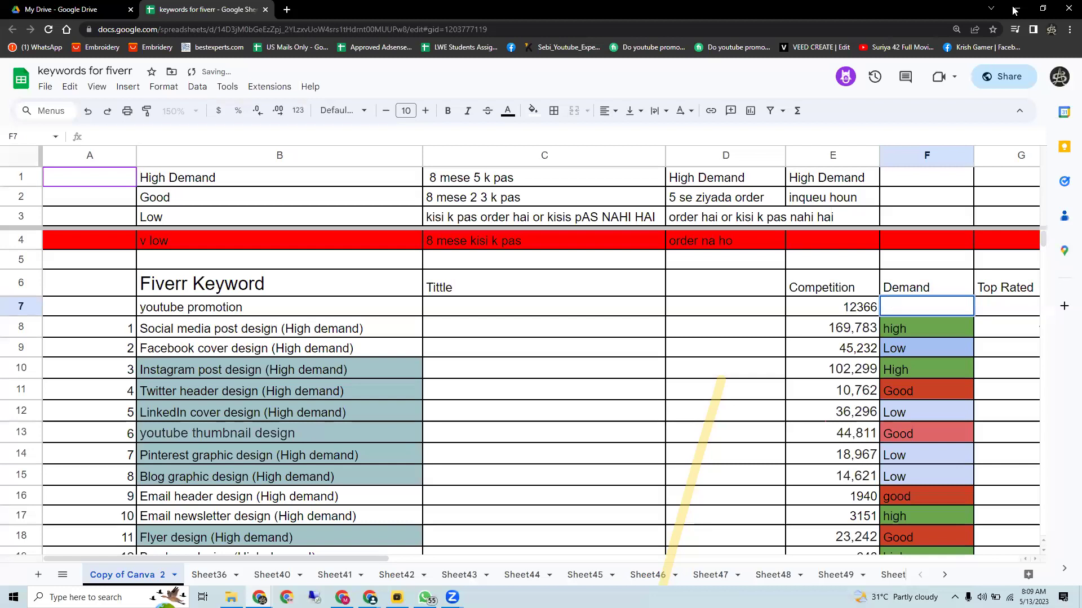
- Switch to Fiverr, check the orders in queue on each opened gig from first to last, and return to the search results
key("alt+Tab")
left_click(533, 14)
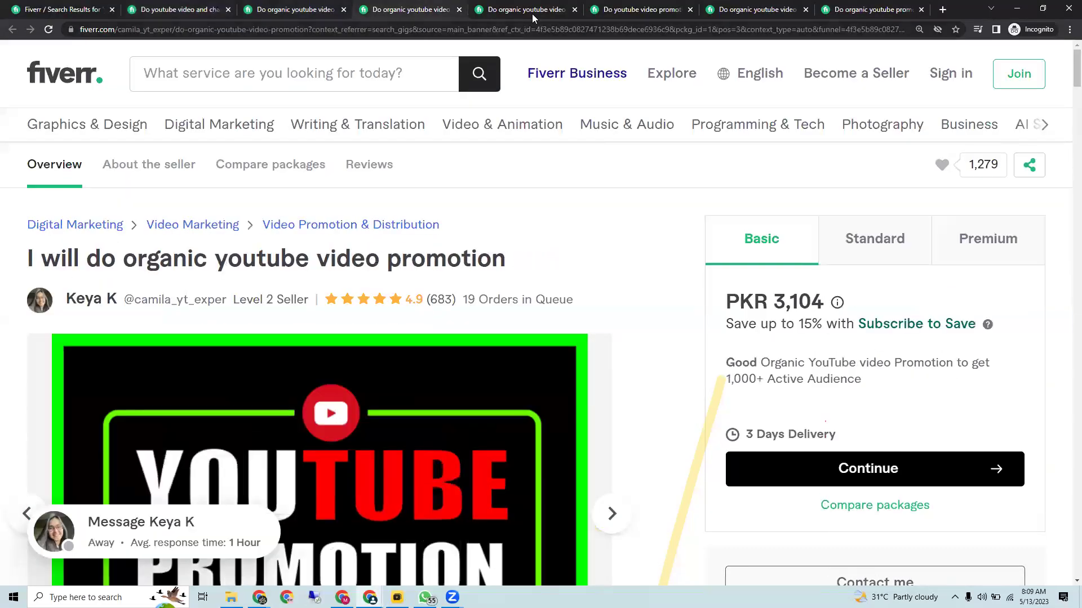
left_click(169, 9)
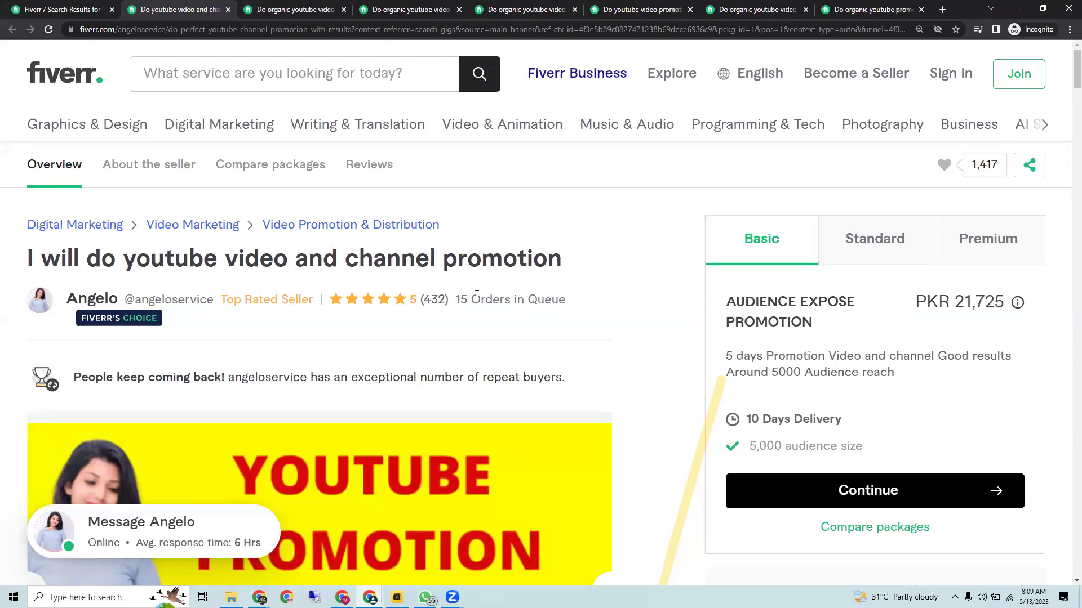
key("ctrl+Tab")
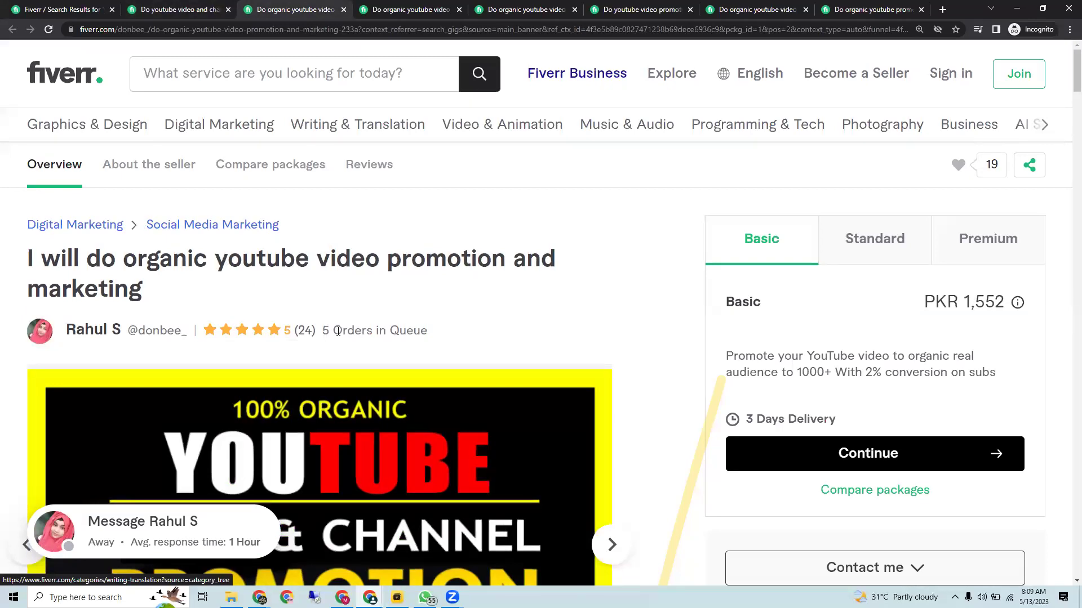
left_click(411, 9)
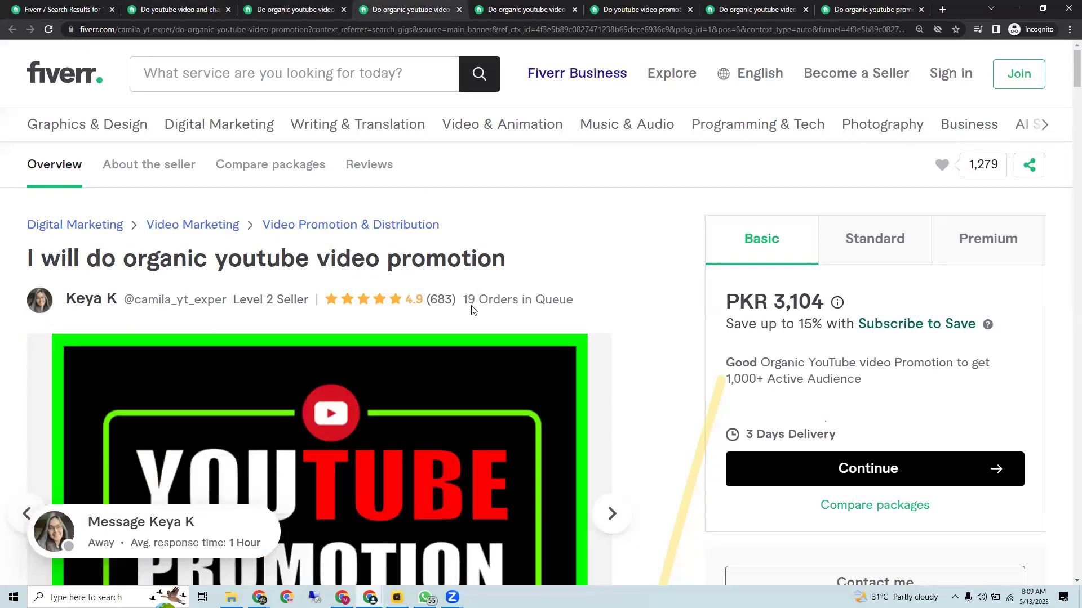
left_click(511, 7)
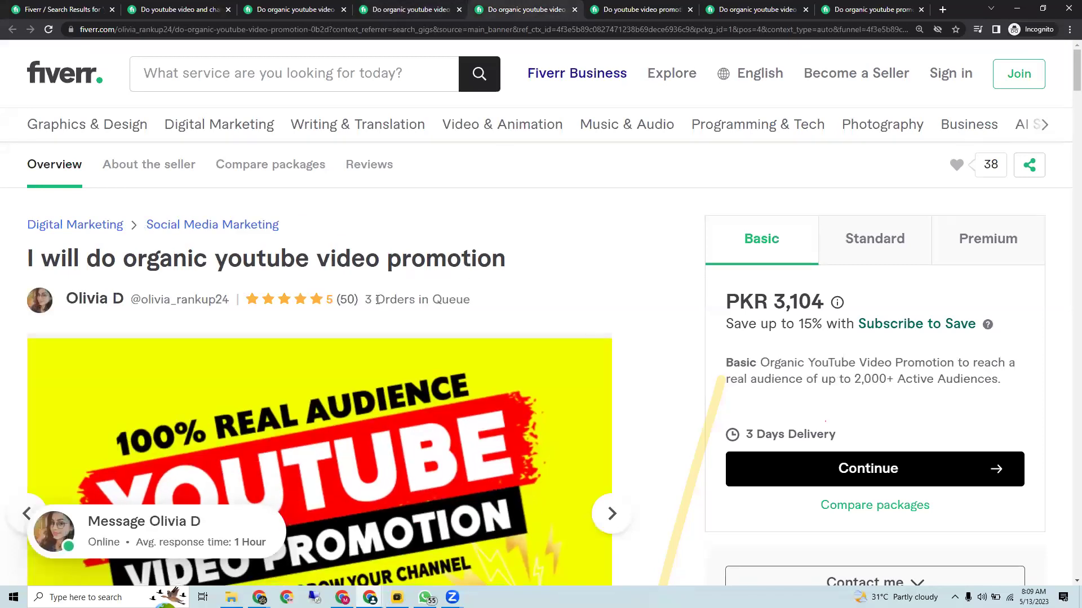
left_click(655, 7)
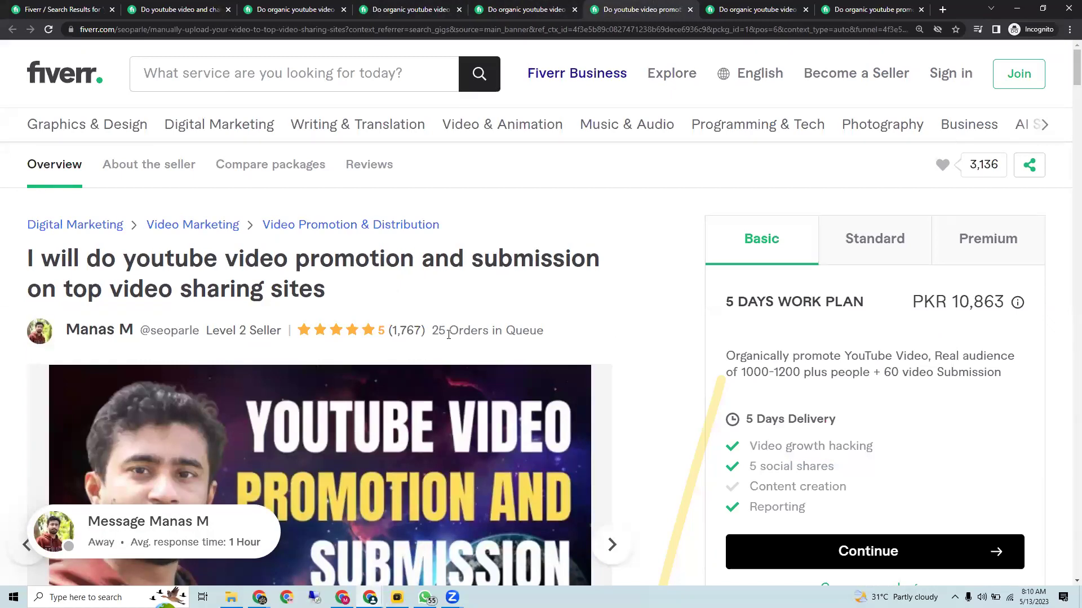
left_click(760, 8)
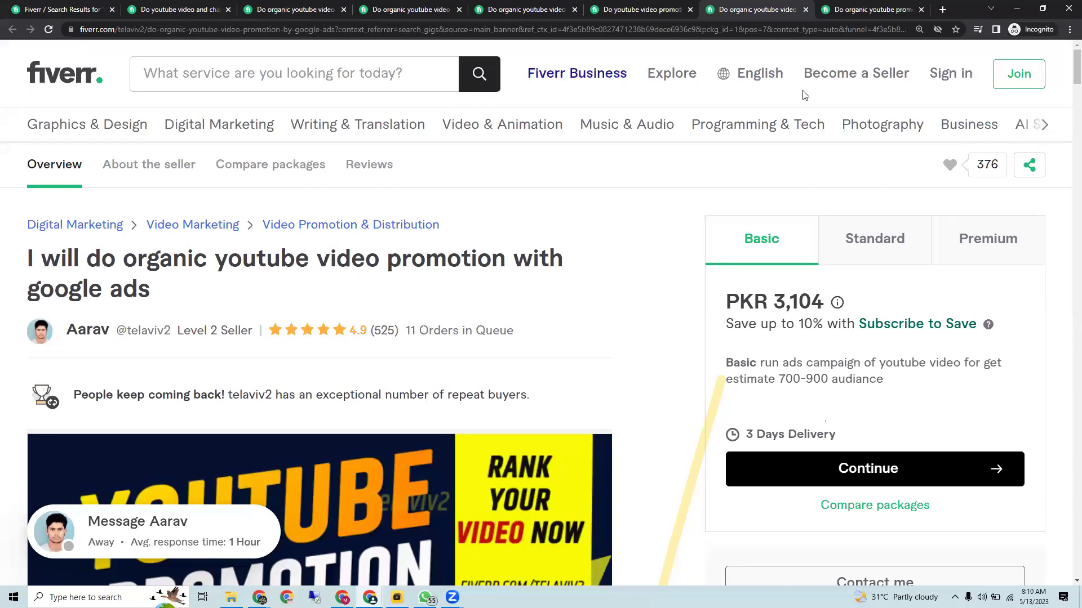
left_click(877, 8)
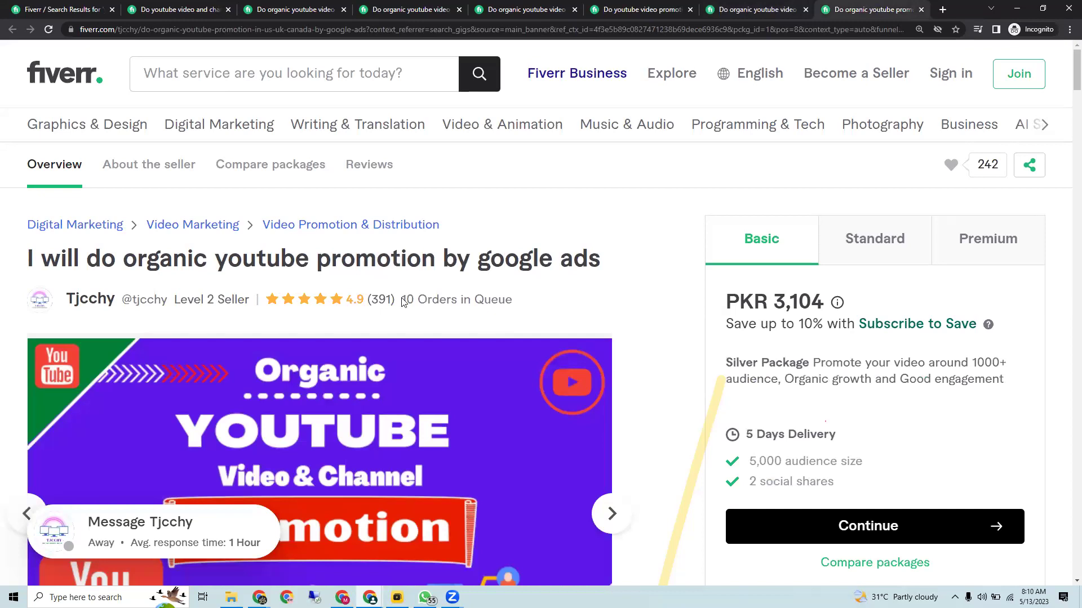
left_click(40, 6)
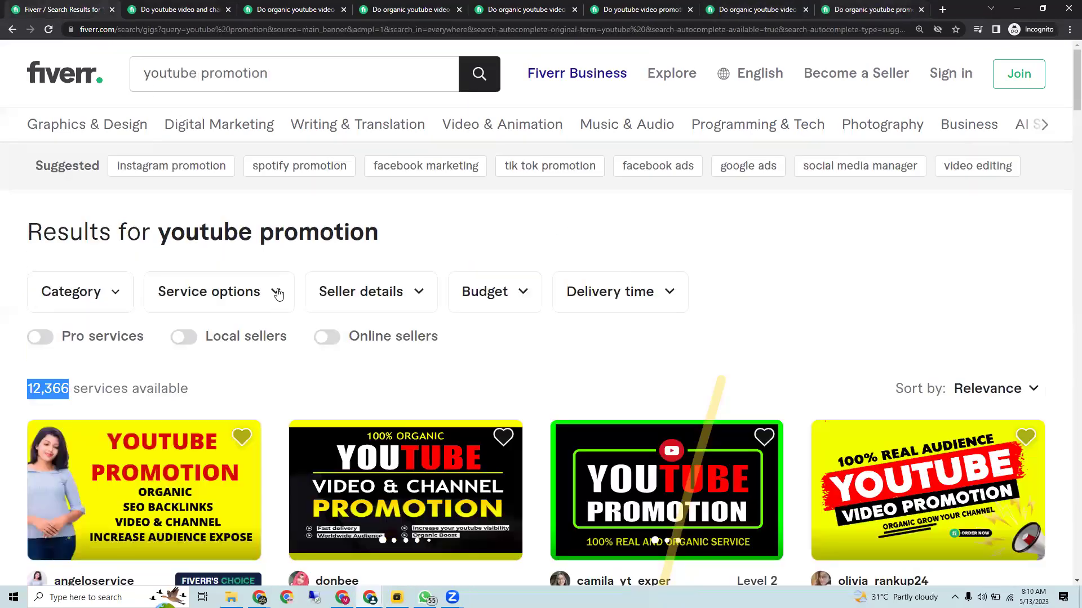
- Switch back to the keywords spreadsheet and examine the high demand criterion in cell C1
left_click(1015, 8)
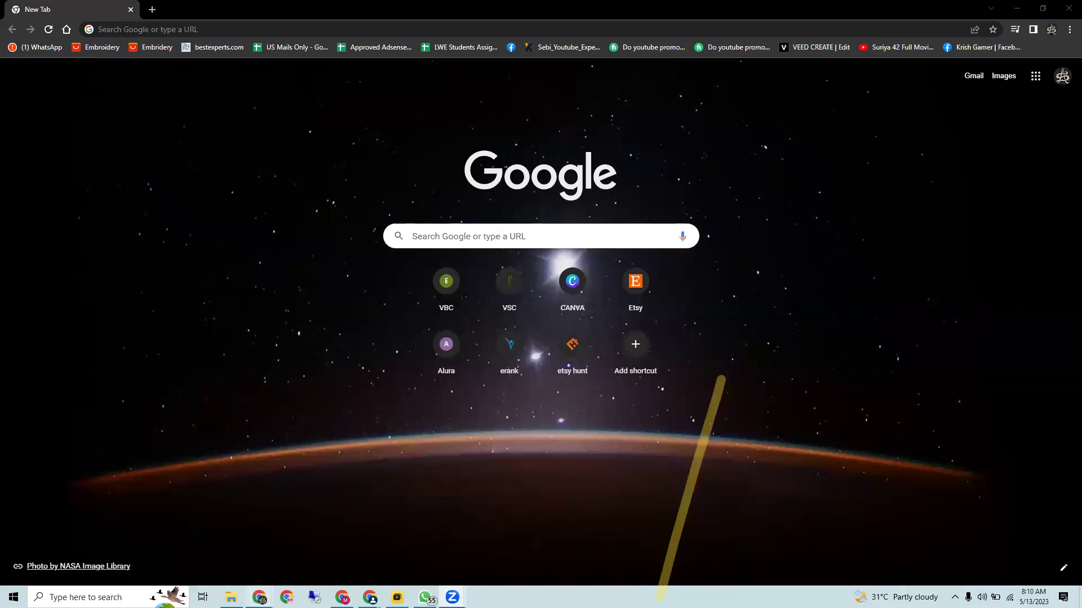
mouse_move(259, 597)
left_click(401, 568)
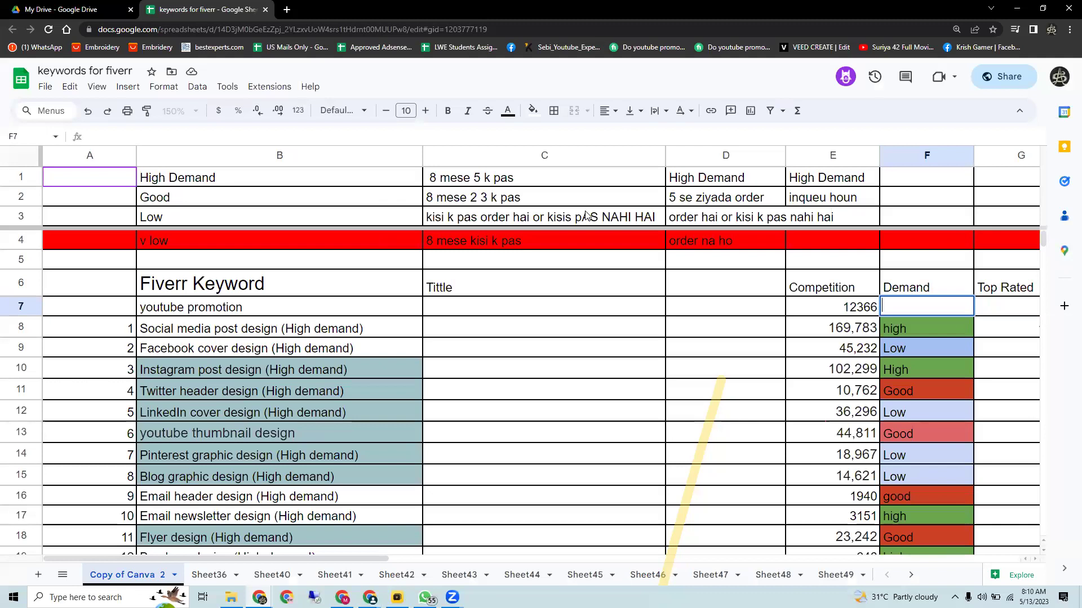
double_click(457, 177)
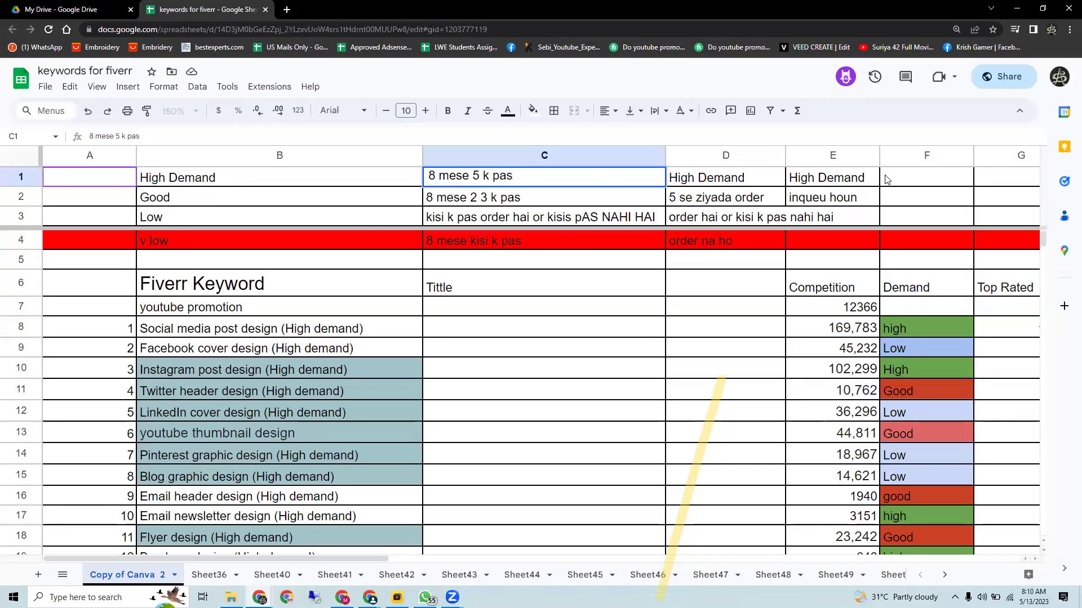
- Fill the order criterion from D2 up into D1 and make the D1 text "5 se ziyada order"
left_click(781, 204)
left_click_drag(785, 205, 762, 185)
left_click(762, 185)
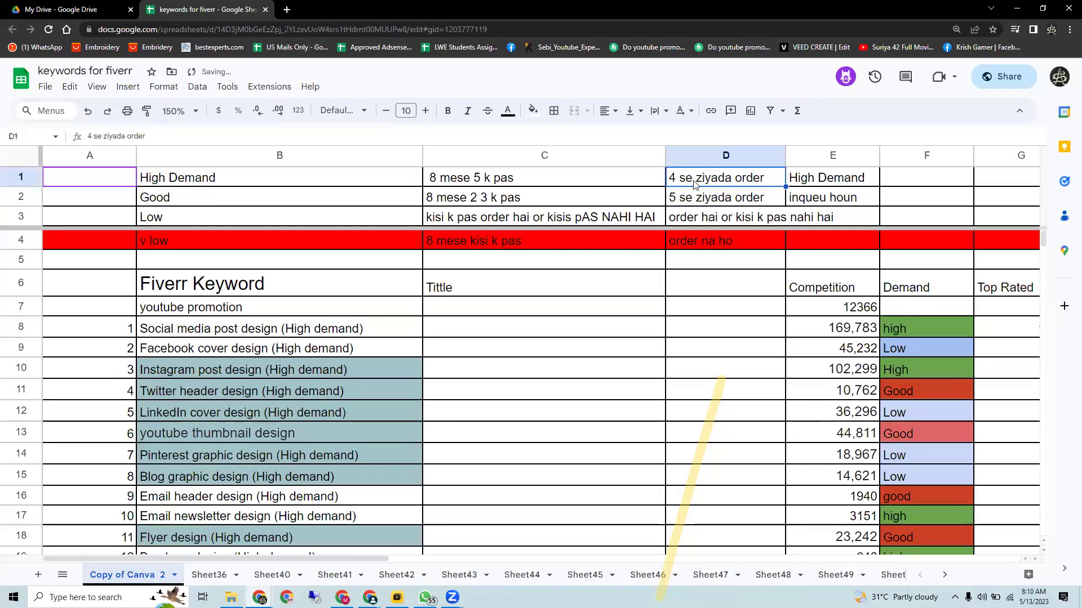
double_click(679, 180)
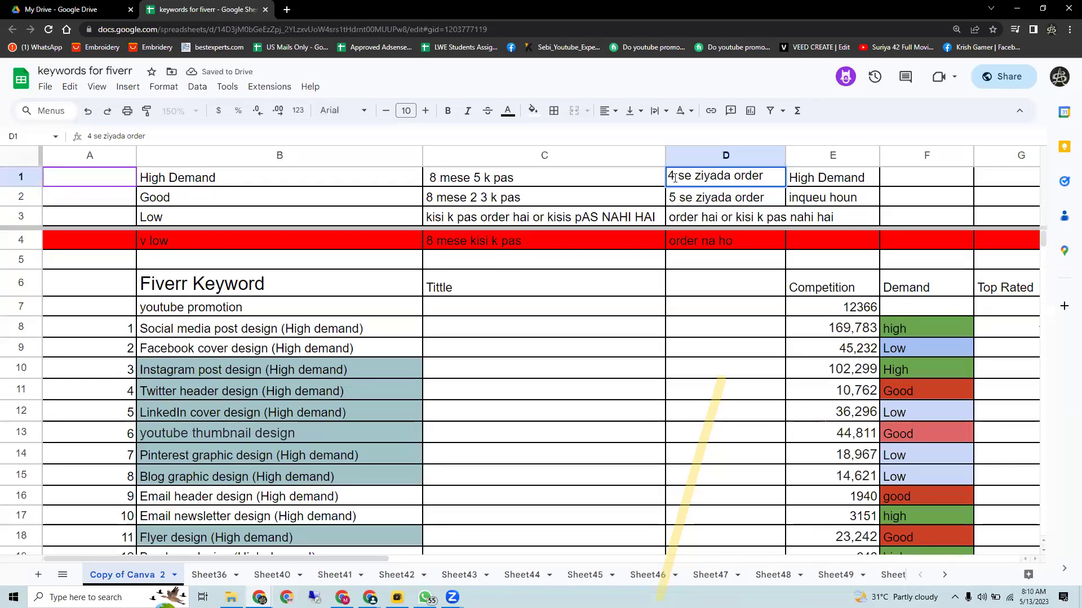
left_click(675, 176)
key("BackSpace")
type("5")
left_click(479, 185)
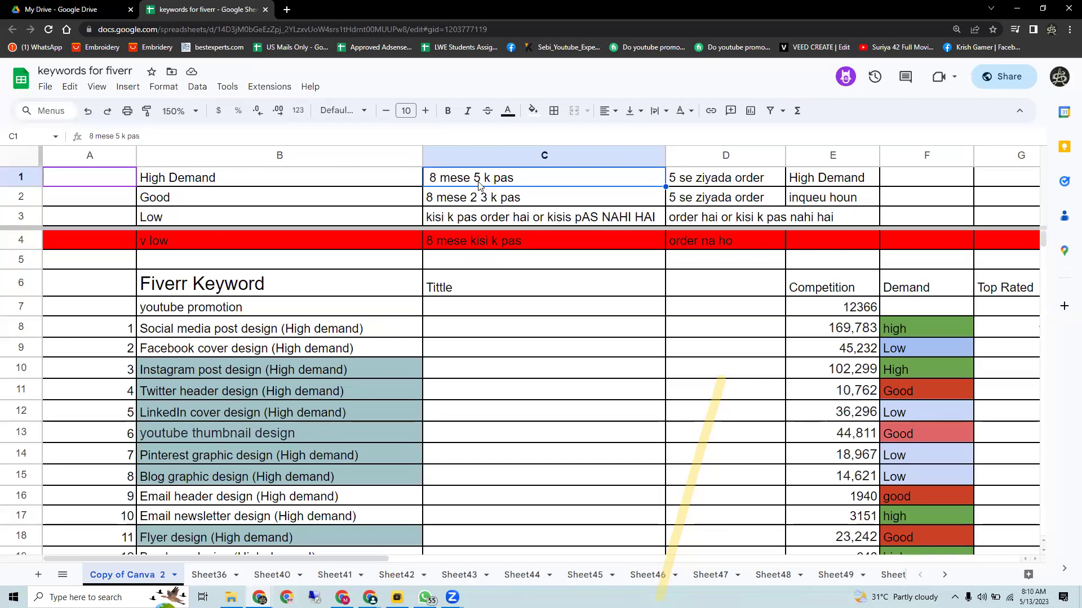
- Review the High Demand, Good and Low criteria in rows 1 to 3 of the spreadsheet
left_click(833, 178)
double_click(832, 178)
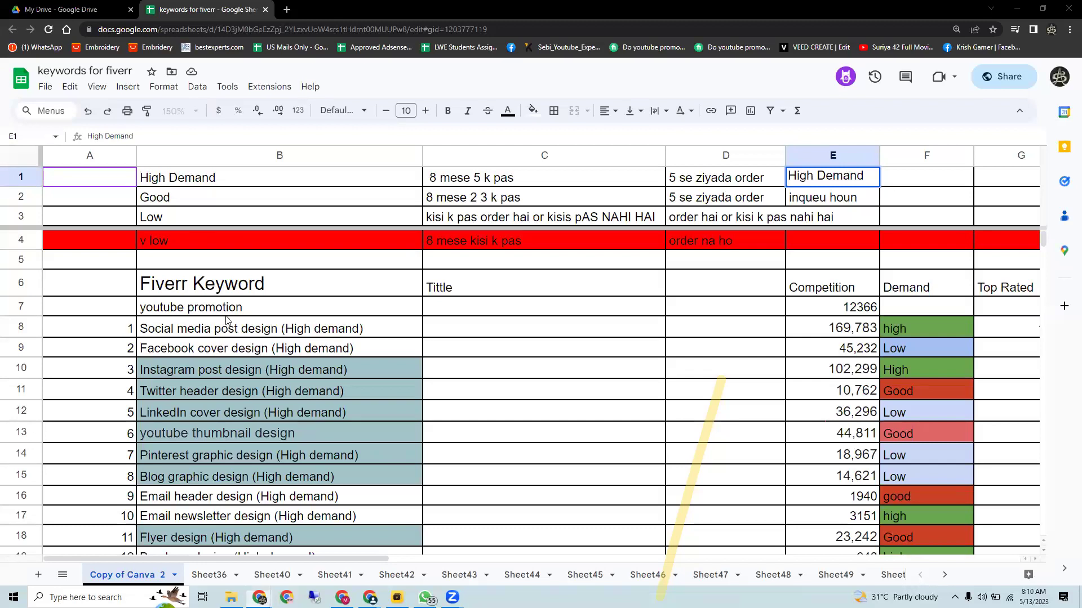
left_click(309, 209)
double_click(497, 195)
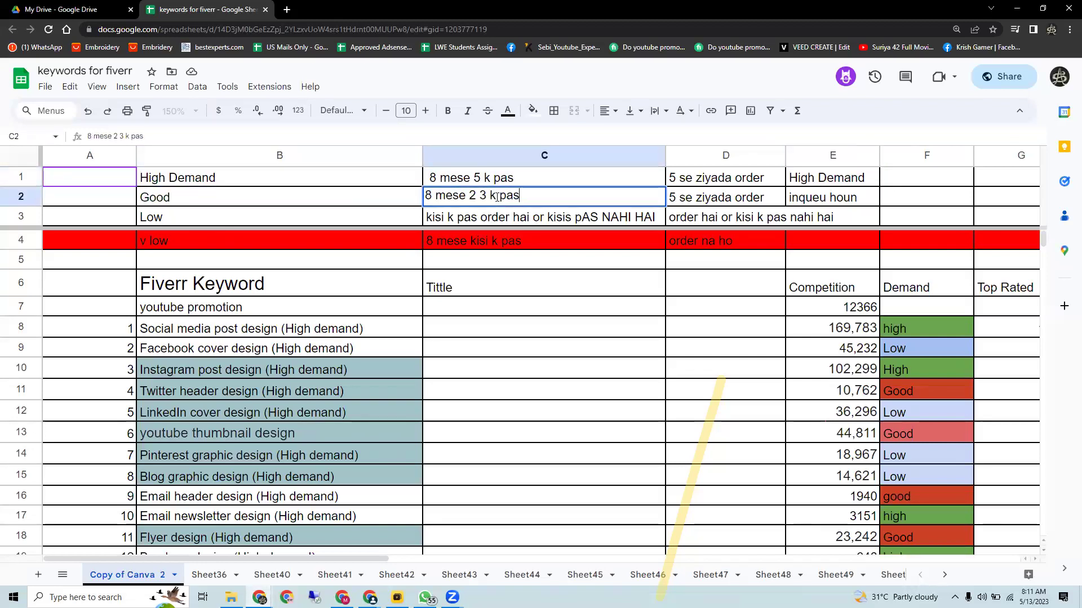
left_click(295, 196)
double_click(288, 196)
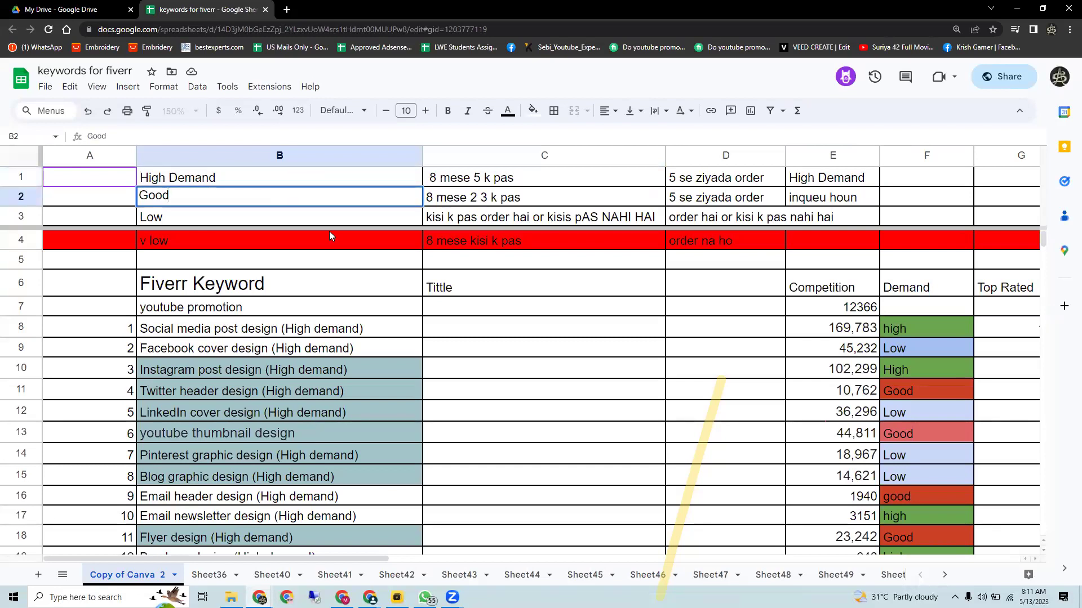
double_click(318, 217)
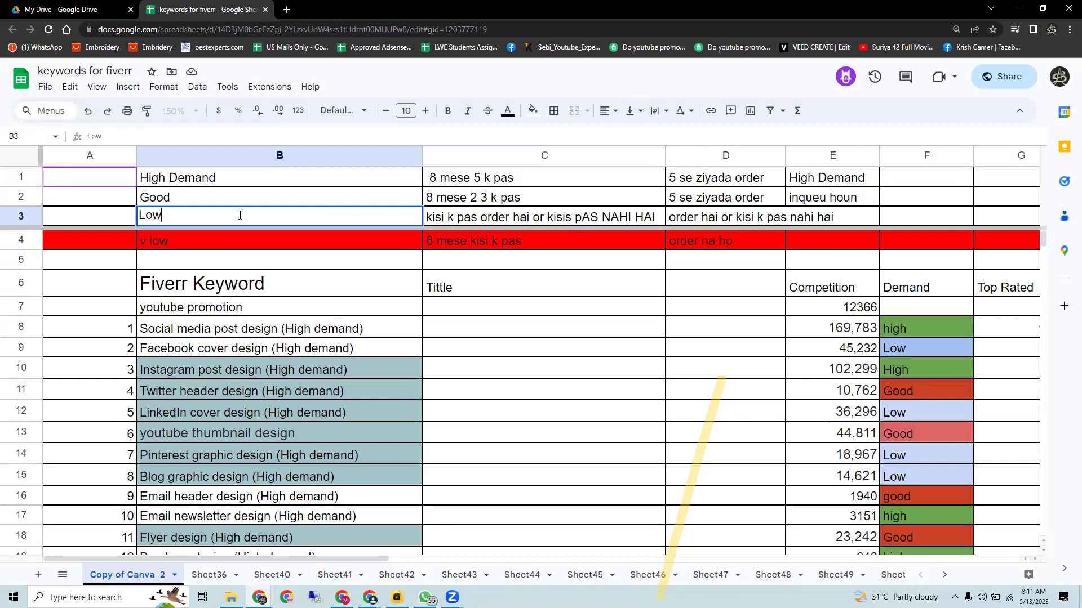
- Review the order criterion for Low in D3 and the "v low" criterion in row 4 of the spreadsheet
left_click(712, 223)
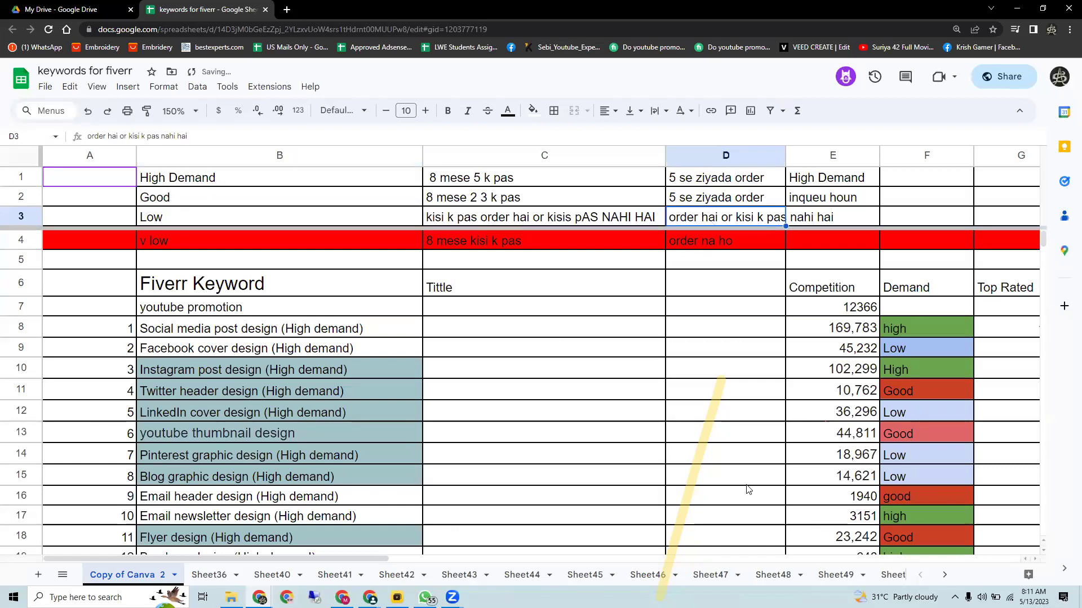
double_click(259, 239)
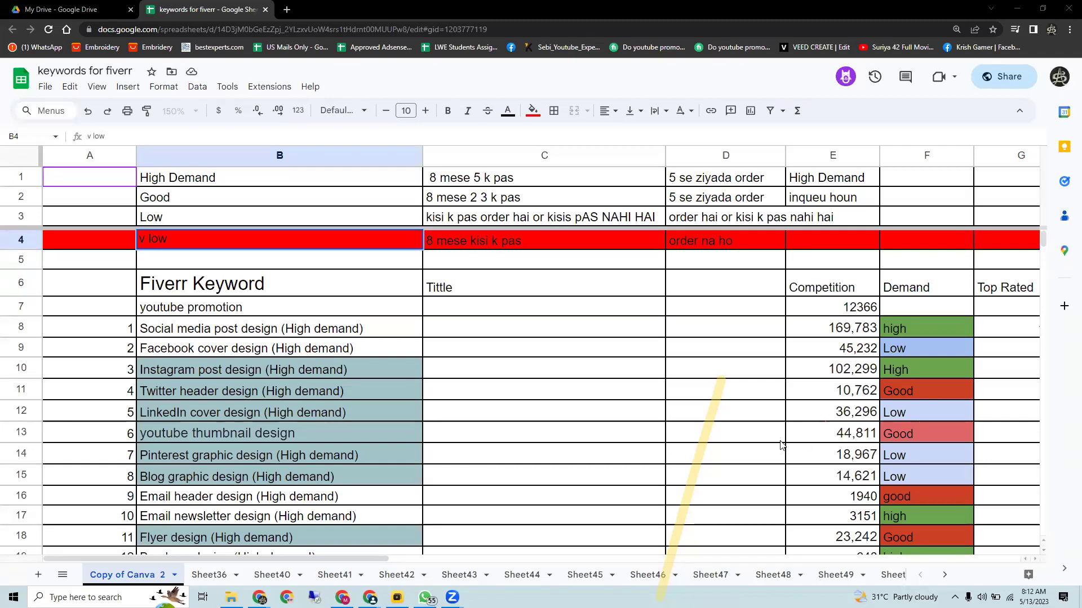
double_click(348, 237)
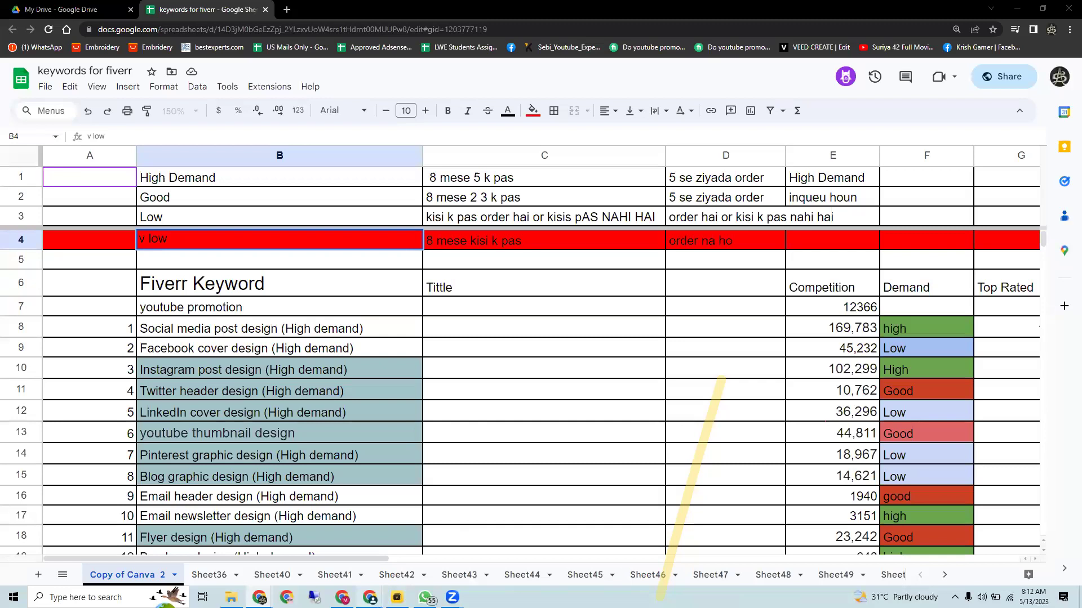
- Switch to the Fiverr results and bring up the search suggestions for "youtube promotion"
mouse_move(392, 586)
left_click(429, 543)
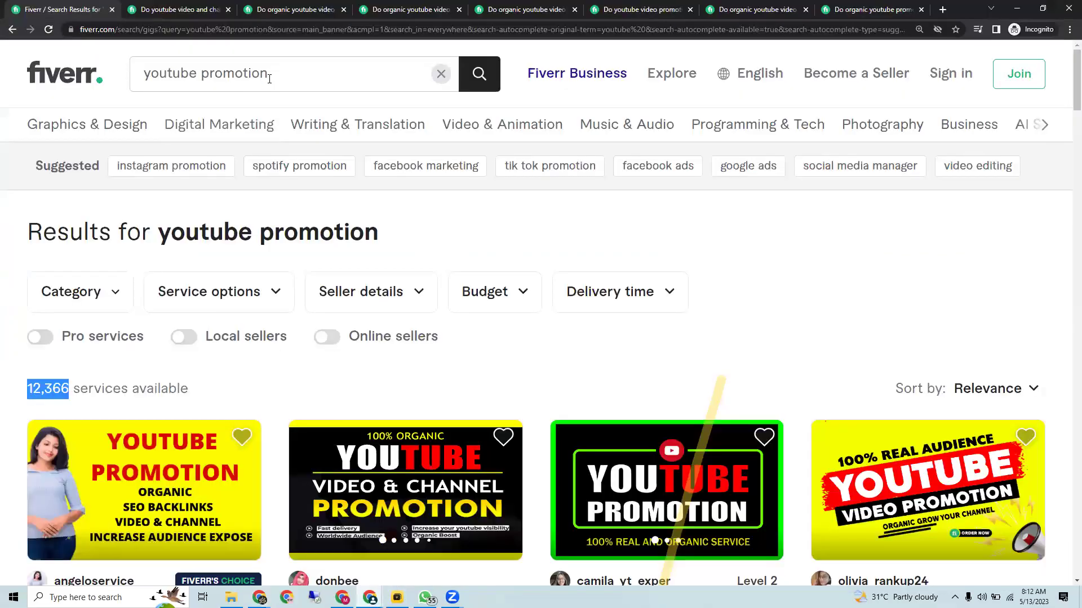
double_click(202, 80)
left_click(293, 72)
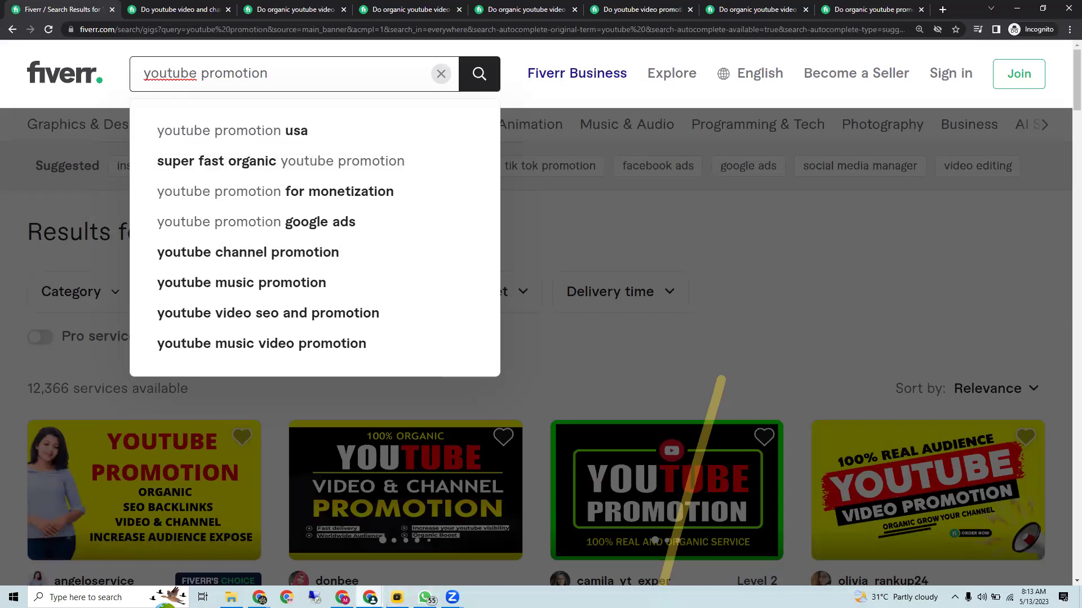
- Switch back to the keywords spreadsheet and look through Sheet36 and Sheet40
left_click(370, 597)
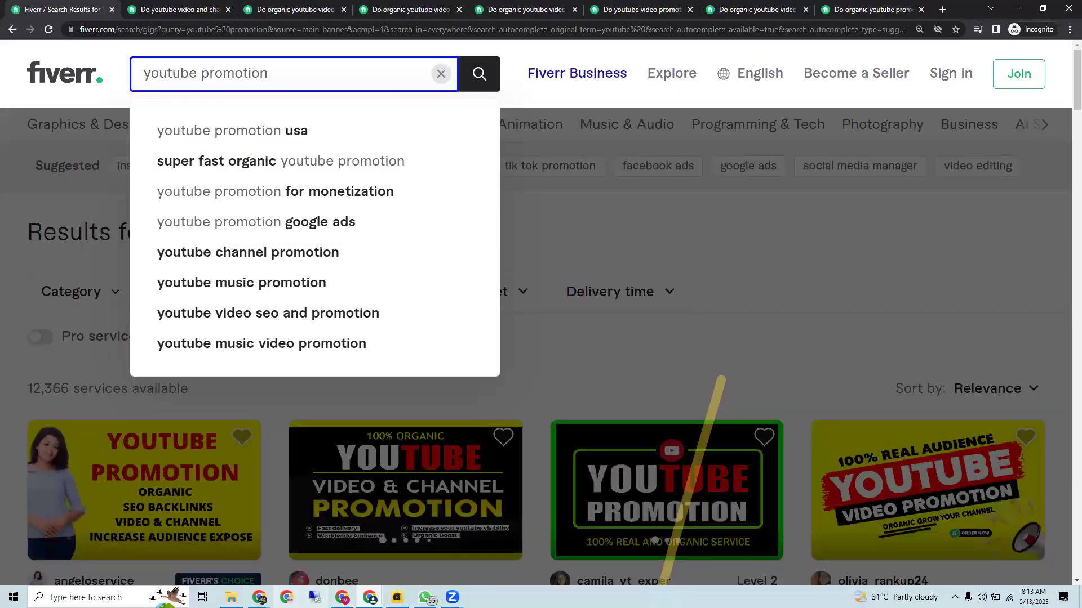
left_click(259, 597)
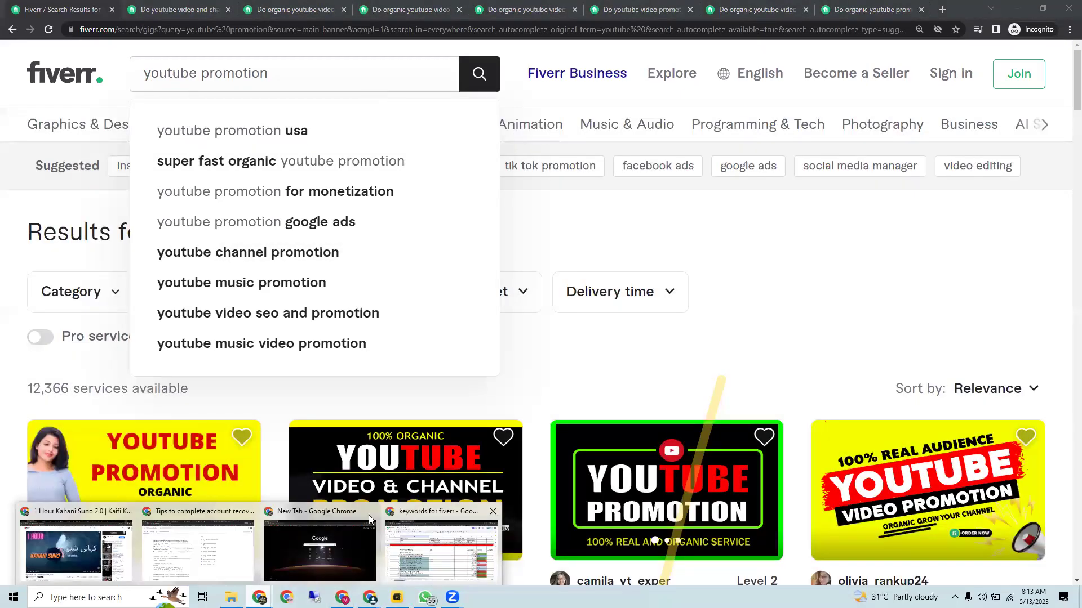
left_click(405, 541)
left_click(221, 574)
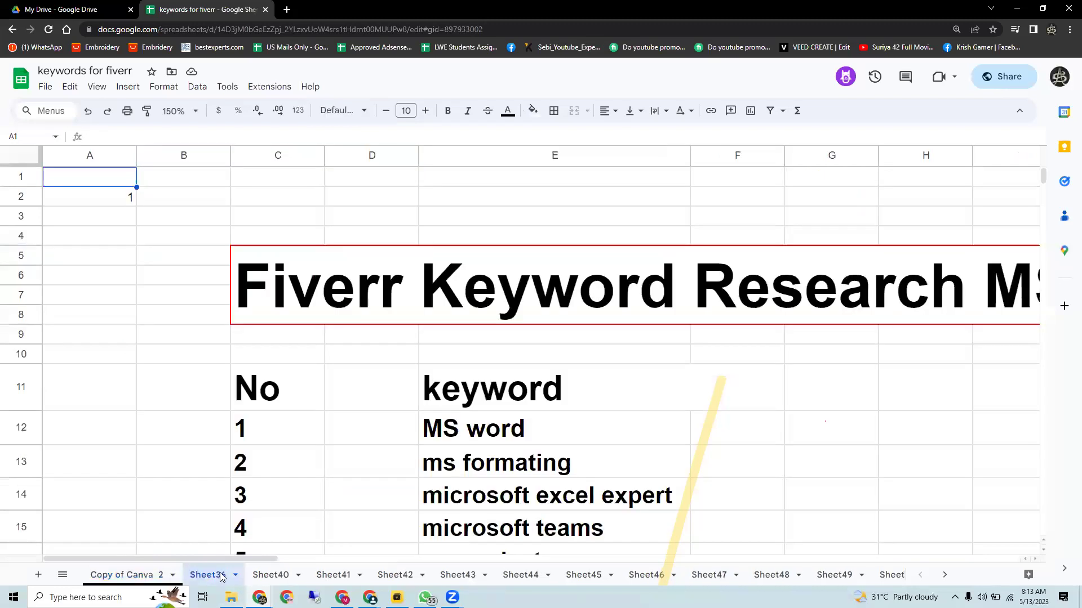
left_click(270, 576)
left_click(277, 236)
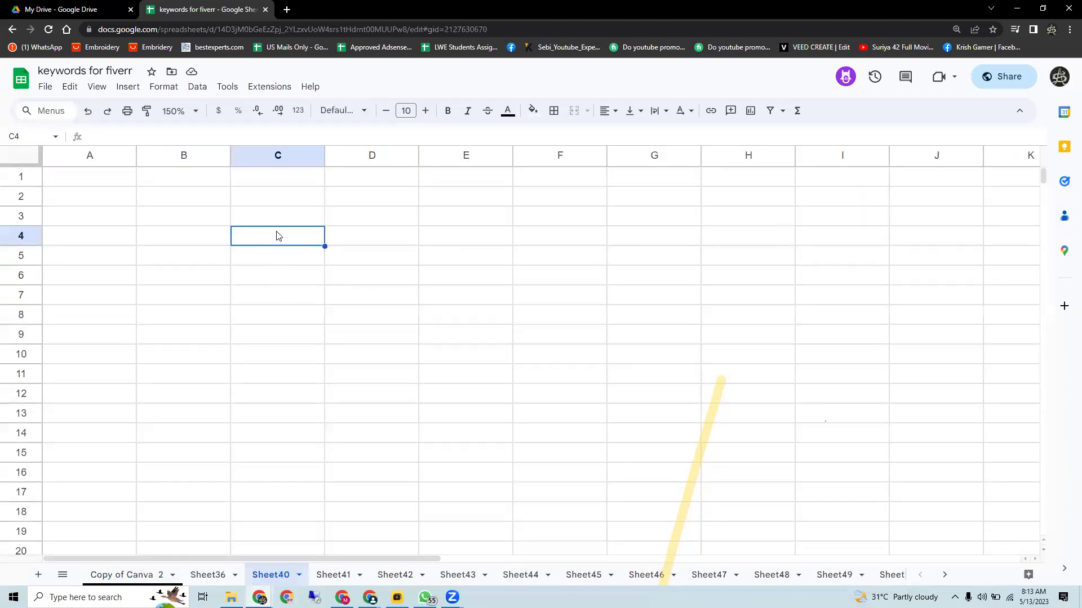
key("Up")
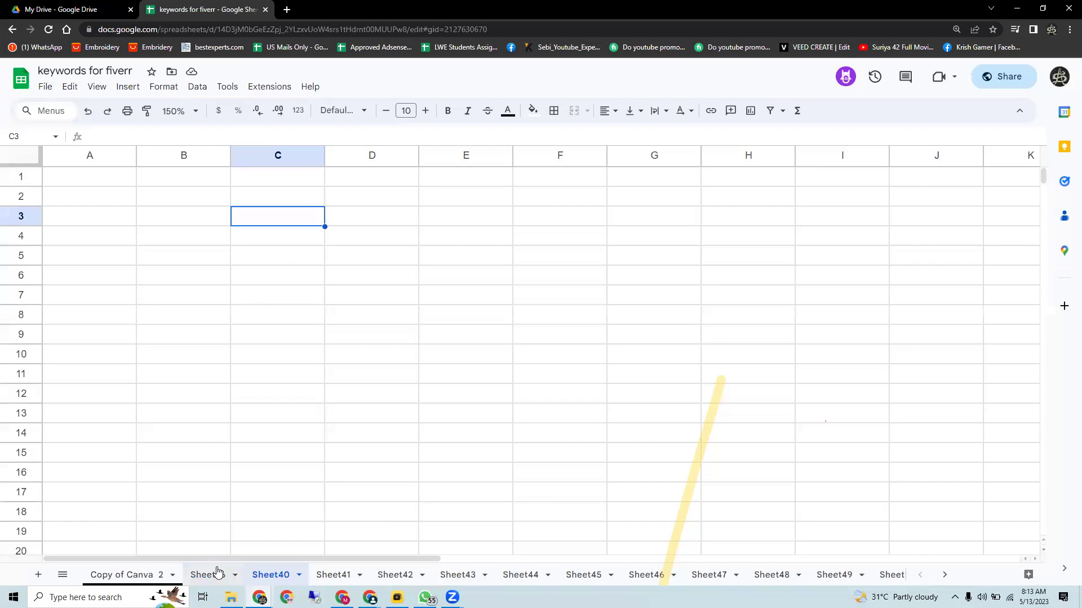
- Delete Sheet36 from the spreadsheet and confirm the deletion
left_click(235, 575)
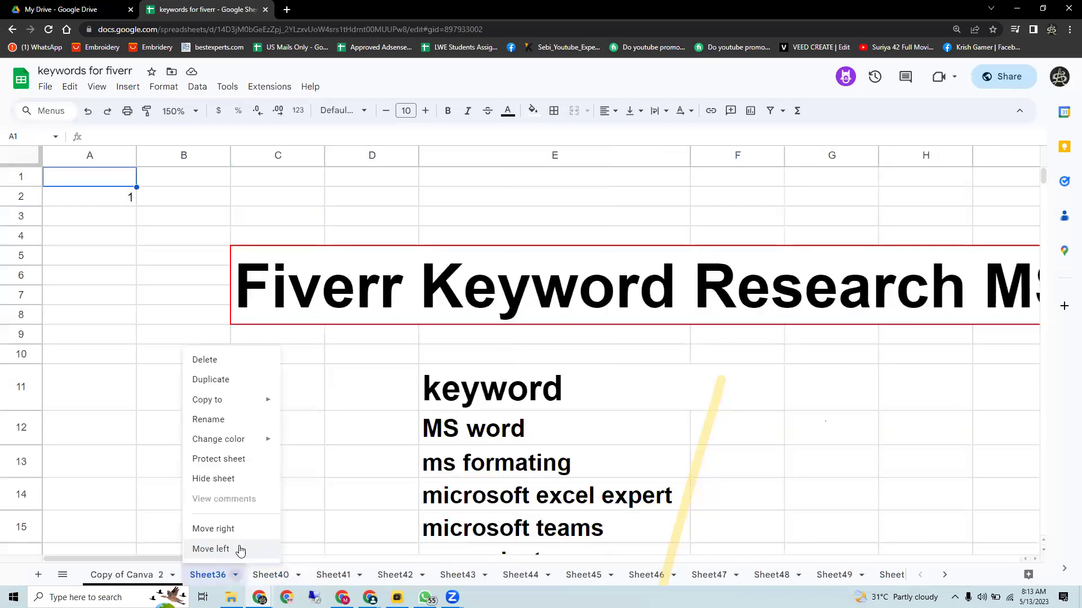
left_click(229, 360)
left_click(655, 349)
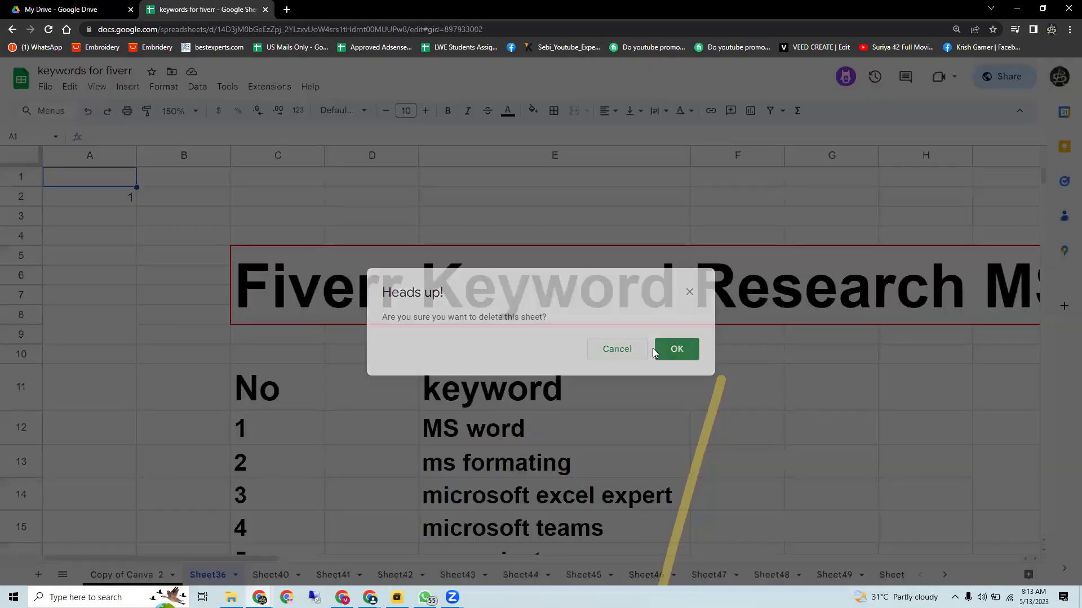
left_click(235, 574)
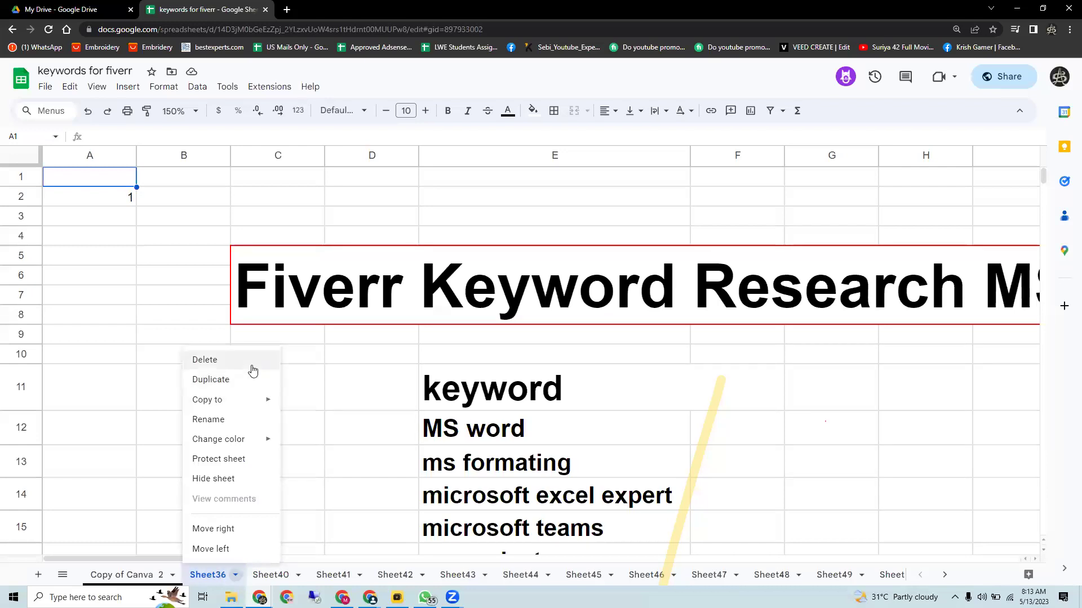
left_click(252, 364)
left_click(674, 350)
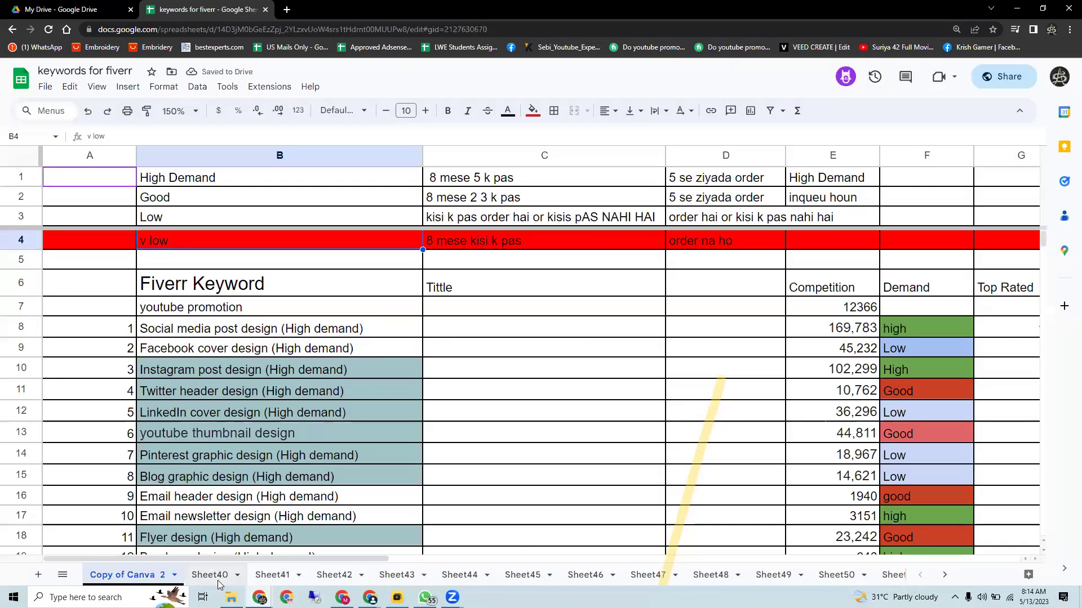
- In Sheet40, enter the headers Keywords, Competition and Demand in cells C3, D3 and E3
left_click(217, 576)
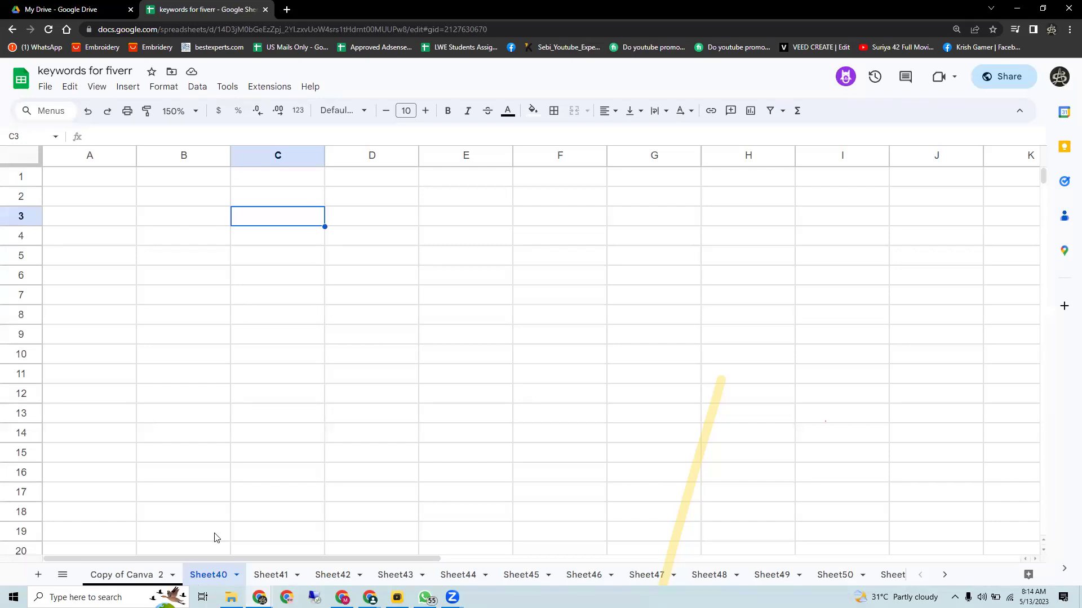
double_click(233, 213)
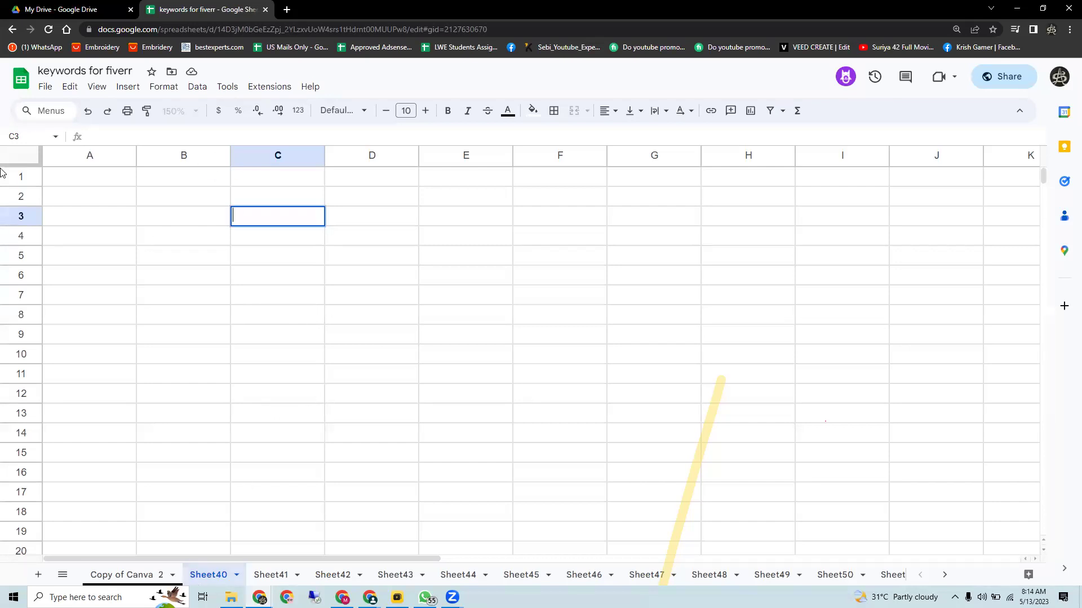
type("Keywords")
key("Return")
key("Right")
key("Up")
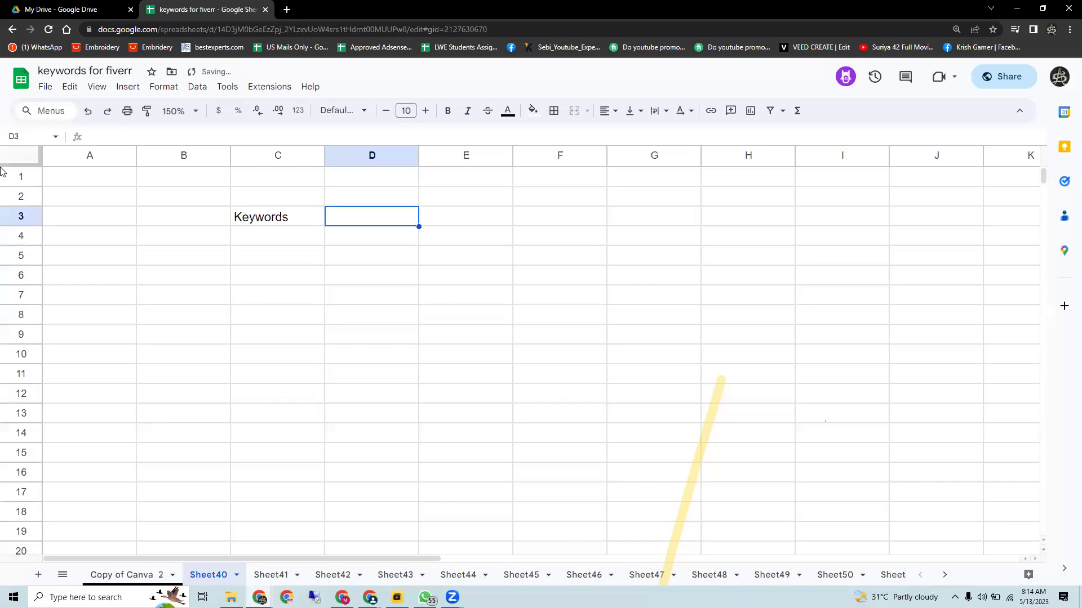
type("Compe")
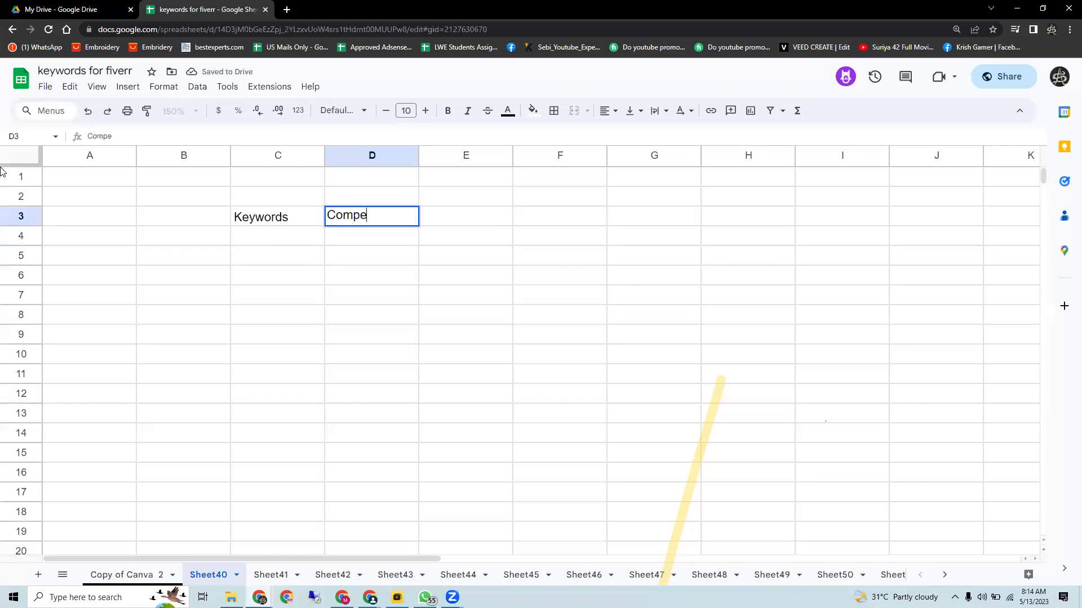
type("tition")
key("Tab")
key("Tab")
key("Left")
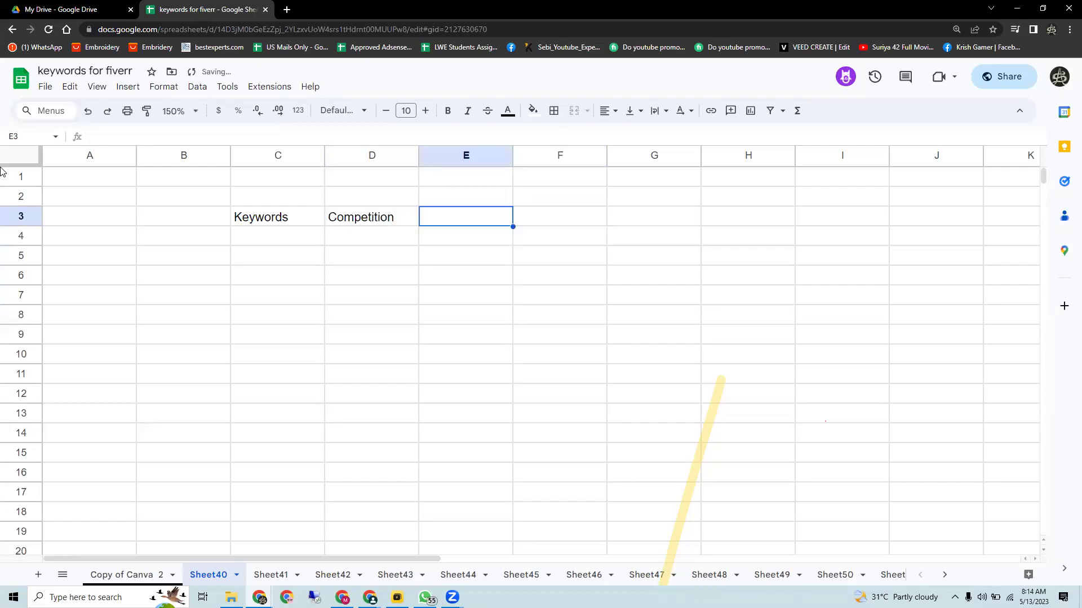
type("Demand")
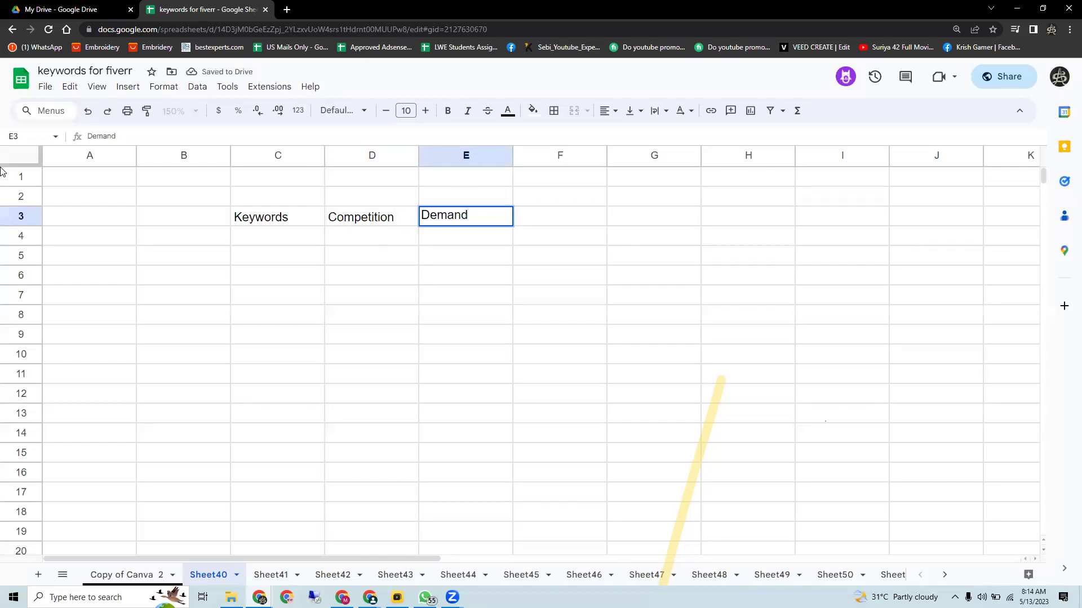
- Enter the keyword "Youtube Promotion" in cell C5 under Keywords
double_click(270, 249)
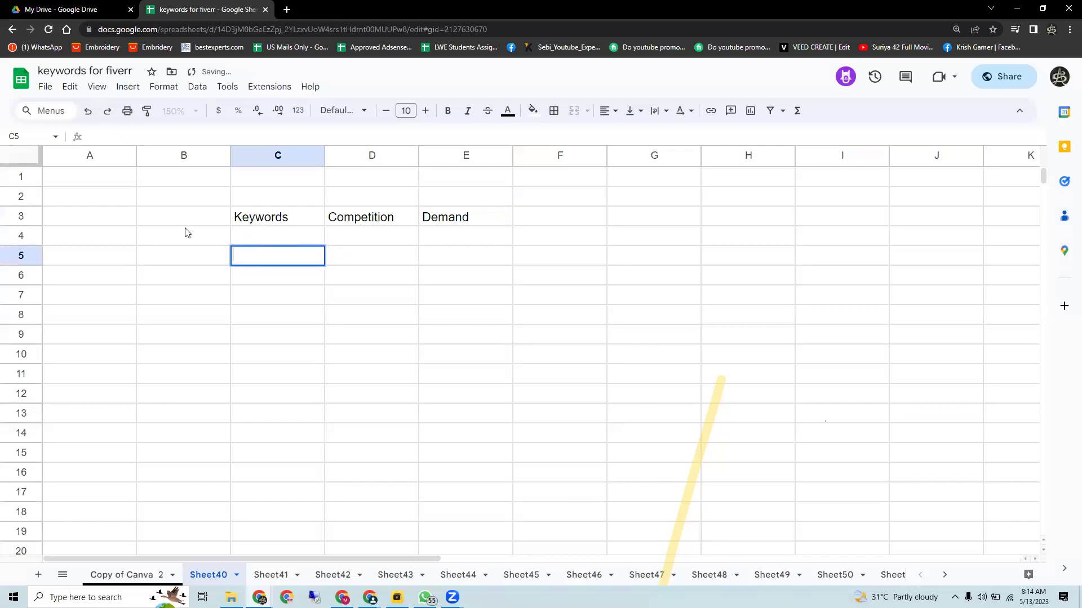
type("Youtube Promotion")
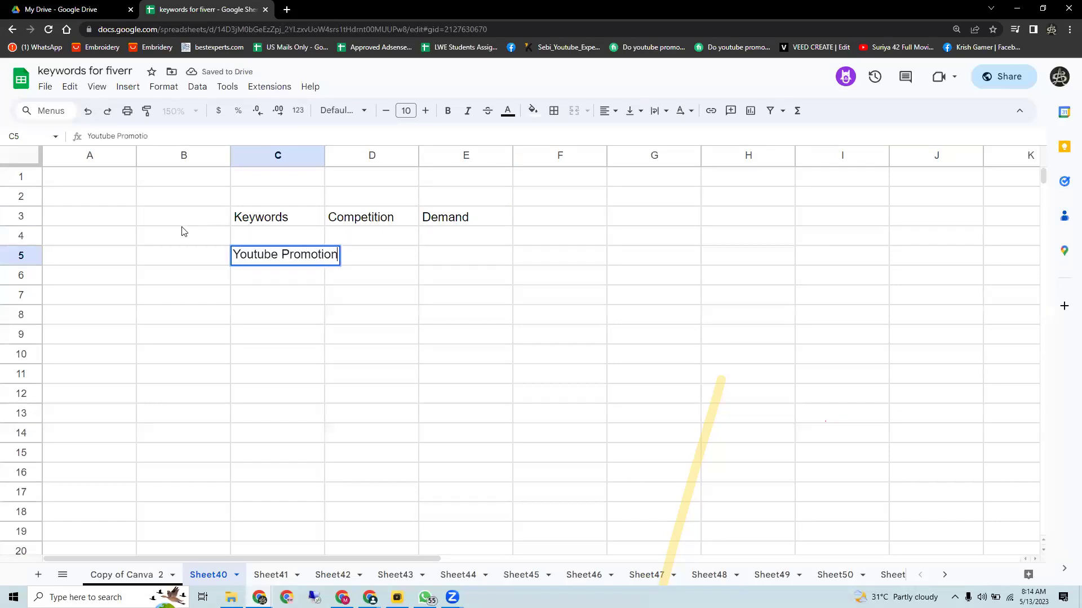
- Enter 13 in cell D5 and 12366 in cell D6 under Competition
double_click(369, 254)
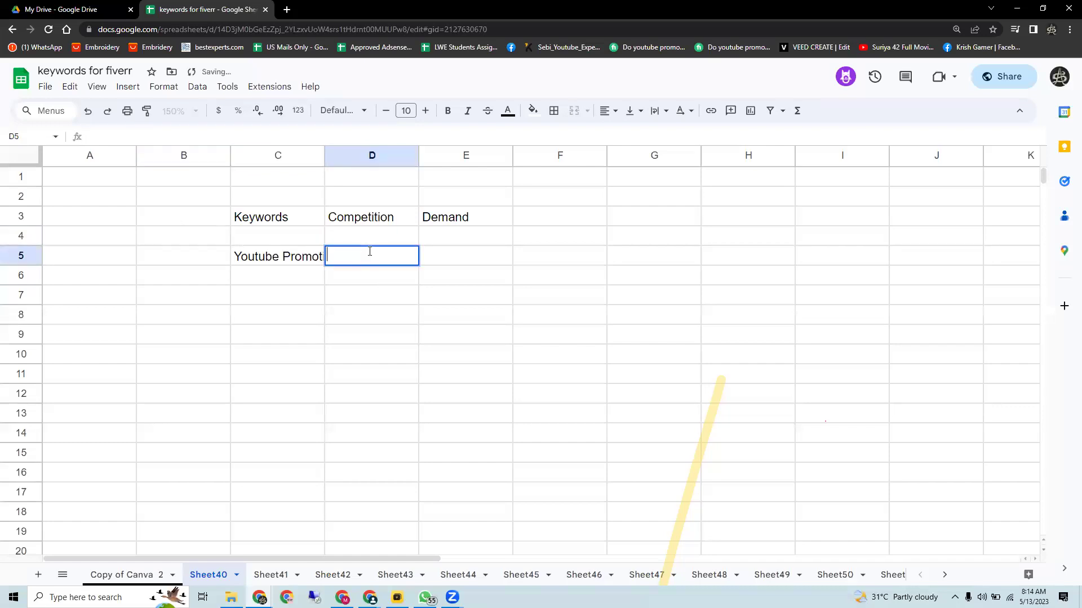
type("13")
key("Return")
type("2366")
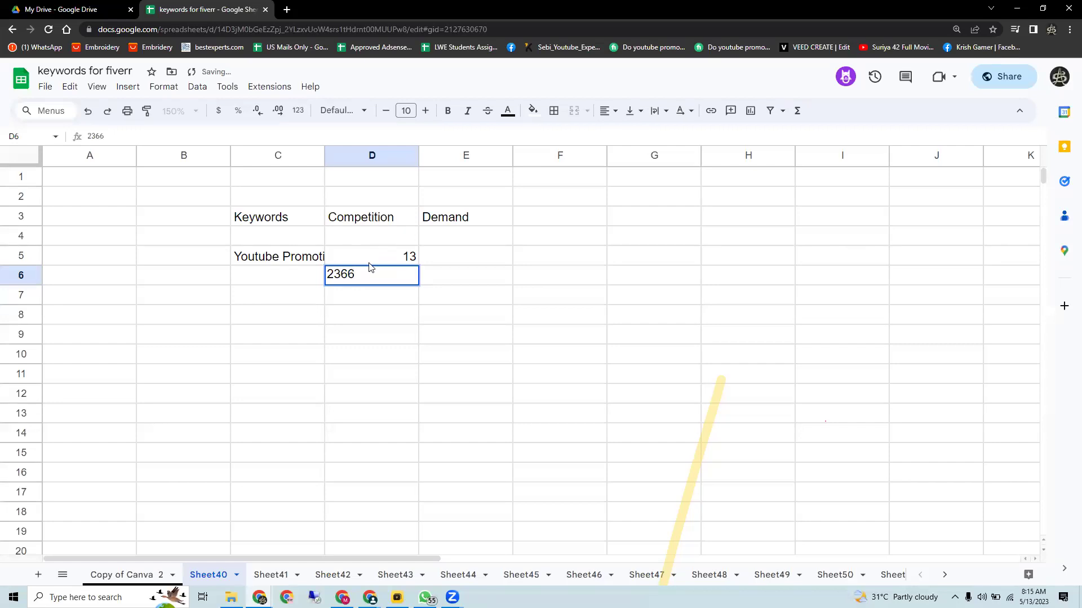
left_click(330, 272)
type("1")
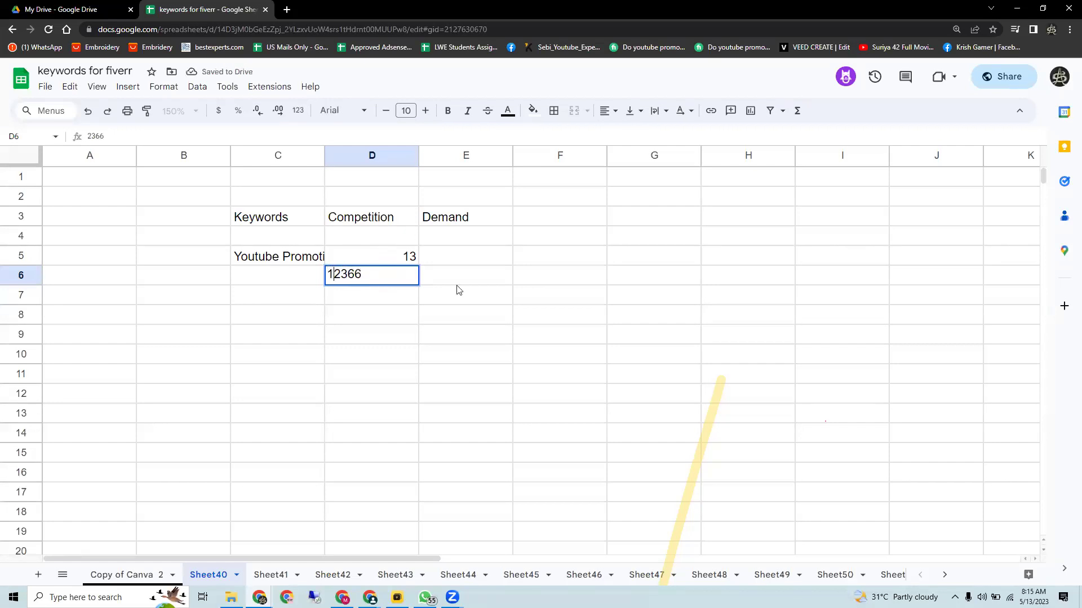
- Enter "high in demand" in E5, and replace the entries in D5 and D6 with the single competition value 12366 in D5
double_click(471, 257)
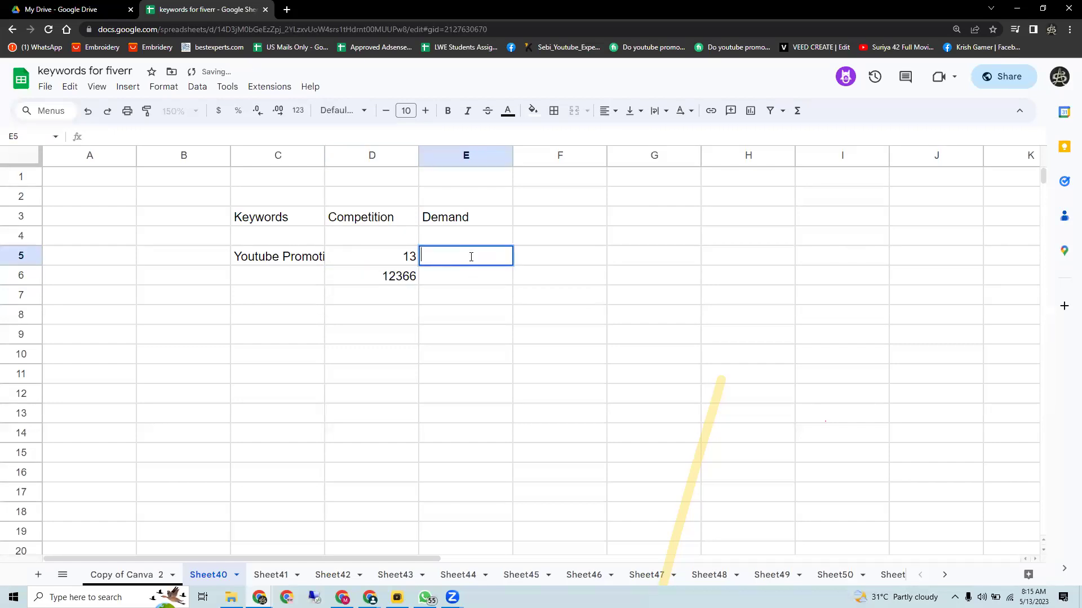
type("high in demand")
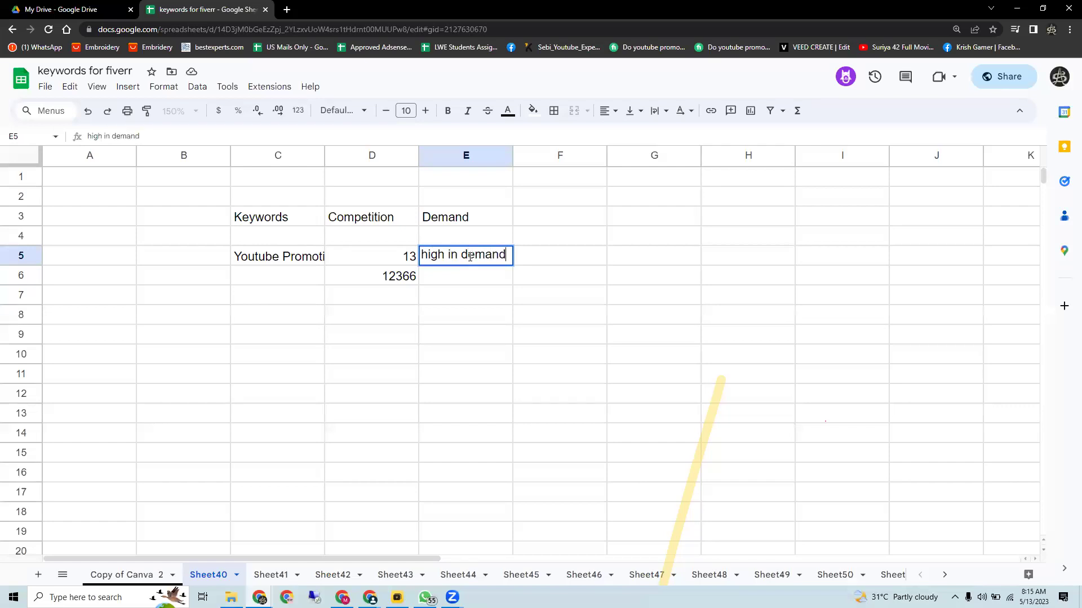
left_click(375, 278)
key("Delete")
left_click(400, 259)
key("Delete")
double_click(402, 257)
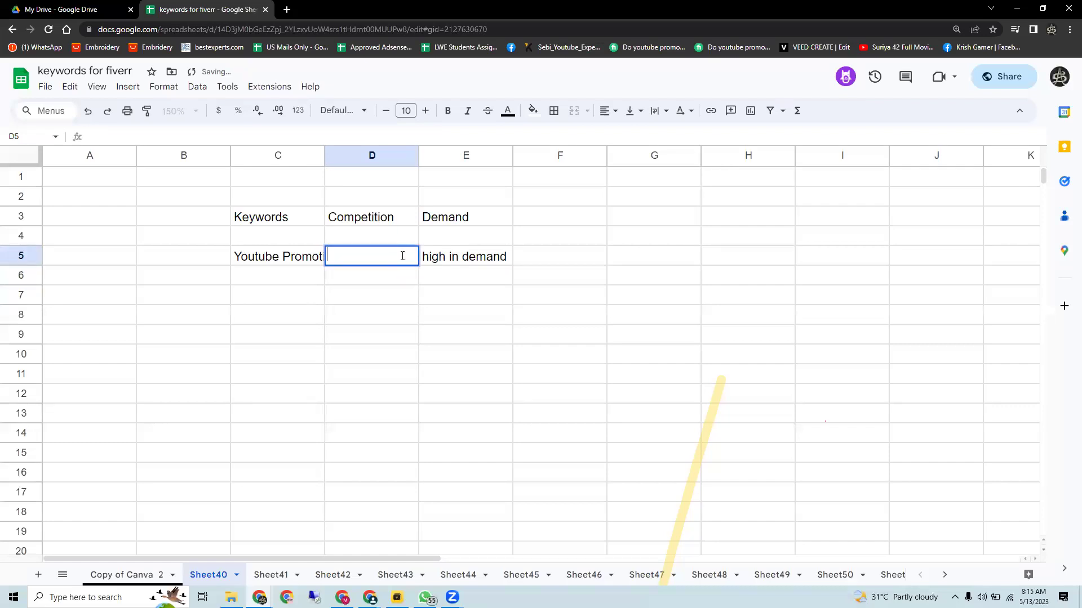
type("12366")
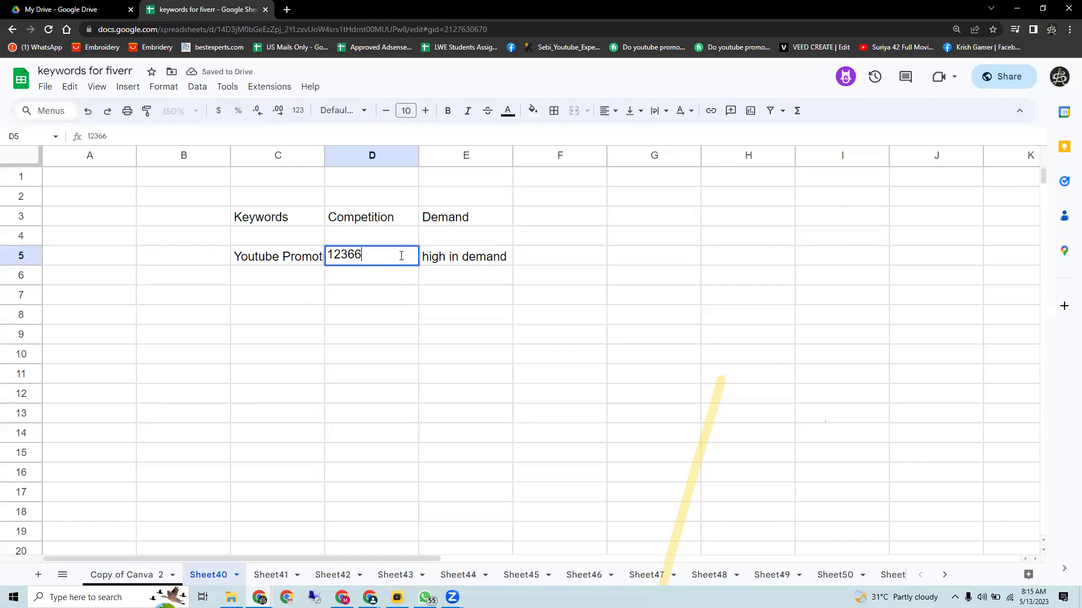
- Widen column C to fit the full keyword, narrow column D slightly, and start editing cell C6
left_click_drag(325, 155, 344, 155)
left_click_drag(446, 155, 429, 155)
double_click(331, 275)
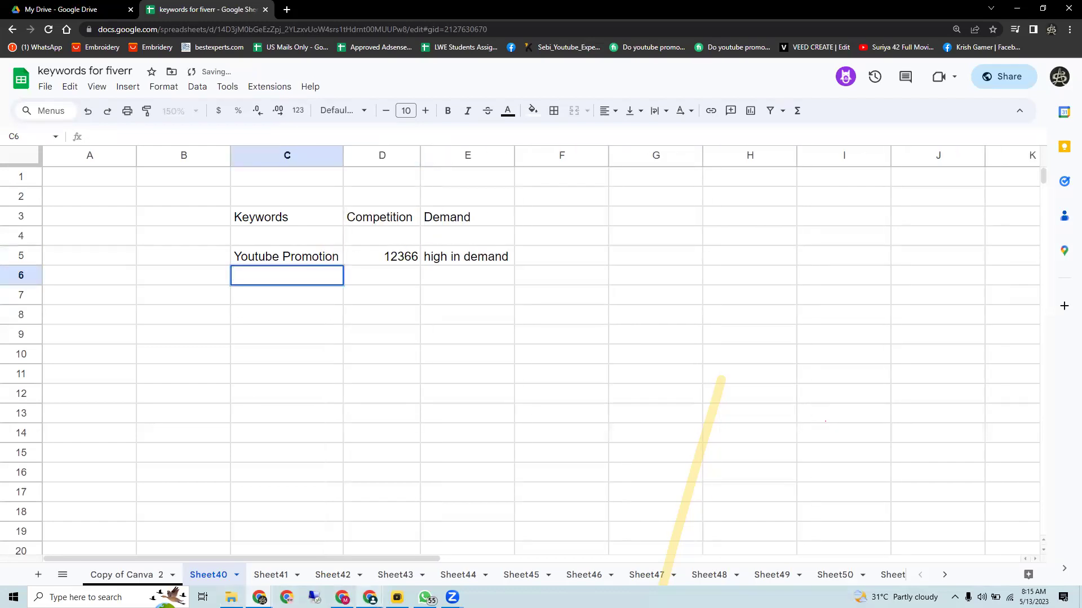
- Switch to the Fiverr window and run the suggested search "youtube promotion usa"
mouse_move(369, 597)
left_click(310, 549)
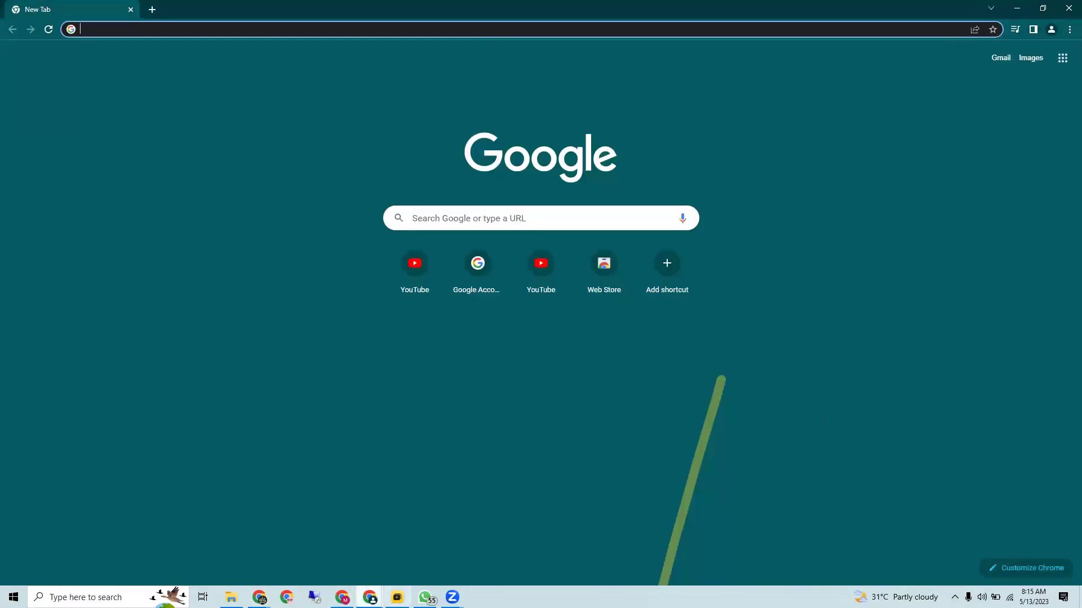
left_click(406, 547)
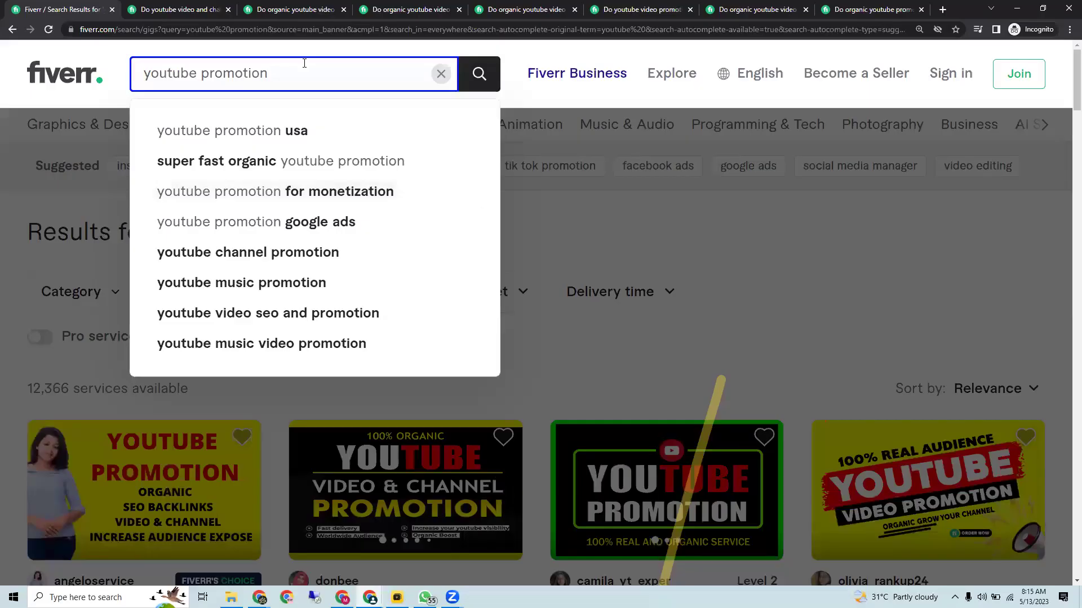
left_click(215, 134)
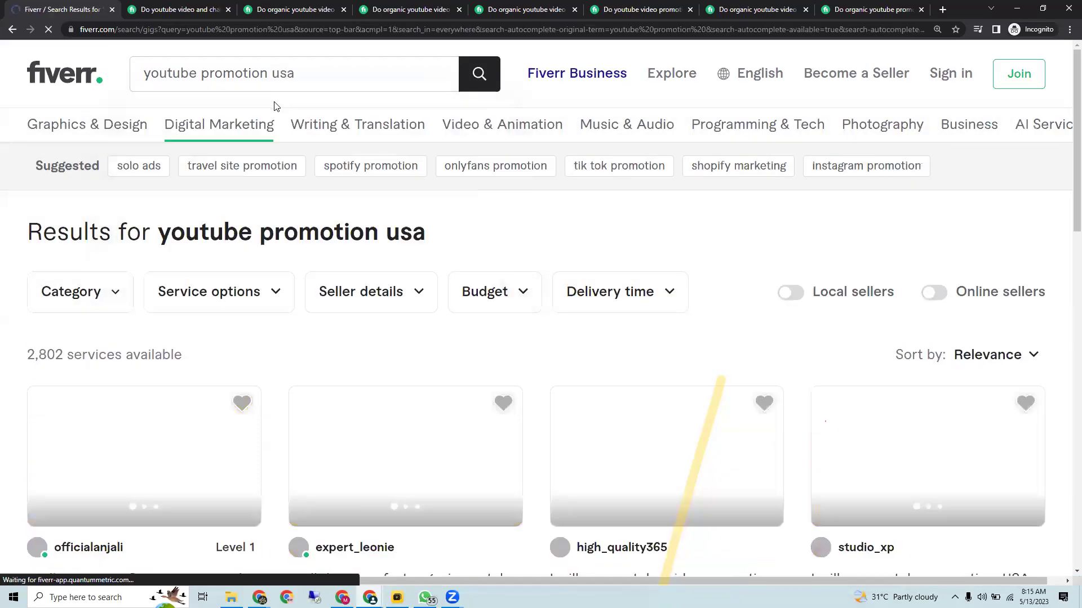
- Close all the opened gig pages from the previous keyword, keeping only the search results page
left_click(228, 10)
left_click(229, 10)
left_click(229, 10)
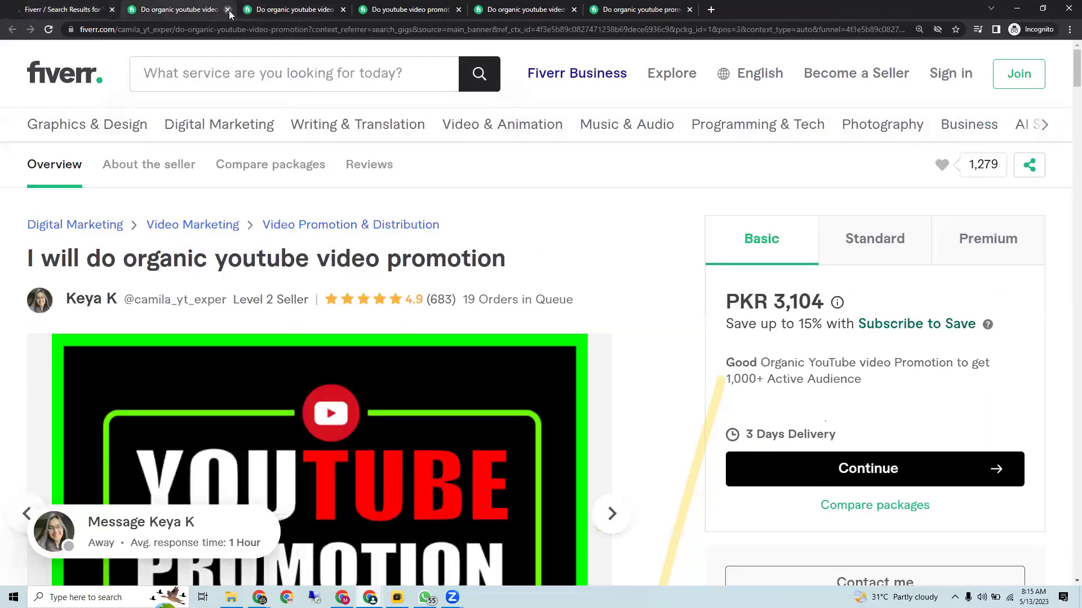
left_click(229, 10)
left_click(228, 10)
left_click(228, 11)
left_click(229, 10)
left_click(229, 11)
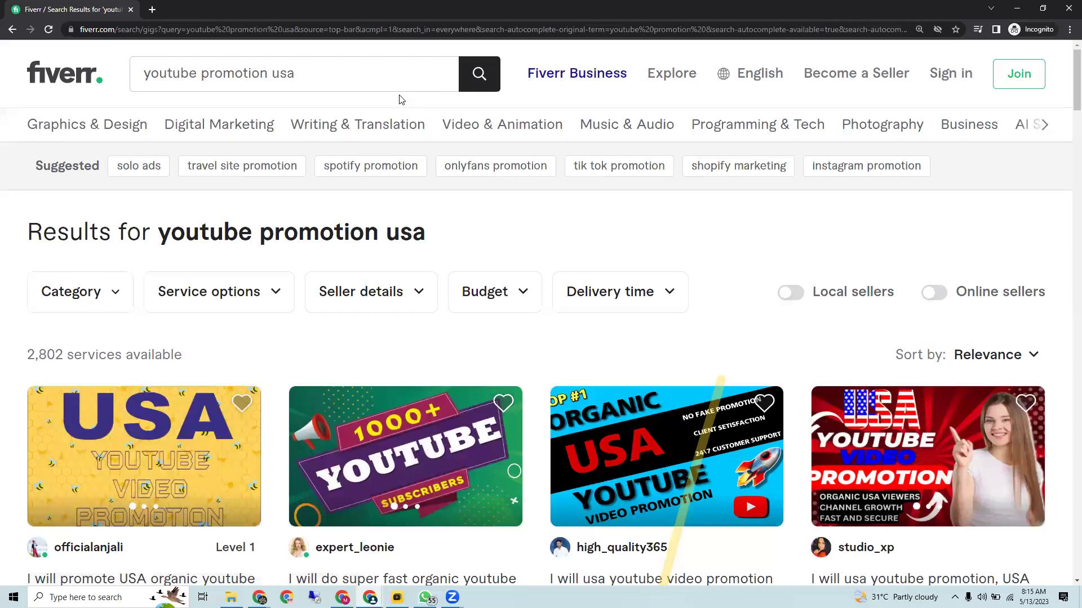
- Check the number of available services and copy the keyword "youtube promotion usa" from the results heading
left_click_drag(26, 355, 41, 355)
scroll(130, 395, "down", 3)
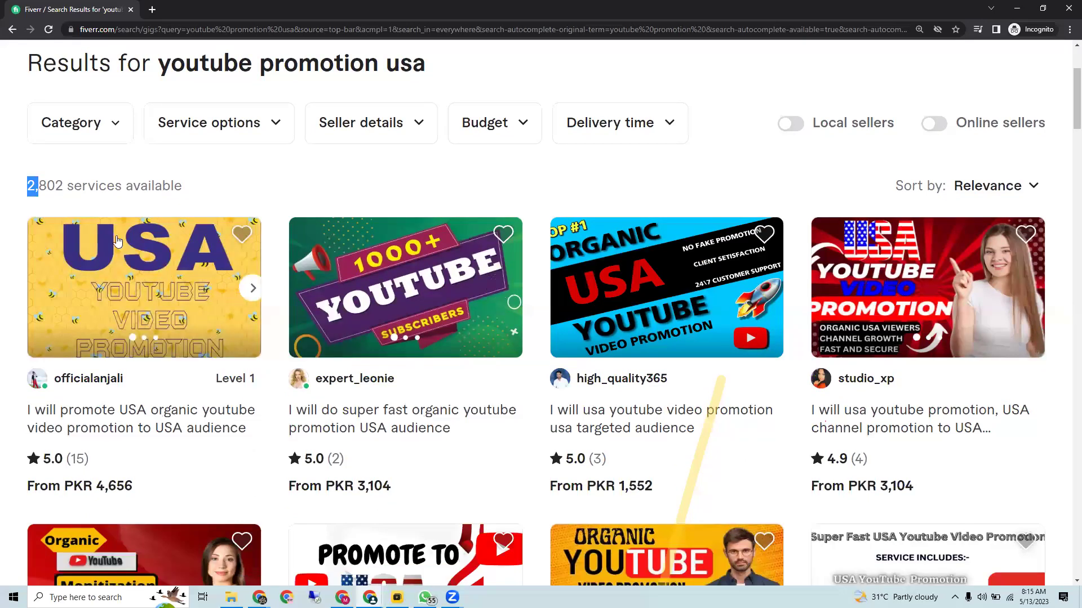
right_click(156, 254)
scroll(271, 107, "up", 1)
double_click(235, 115)
left_click(235, 115)
left_click_drag(160, 125, 426, 131)
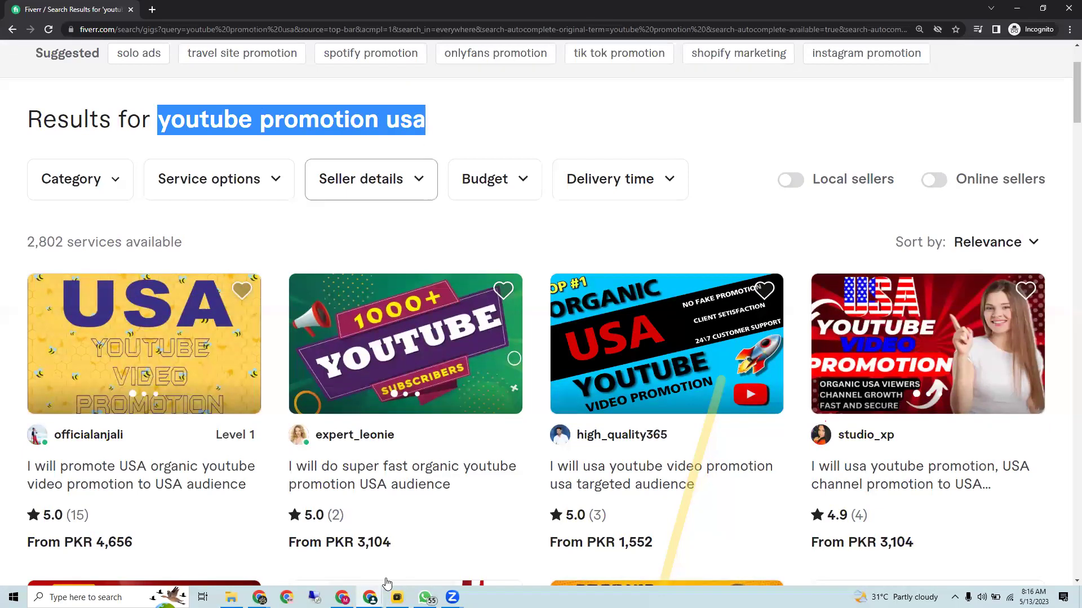
- Switch to the "keywords for fiverr" spreadsheet and enter "youtube promotion usa" in C6 under Keywords
left_click(259, 597)
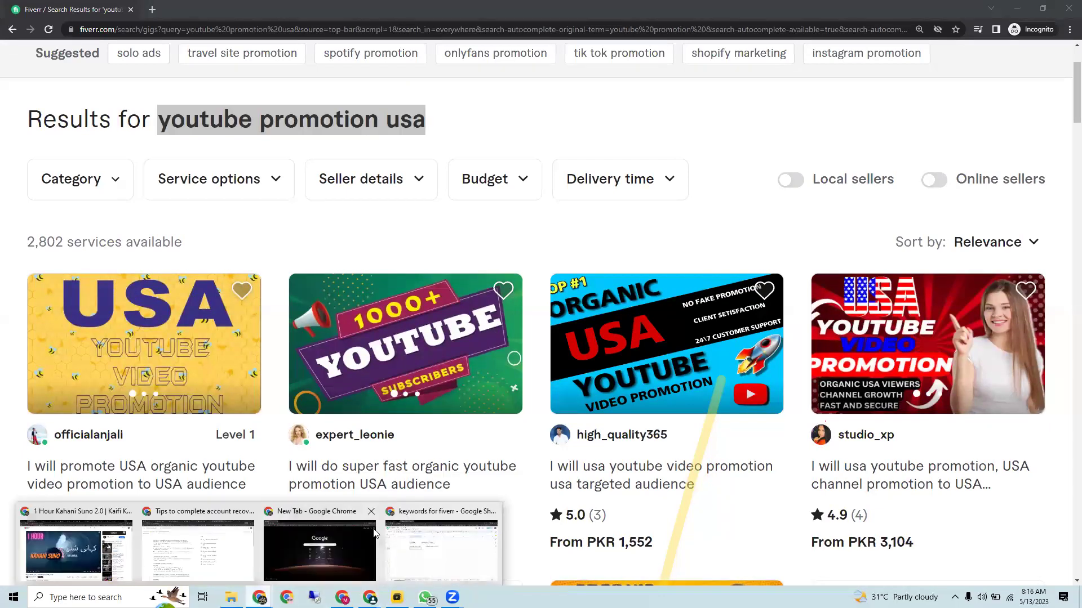
left_click(347, 572)
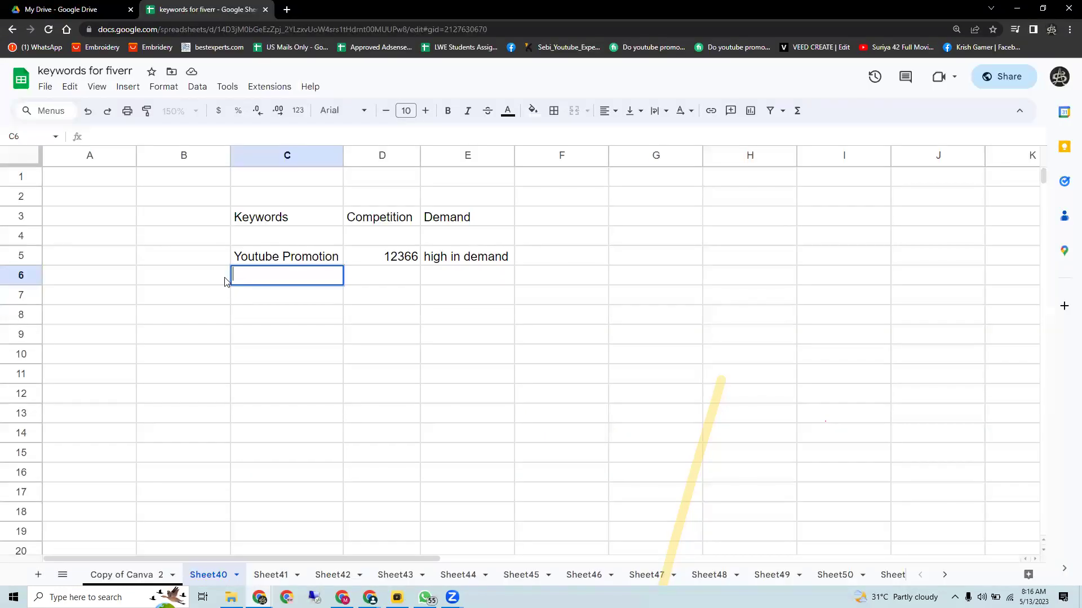
left_click(316, 222)
left_click(389, 221)
left_click(449, 224)
left_click(279, 284)
type("youtube promotion usa")
- Enter 2003 as the competition value for "youtube promotion usa" in D6
left_click(386, 272)
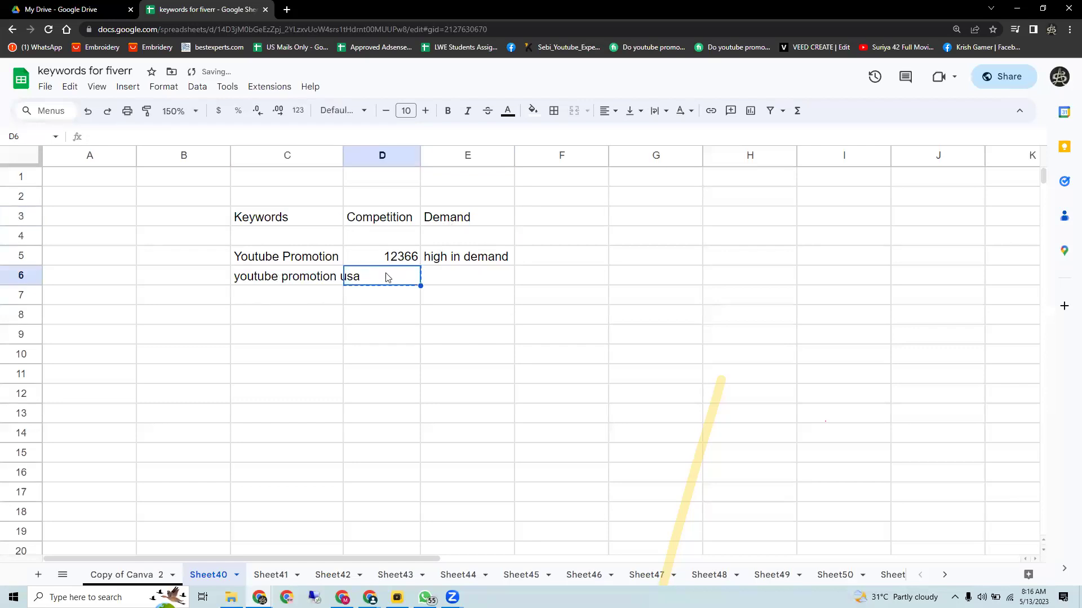
double_click(354, 276)
type("2003")
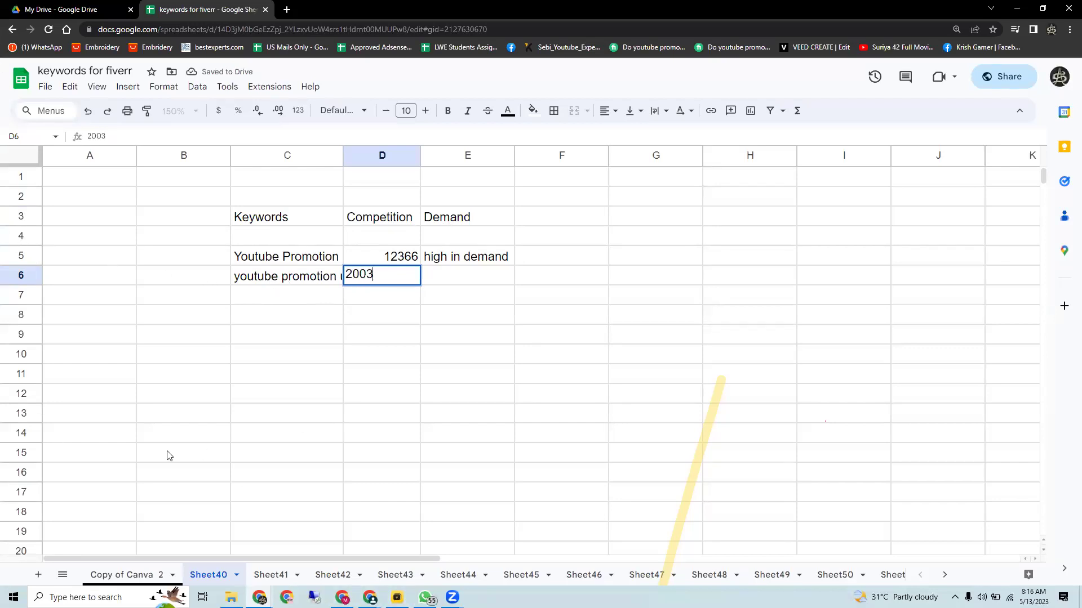
left_click(452, 283)
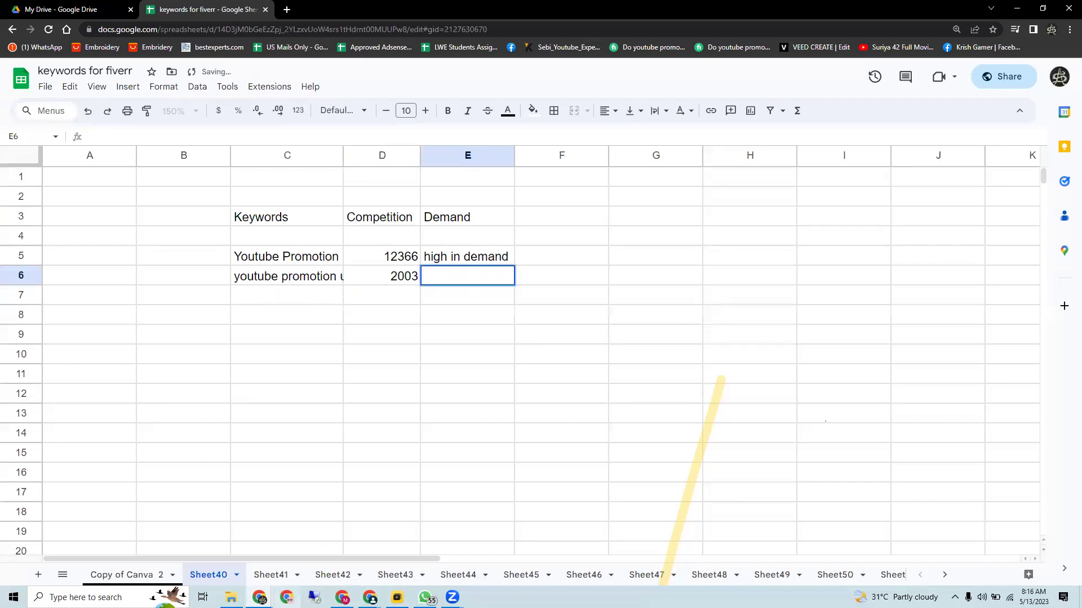
- Switch to the Fiverr results window and open the four gigs of the first results row in separate new tabs
mouse_move(256, 596)
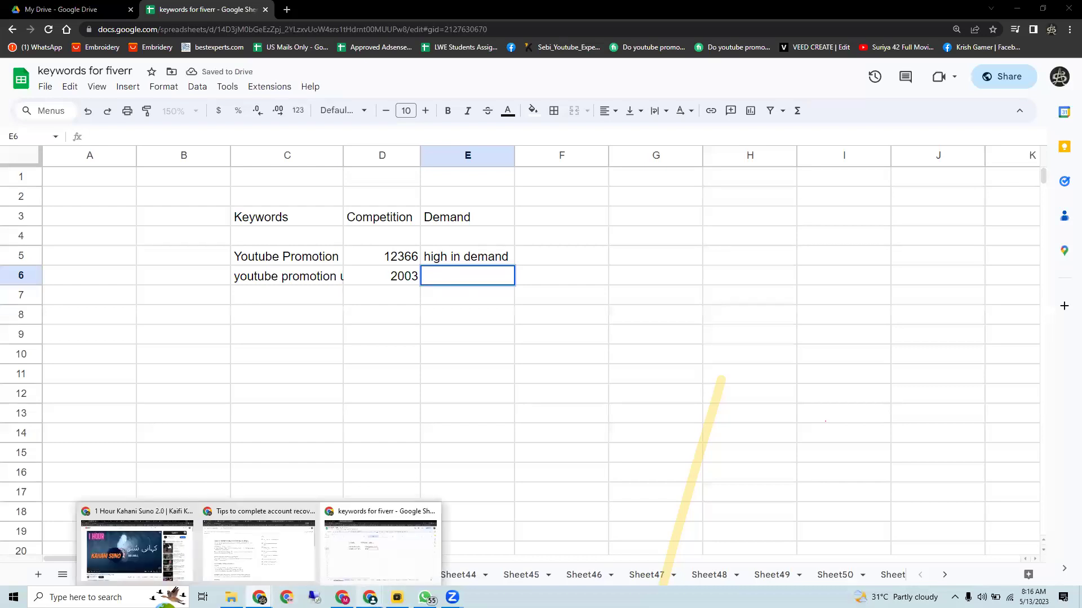
mouse_move(369, 597)
left_click(434, 543)
right_click(160, 354)
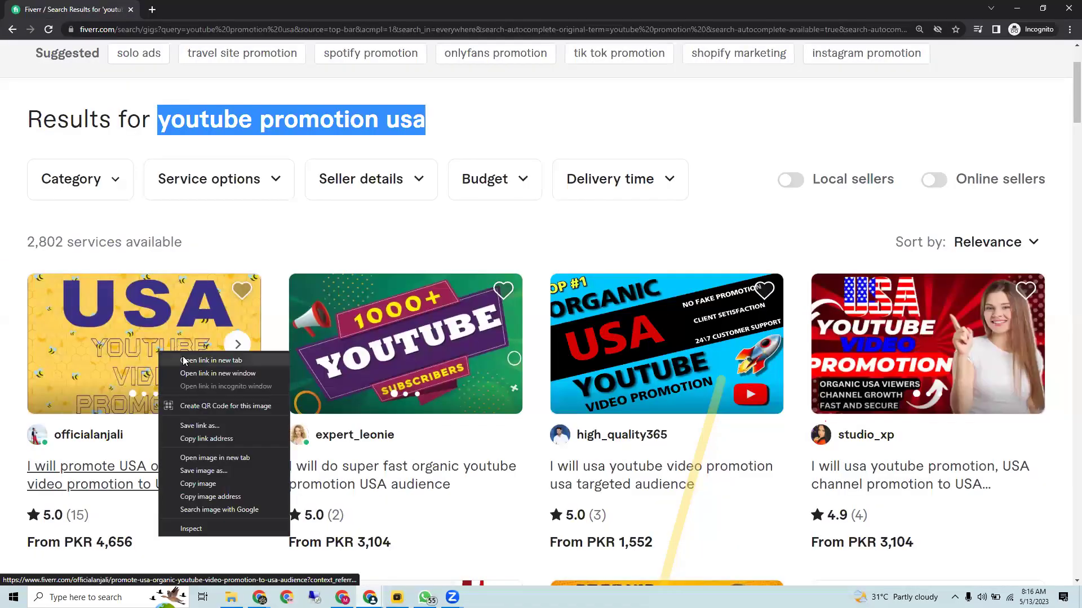
left_click(242, 328)
right_click(175, 284)
left_click(202, 291)
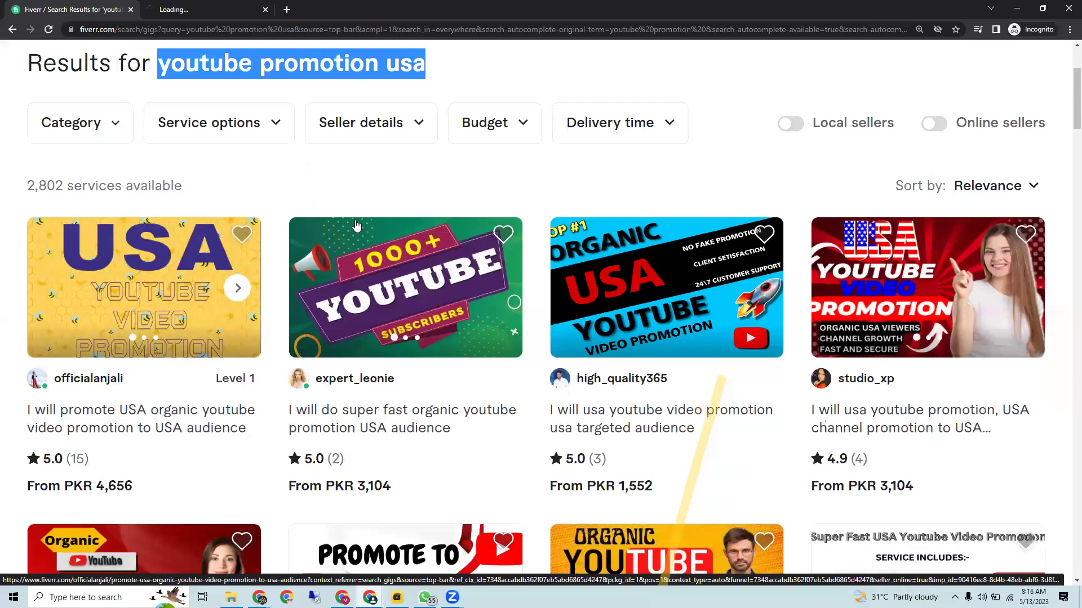
scroll(366, 223, "down", 2)
right_click(366, 223)
right_click(648, 198)
left_click(670, 207)
right_click(947, 212)
left_click(969, 221)
- Open the four gigs of the second results row in separate new tabs
scroll(682, 180, "down", 3)
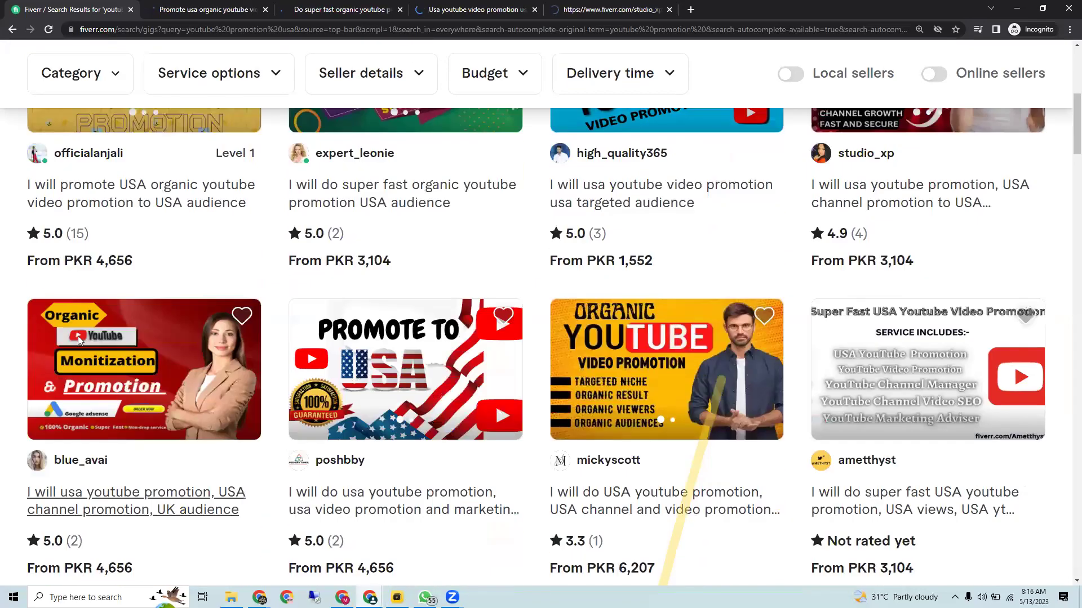
right_click(156, 315)
right_click(436, 314)
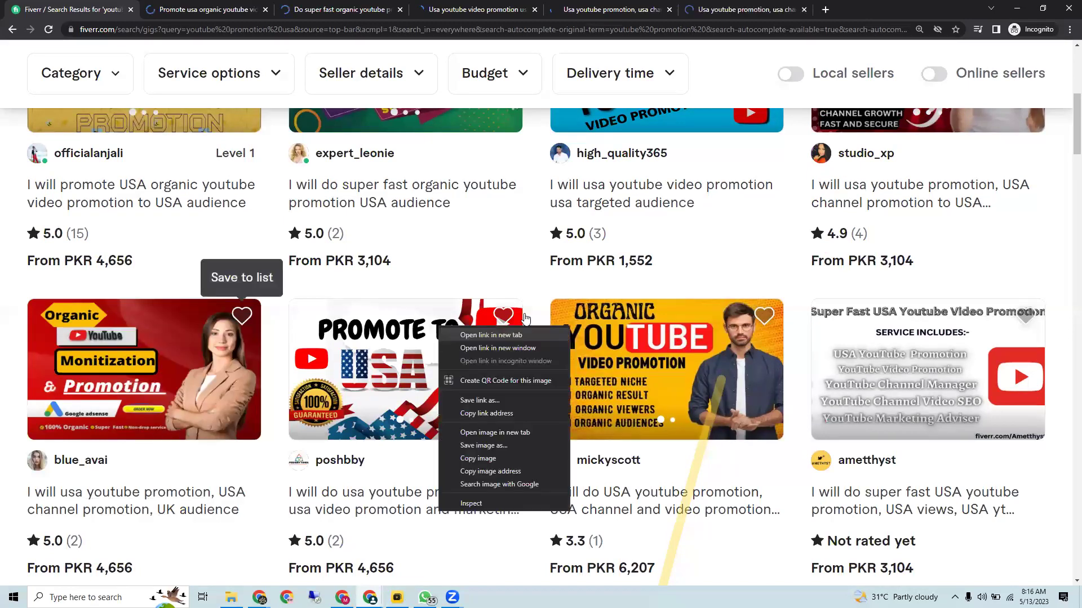
left_click(462, 323)
scroll(681, 294, "down", 2)
right_click(654, 227)
left_click(655, 229)
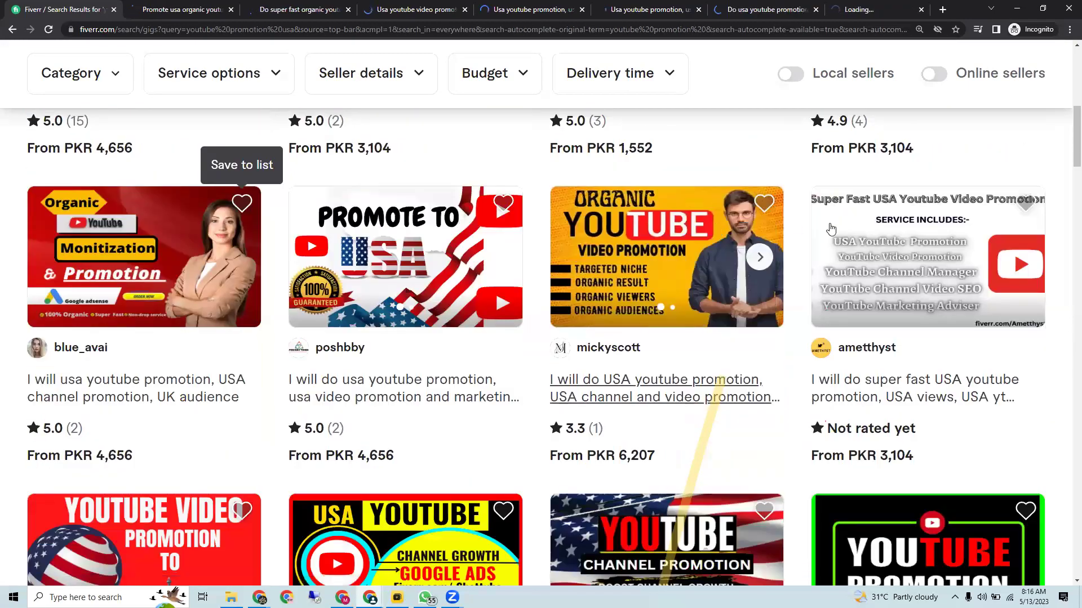
right_click(854, 230)
left_click(876, 233)
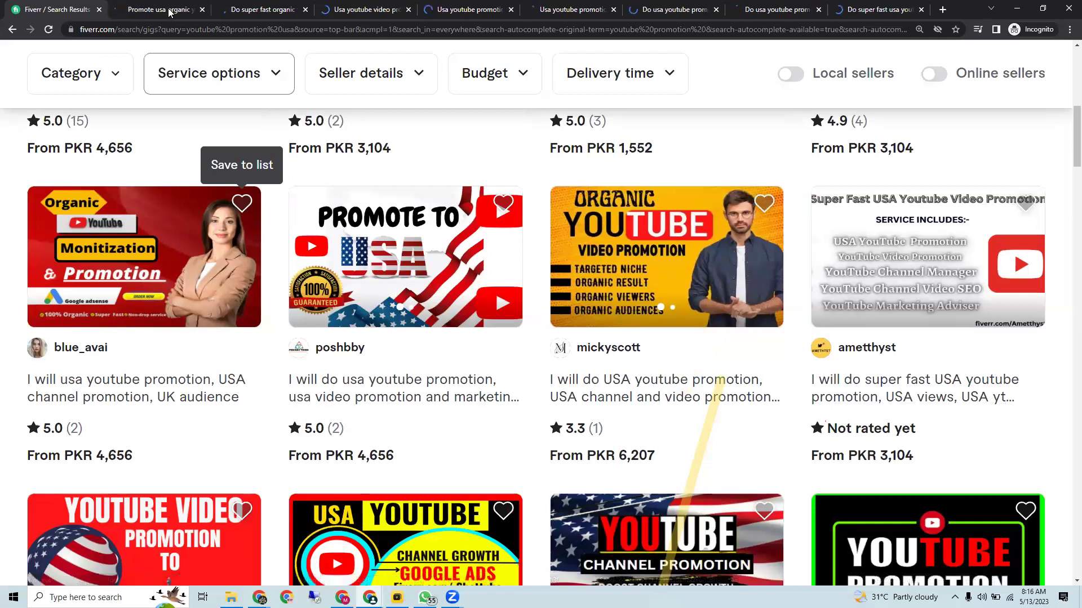
- Go through the eight opened gig pages and check each one for orders in queue
key("ctrl+Tab")
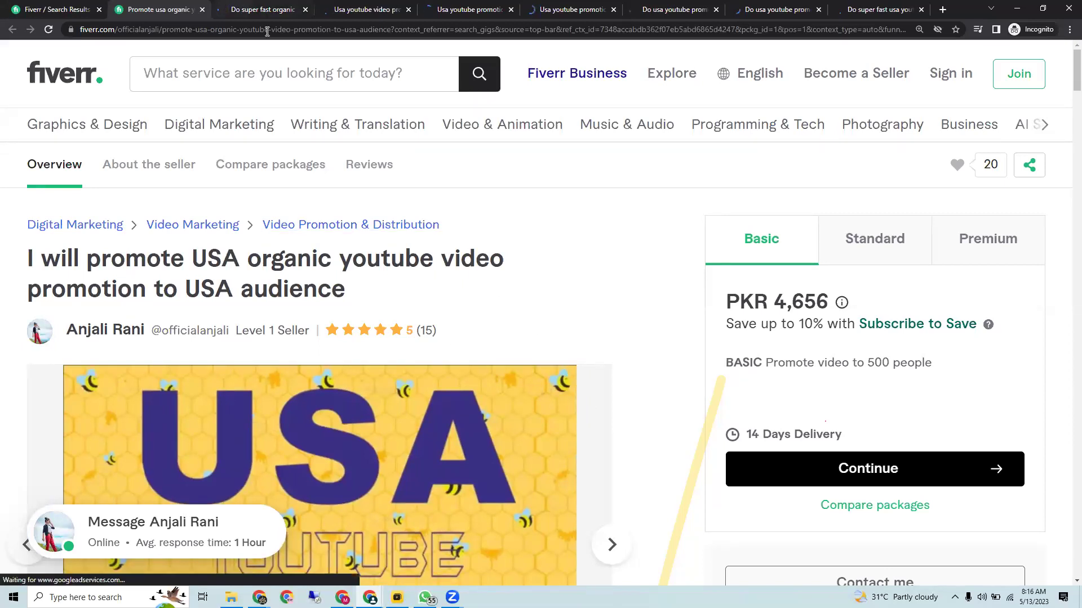
left_click(237, 5)
left_click_drag(274, 328, 369, 329)
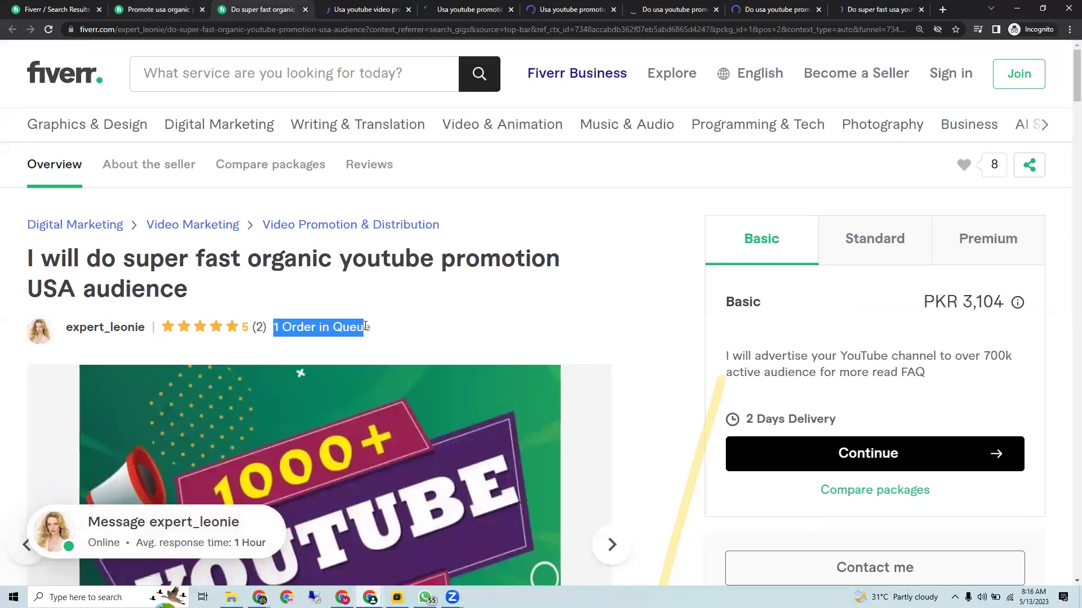
left_click_drag(279, 328, 303, 328)
left_click(367, 9)
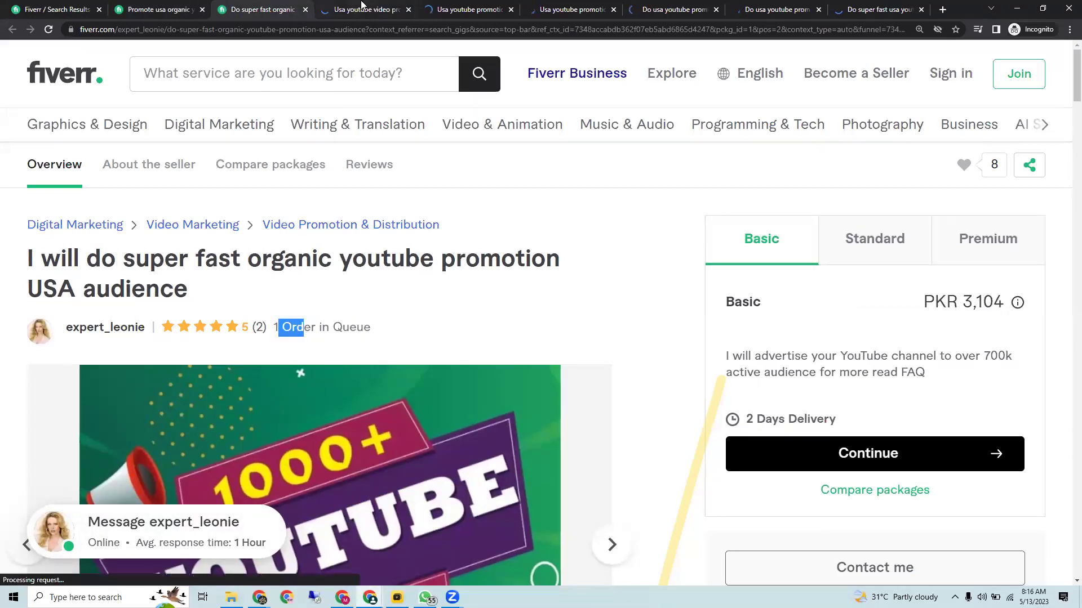
double_click(289, 327)
key("ctrl+Tab")
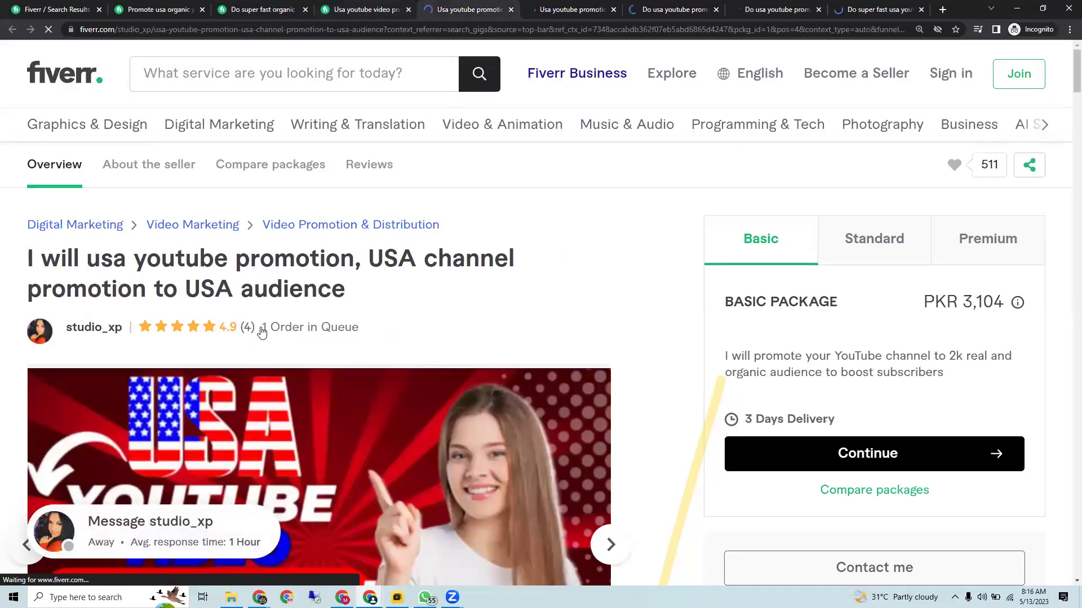
key("ctrl+Tab")
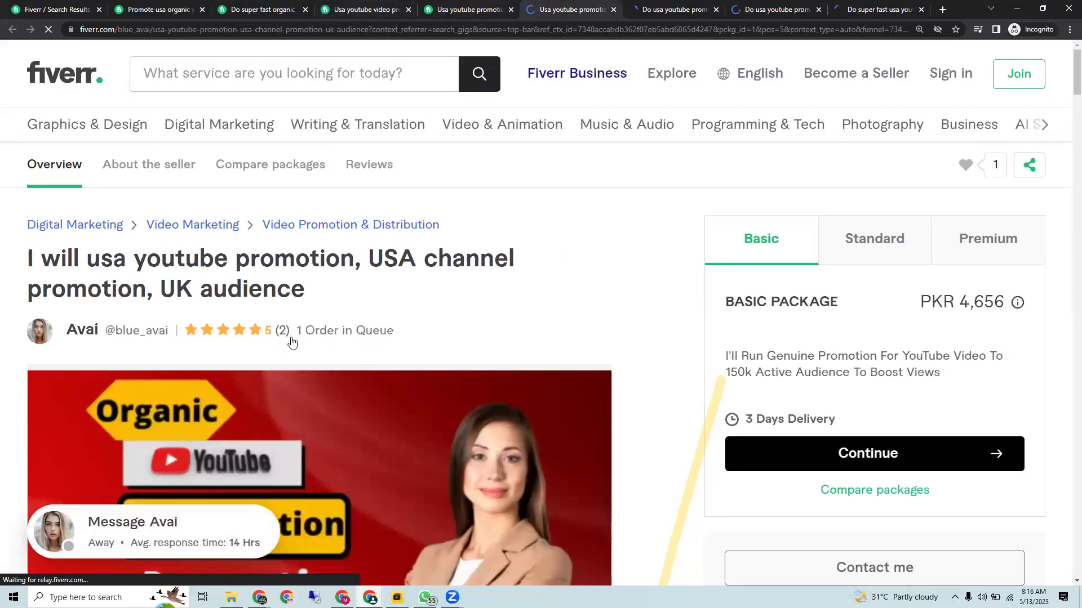
left_click_drag(313, 334, 296, 332)
left_click(647, 5)
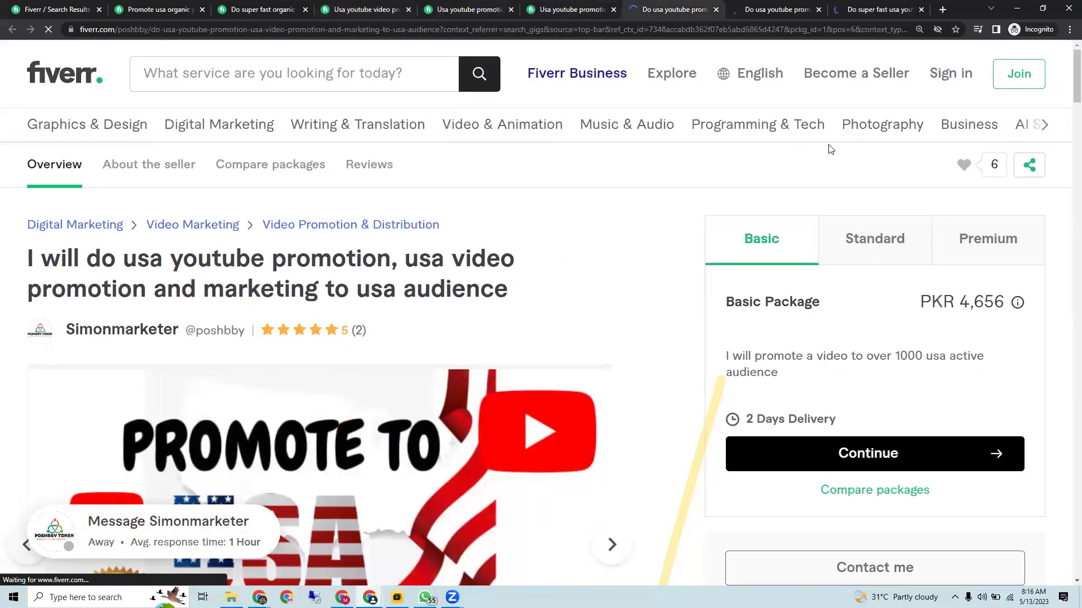
key("ctrl+Tab")
key("ctrl+Tab")
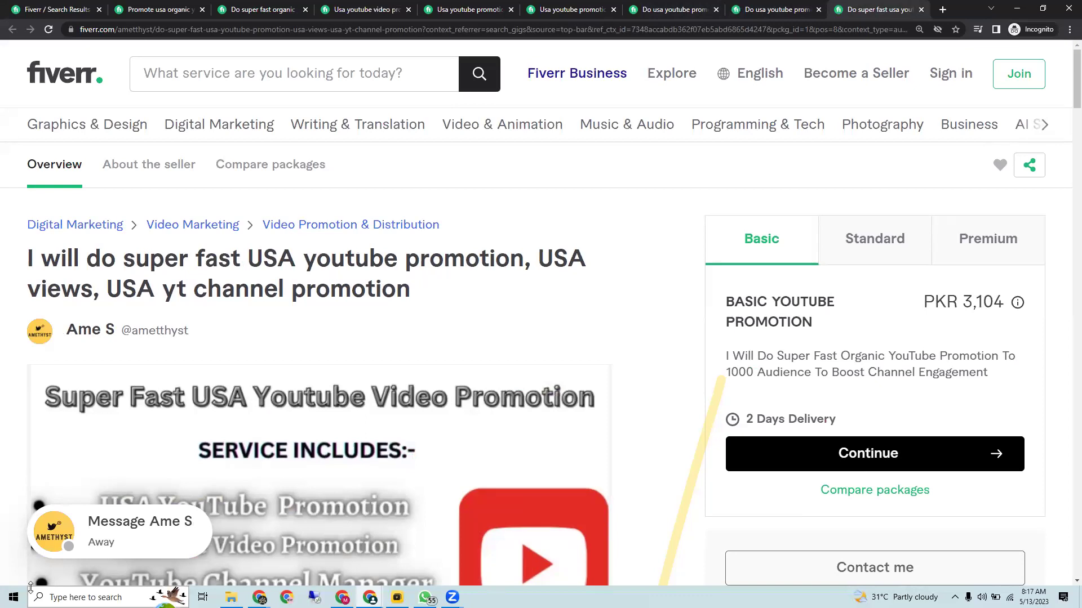
- Switch to the keyword spreadsheet and review the Good and Low demand criteria on the "Copy of Canva 2" sheet
left_click(259, 597)
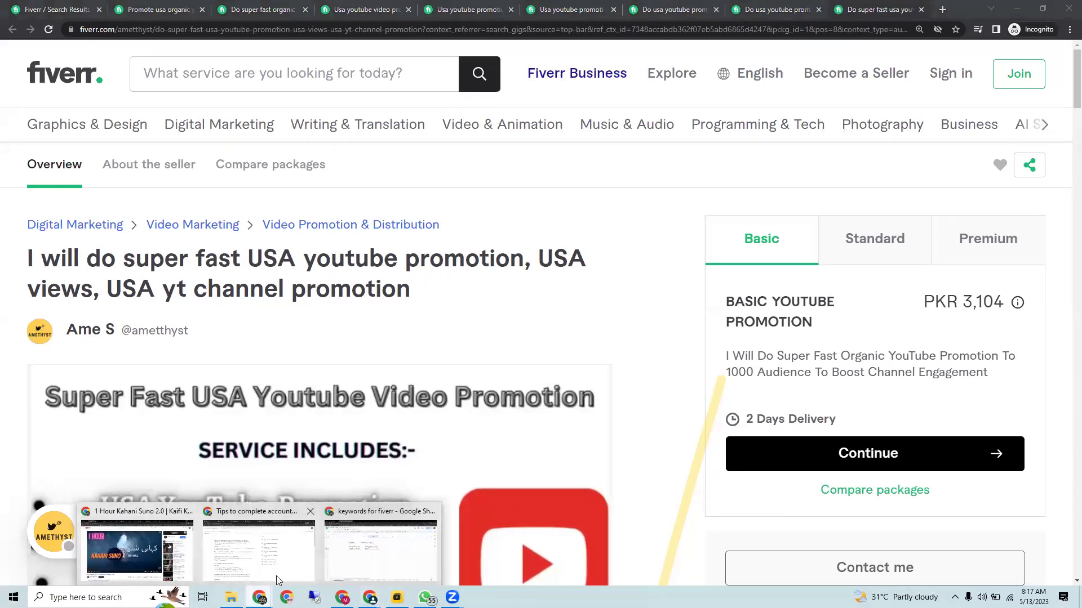
left_click(326, 560)
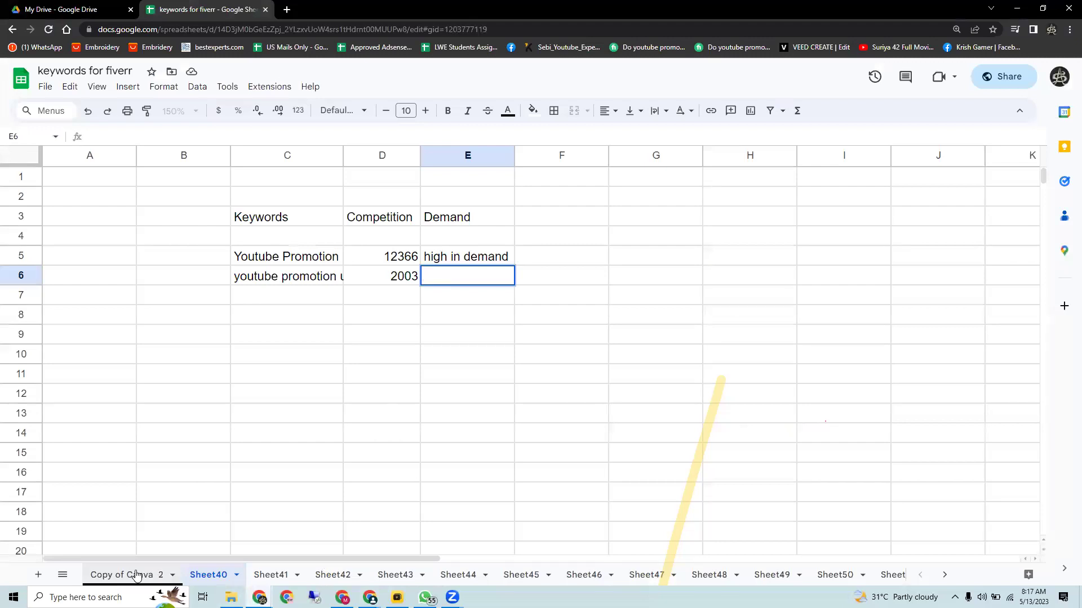
left_click(451, 205)
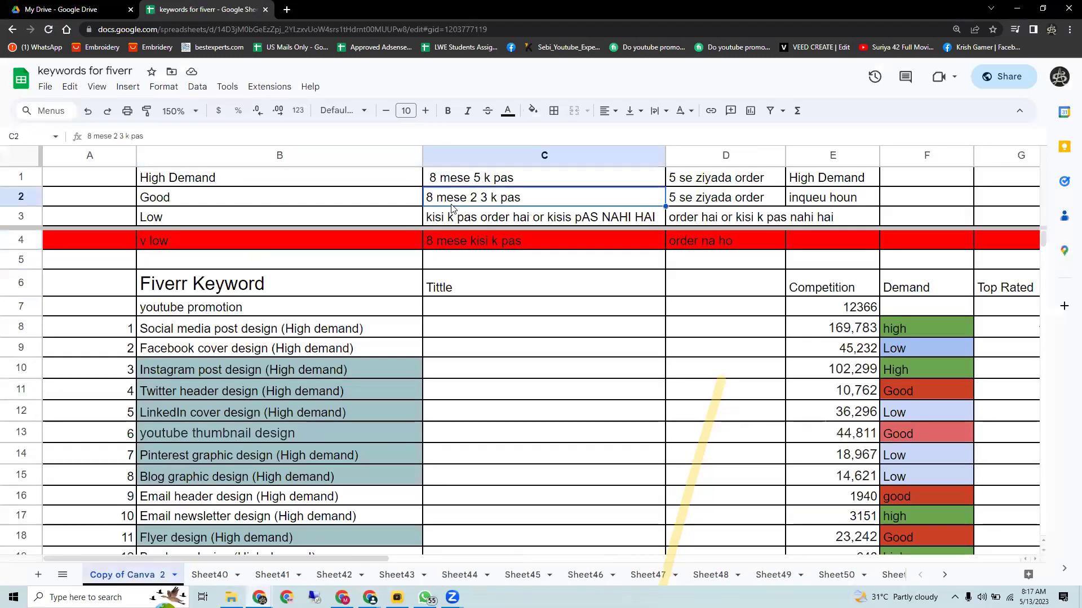
left_click(441, 215)
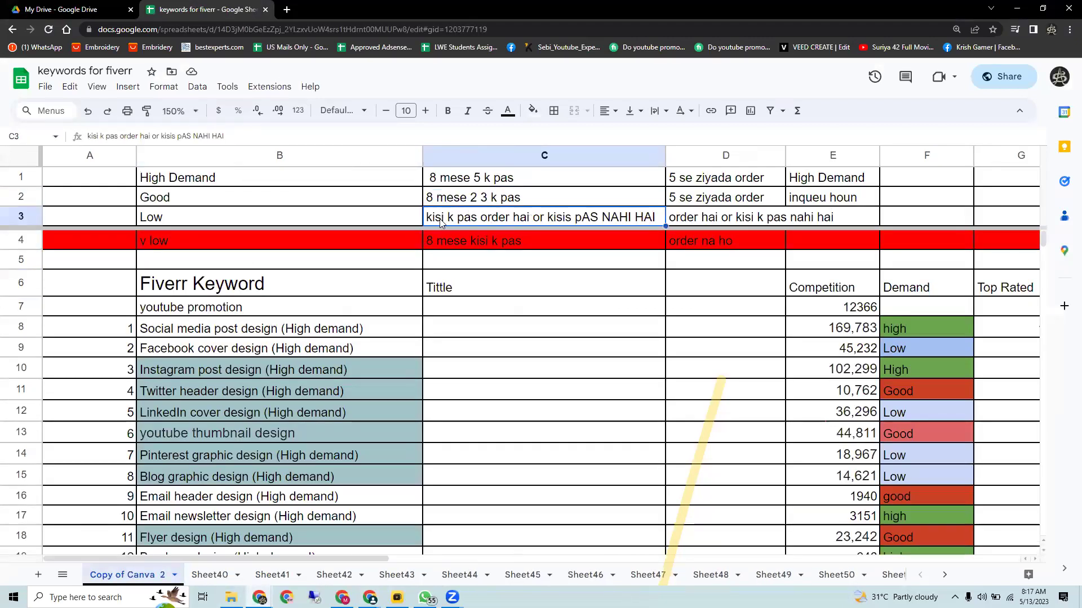
key("Up")
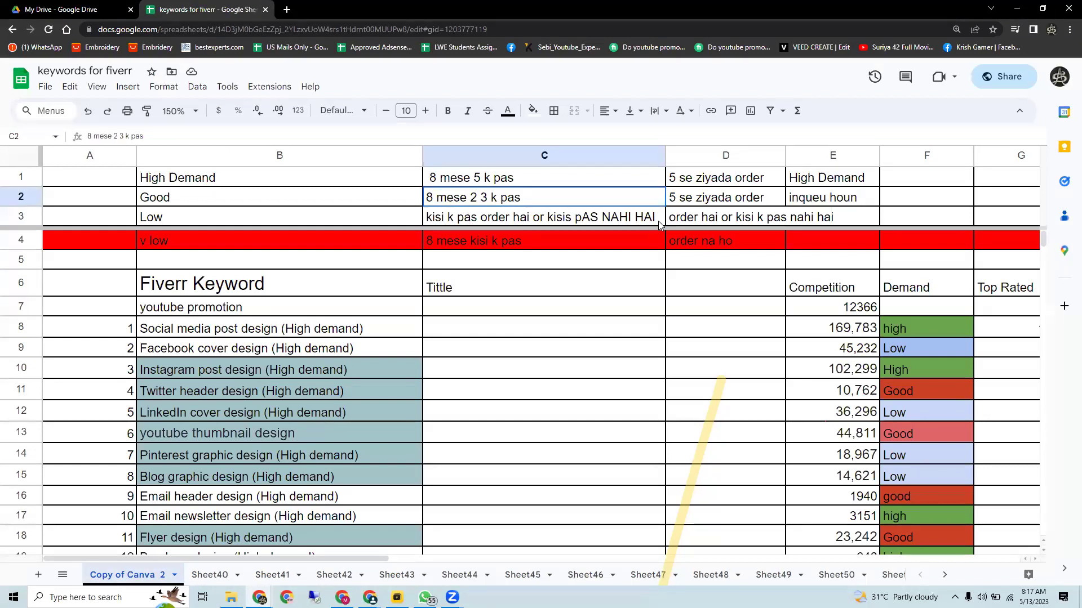
- Fill the Good criterion from C2 down into C3 and edit the C3 text to read only "8 mese"
left_click_drag(665, 207, 529, 222)
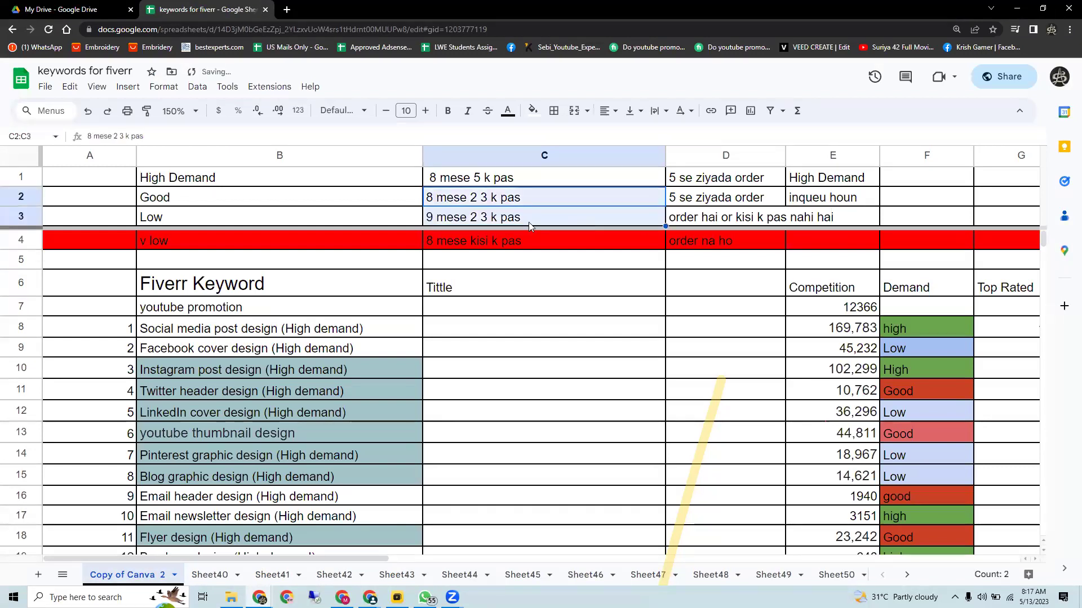
double_click(435, 218)
key("BackSpace")
key("BackSpace")
type("8")
left_click_drag(520, 220, 472, 224)
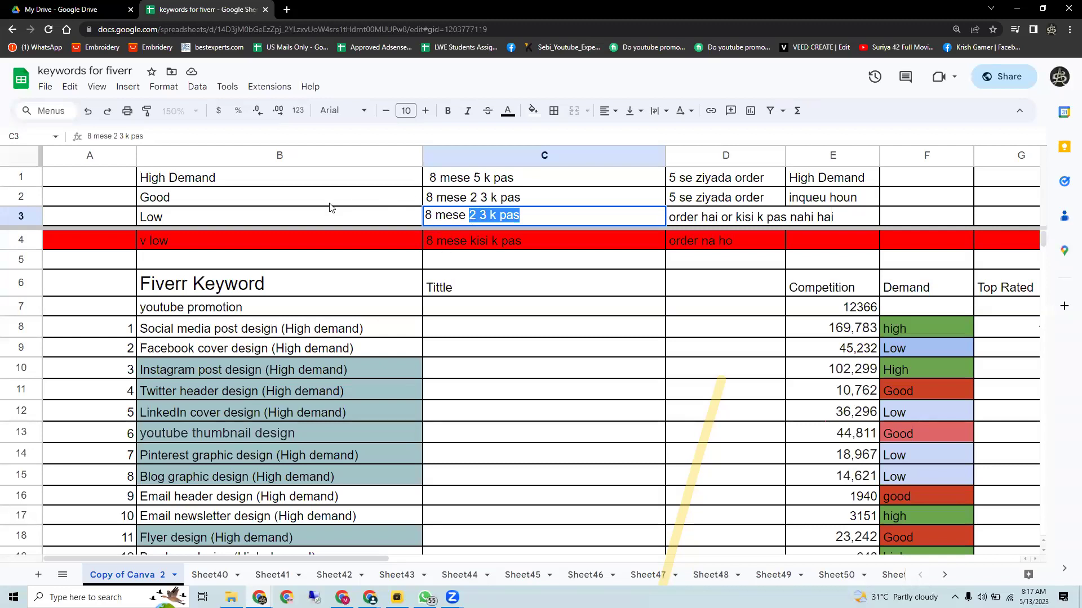
key("BackSpace")
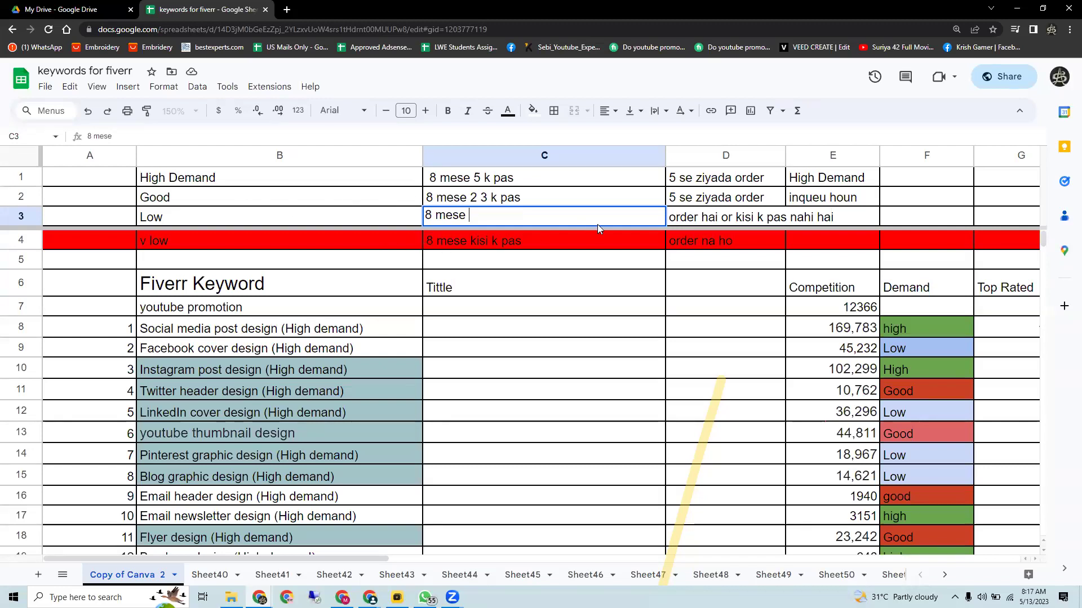
left_click(695, 216)
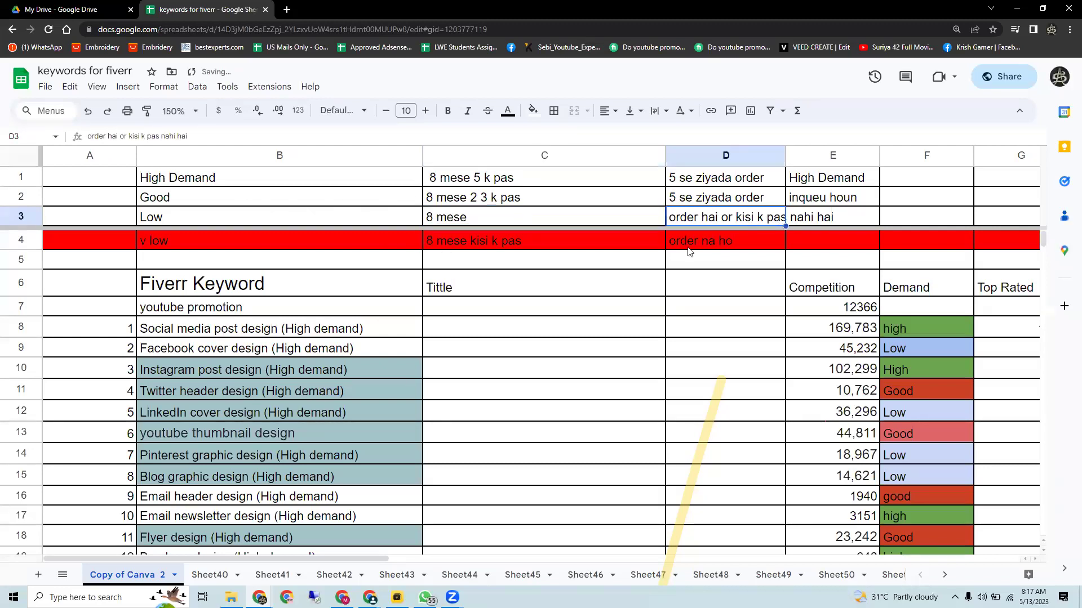
- Return to Sheet40, enter "Low In Demand" in E6, and autofit column C to its longest keyword
double_click(215, 221)
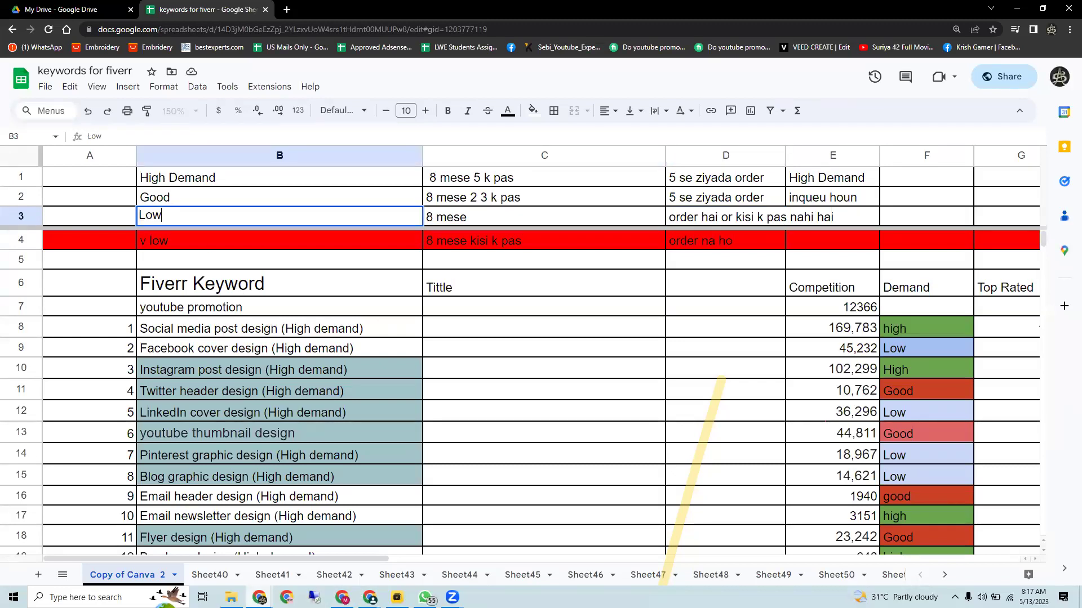
left_click(214, 580)
double_click(459, 285)
type("Lo")
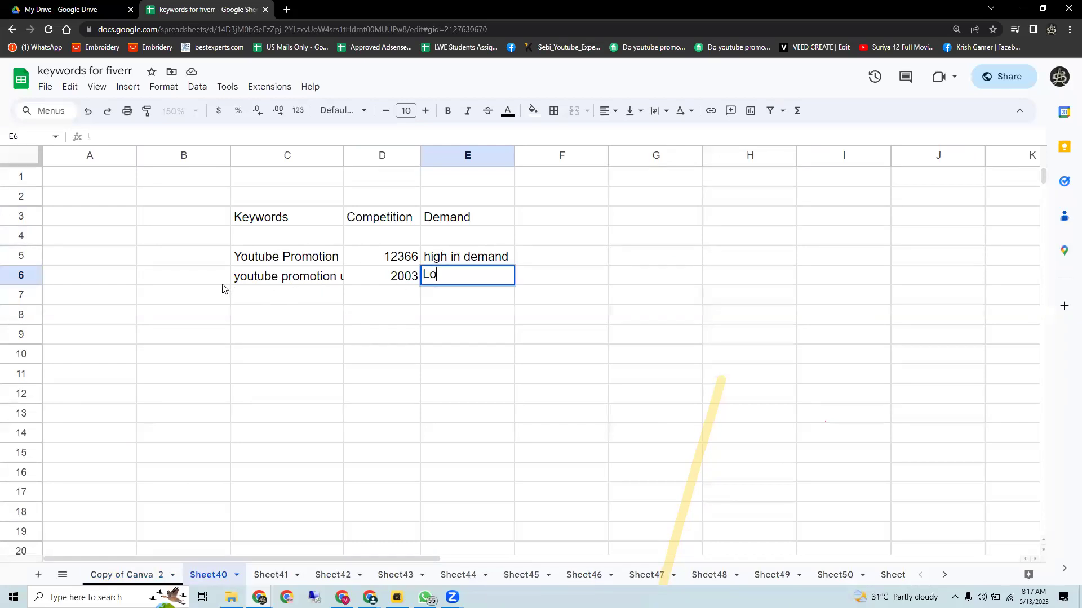
type("w In Demand")
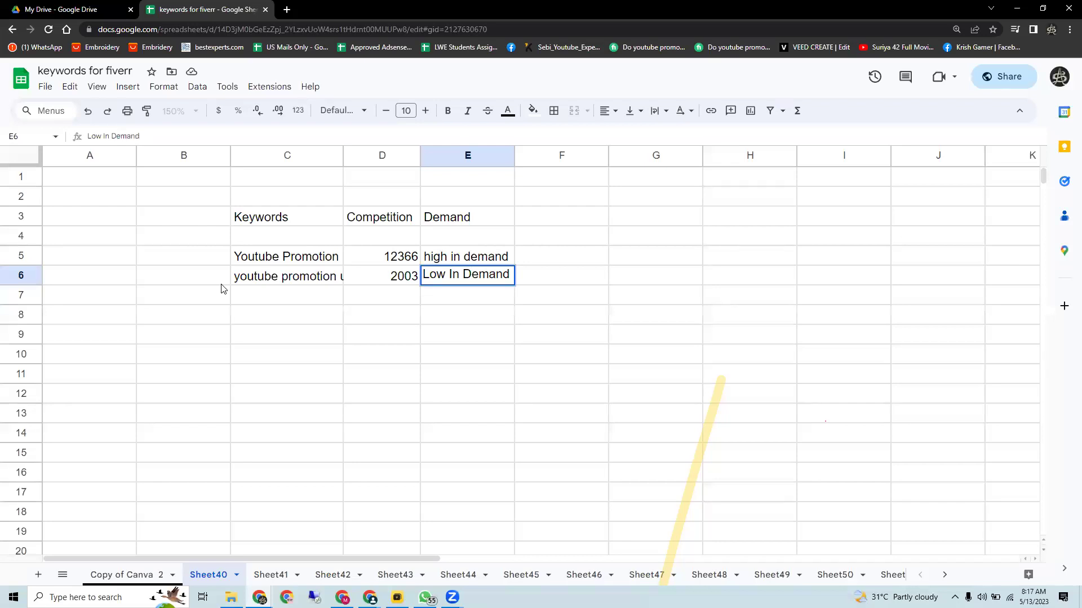
left_click(279, 319)
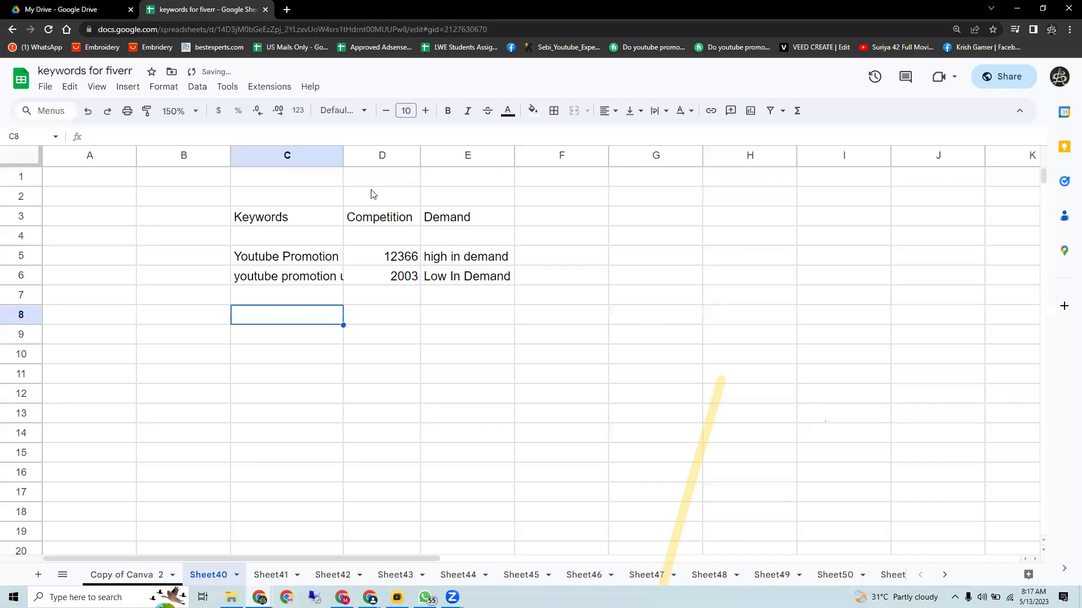
double_click(343, 155)
left_click(356, 286)
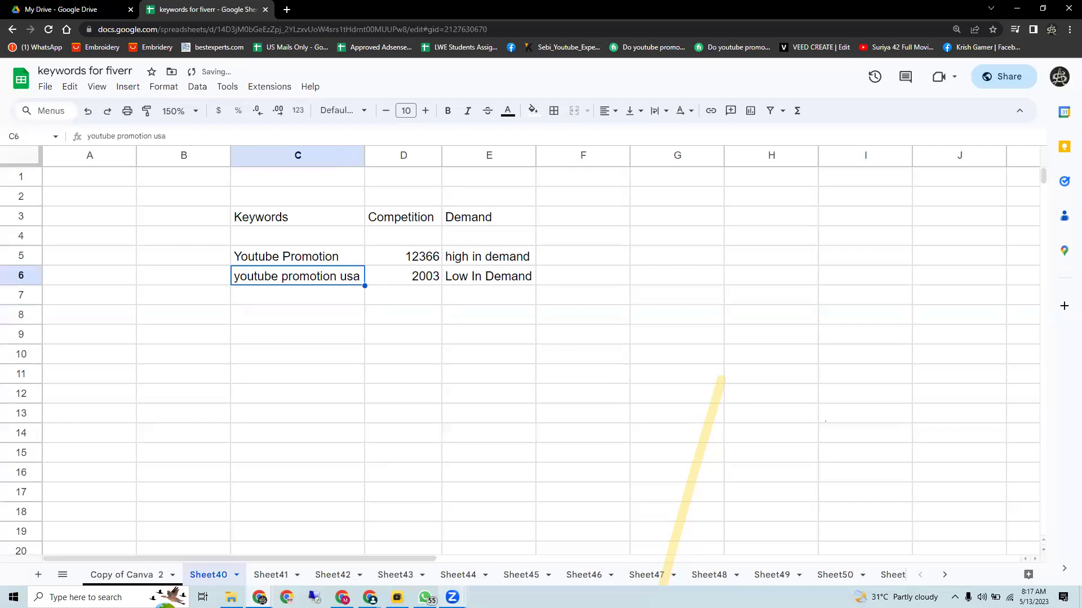
- Switch back to the Fiverr window and close all eight opened gig pages, keeping only the search results
mouse_move(369, 598)
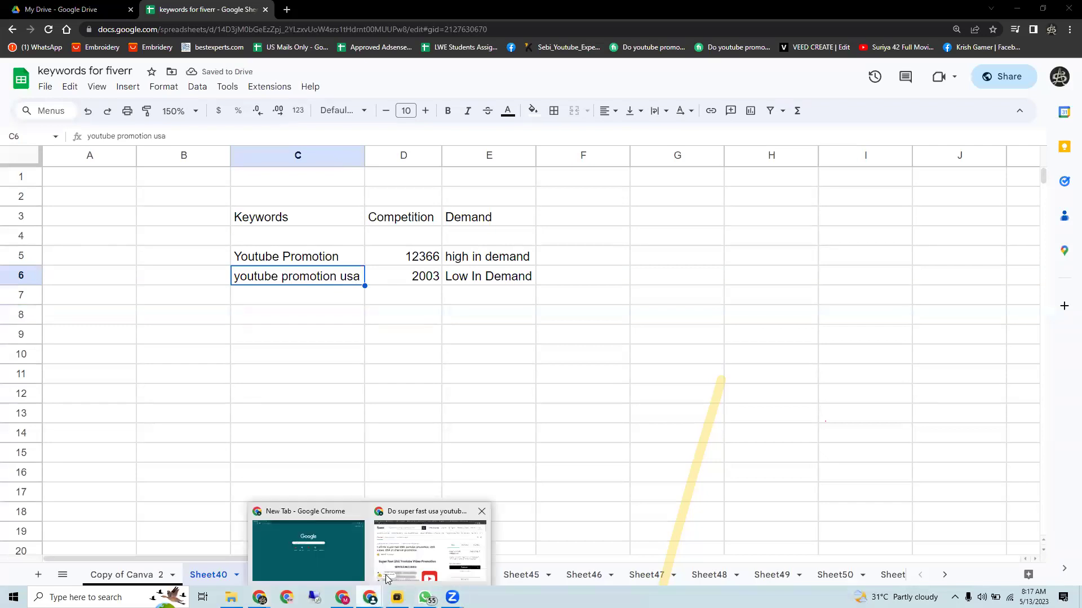
left_click(385, 574)
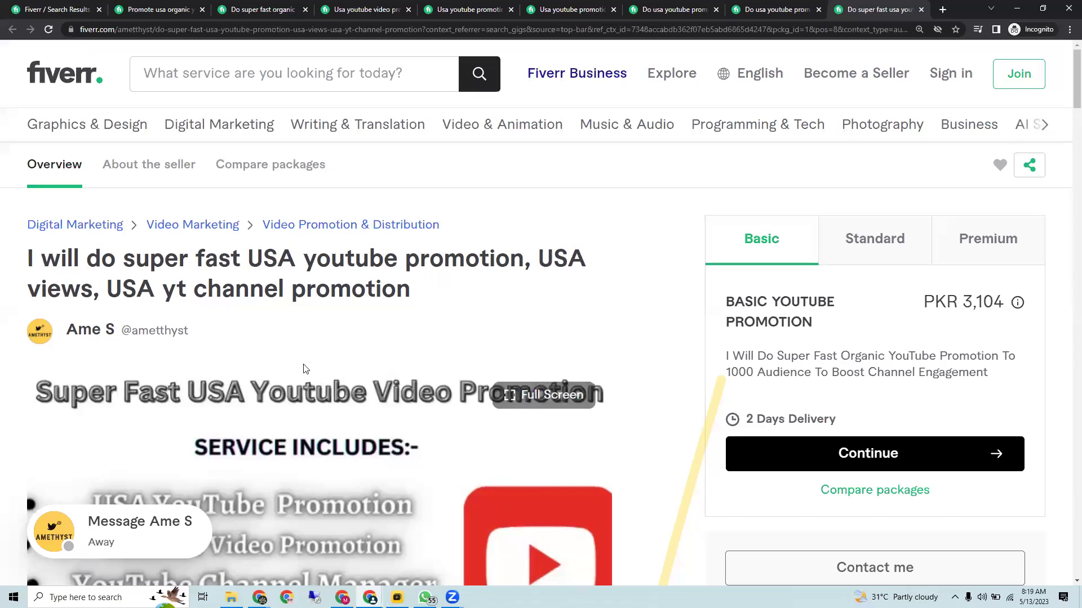
left_click(214, 76)
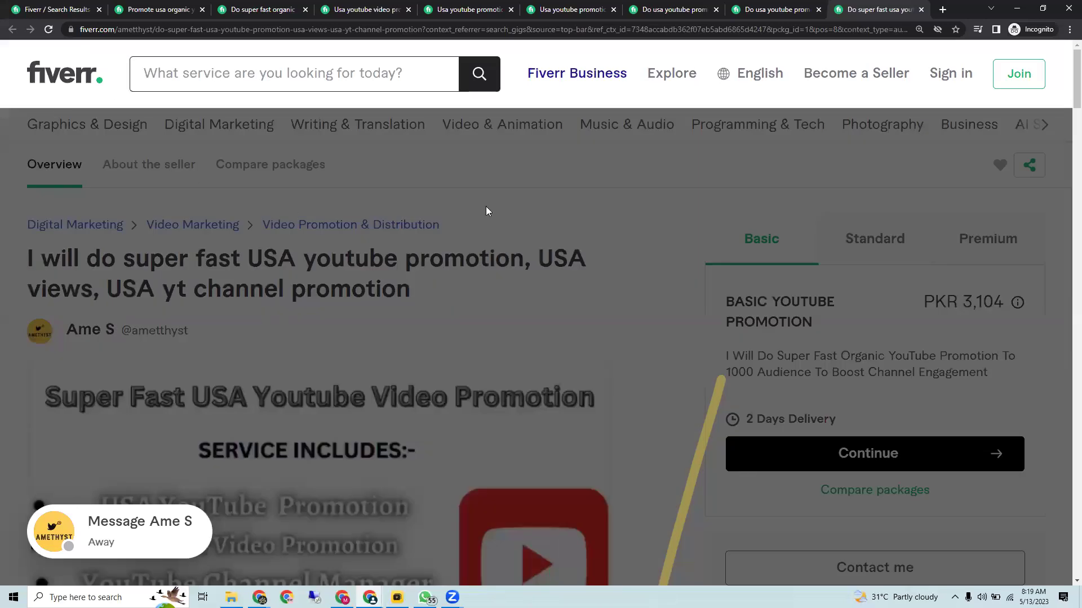
left_click(343, 176)
left_click(202, 10)
left_click(203, 10)
left_click(206, 11)
left_click(203, 10)
left_click(203, 10)
left_click(202, 10)
left_click(202, 10)
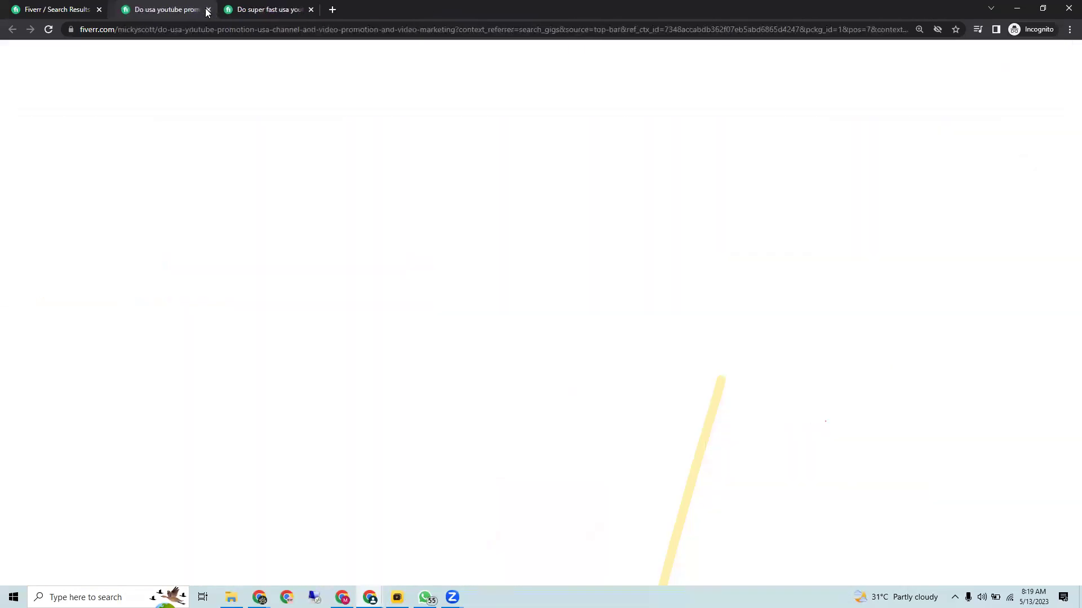
key("ctrl+w")
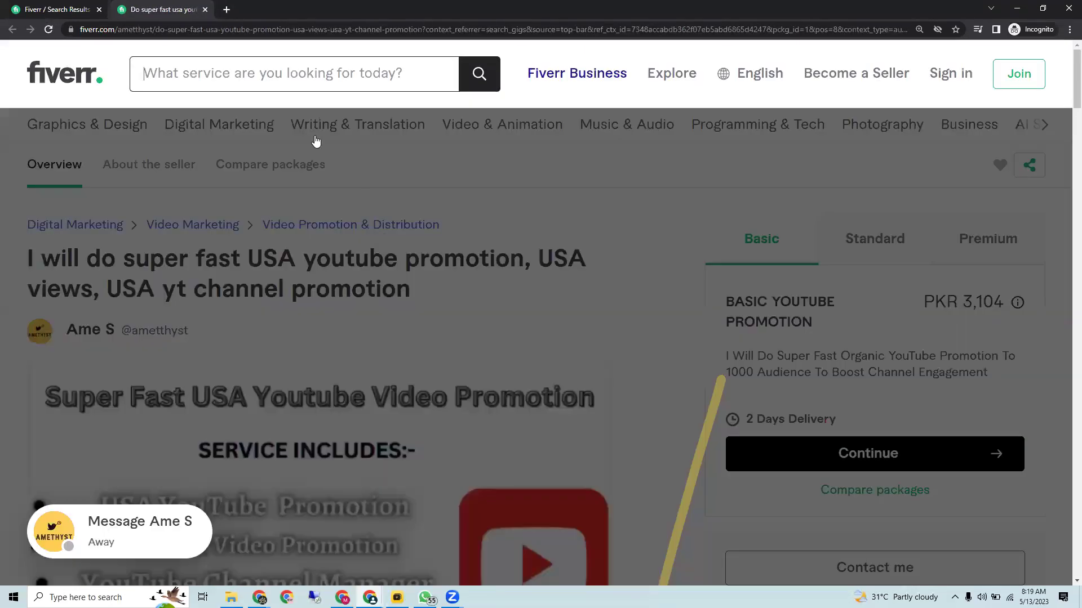
key("ctrl+w")
- Remove "usa" from the search term and search Fiverr for "youtube promotion"
scroll(279, 81, "up", 9)
double_click(281, 73)
key("BackSpace")
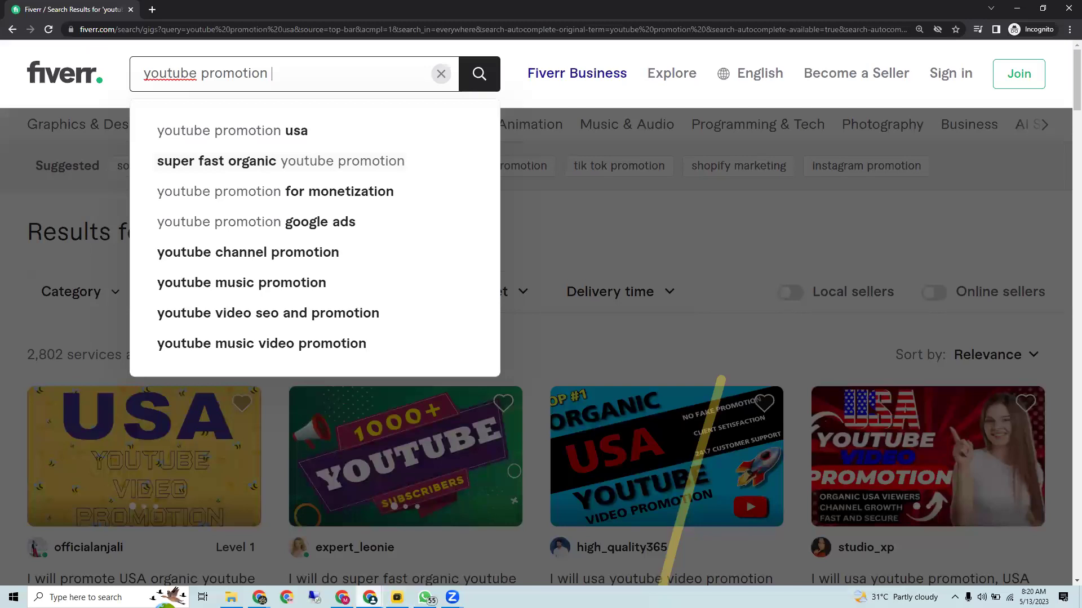
mouse_move(369, 597)
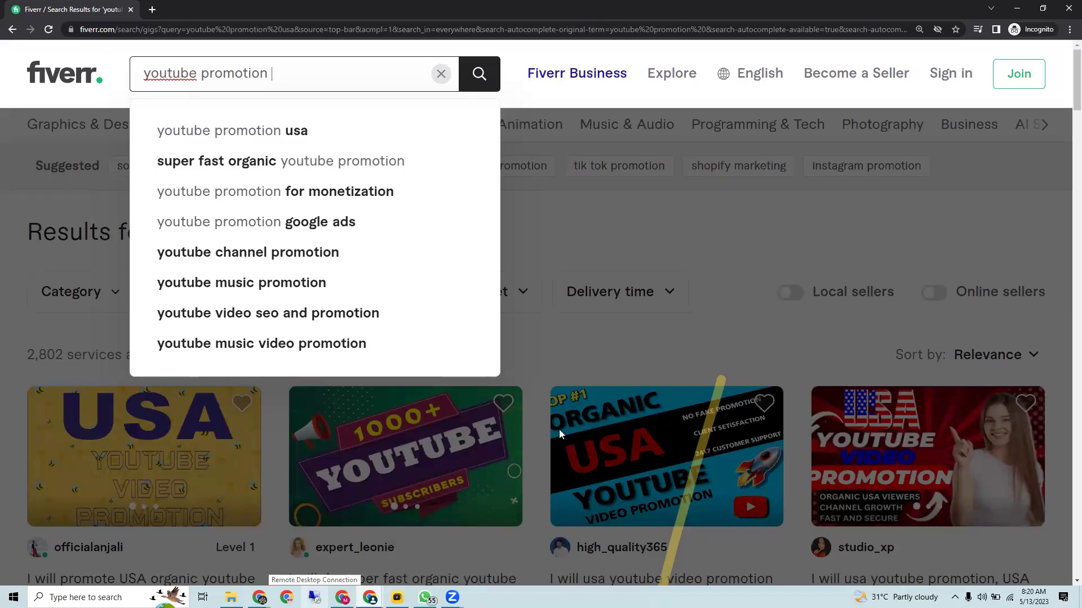
left_click(645, 327)
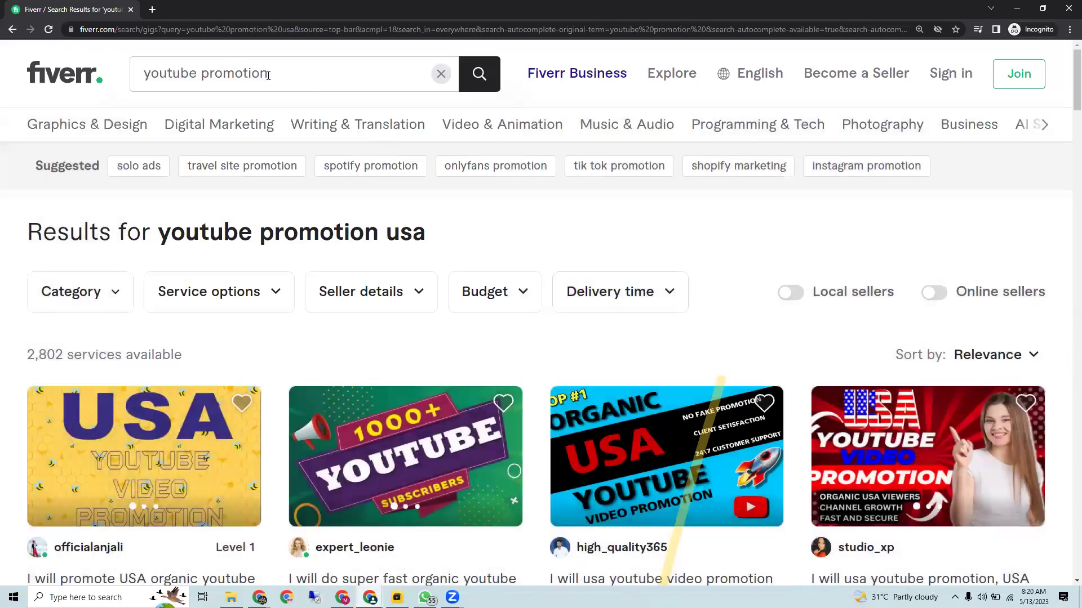
left_click(476, 88)
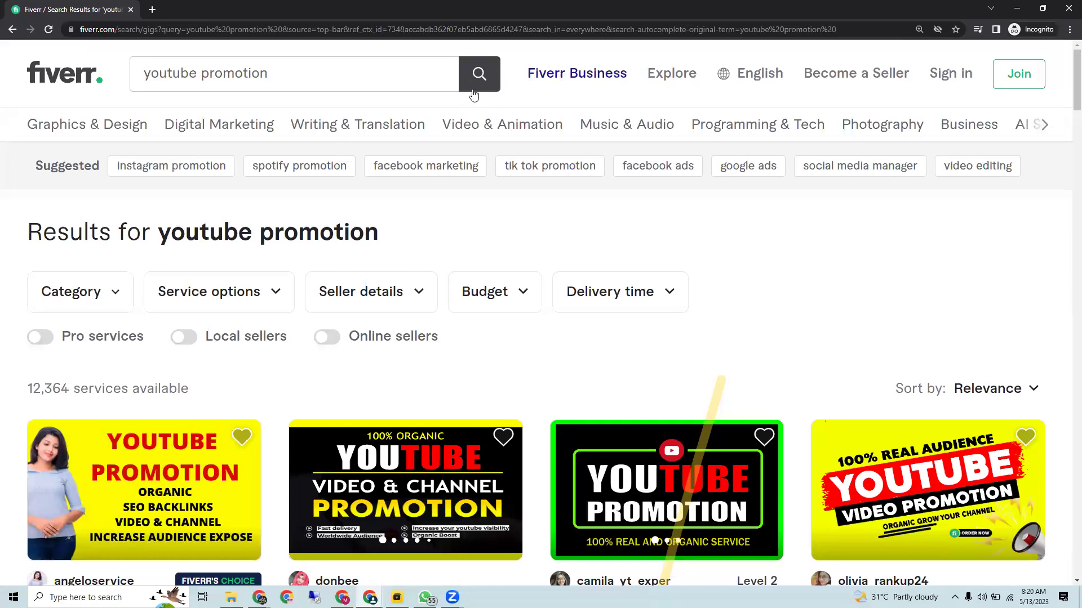
- Examine the suggested keywords for "youtube promotion" and look over the first gigs in the results
left_click(295, 73)
scroll(473, 138, "down", 1)
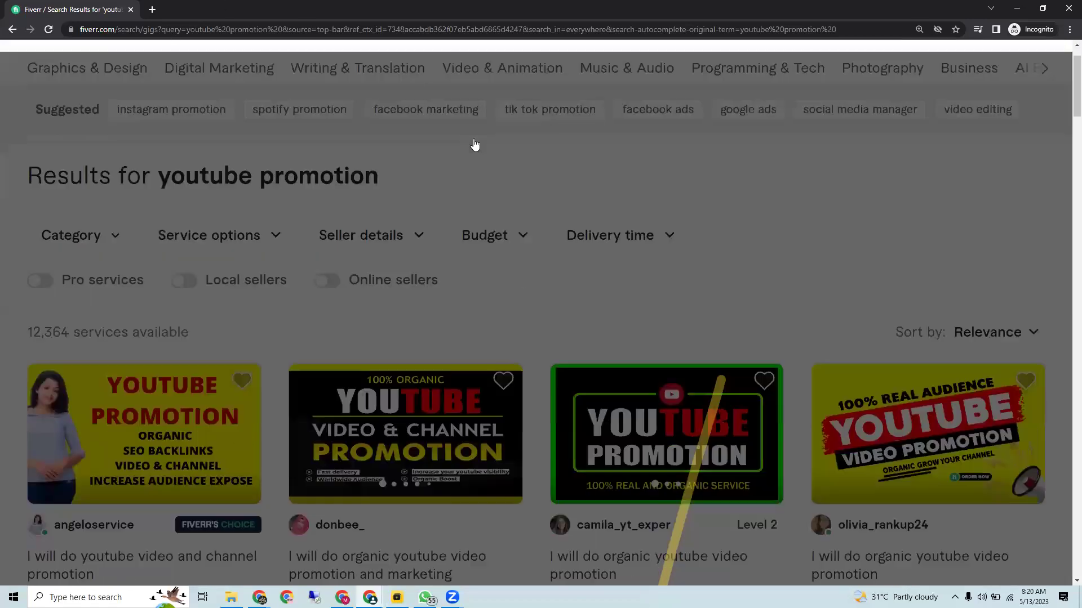
scroll(474, 138, "up", 1)
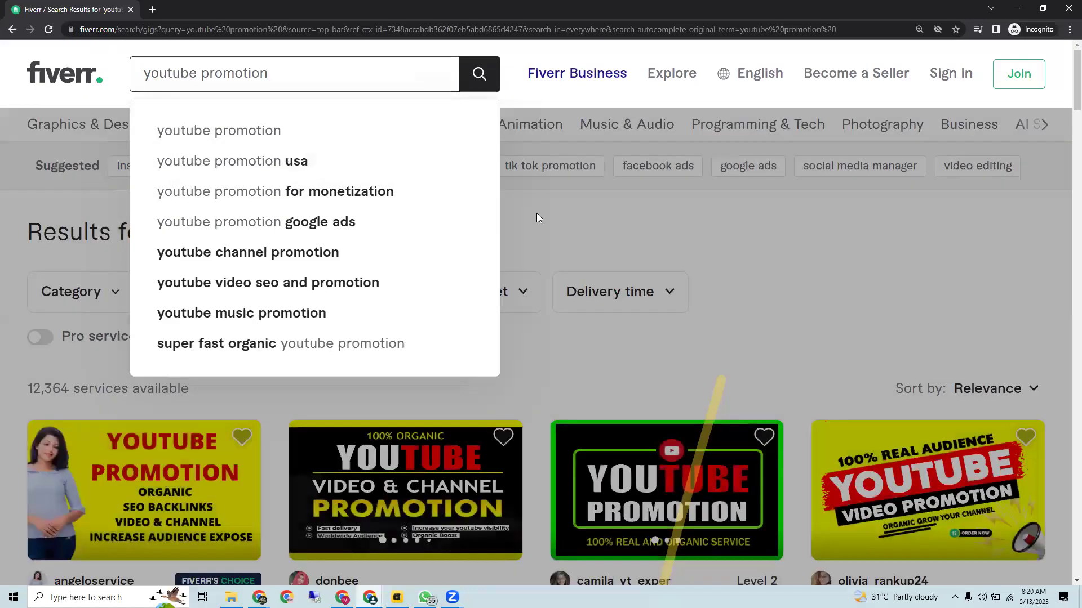
left_click(534, 213)
scroll(532, 216, "down", 2)
scroll(531, 219, "down", 2)
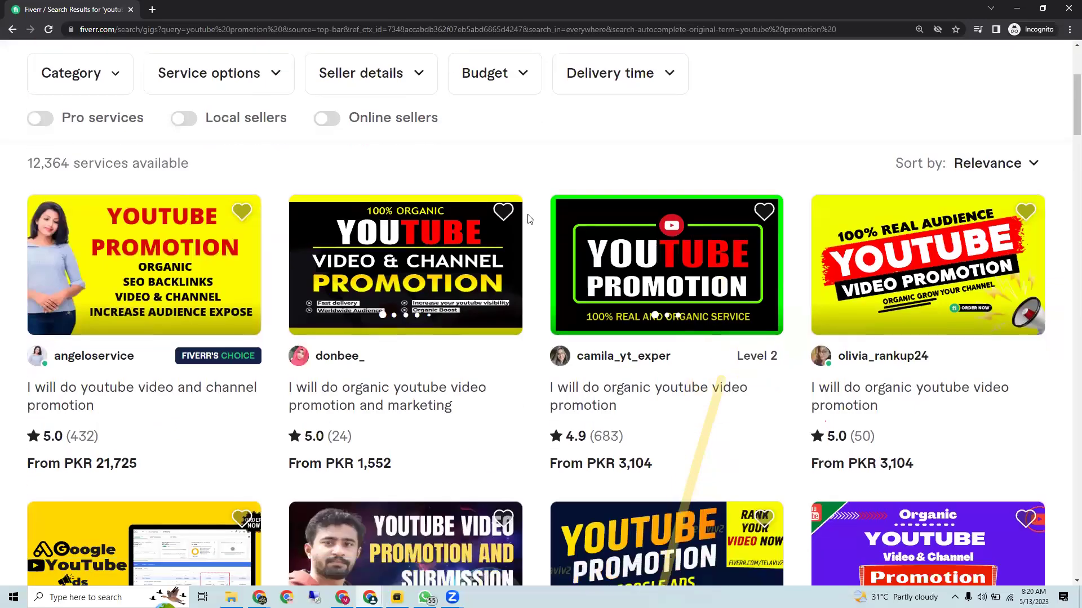
scroll(529, 219, "down", 2)
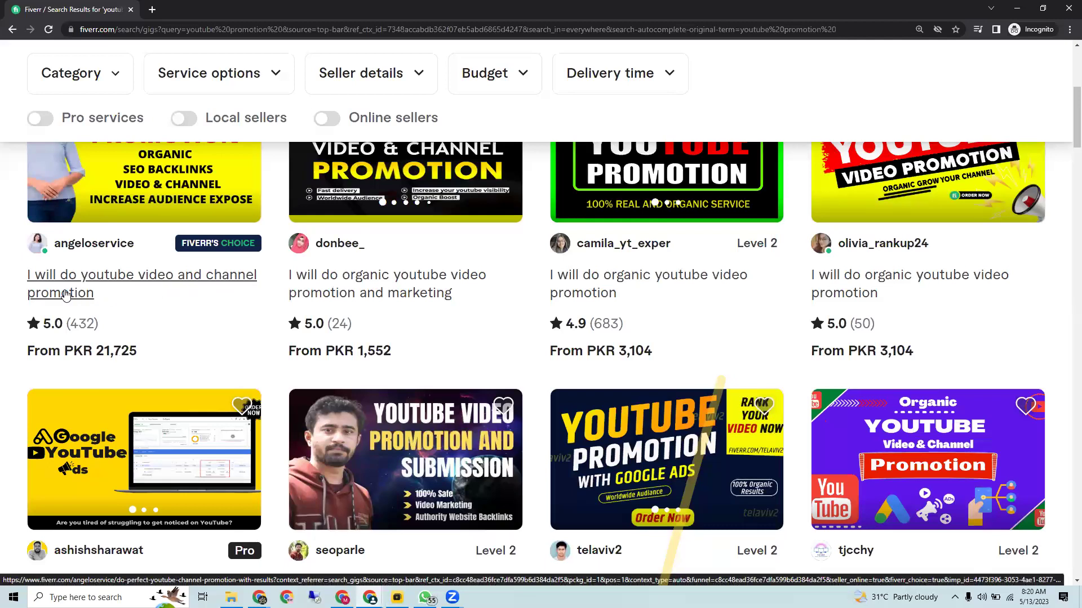
scroll(107, 299, "up", 6)
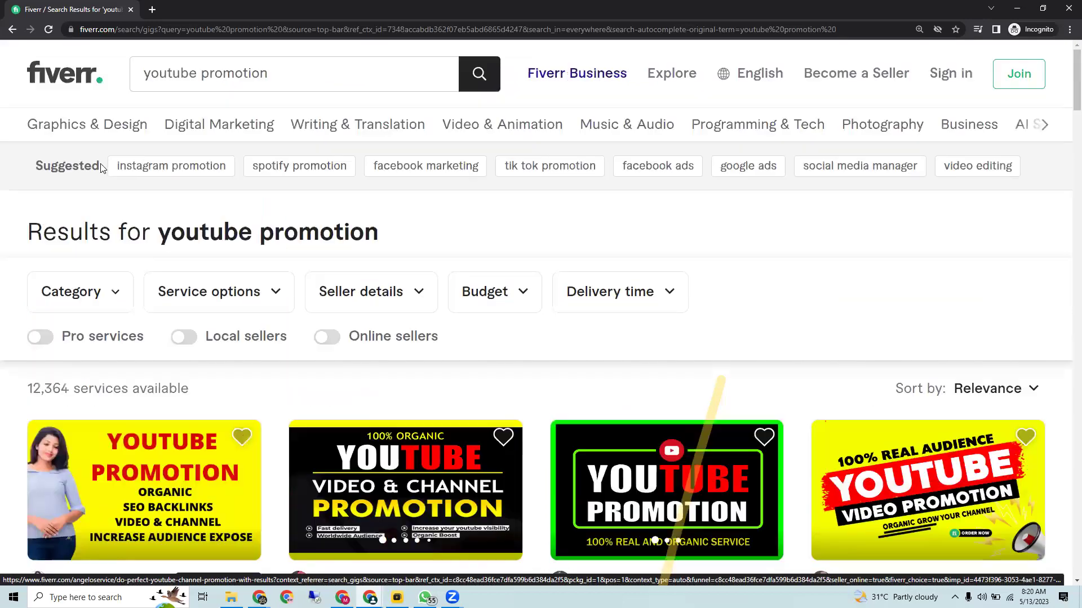
- Change the search term to "channel promotion" and run the suggested search "youtube channel promotion"
double_click(129, 82)
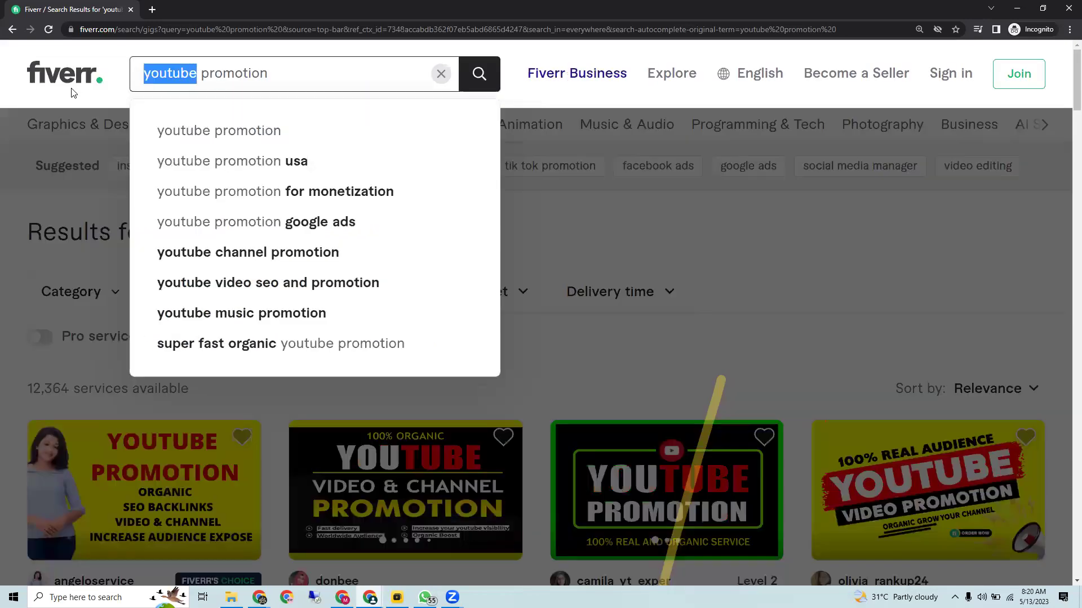
key("BackSpace")
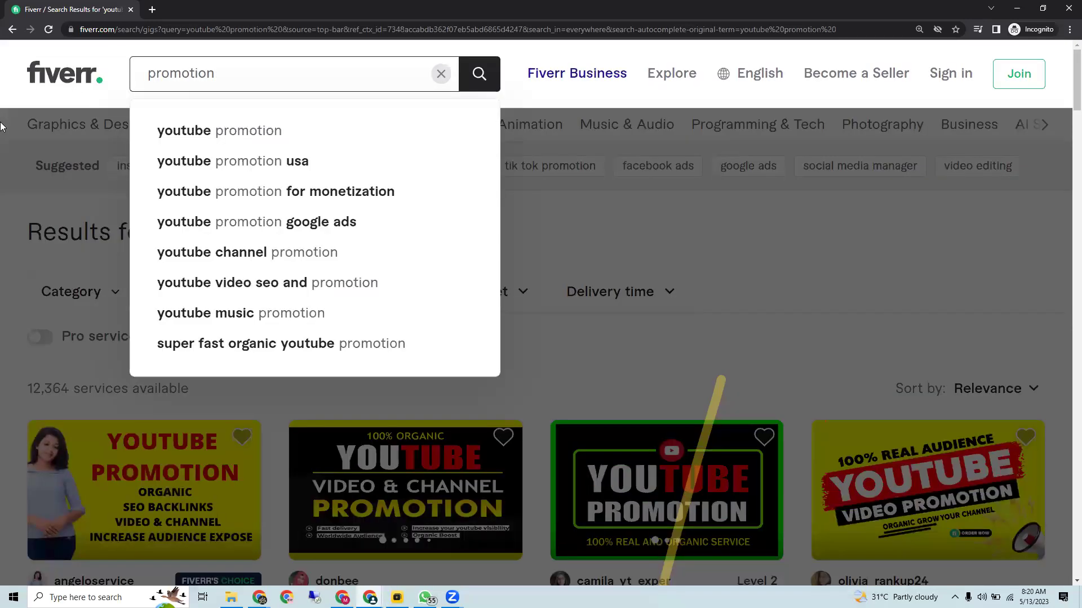
type("channel")
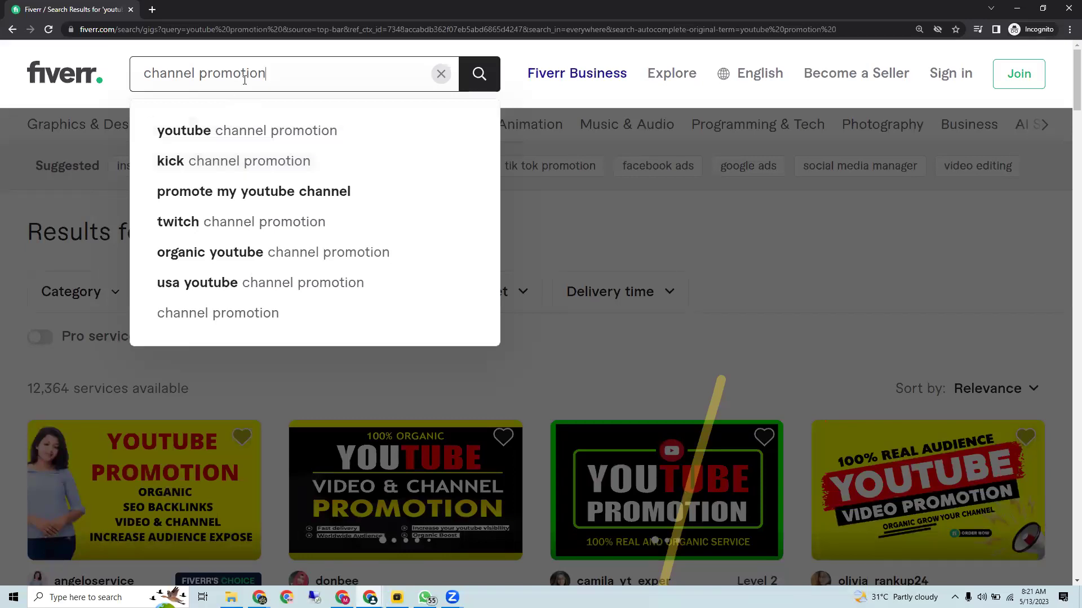
left_click(188, 132)
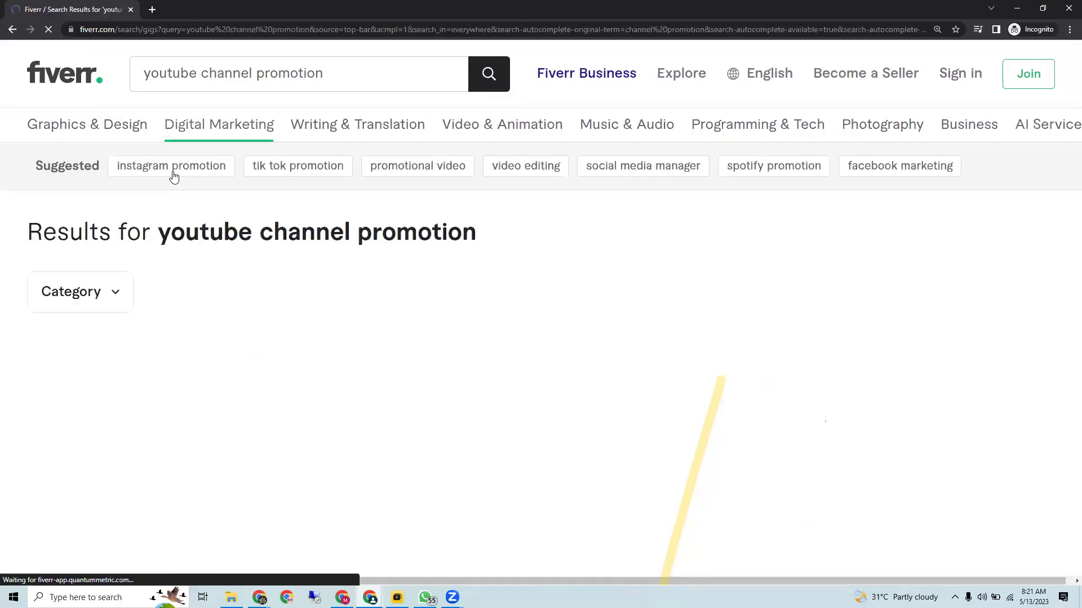
- Copy the number of available services from the "youtube channel promotion" results
scroll(217, 244, "down", 1)
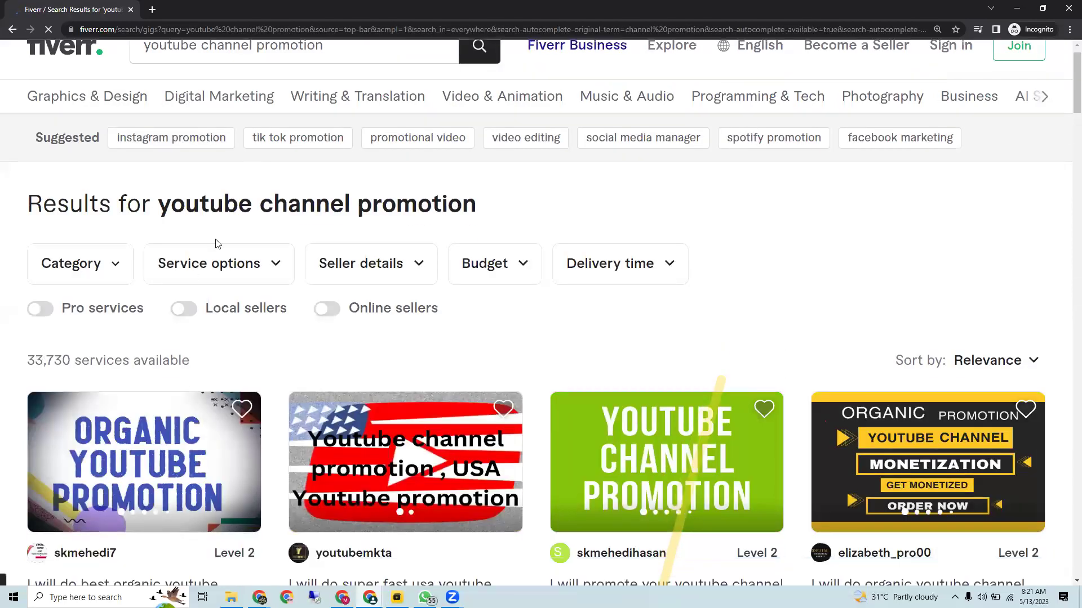
scroll(217, 244, "down", 3)
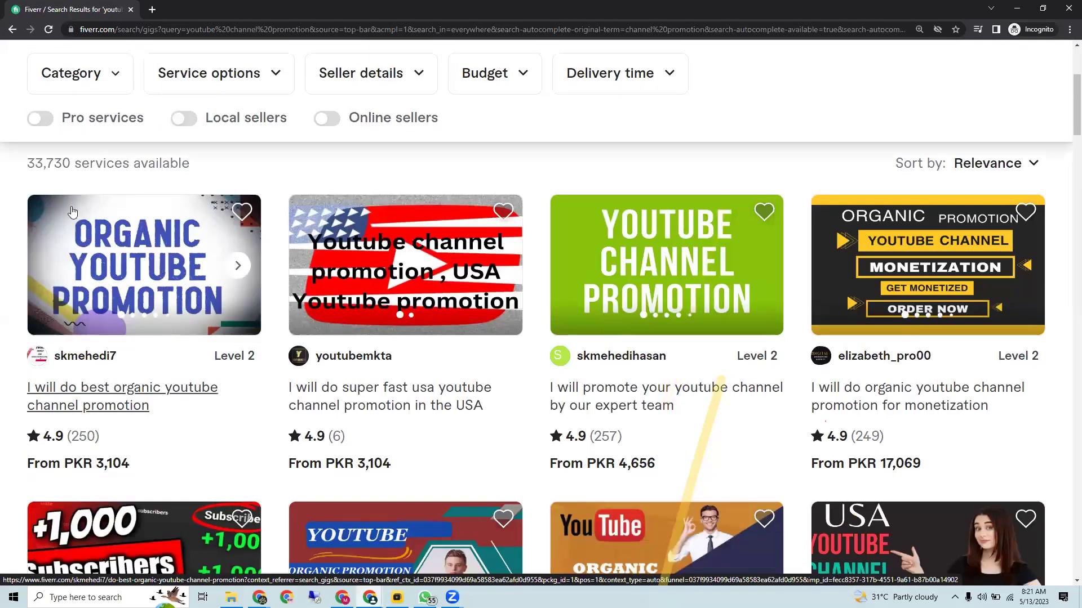
double_click(41, 162)
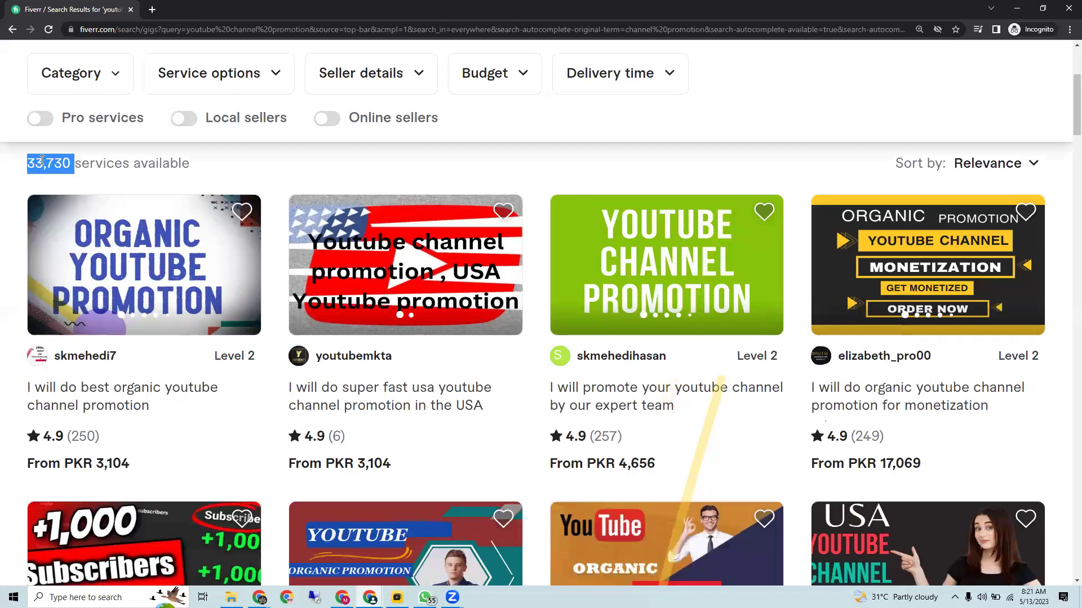
right_click(48, 163)
left_click(90, 169)
- Switch to the keyword spreadsheet, enter "youtube chanel promotion" in C7 and paste the competition figure 33,730 into D7
mouse_move(370, 597)
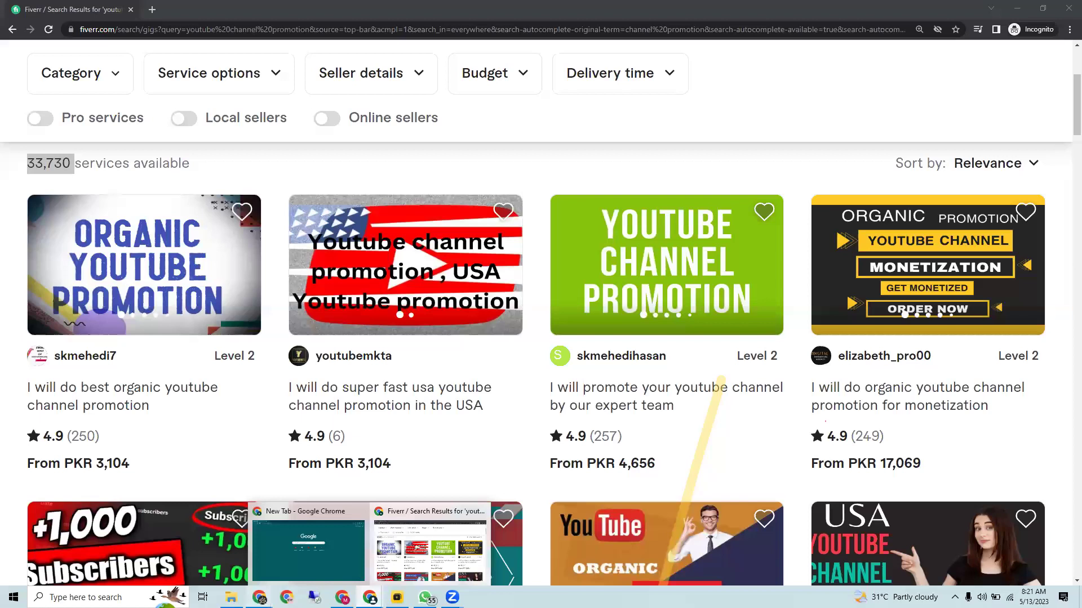
left_click(363, 558)
left_click(314, 297)
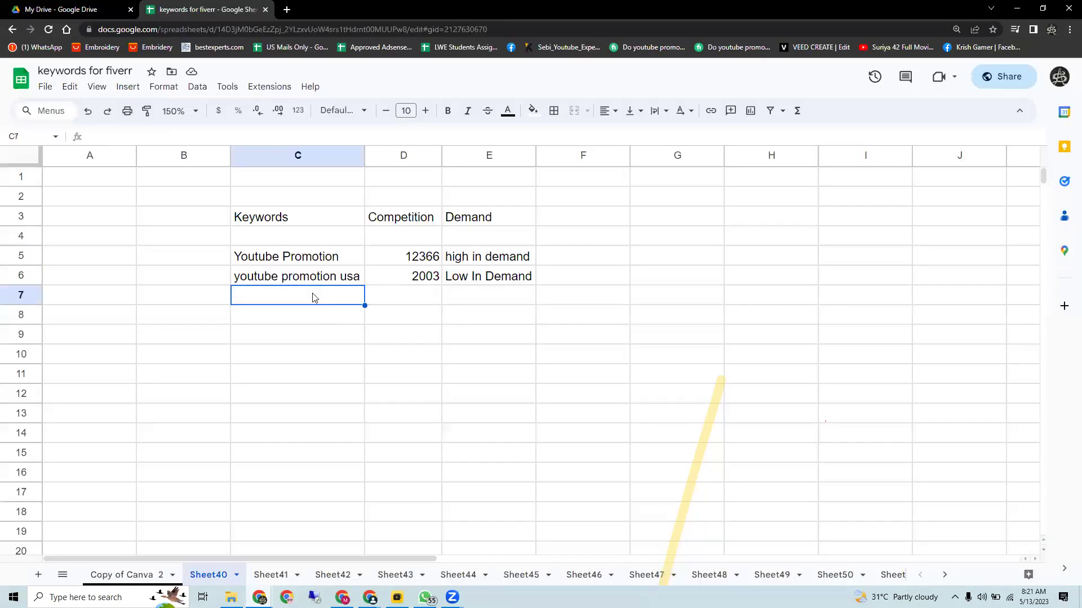
type("youtube chanel")
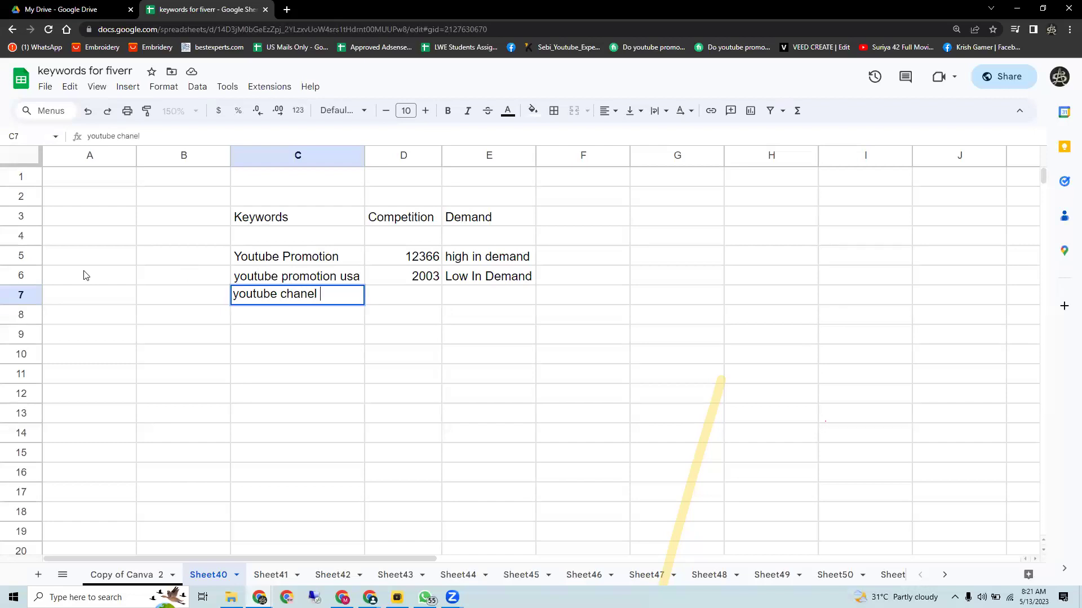
type(" promotion")
key("Tab")
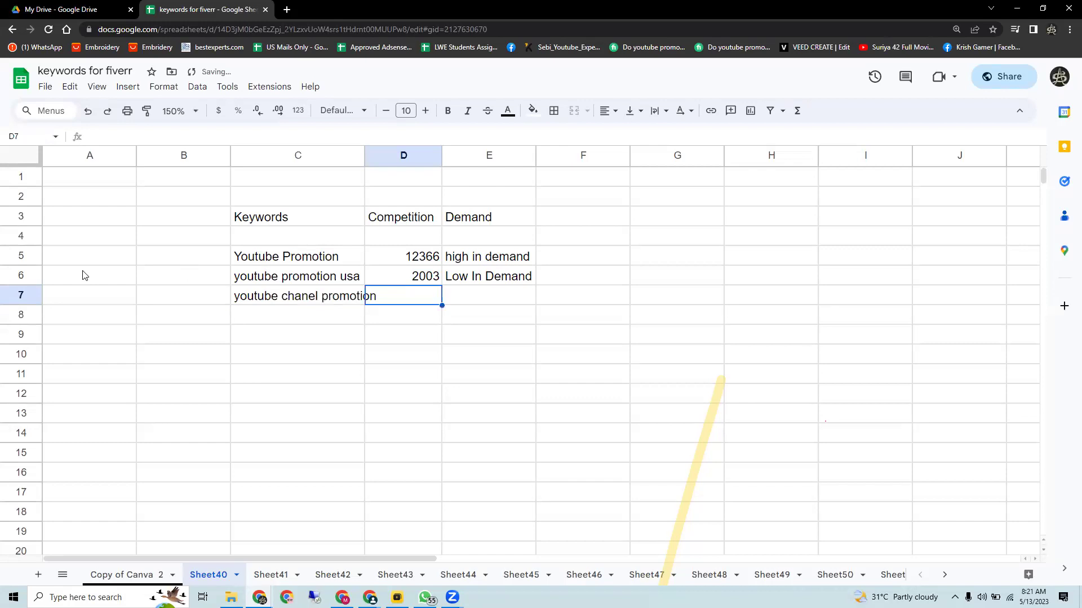
key("ctrl+v")
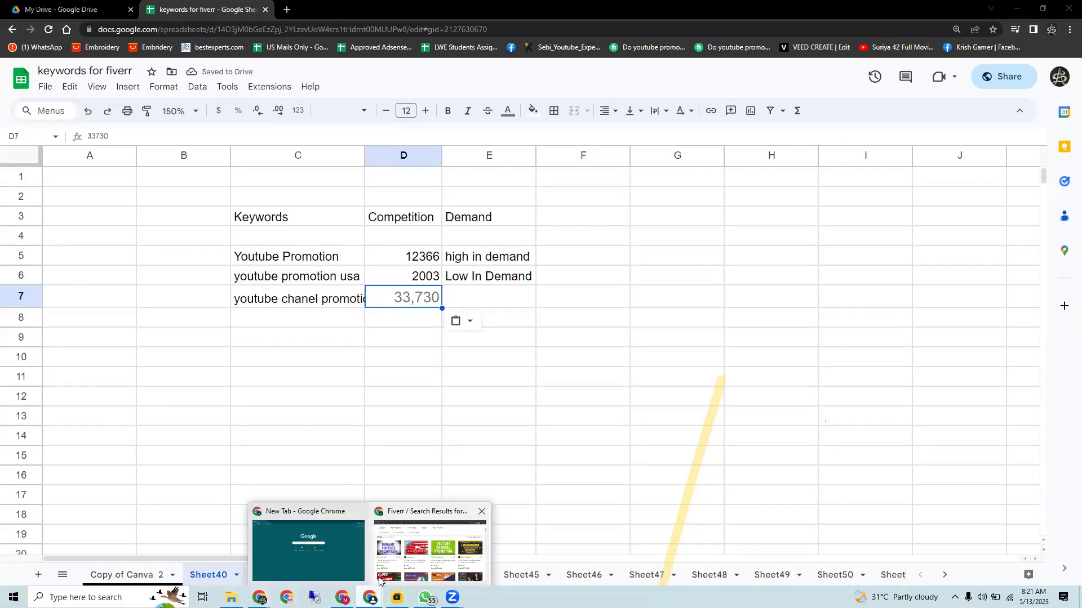
- Return to the Fiverr results and open the four gigs of the first row in separate new tabs
key("alt+Tab")
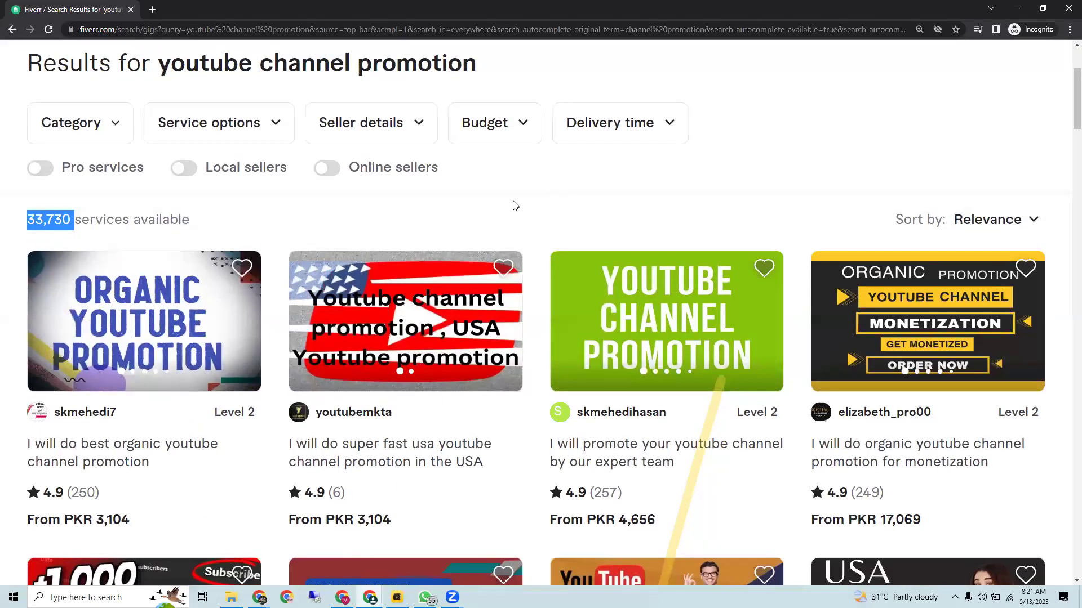
right_click(162, 223)
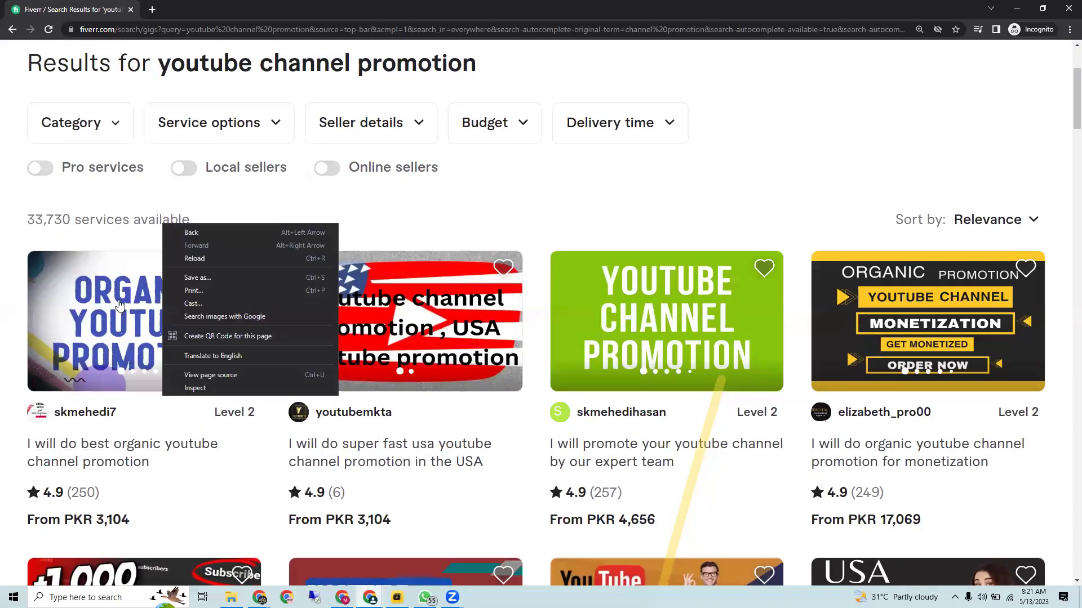
right_click(119, 301)
left_click(158, 310)
right_click(443, 300)
left_click(459, 307)
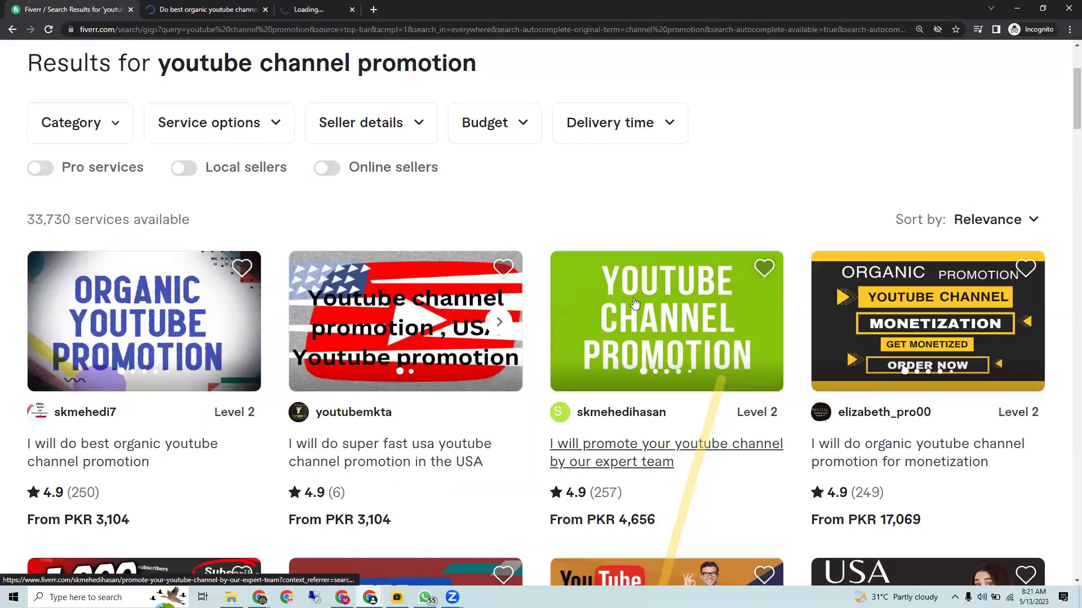
right_click(638, 306)
left_click(654, 307)
right_click(841, 266)
left_click(857, 273)
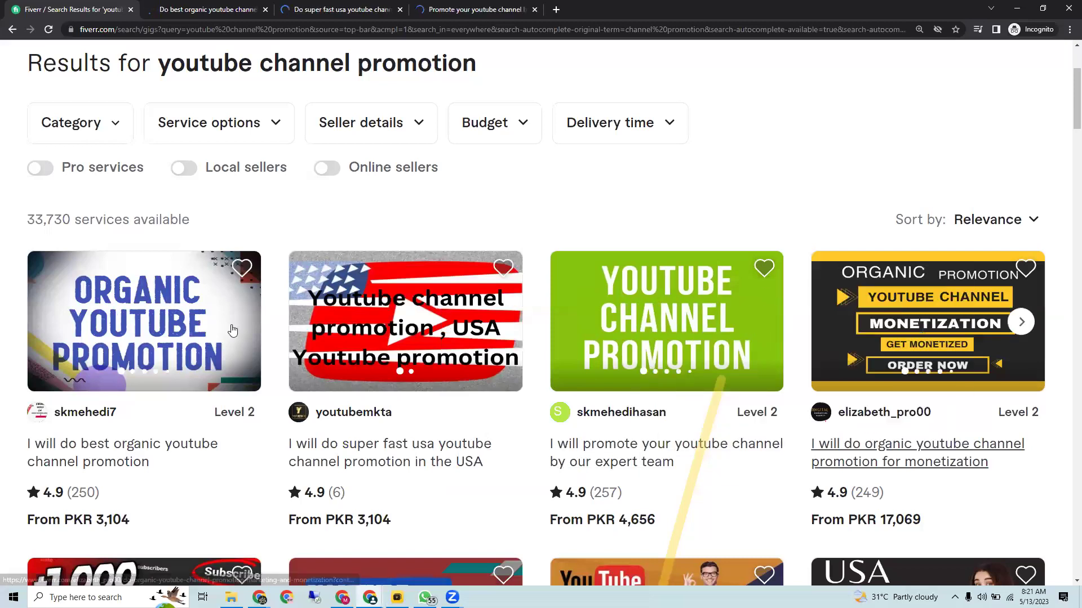
- Open the four gigs of the second result row in separate new tabs
scroll(202, 445, "down", 4)
right_click(148, 350)
left_click(163, 357)
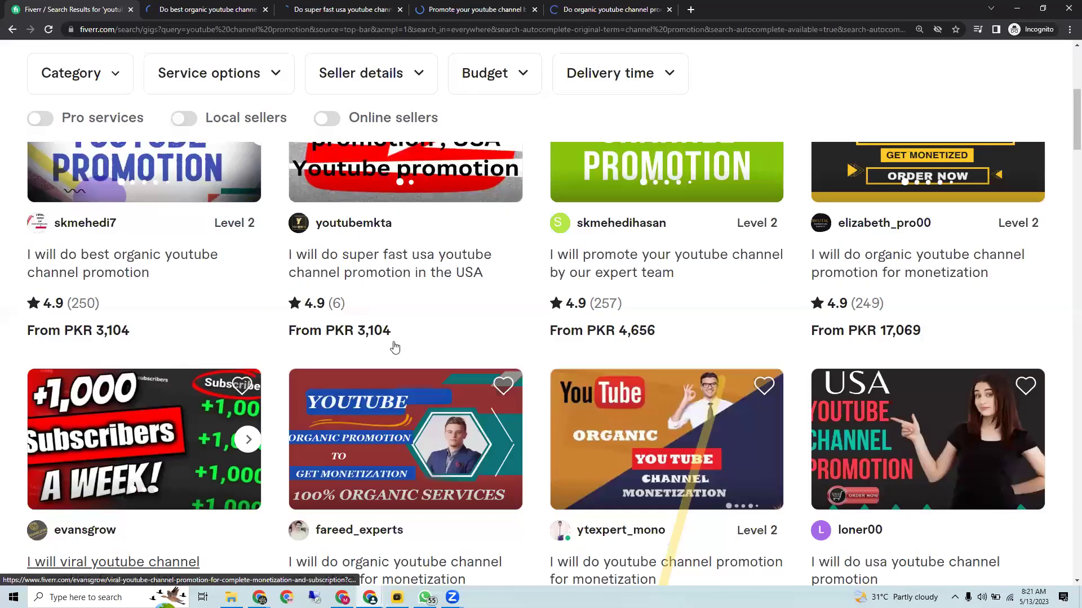
right_click(423, 336)
left_click(439, 344)
right_click(640, 352)
left_click(654, 359)
middle_click(824, 339)
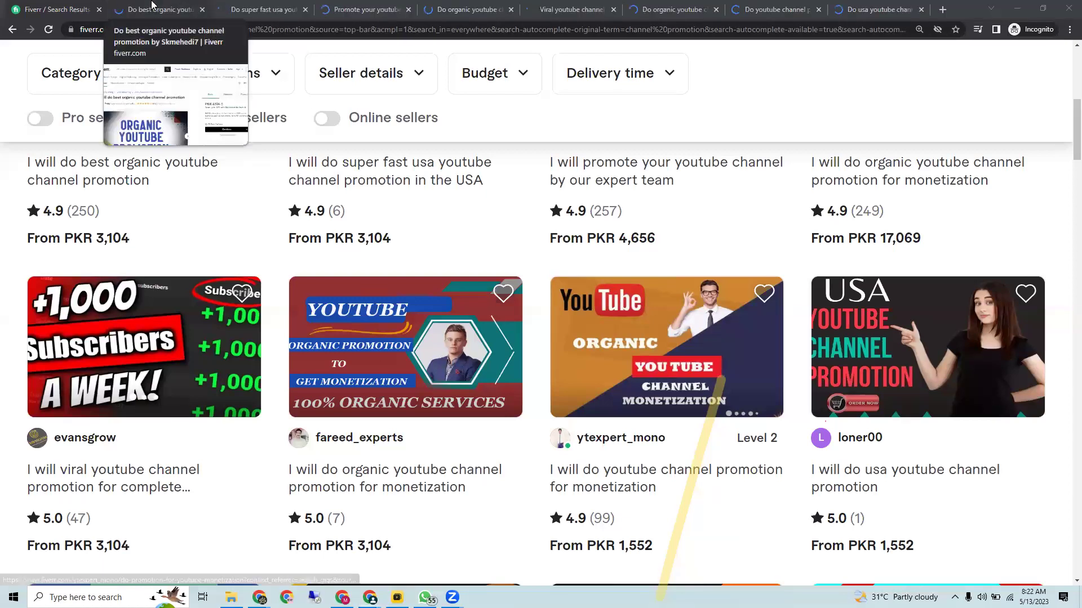
- Check the orders in queue on the opened gigs from the first row of results, starting with the best organic youtube channel promotion gig
left_click(151, 7)
left_click_drag(418, 303, 427, 303)
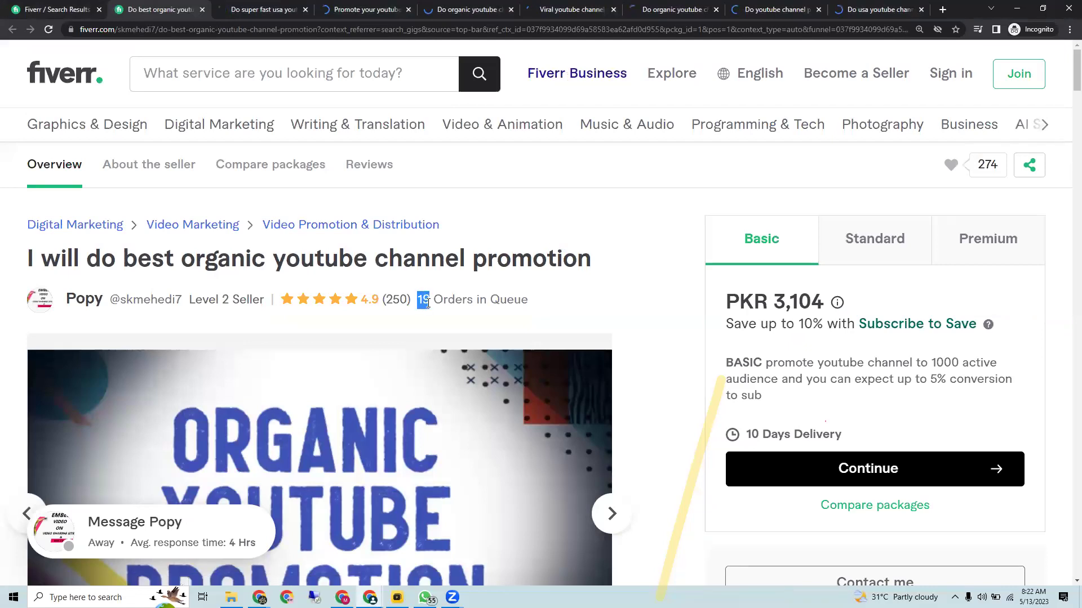
key("ctrl+Tab")
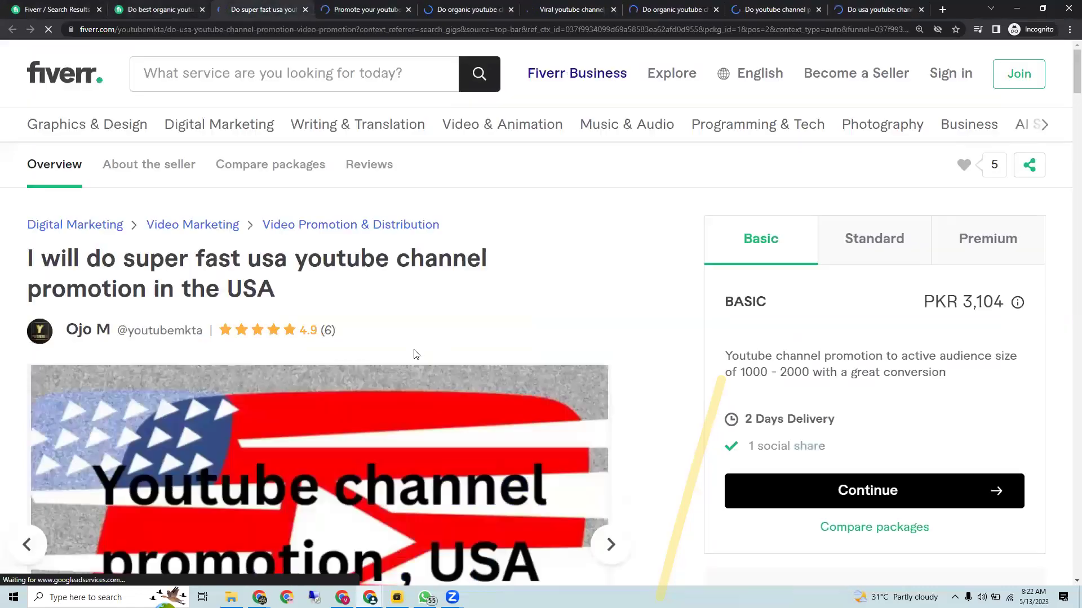
key("ctrl+Tab")
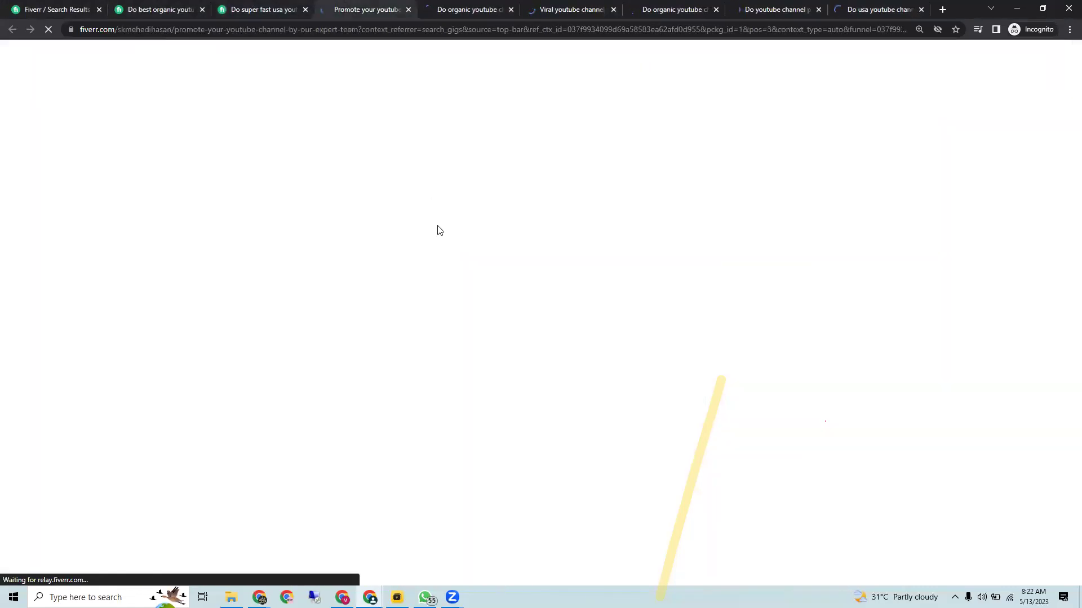
mouse_move(458, 337)
left_mouse_down()
mouse_move(485, 338)
mouse_move(465, 335)
left_mouse_up()
key("ctrl+Tab")
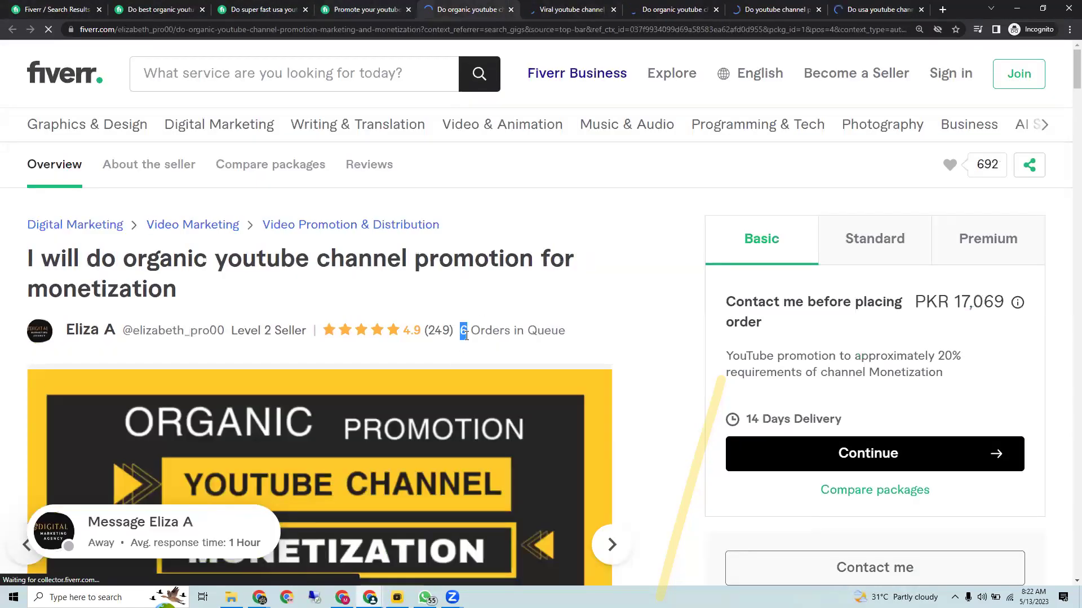
- Check the orders in queue on the opened gigs from the second result row, ending with the usa youtube channel promotion gig
key("ctrl+Tab")
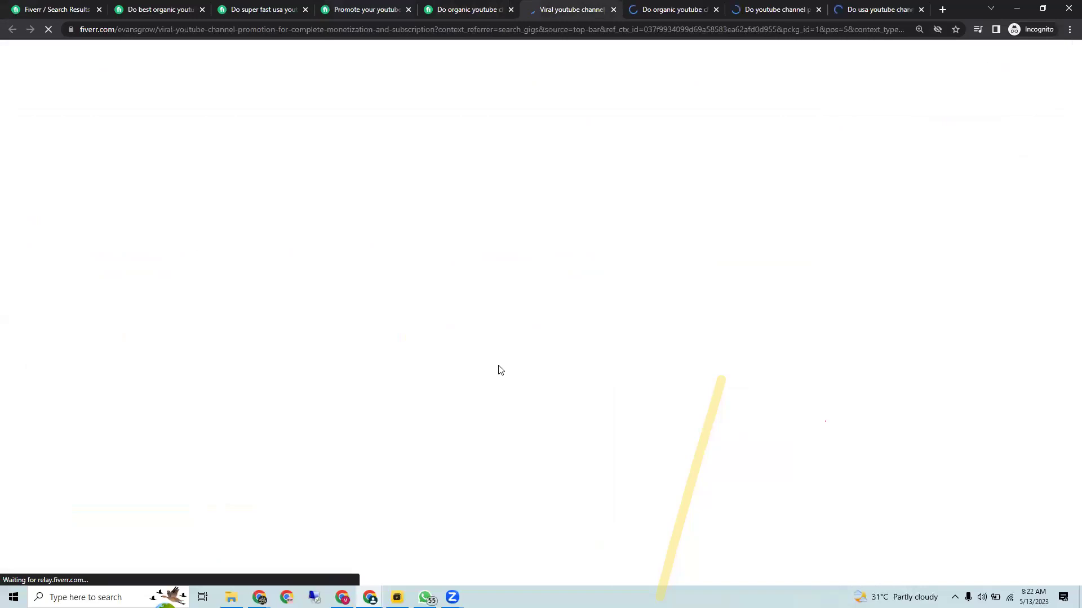
left_click_drag(301, 336, 273, 336)
key("ctrl+Tab")
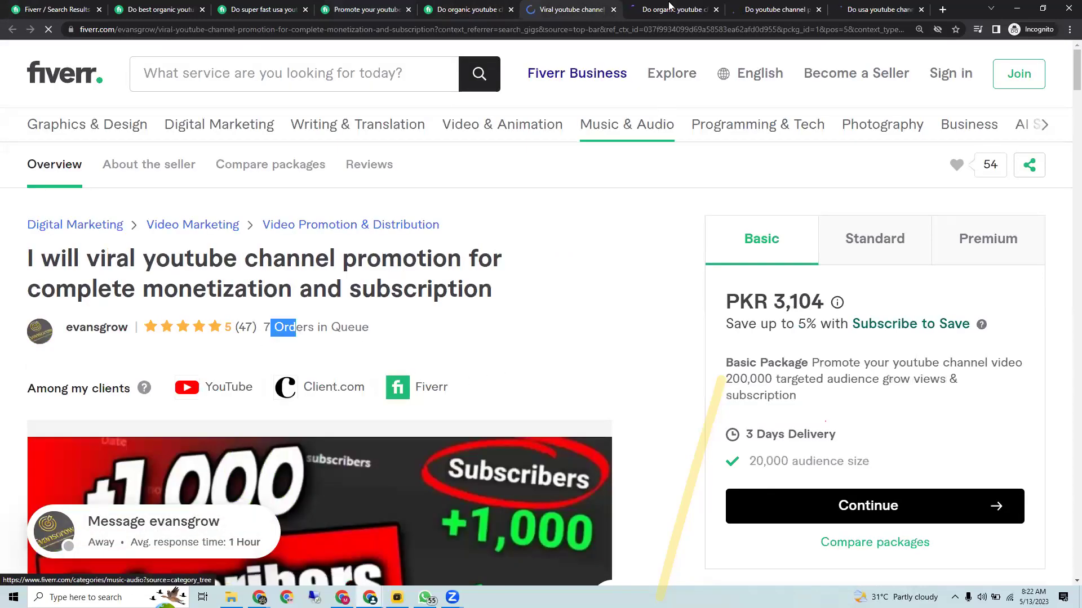
left_click_drag(419, 335, 449, 334)
key("ctrl+Tab")
key("ctrl+Tab")
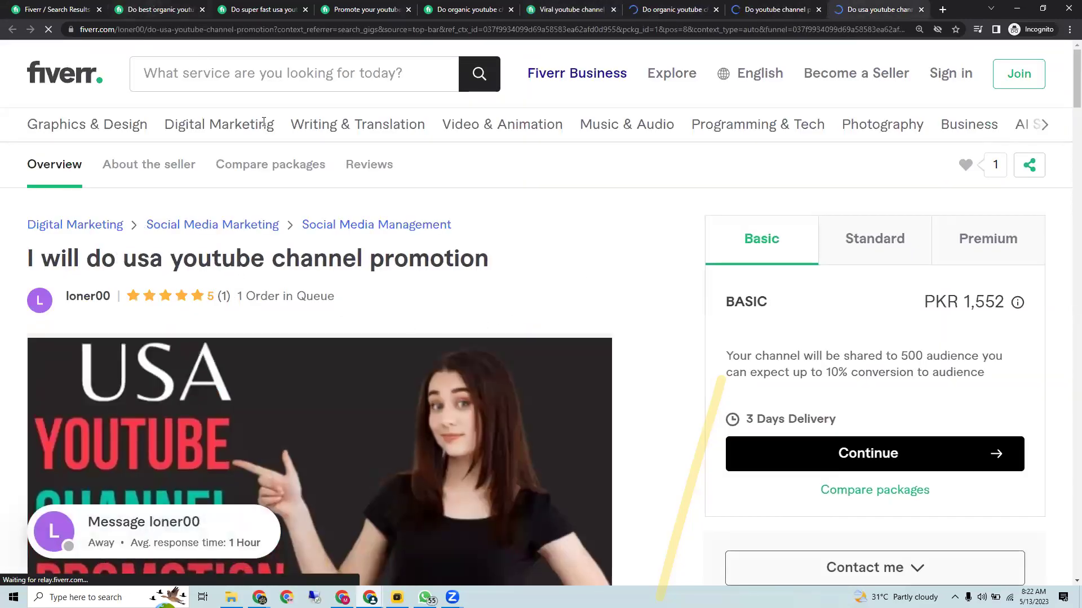
- Review the order queues of the four first-row gigs again now that their pages have loaded
key("ctrl+Tab")
key("ctrl+Tab")
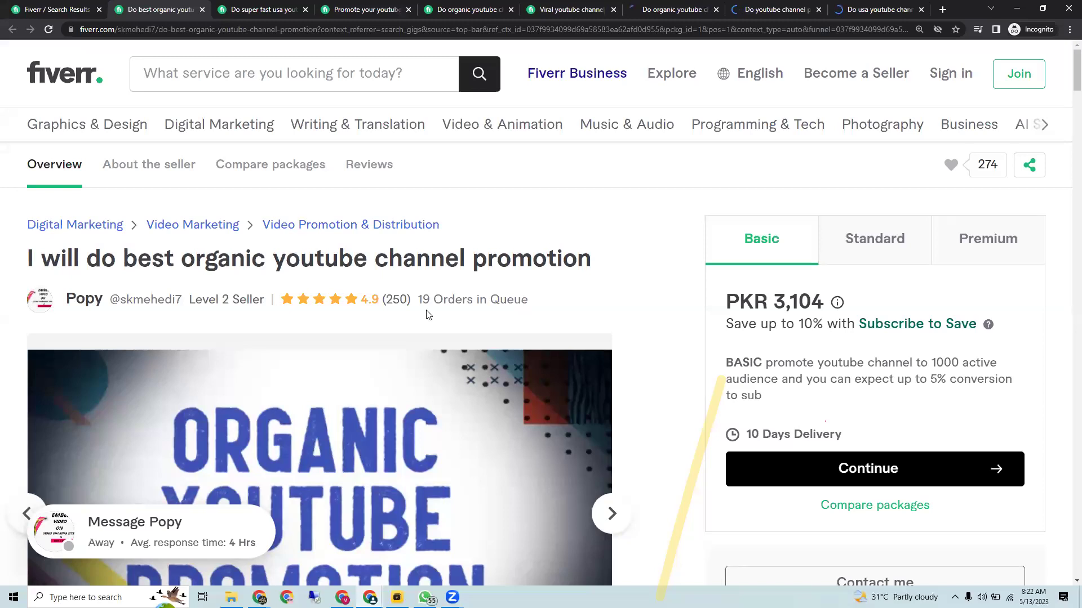
key("ctrl+Tab")
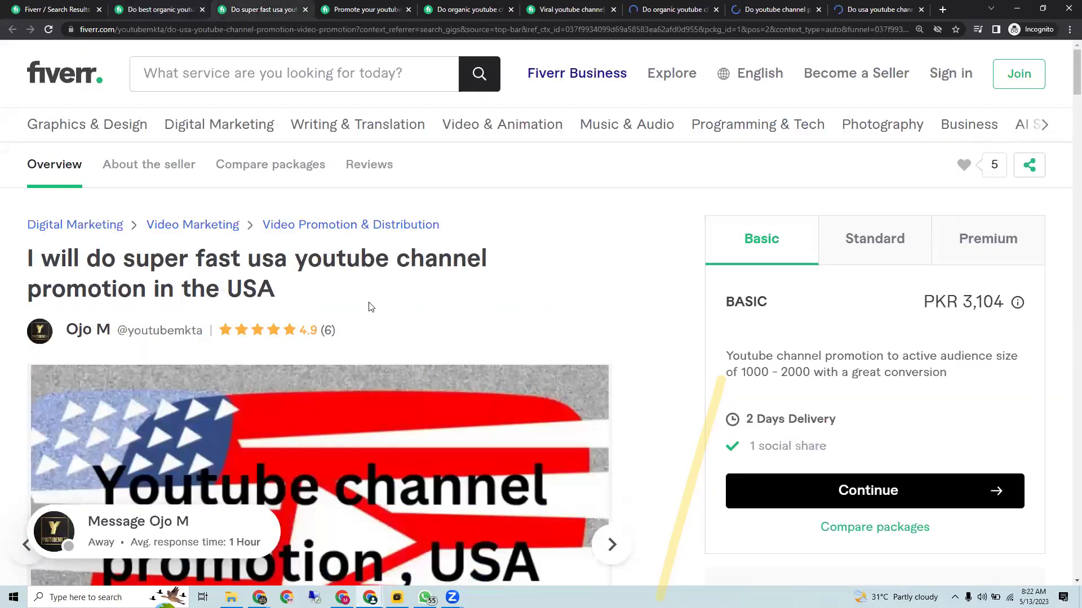
key("ctrl+Tab")
left_click_drag(459, 330, 479, 329)
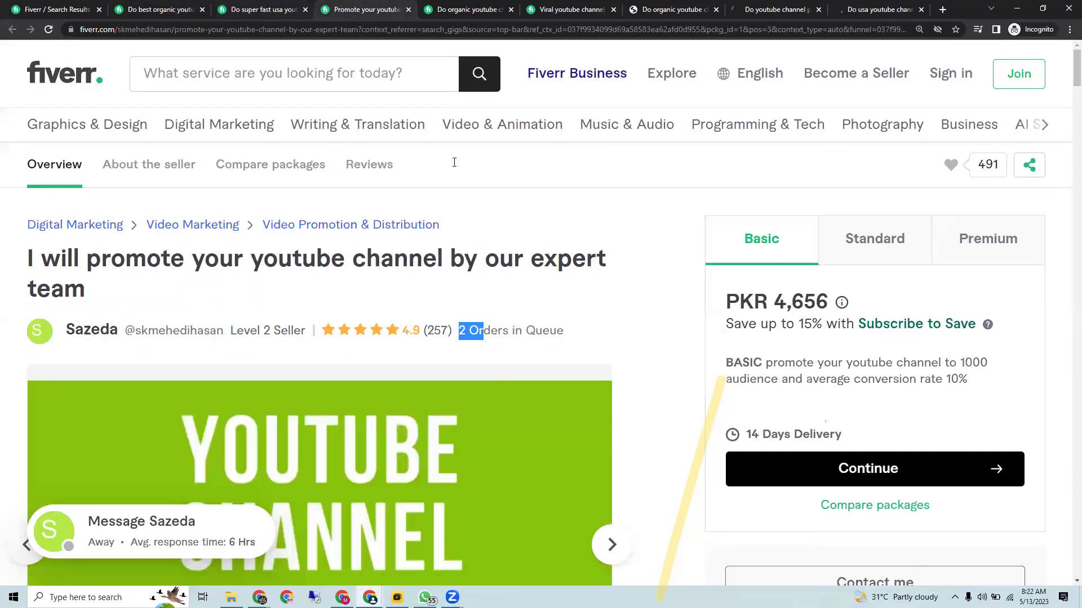
left_click(454, 163)
key("ctrl+Tab")
left_click(521, 209)
- Review the order queues of the four second-row gigs again, highlighting the number of orders where shown
key("ctrl+Tab")
left_click_drag(271, 327, 296, 328)
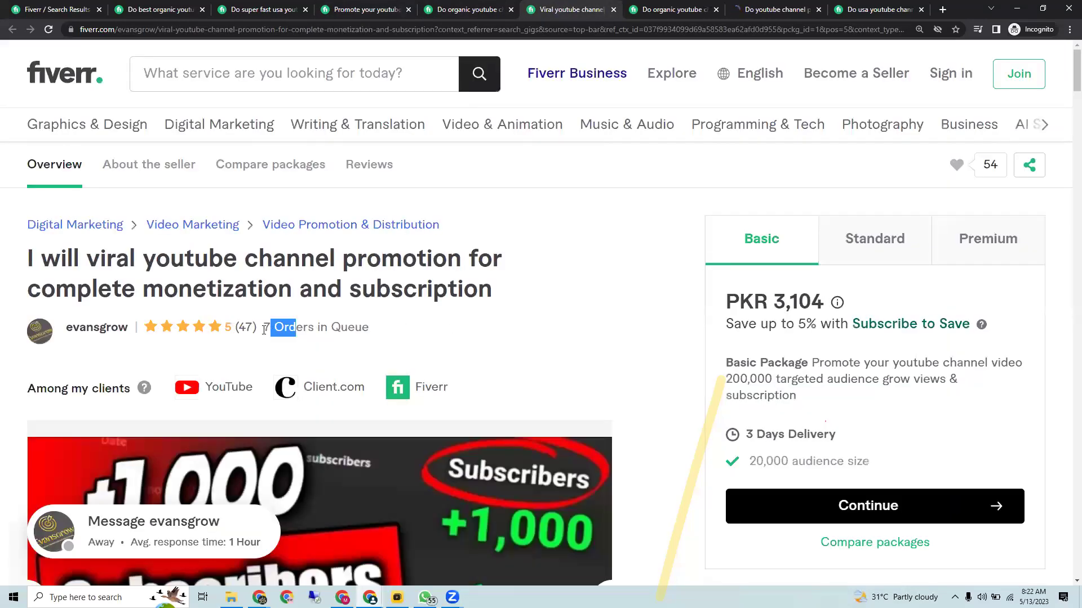
double_click(266, 329)
key("ctrl+Tab")
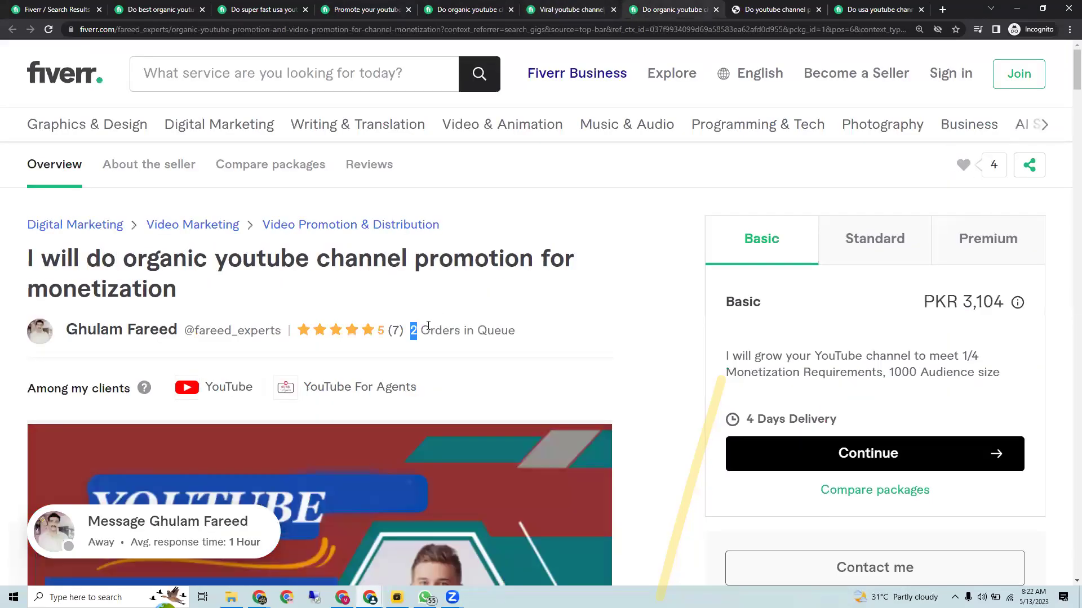
key("ctrl+Tab")
double_click(452, 330)
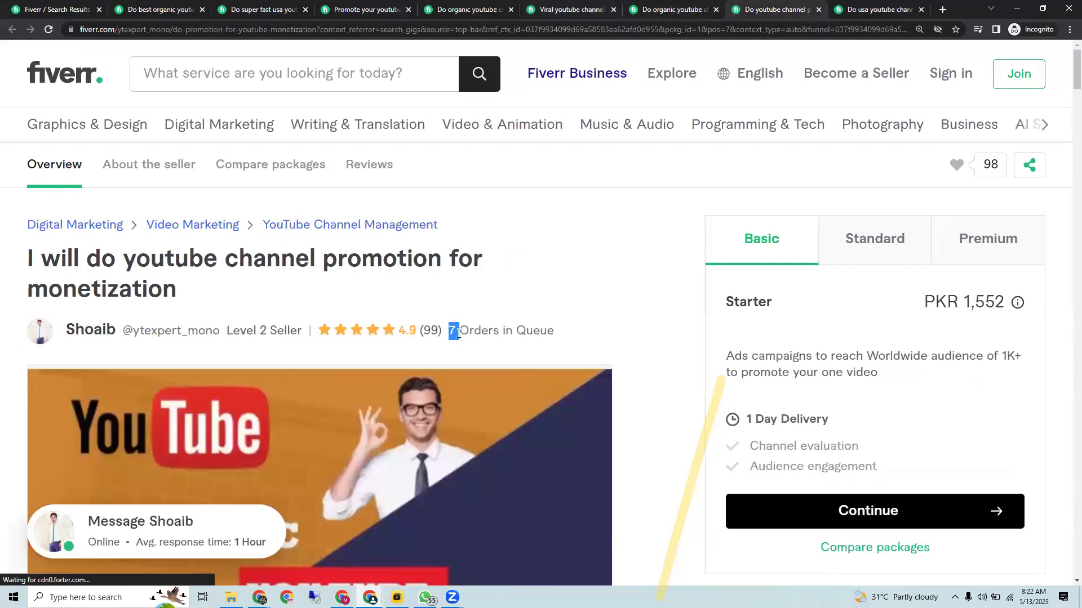
key("ctrl+Tab")
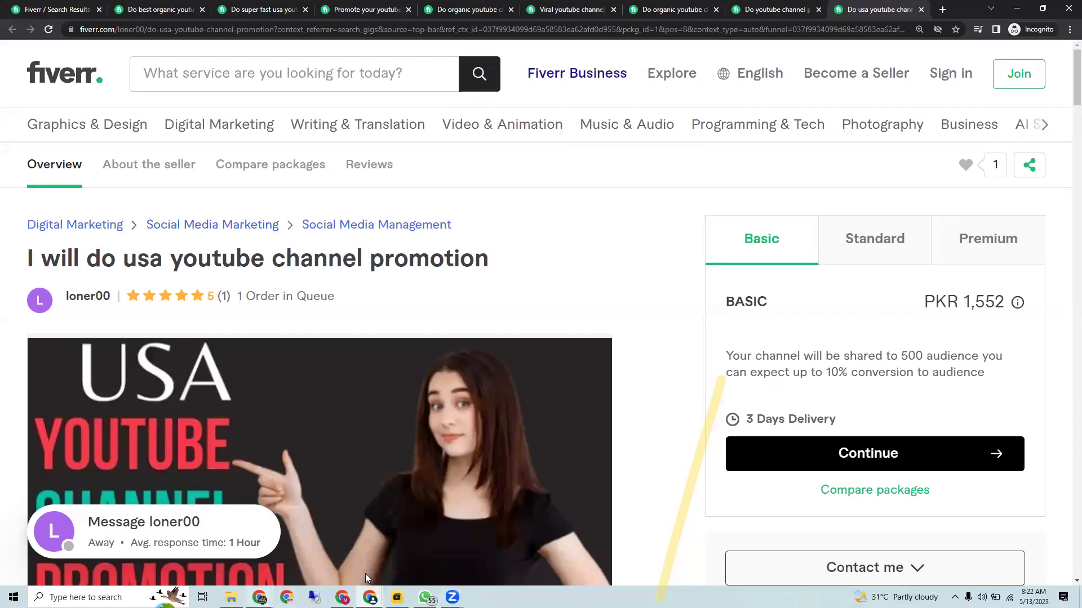
- Switch to the keyword spreadsheet and read the demand rating criteria in the first rows of the Copy of Canva 2 sheet
mouse_move(369, 596)
left_click(194, 543)
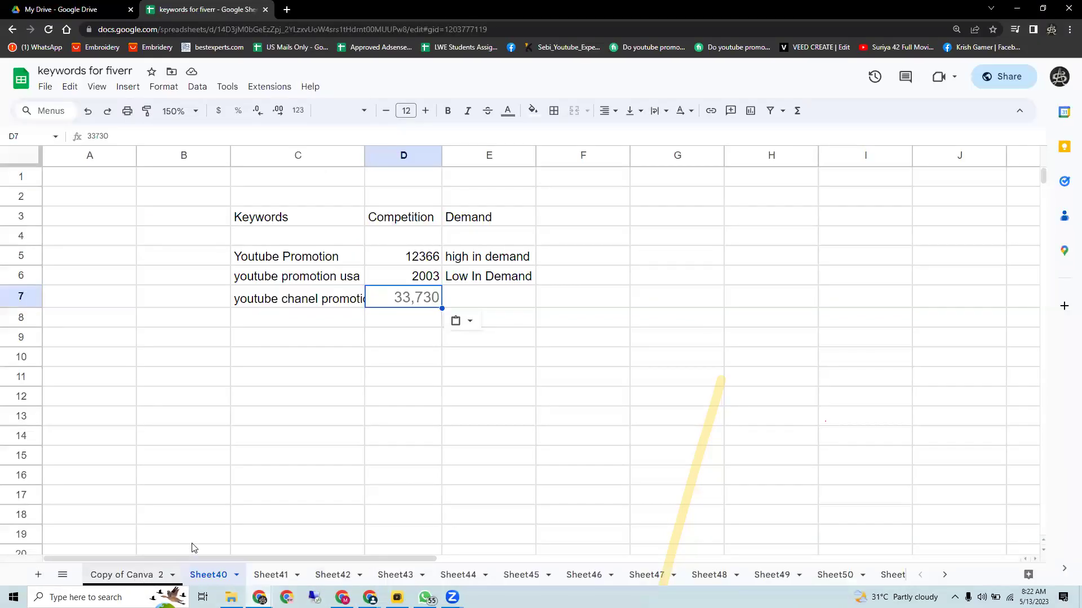
key("ctrl+shift+Page_Up")
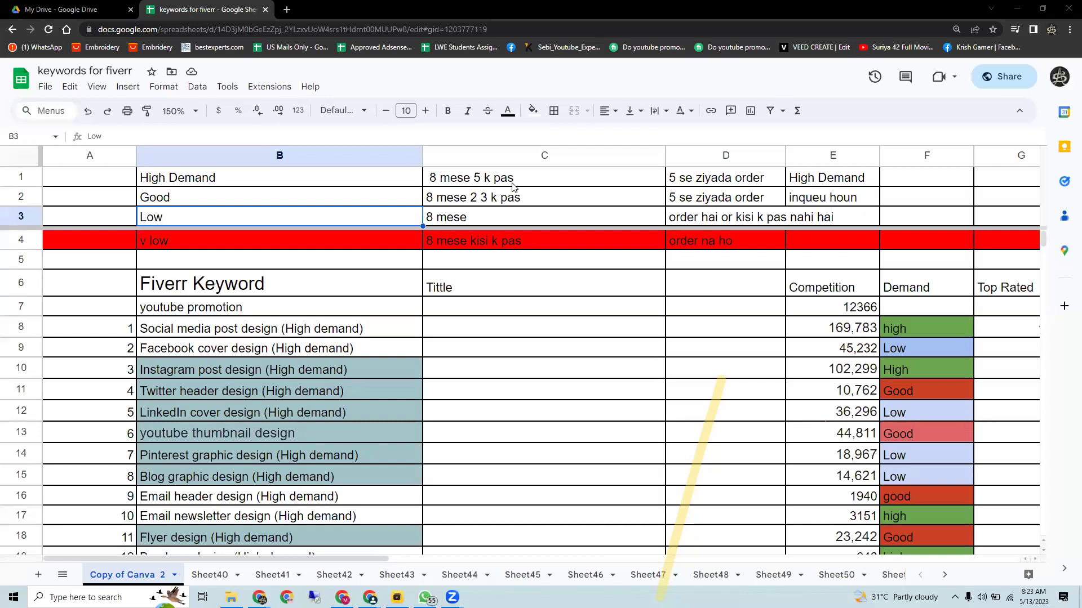
double_click(530, 196)
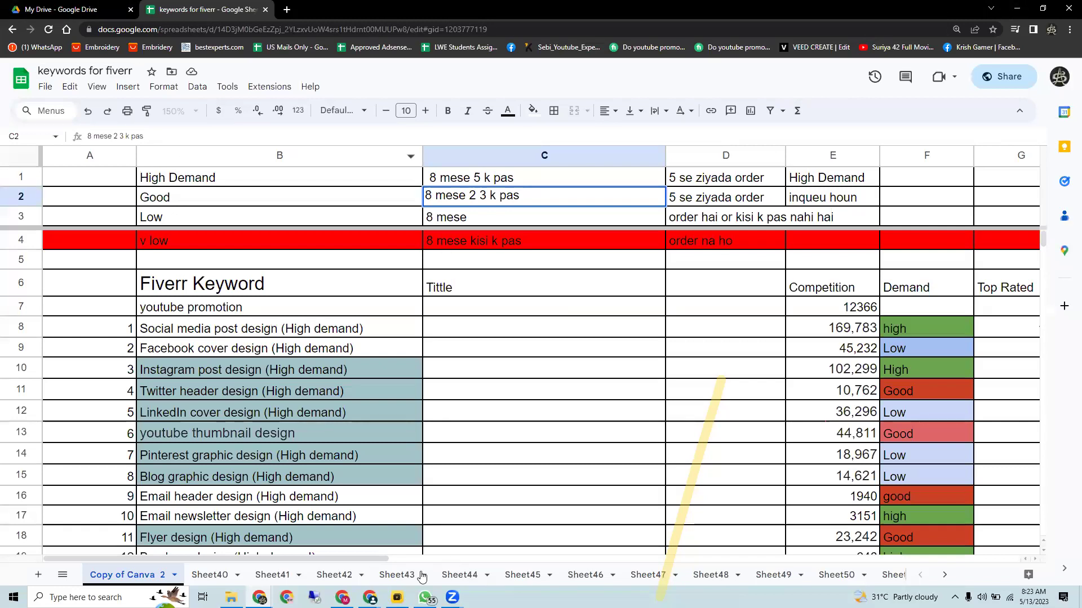
- Return to Sheet40 and enter "good in demand" in E7 as the demand for "youtube chanel promotion"
left_click(209, 575)
left_click(475, 293)
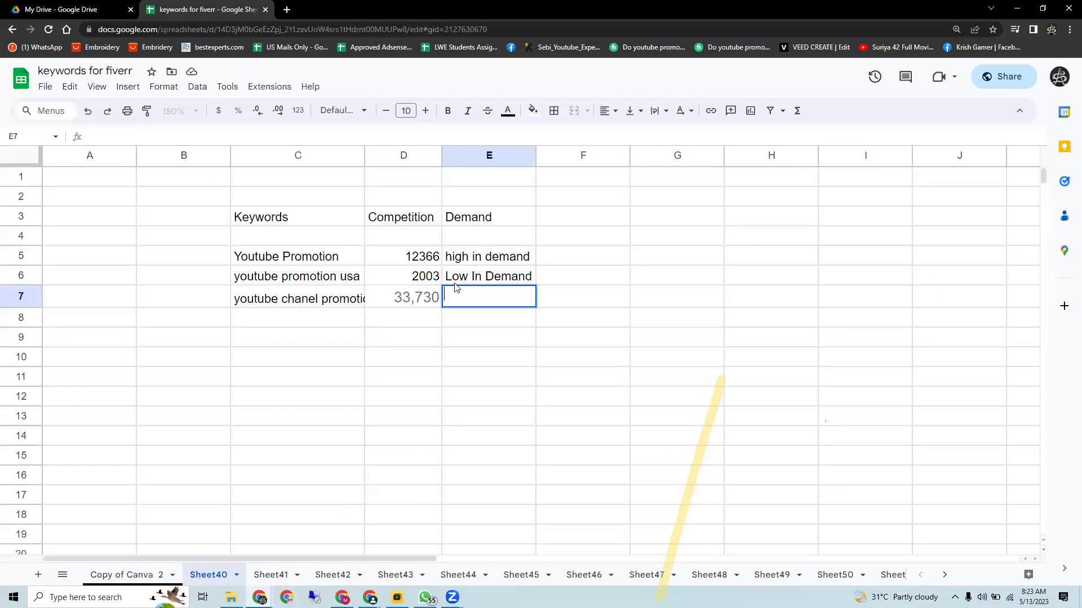
type("good in demand")
left_click(559, 282)
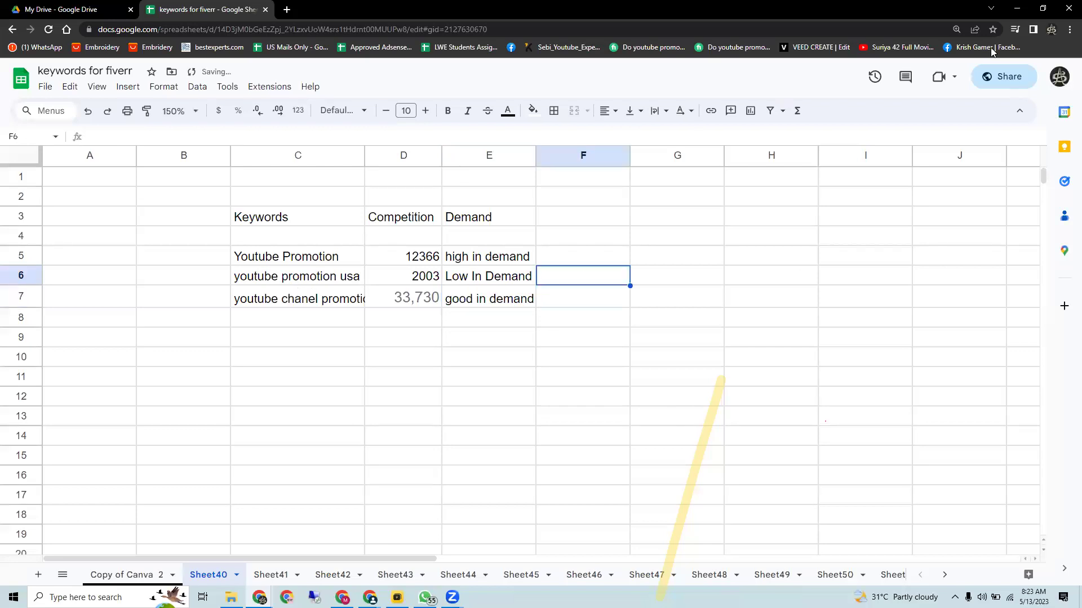
- Switch back to the Fiverr window and close all eight gig tabs, keeping only the search results open
key("alt+Tab")
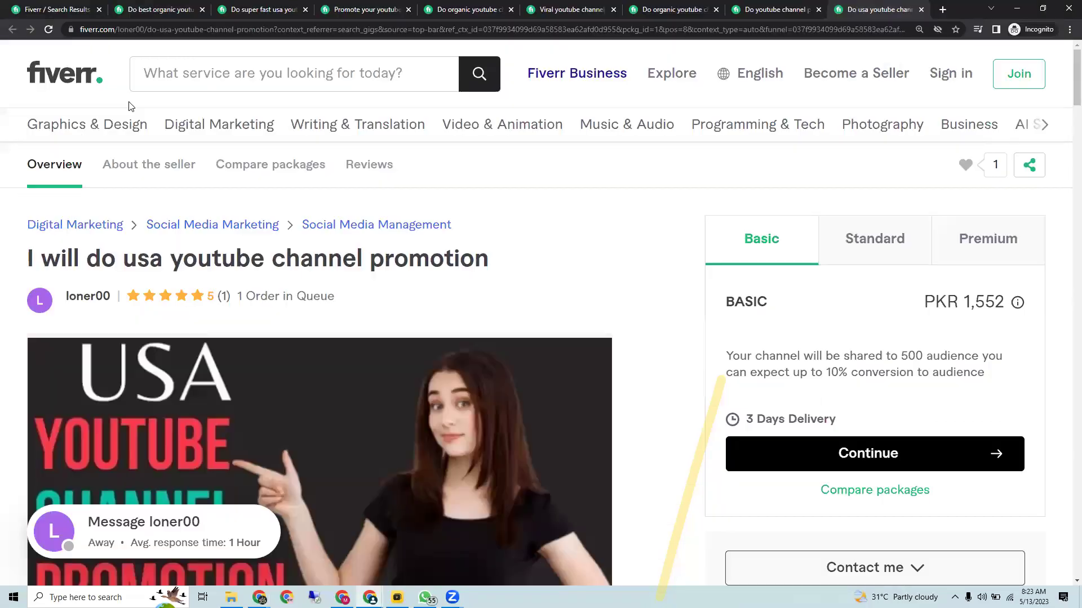
left_click(202, 11)
left_click(202, 10)
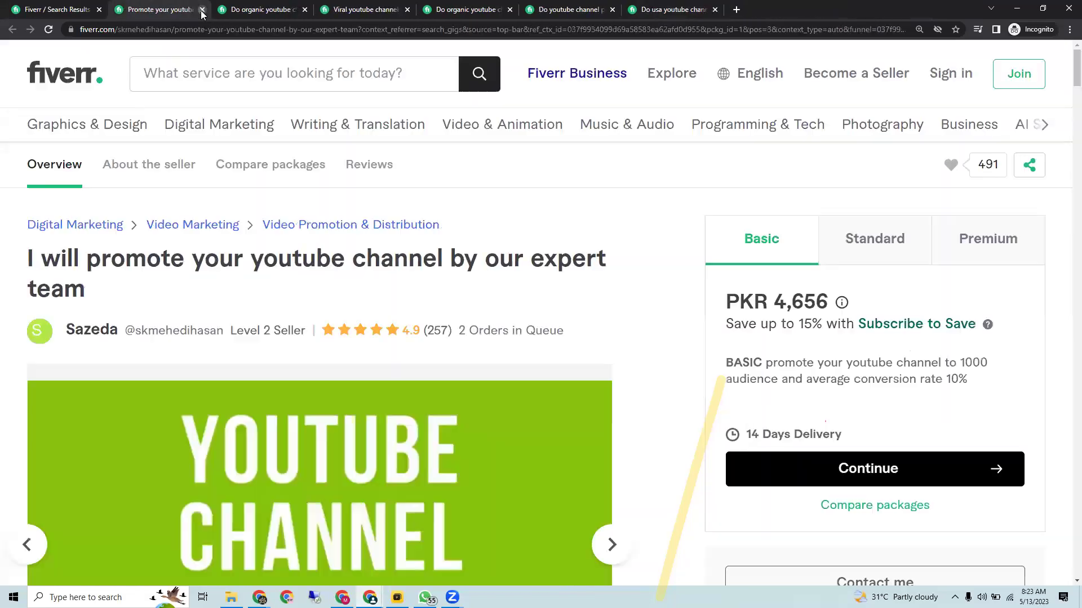
left_click(202, 10)
left_click(202, 10)
left_click(202, 10)
left_click(202, 10)
left_click(202, 10)
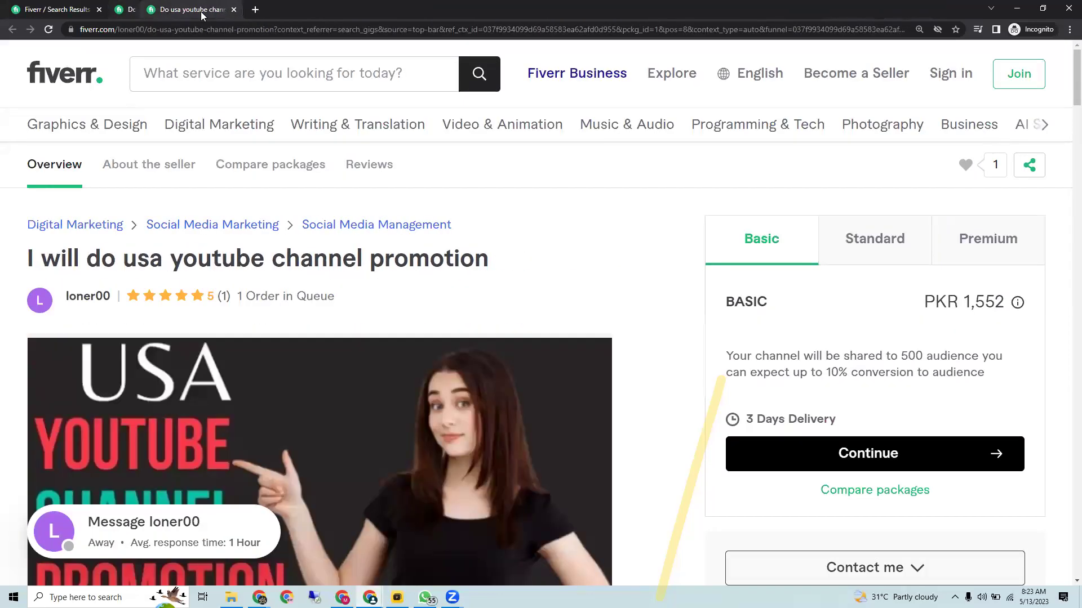
key("ctrl+w")
- Look through the gig listings and the number of available services in the "youtube channel promotion" results
scroll(379, 388, "down", 2)
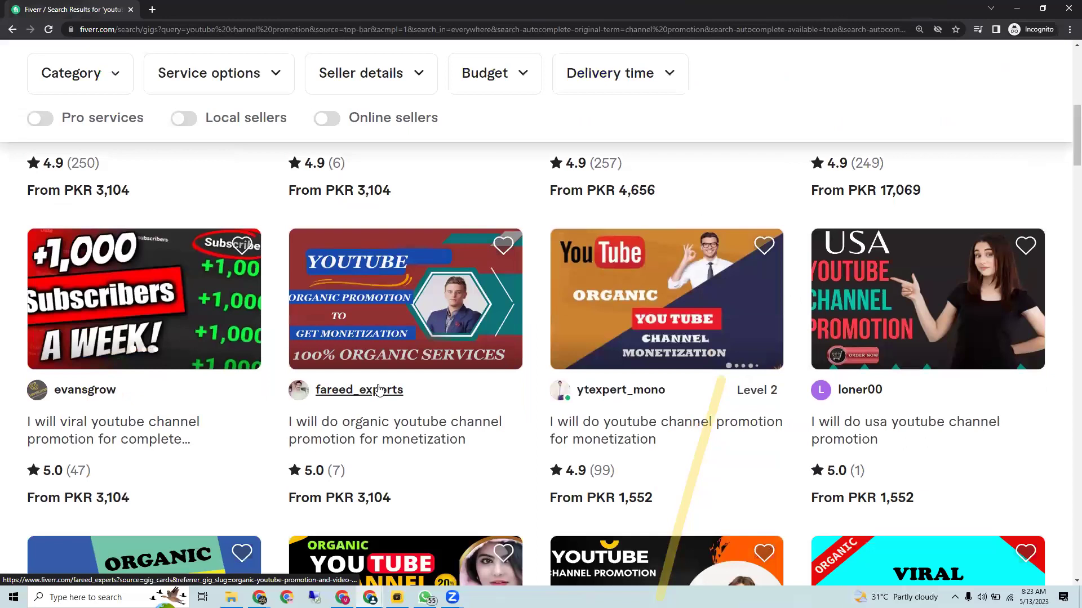
scroll(375, 385, "down", 1)
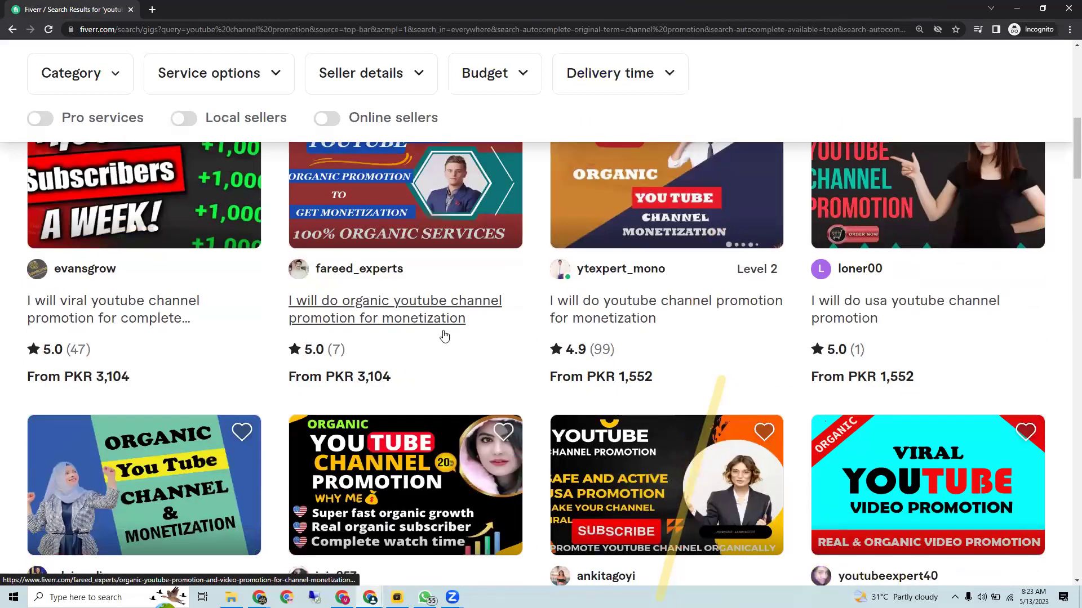
scroll(671, 339, "down", 1)
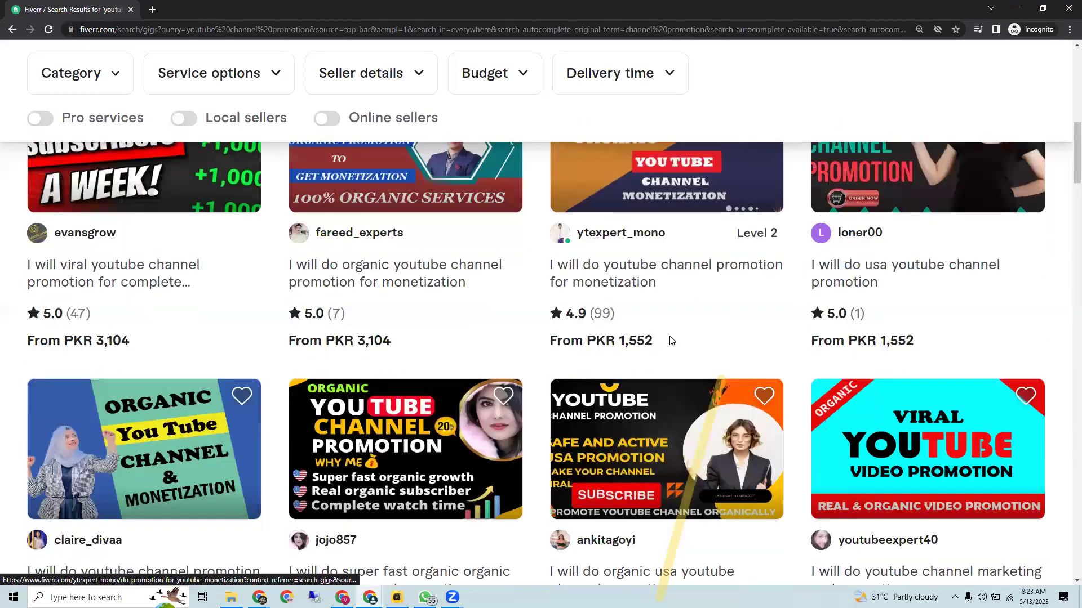
scroll(624, 362, "up", 2)
scroll(624, 363, "up", 7)
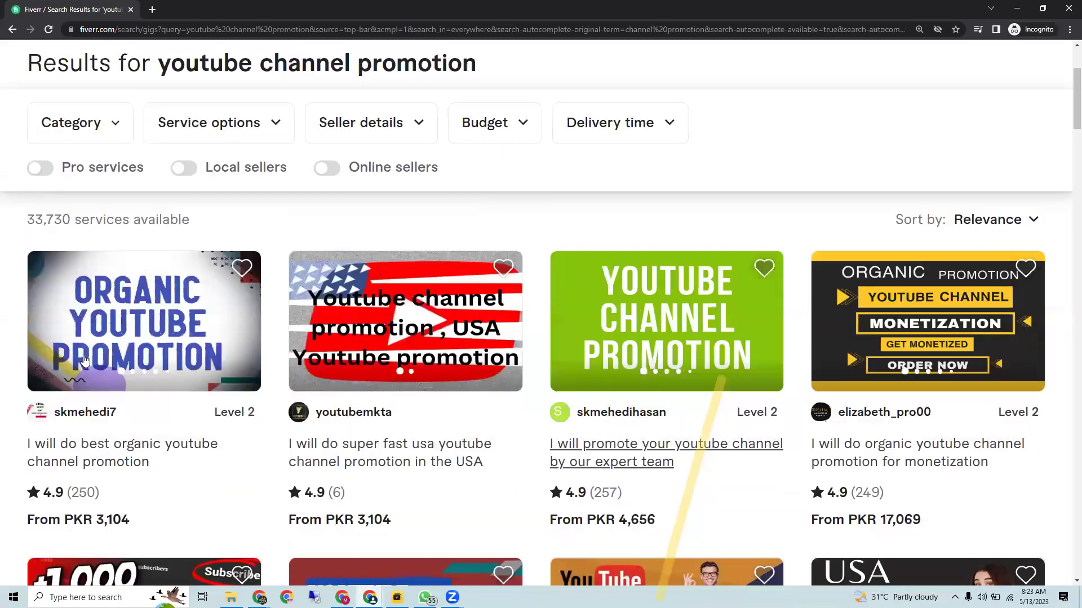
scroll(608, 281, "down", 1)
scroll(609, 282, "down", 1)
scroll(270, 309, "up", 5)
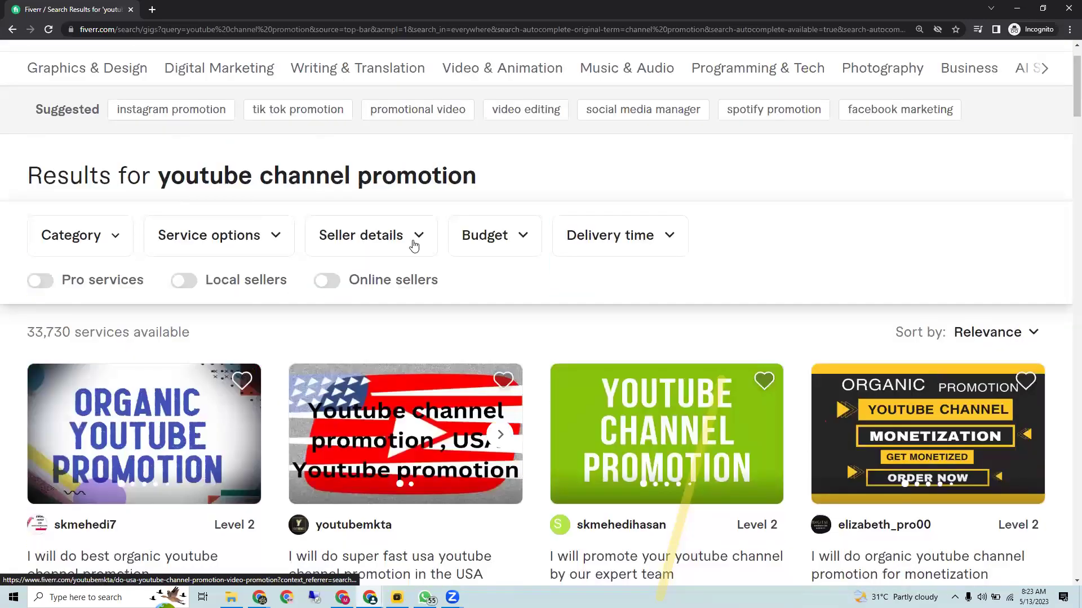
scroll(354, 225, "down", 2)
scroll(408, 265, "up", 2)
scroll(408, 266, "down", 3)
scroll(715, 357, "up", 3)
- Remove the word "channel" from the search query and search Fiverr for "youtube promotion"
left_click_drag(249, 73, 237, 124)
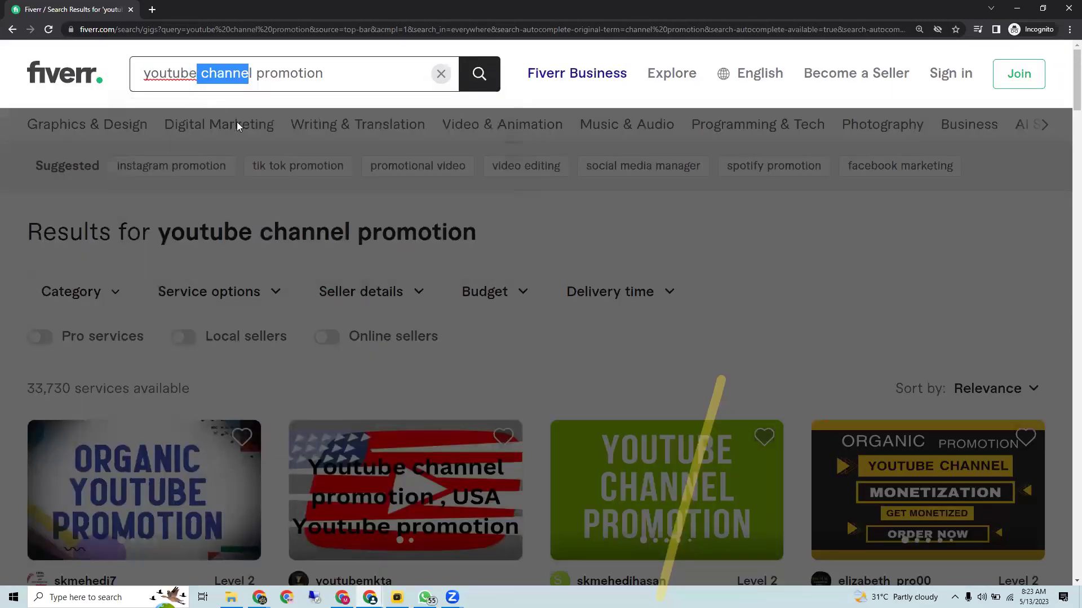
left_click(574, 257)
left_click(280, 86)
double_click(198, 86)
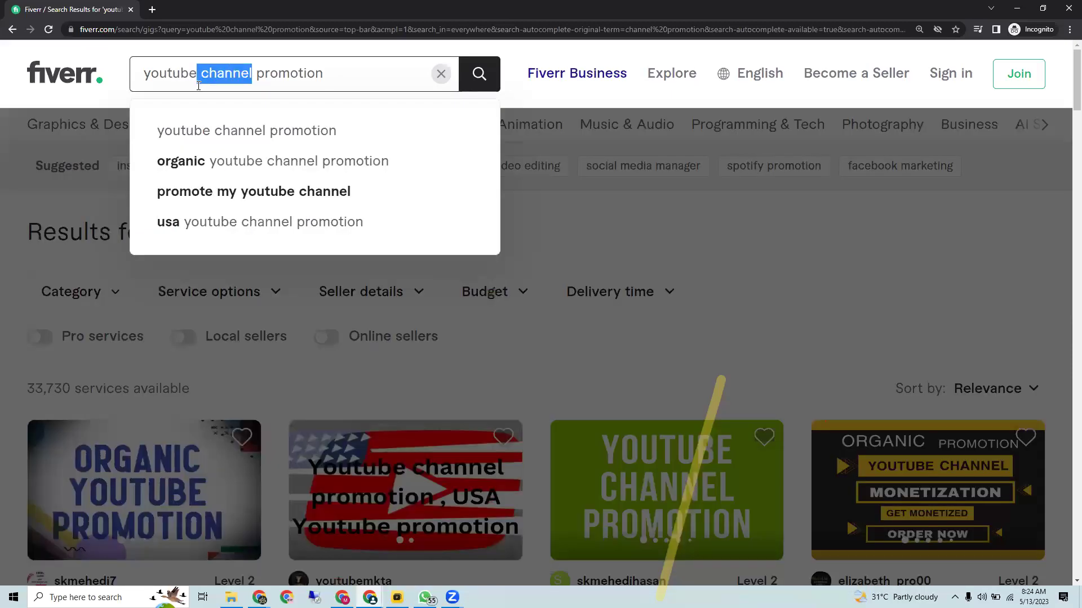
key("BackSpace")
key("Return")
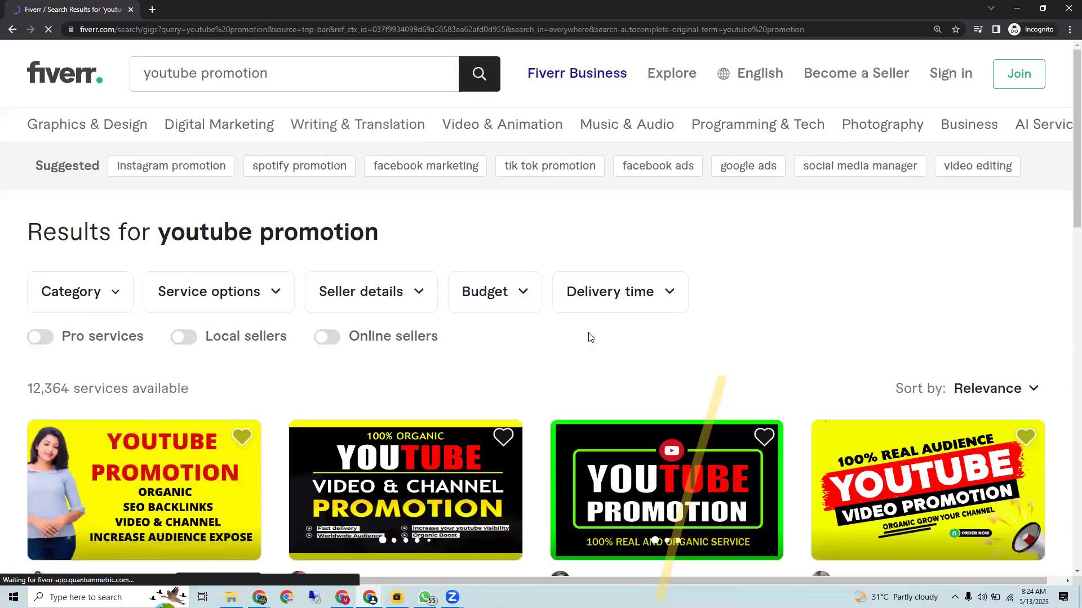
- Browse the "youtube promotion" results and examine the gig titles for further keyword ideas
scroll(590, 337, "down", 8)
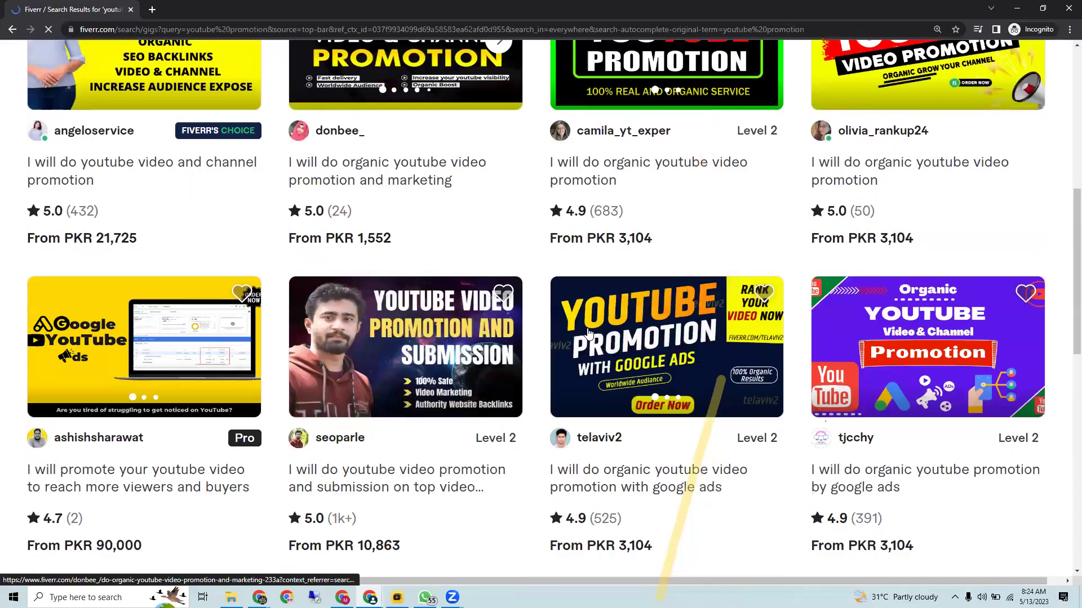
scroll(587, 333, "down", 4)
scroll(365, 244, "down", 2)
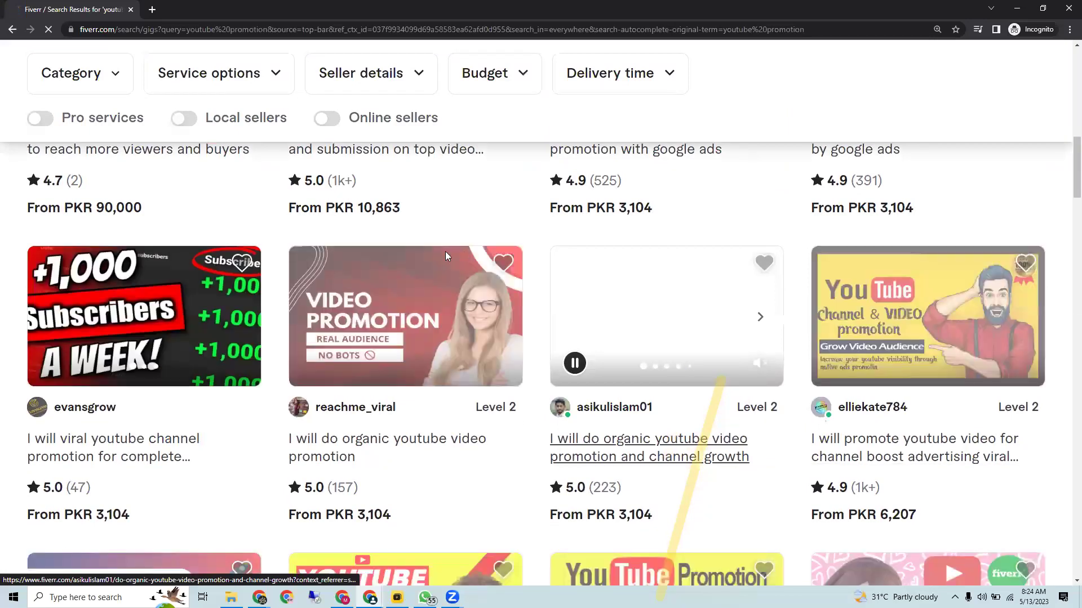
scroll(729, 338, "down", 2)
scroll(727, 240, "down", 2)
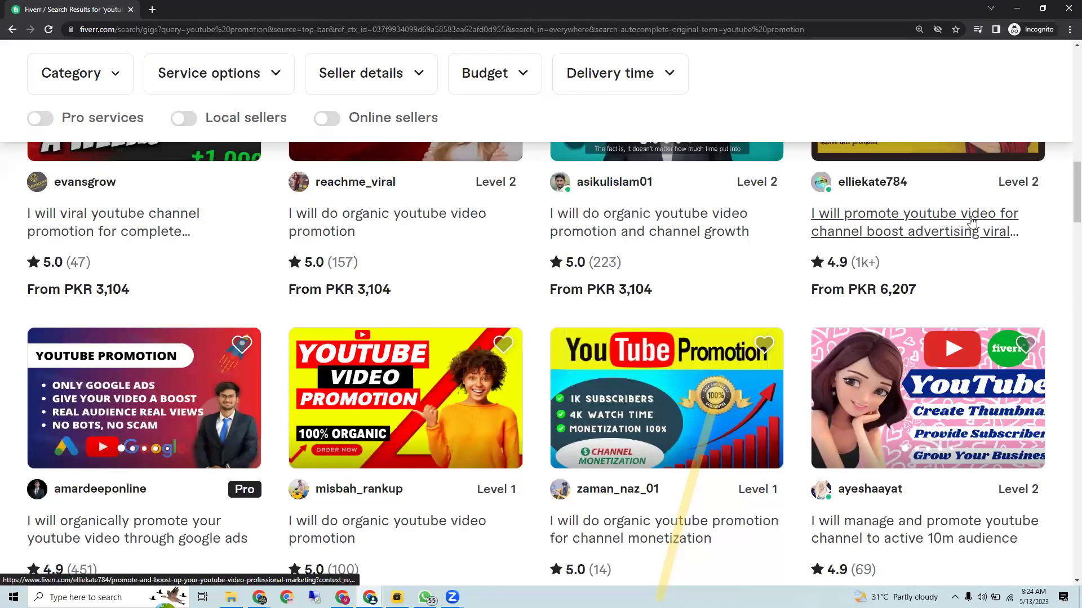
scroll(599, 332, "down", 6)
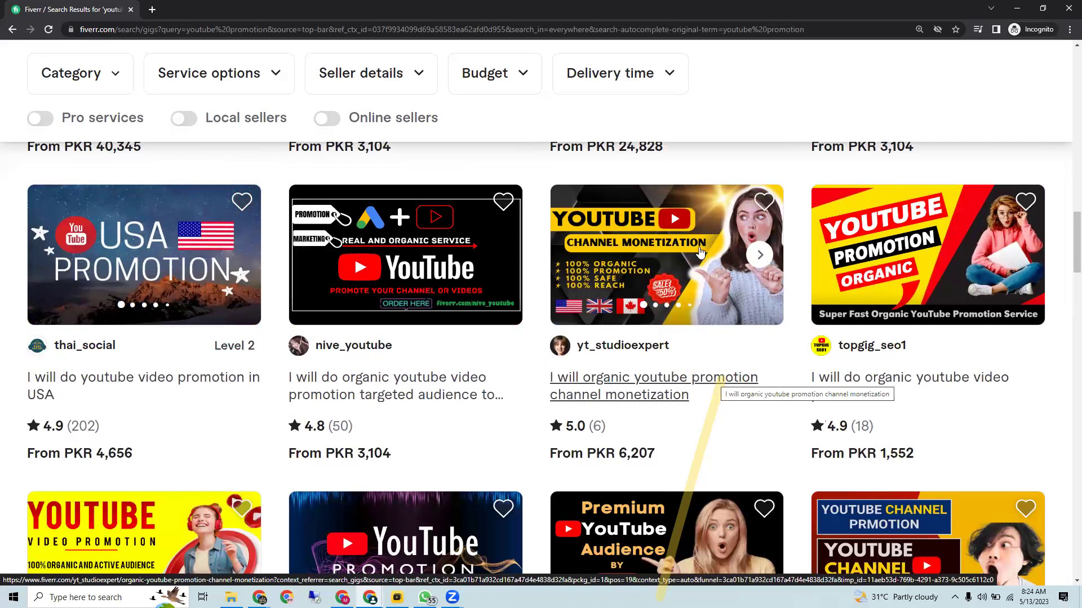
scroll(577, 267, "down", 1)
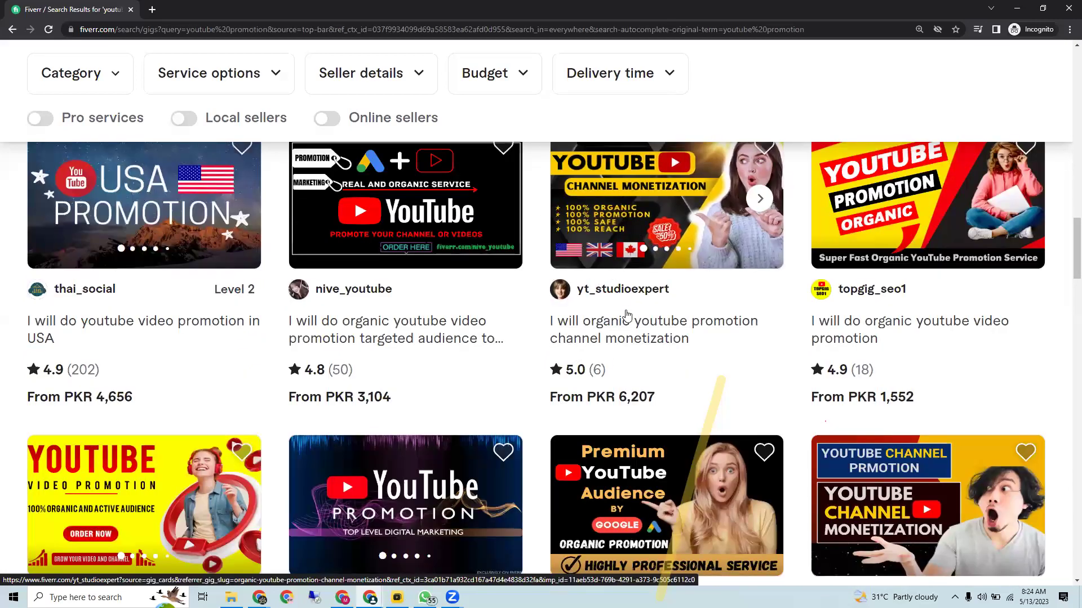
- Look further down the "youtube promotion" results for gig titles that mention monetization and other keyword variations
scroll(619, 333, "down", 3)
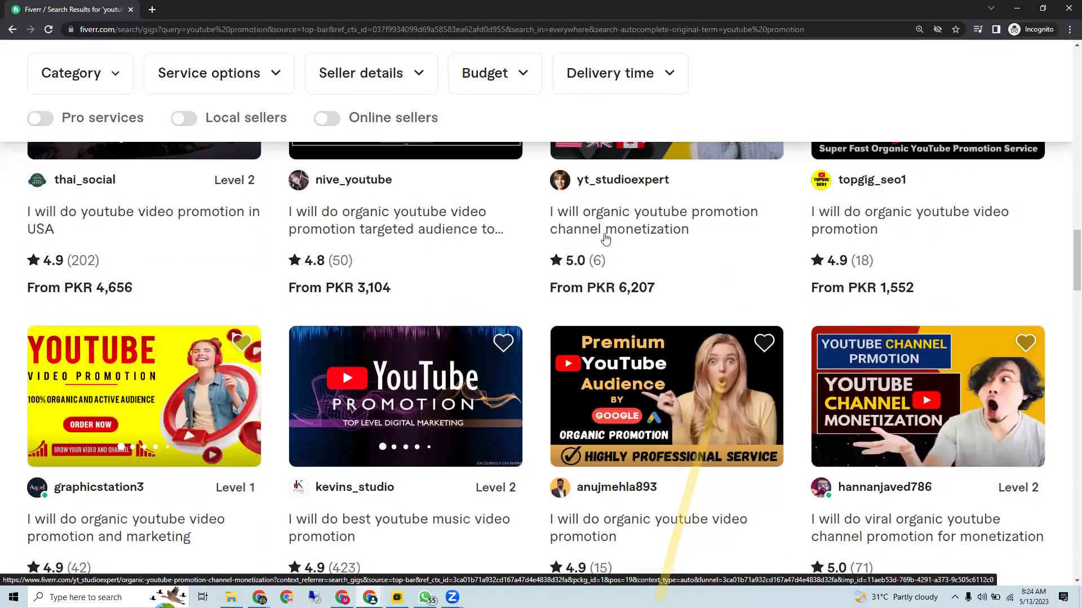
scroll(573, 299, "up", 4)
scroll(573, 301, "down", 3)
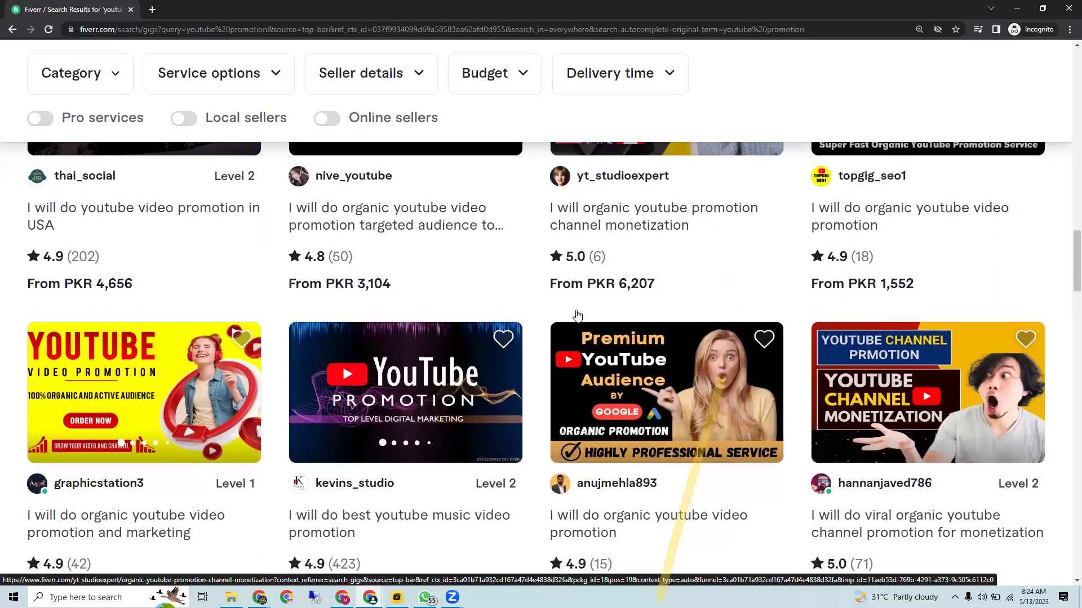
scroll(576, 313, "down", 5)
scroll(578, 315, "down", 8)
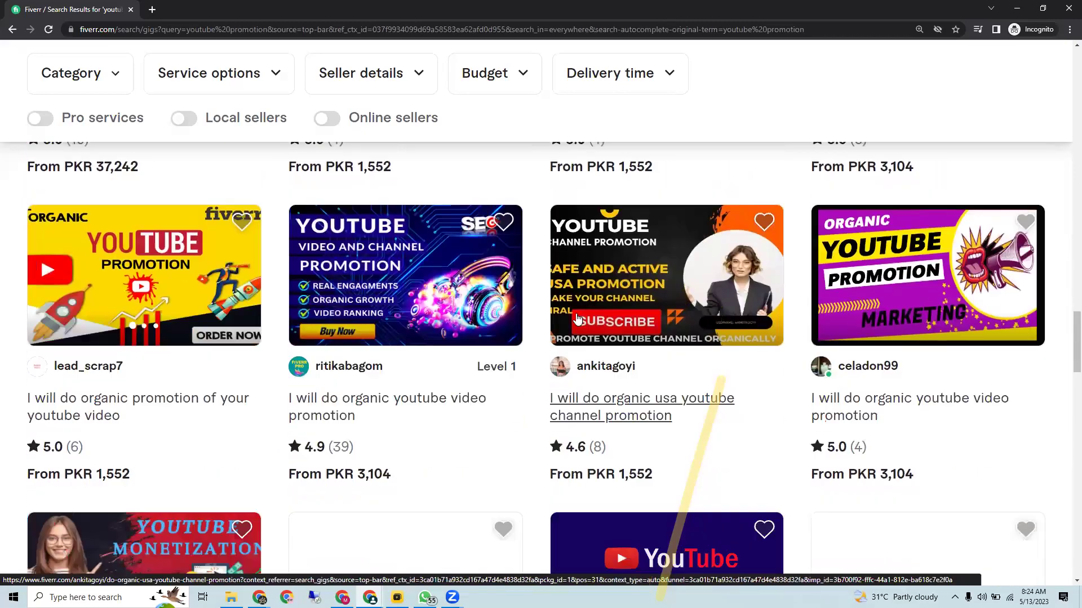
scroll(576, 314, "up", 5)
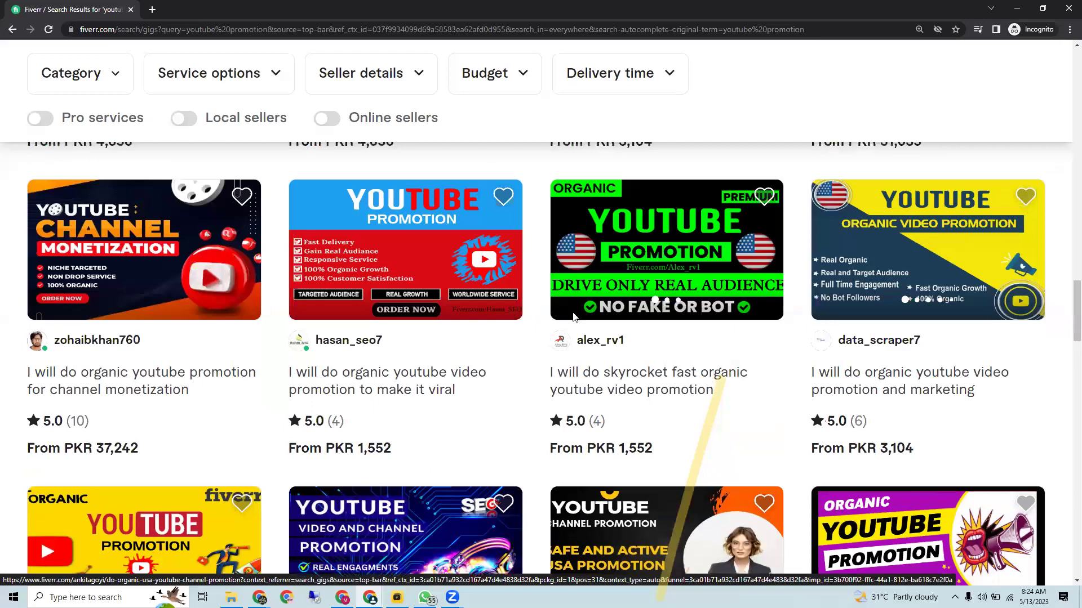
scroll(575, 310, "down", 14)
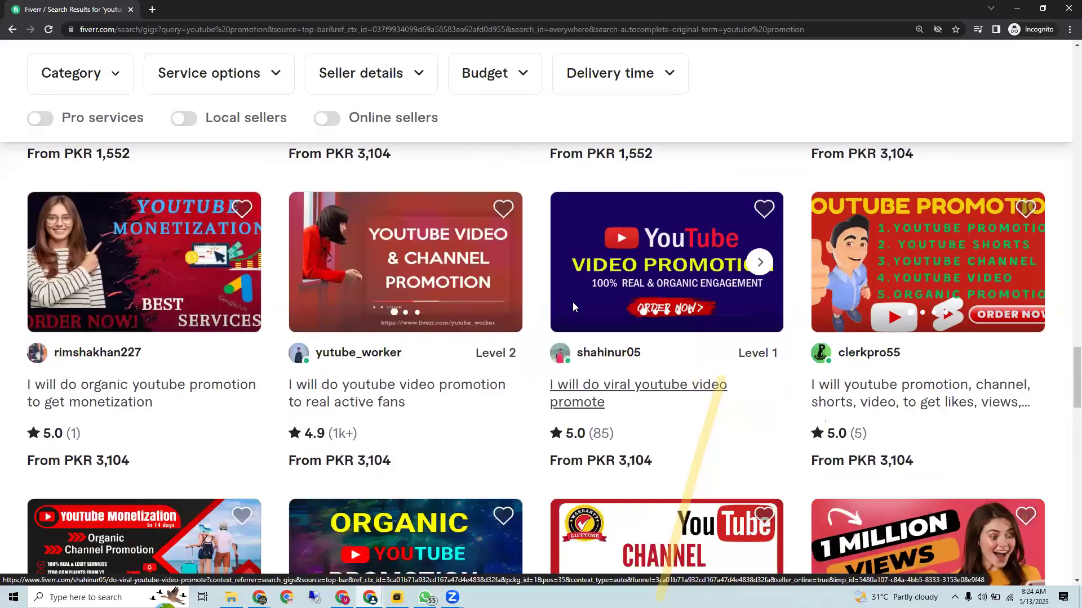
scroll(574, 306, "down", 4)
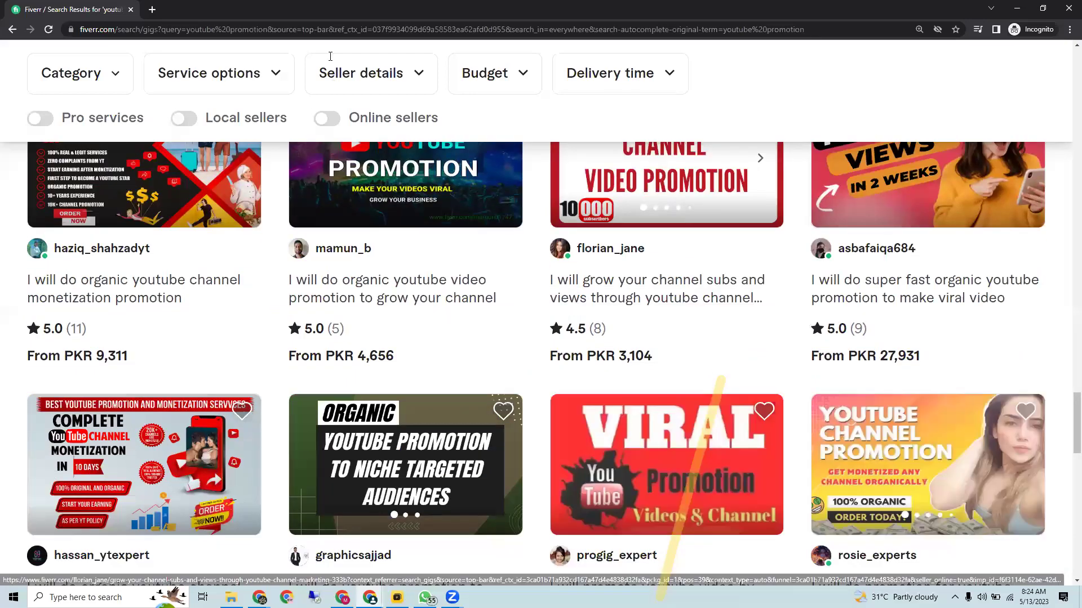
- Replace the search query with "youtube monetization" and search Fiverr for it
scroll(309, 74, "up", 7)
scroll(310, 75, "up", 20)
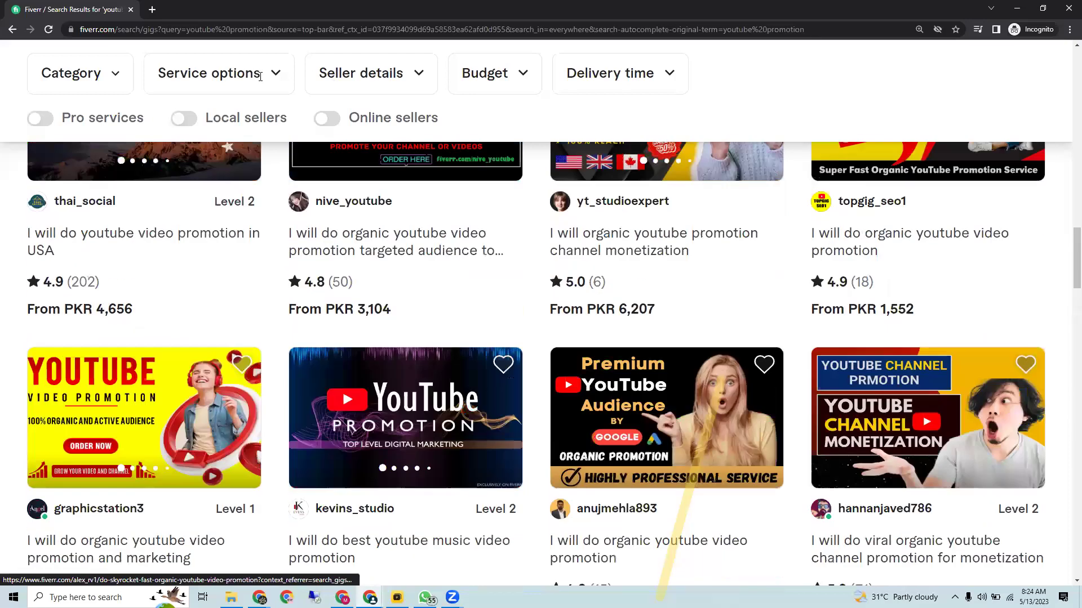
scroll(115, 76, "up", 18)
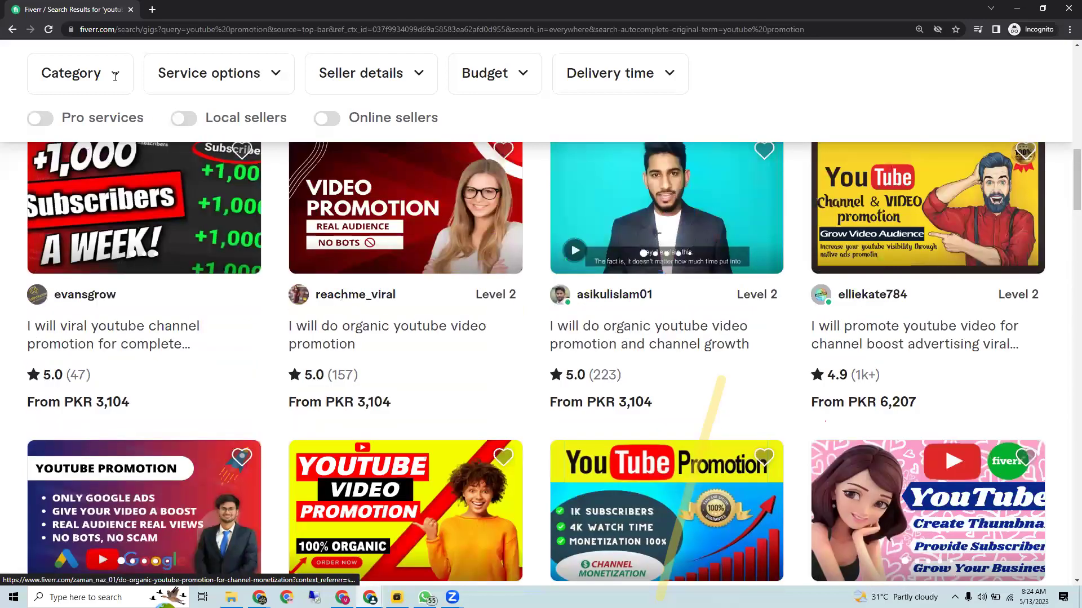
scroll(115, 76, "up", 9)
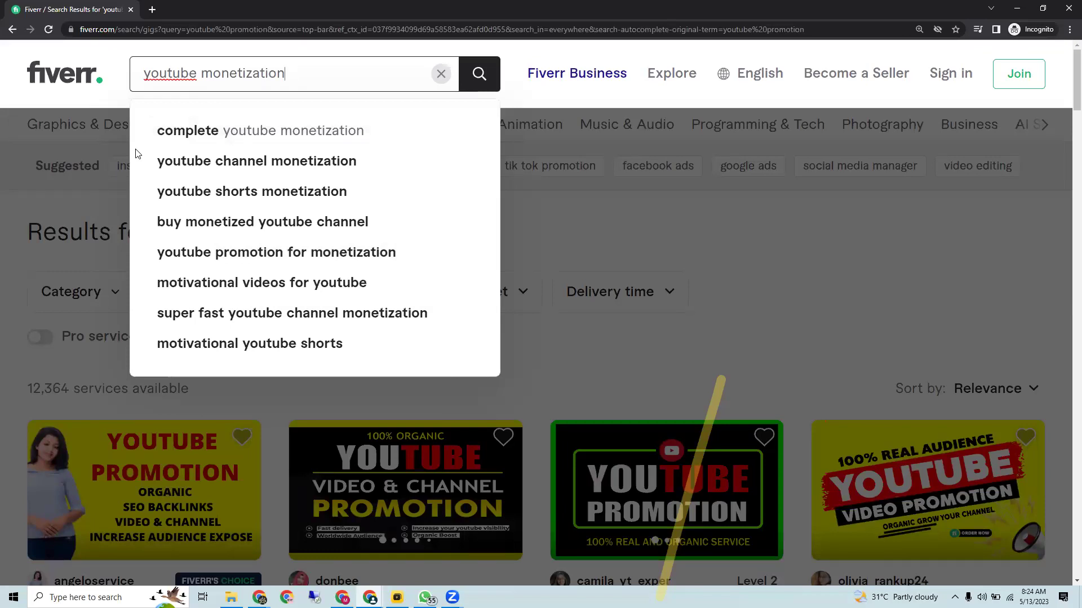
key("Return")
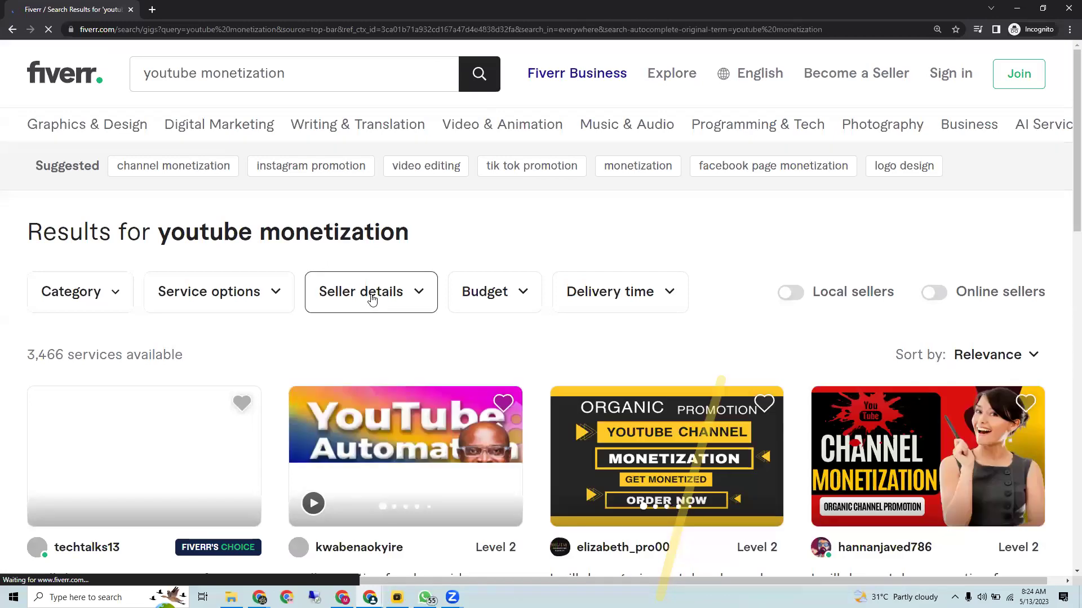
- Look through the gig titles and the number of available services in the "youtube monetization" results
scroll(372, 298, "down", 2)
scroll(377, 293, "down", 5)
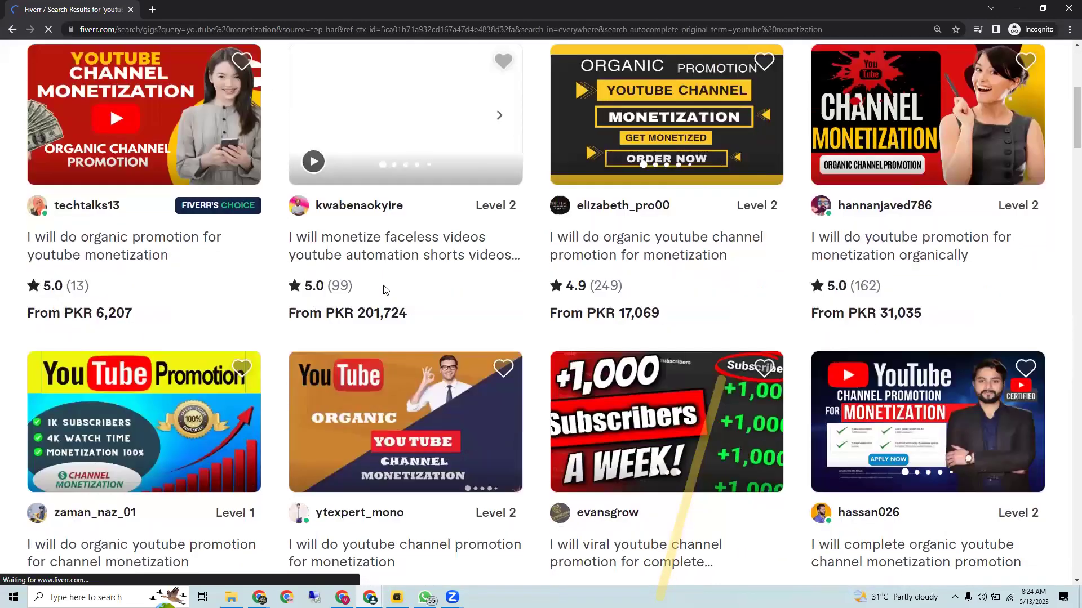
scroll(384, 290, "down", 3)
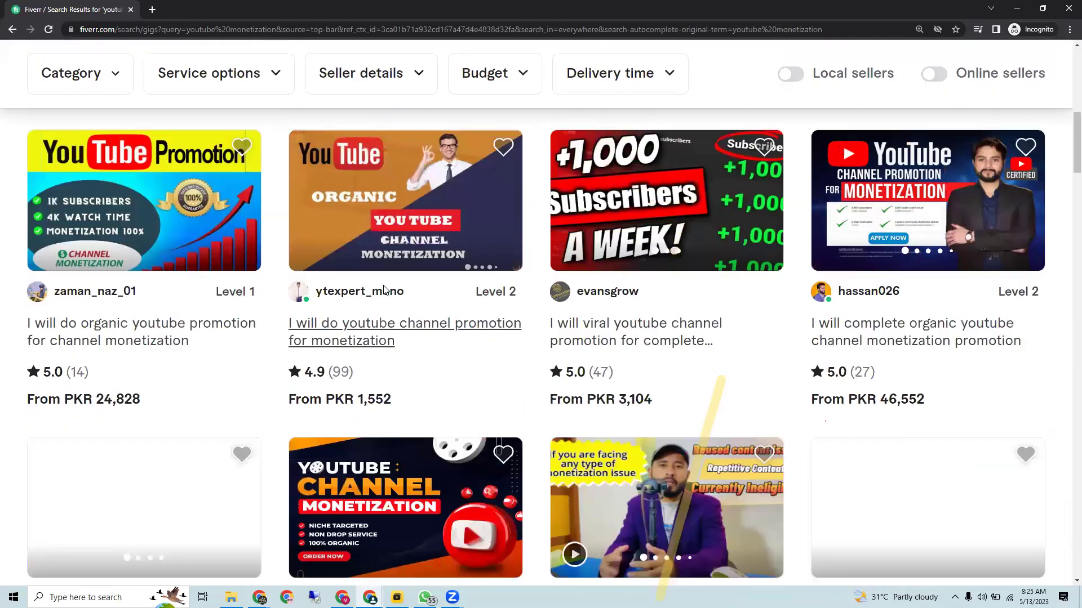
scroll(384, 290, "down", 8)
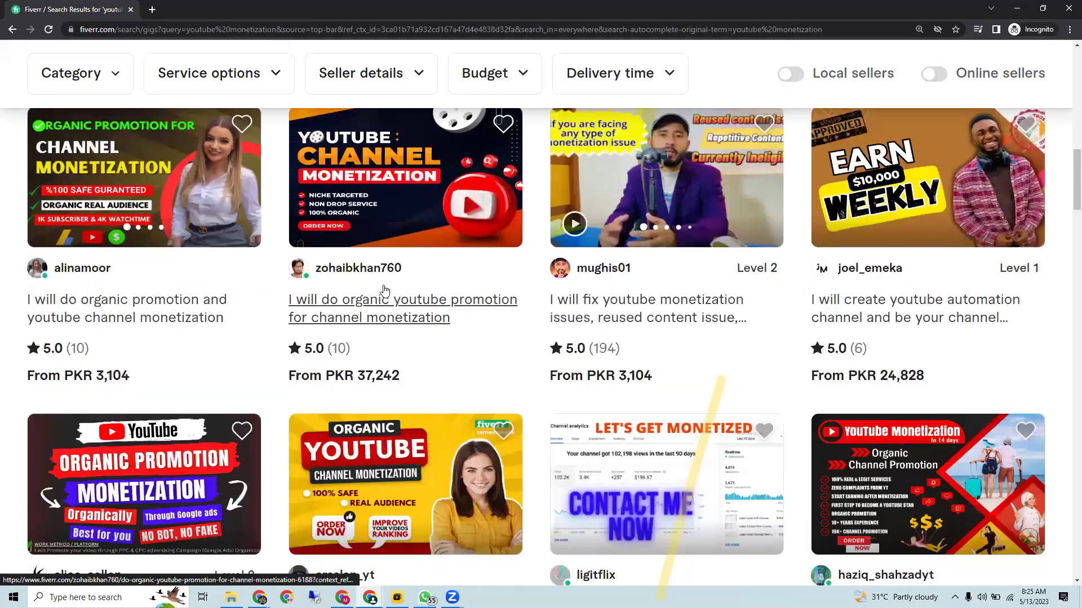
scroll(384, 290, "down", 19)
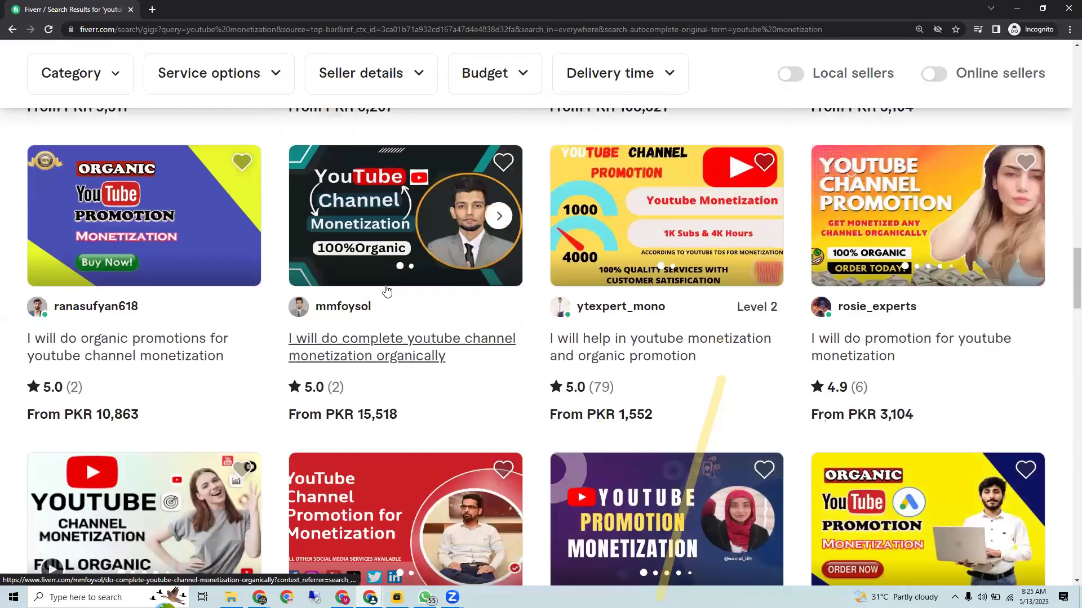
scroll(394, 333, "down", 5)
scroll(401, 332, "up", 6)
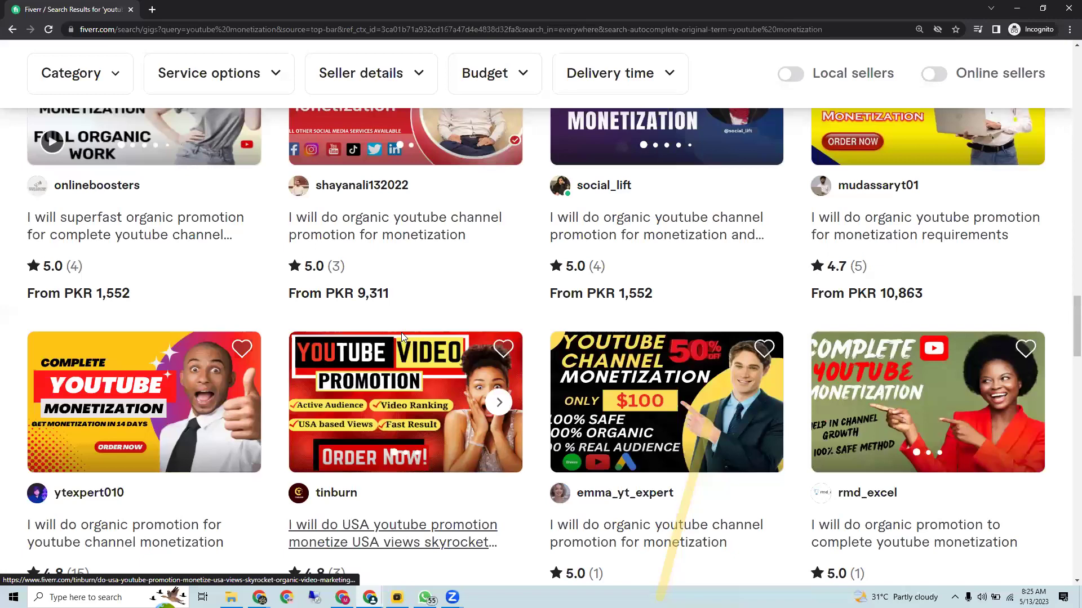
scroll(403, 337, "down", 13)
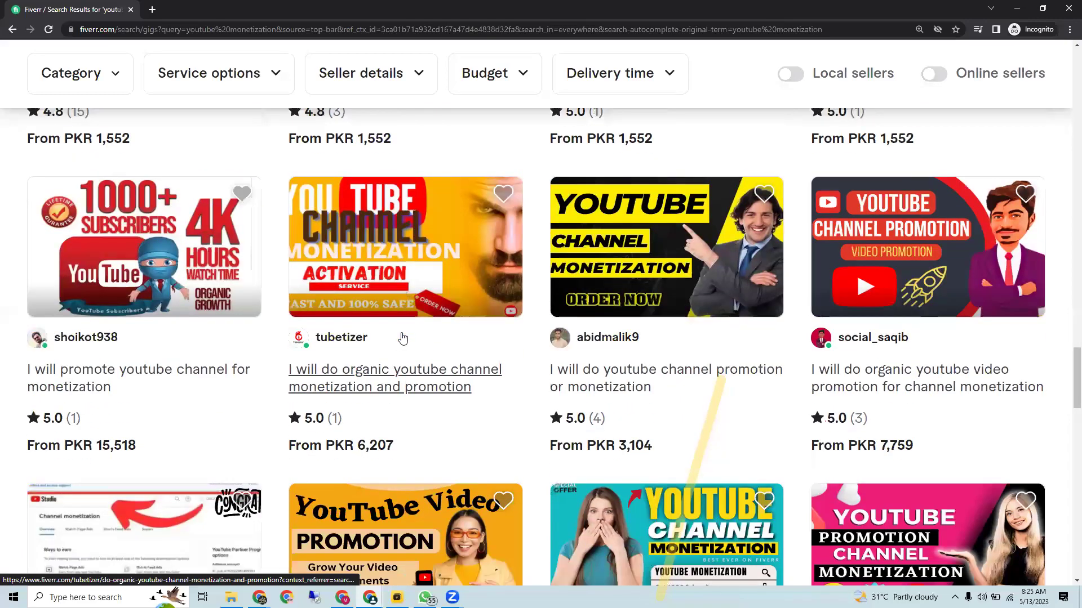
scroll(402, 337, "down", 6)
scroll(402, 336, "up", 3)
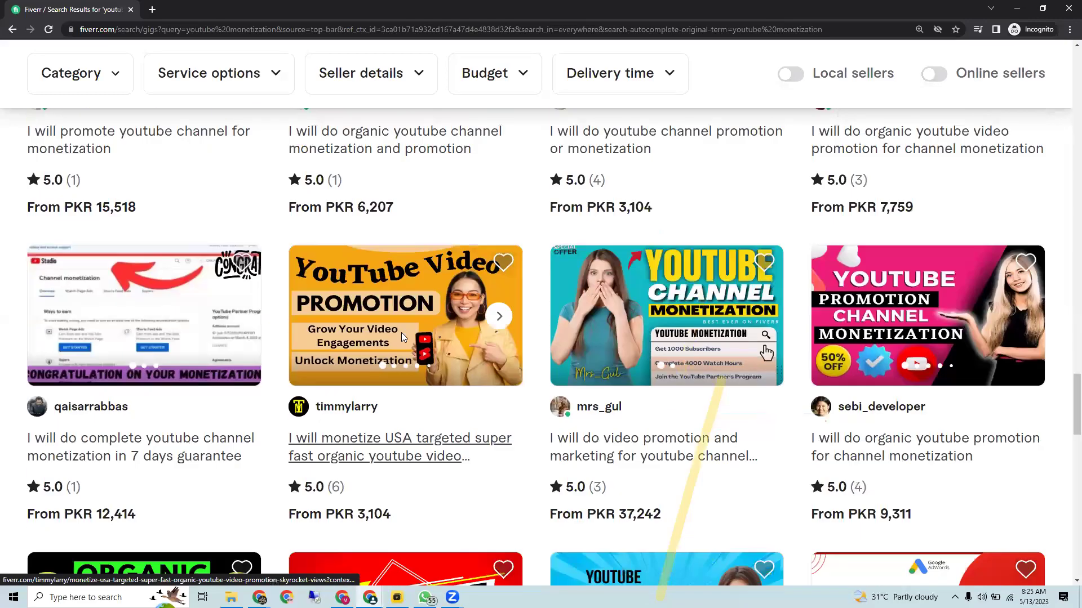
scroll(401, 336, "up", 3)
scroll(402, 337, "down", 10)
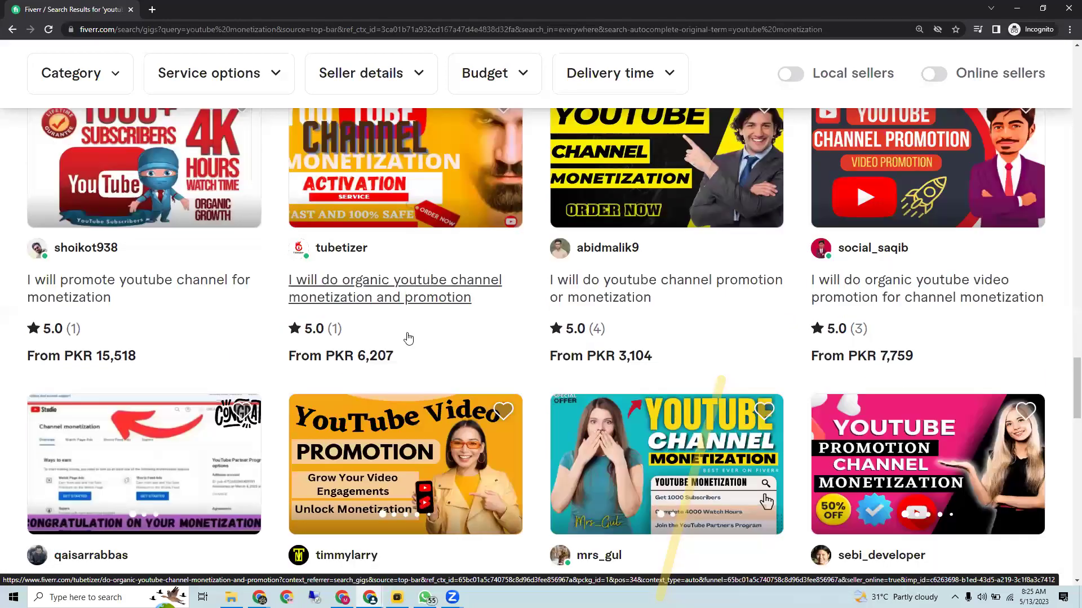
scroll(413, 336, "down", 5)
scroll(413, 336, "up", 8)
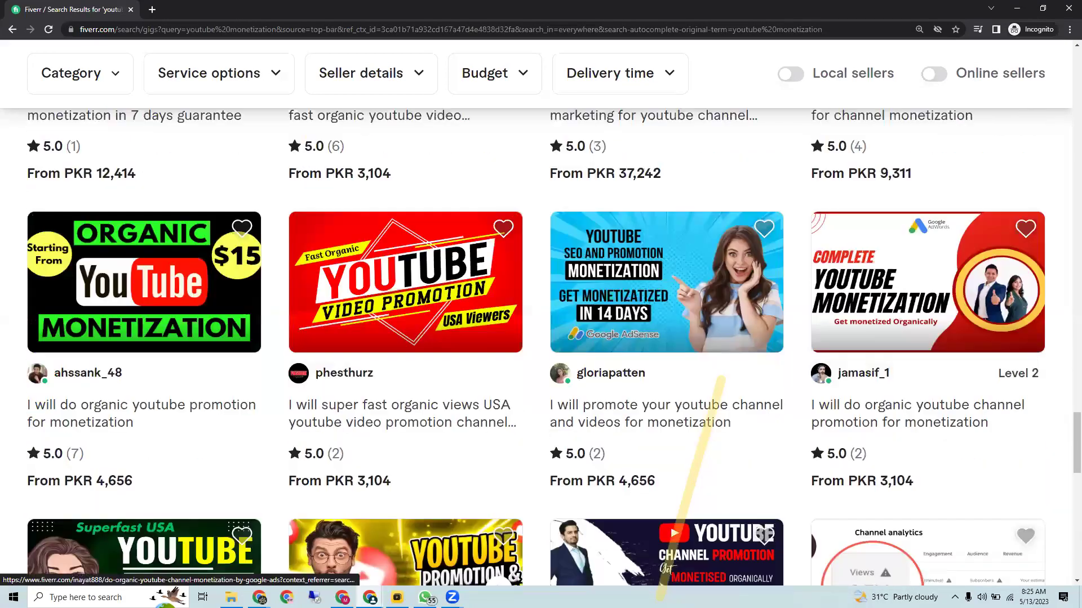
scroll(766, 162, "down", 15)
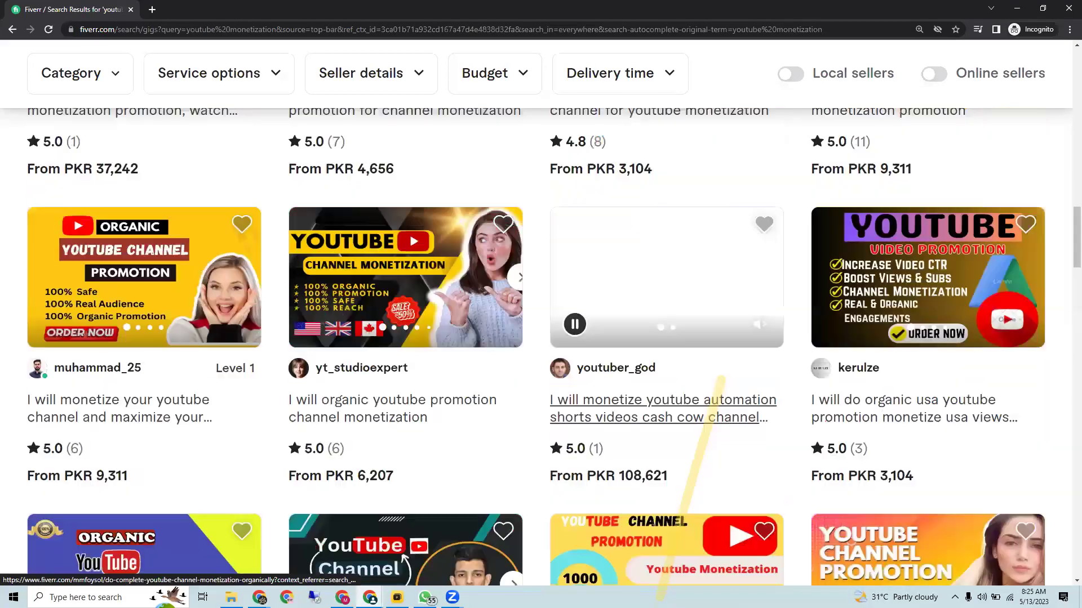
scroll(541, 338, "up", 4)
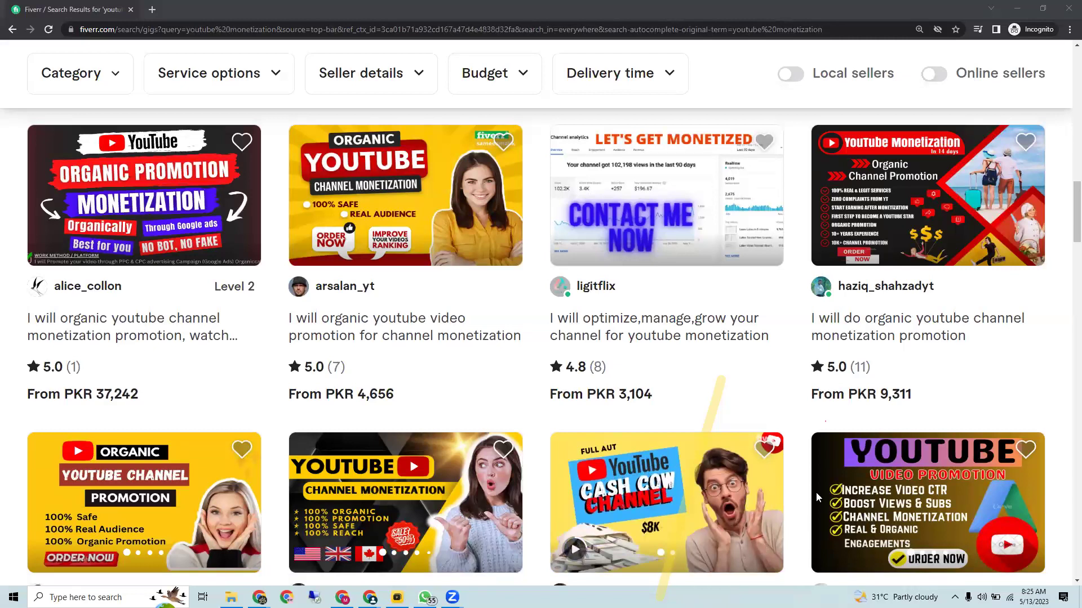
scroll(738, 455, "down", 8)
scroll(481, 154, "up", 7)
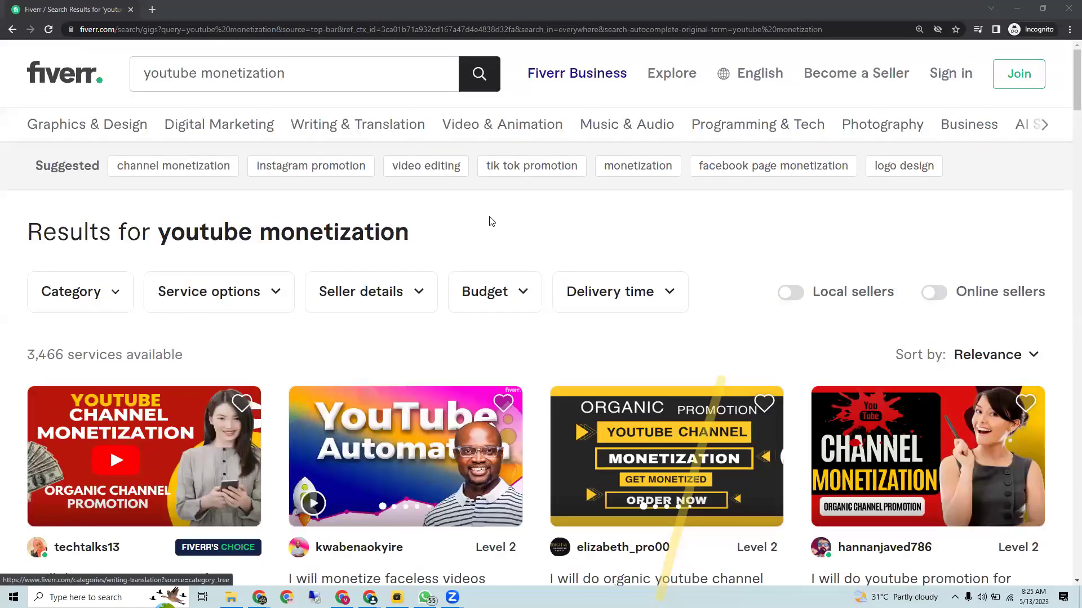
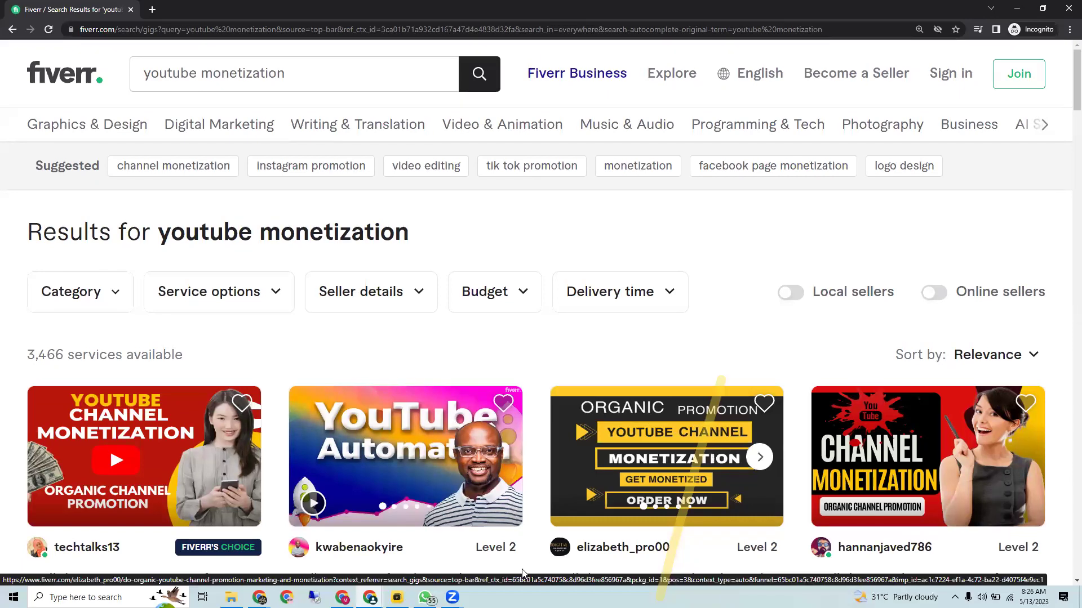
- Switch to the "keywords for fiverr" spreadsheet in Google Sheets and delete Sheet40
left_click(369, 597)
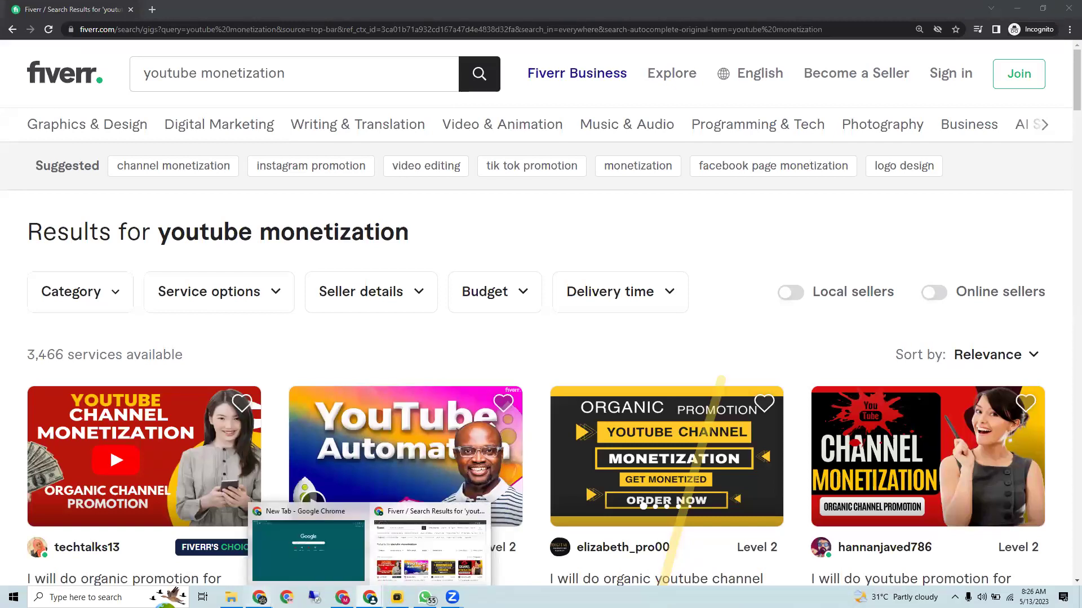
mouse_move(259, 597)
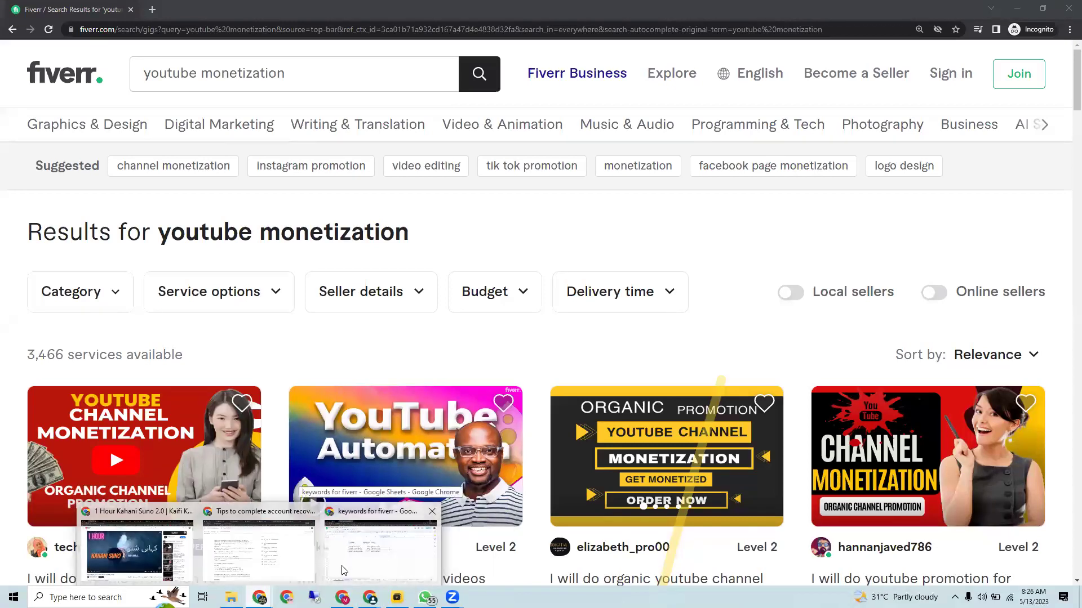
left_click(344, 566)
left_click(234, 575)
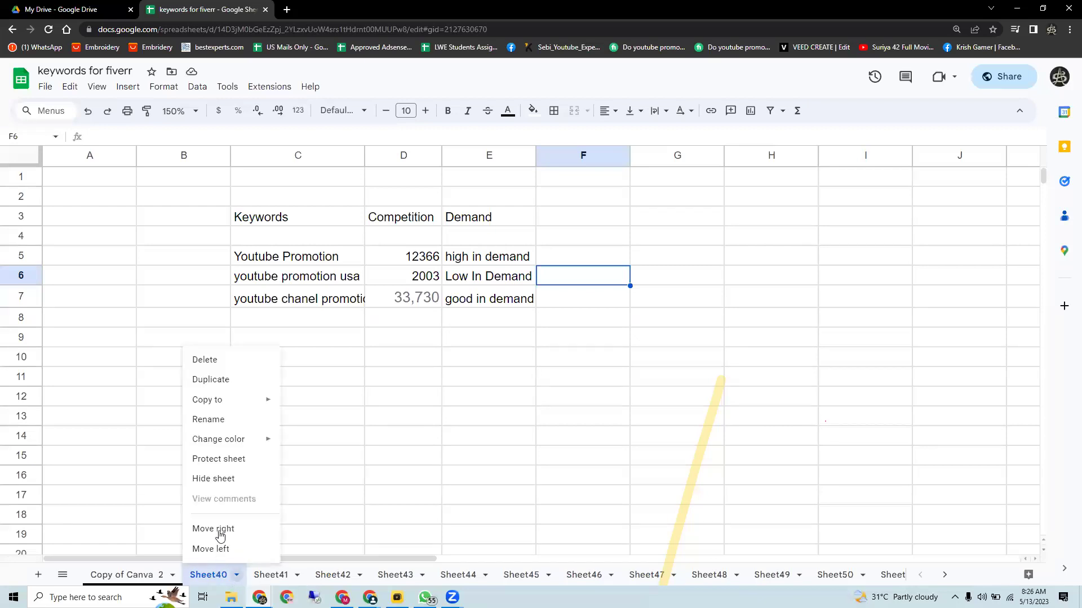
left_click(204, 359)
left_click(671, 354)
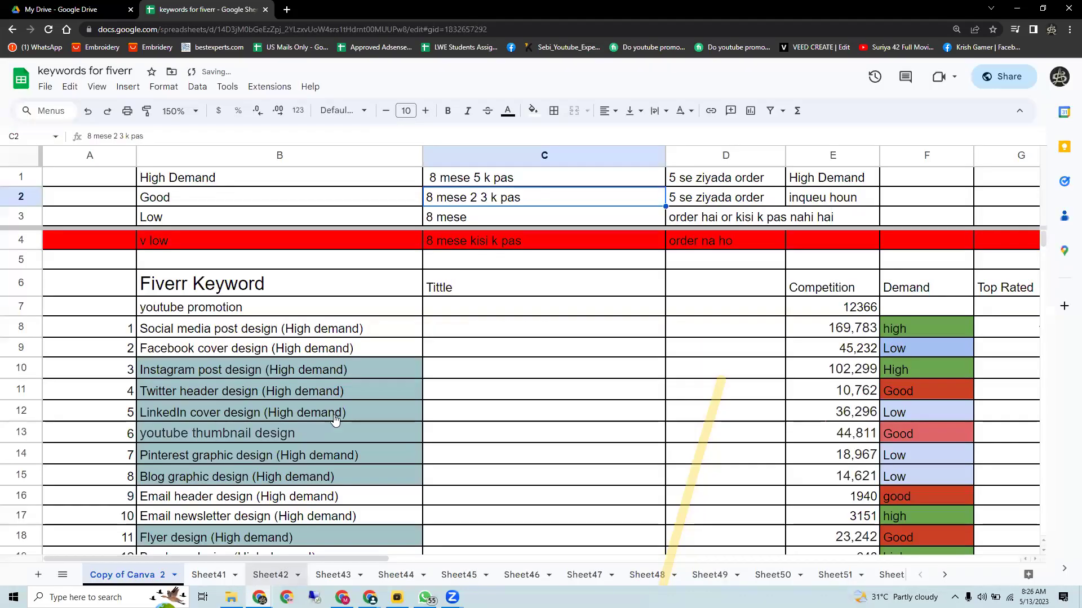
- Delete Sheet42 and Sheet41 from the spreadsheet, confirming each deletion
left_click(297, 575)
left_click(329, 369)
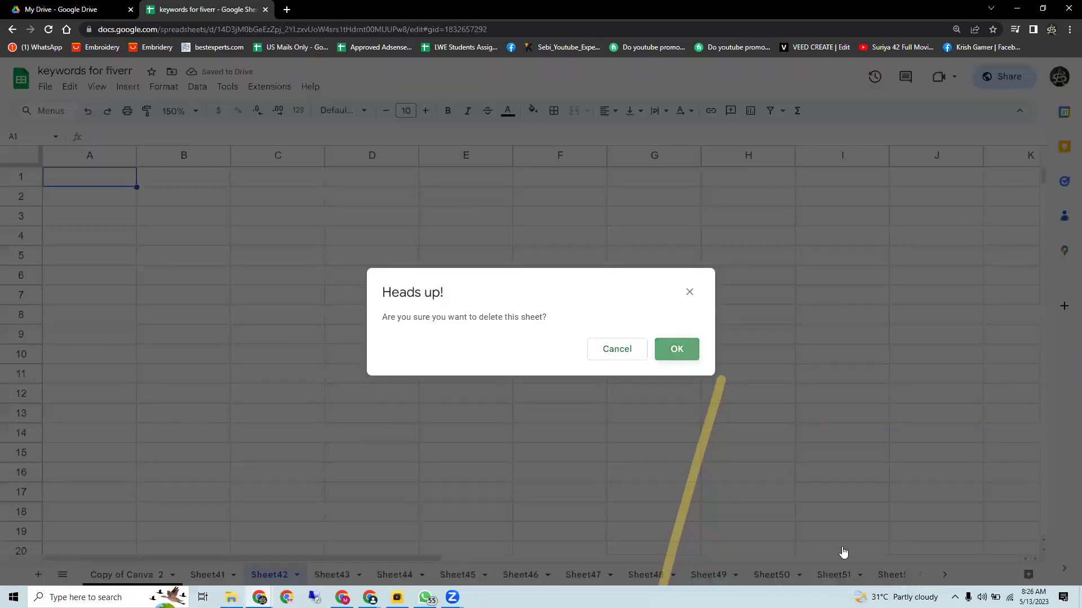
left_click(673, 350)
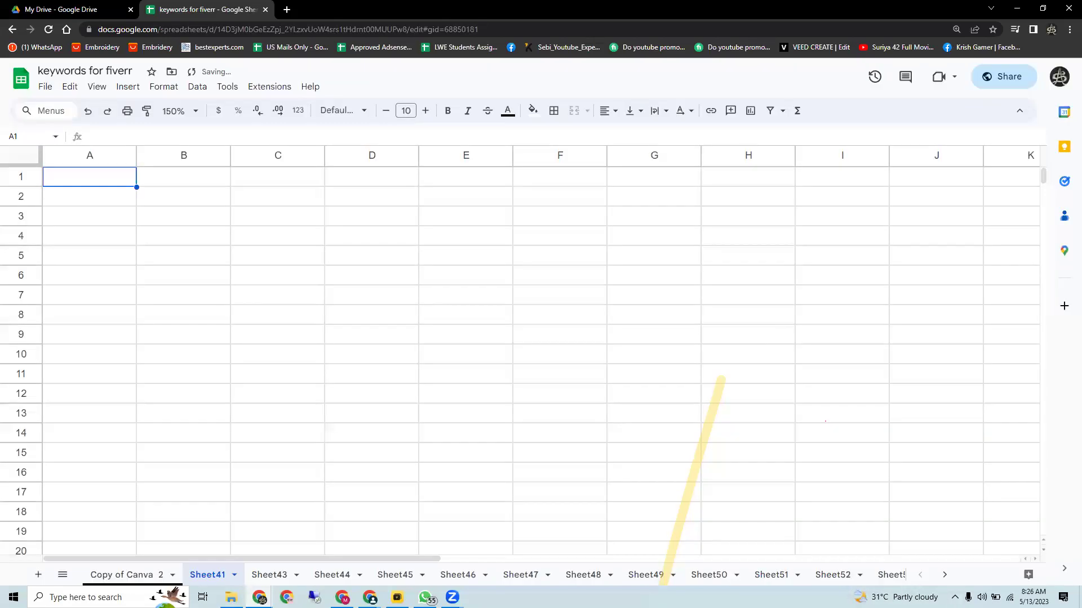
left_click(214, 575)
left_click(215, 357)
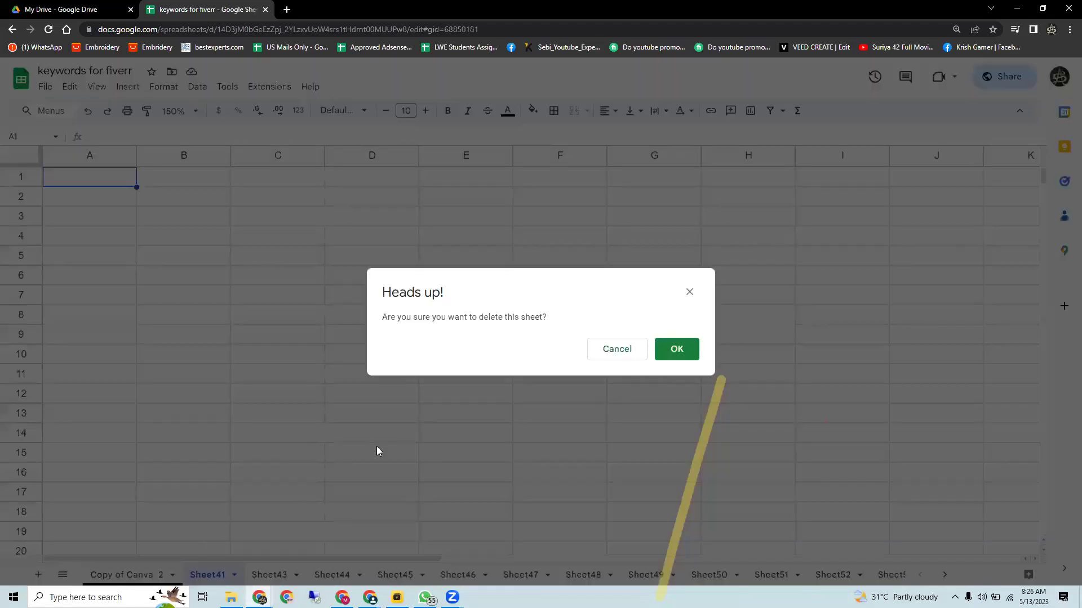
left_click(674, 352)
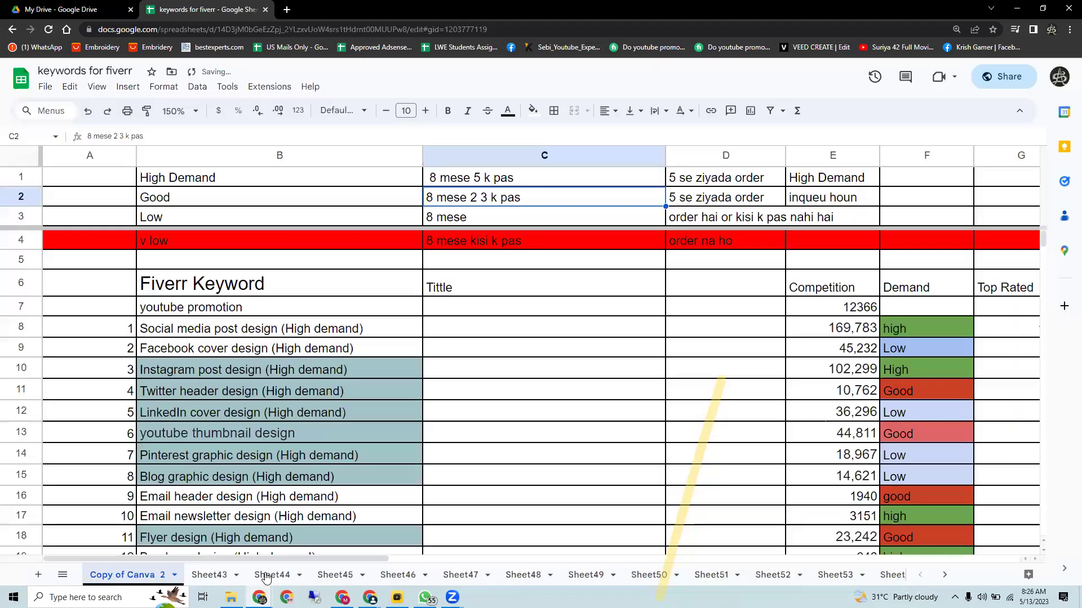
- Delete Sheet44 and Sheet46 from the spreadsheet, confirming each deletion
left_click(299, 575)
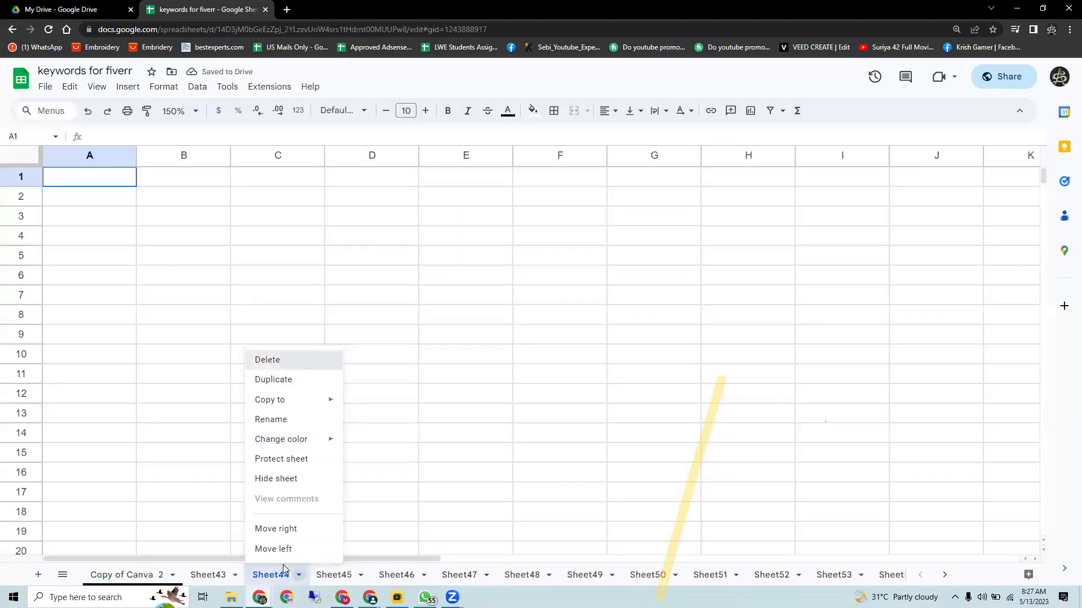
left_click(300, 364)
left_click(676, 349)
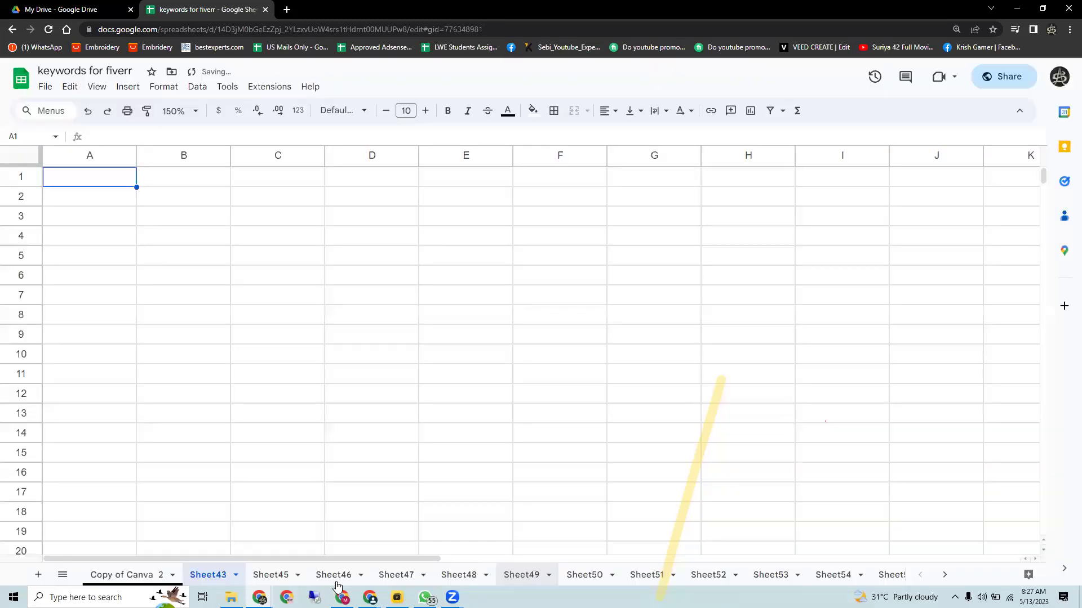
left_click(360, 576)
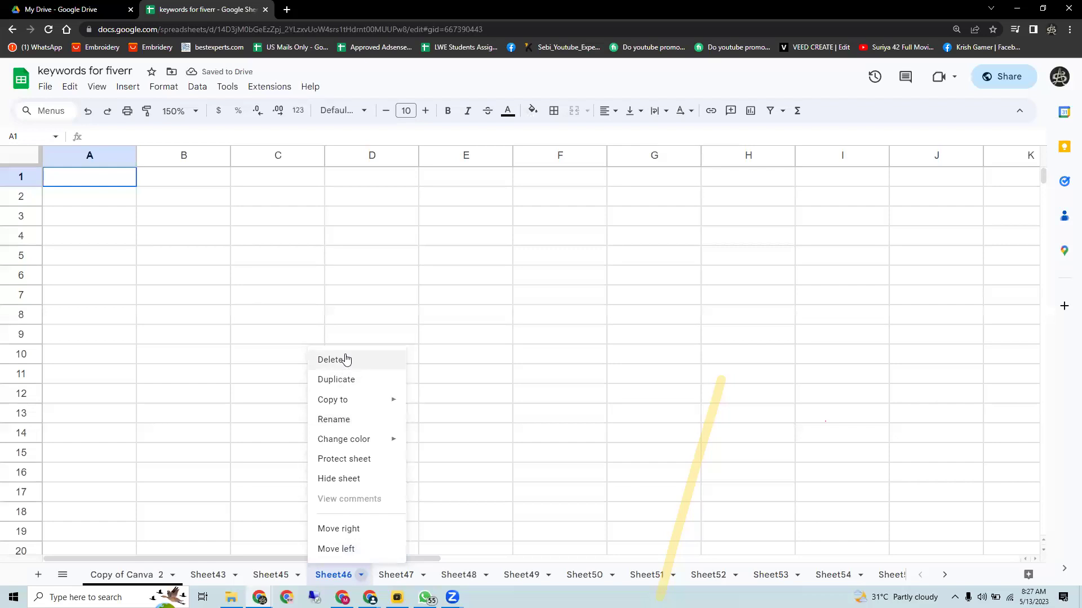
left_click(344, 359)
left_click(670, 348)
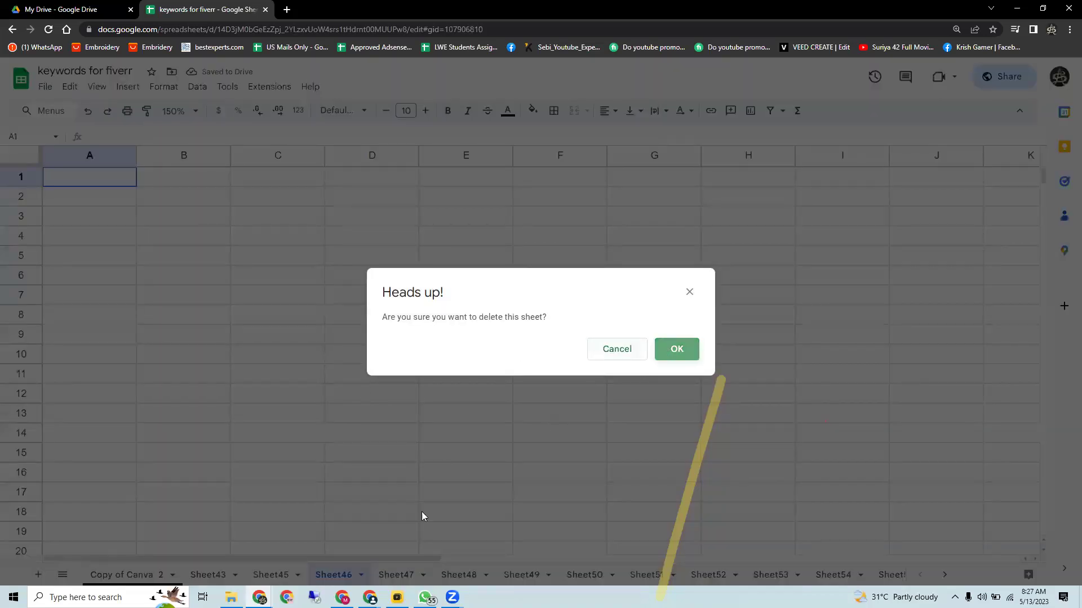
- Delete Sheet47 from the spreadsheet and confirm the deletion
left_click(360, 575)
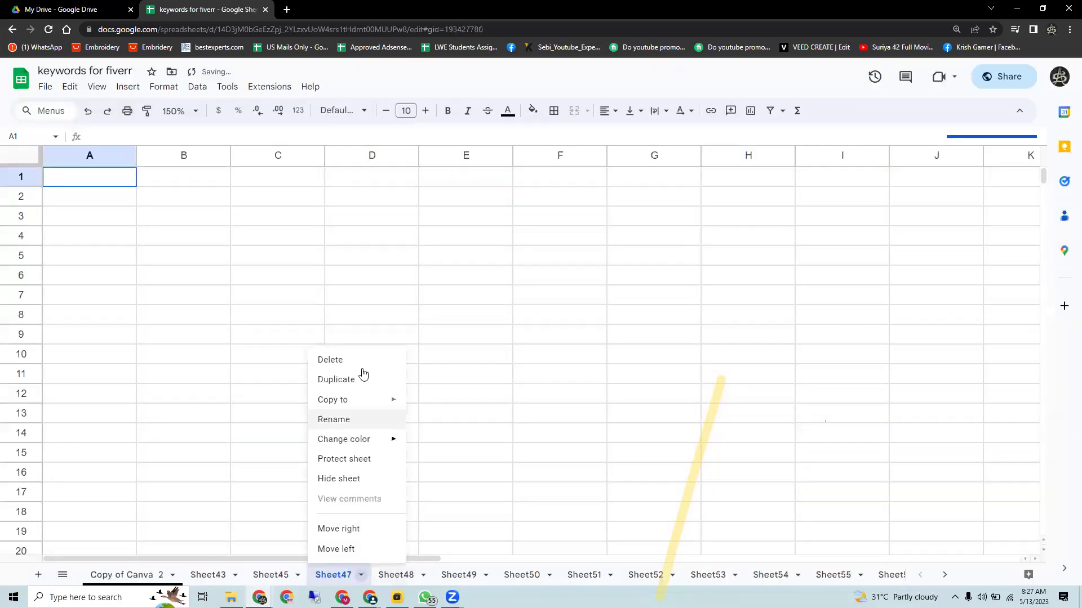
left_click(361, 359)
left_click(679, 352)
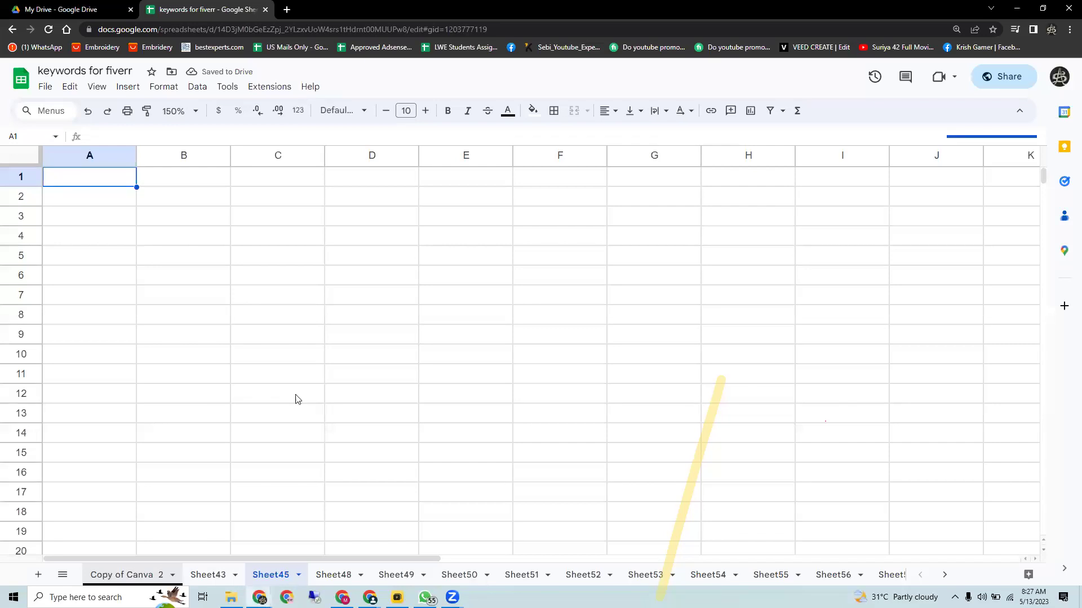
- Look through the design keywords and their demand ratings in the "Copy of Canva 2" sheet, including Facebook ad design and Whiteboard video design
scroll(331, 331, "down", 5)
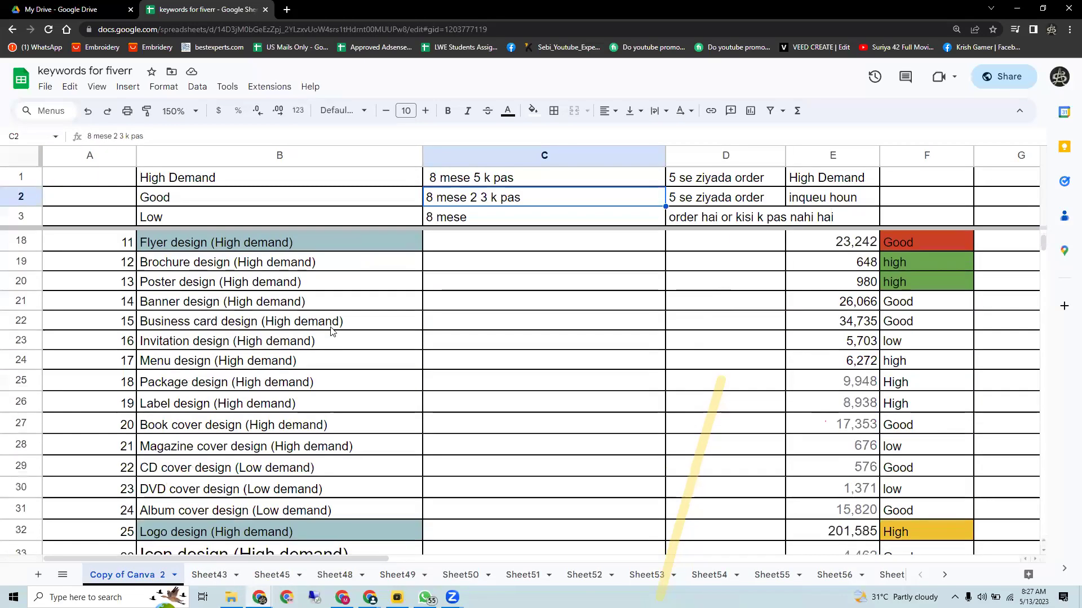
scroll(331, 331, "down", 10)
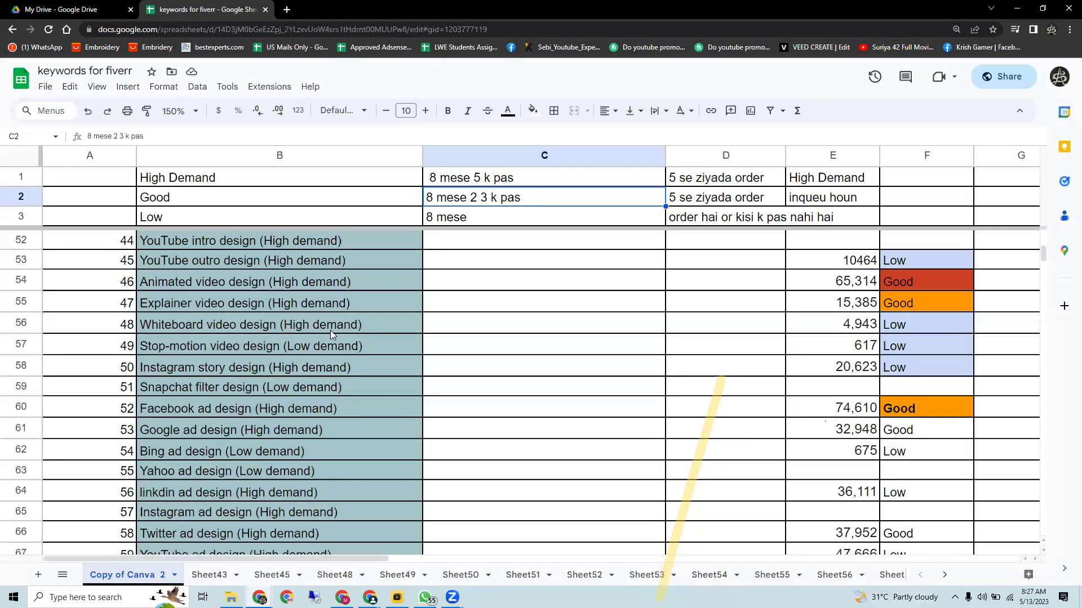
double_click(200, 407)
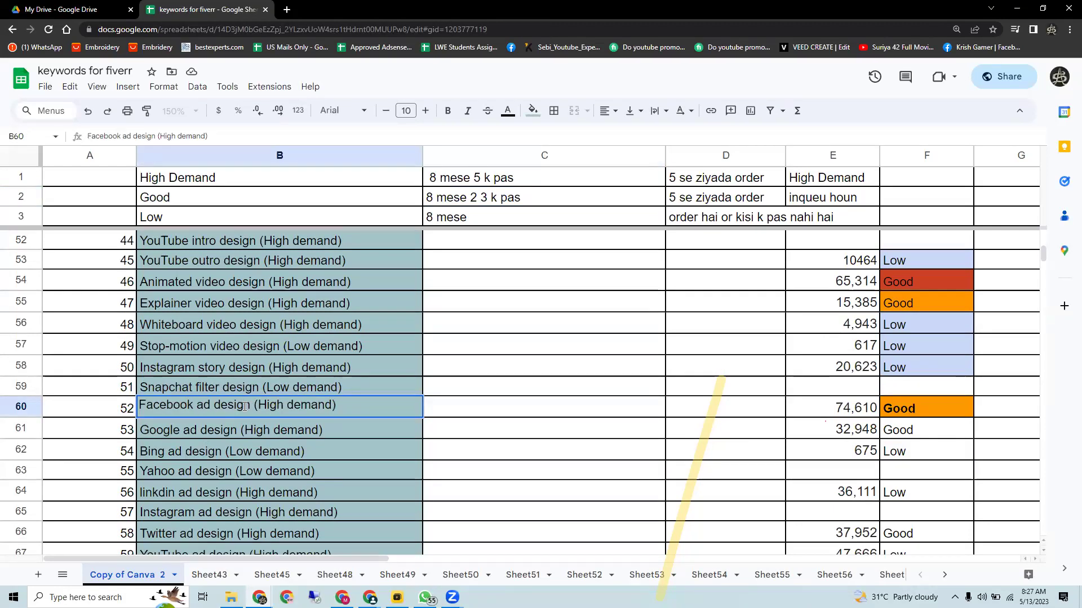
double_click(170, 332)
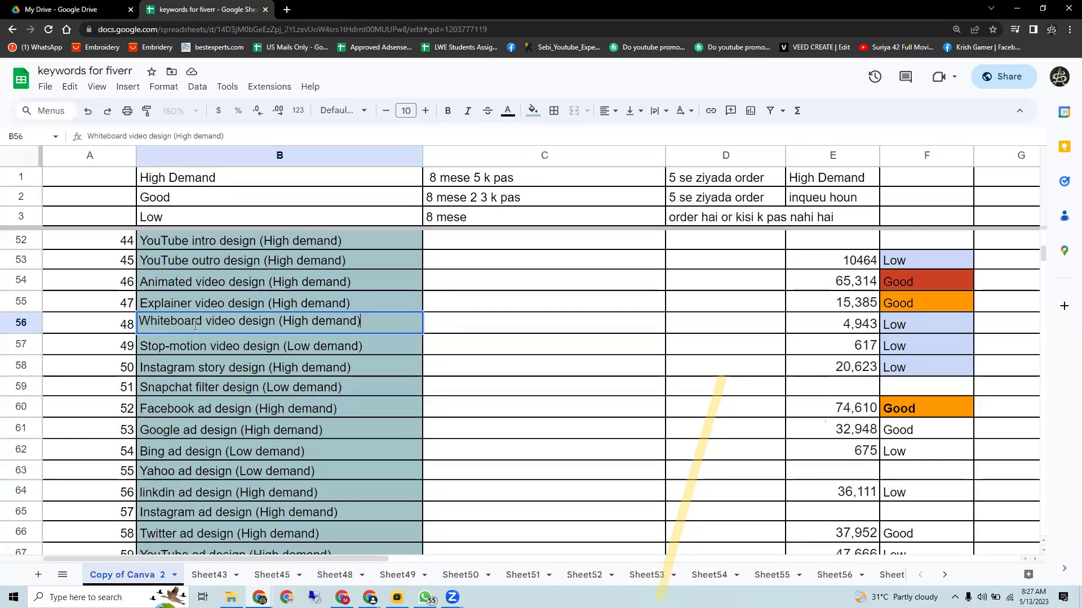
left_click(515, 344)
- Find the "Icon design" keyword in row 33 and examine its wording and demand note
scroll(423, 355, "up", 2)
scroll(148, 372, "up", 2)
scroll(149, 373, "up", 4)
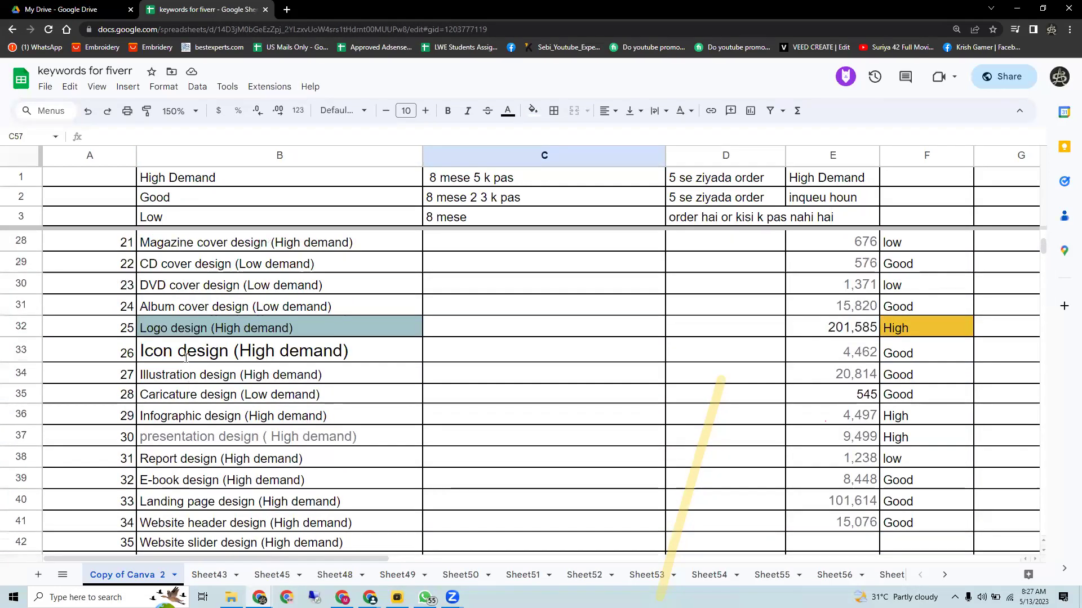
double_click(187, 362)
left_click_drag(210, 353, 200, 354)
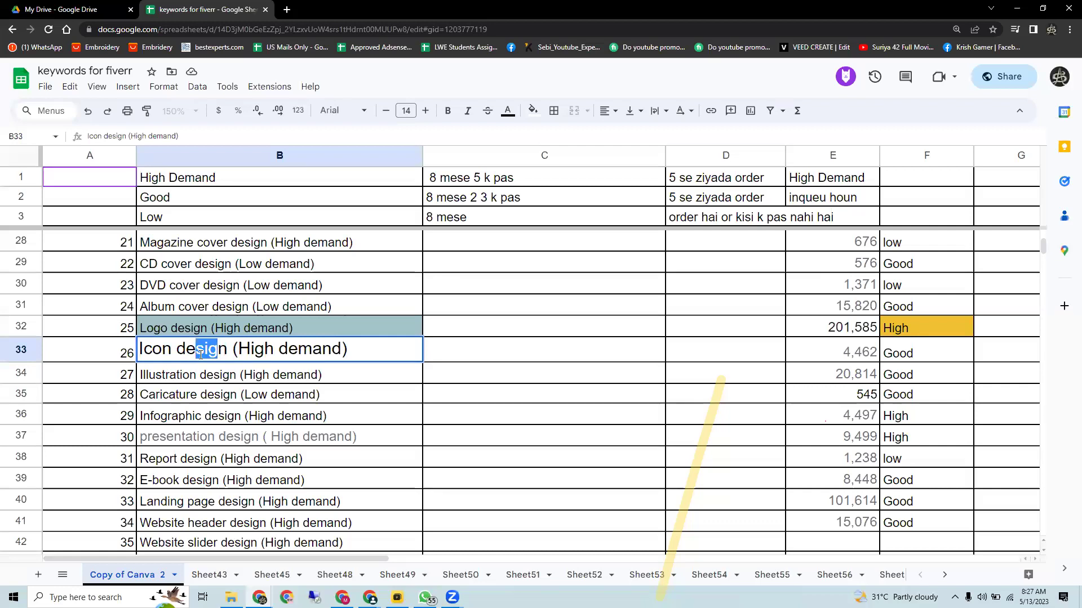
double_click(319, 351)
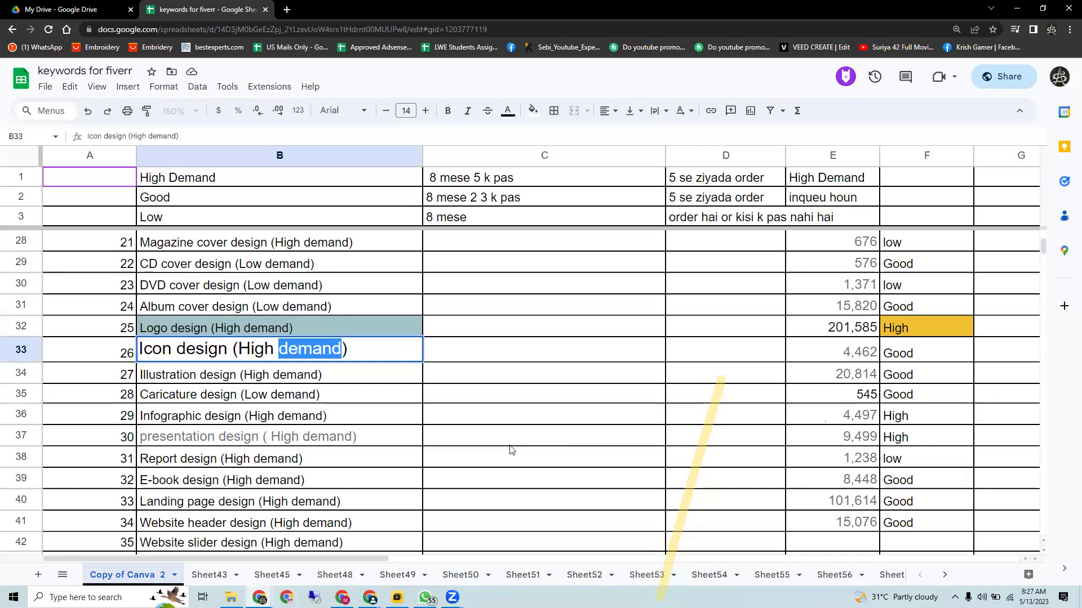
- Switch to the Fiverr window, enter "icon design" as the search term and choose the suggestion "app icon design"
left_click(370, 598)
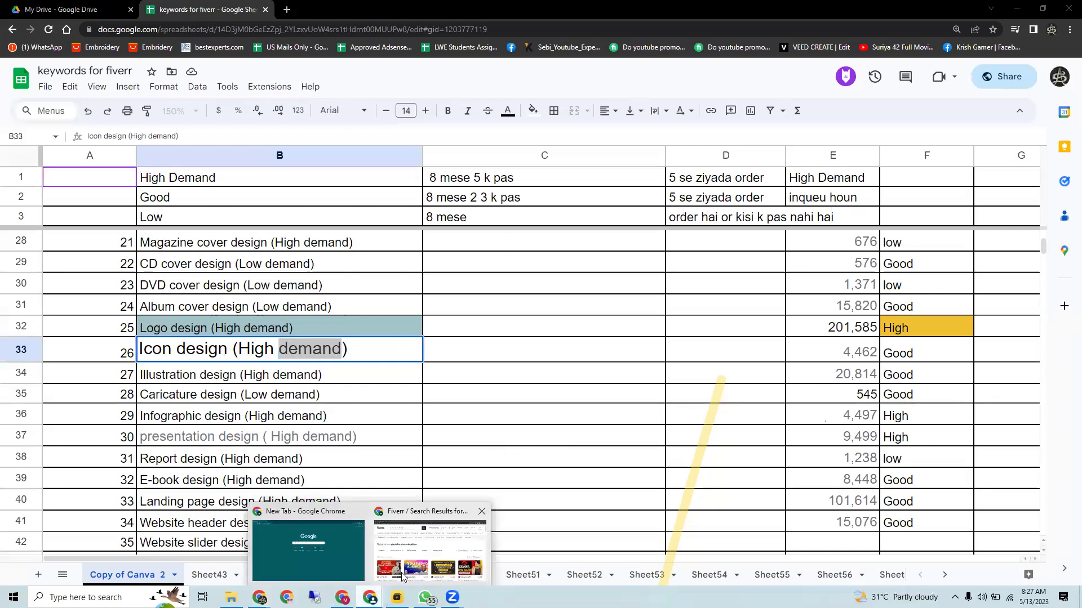
left_click(403, 570)
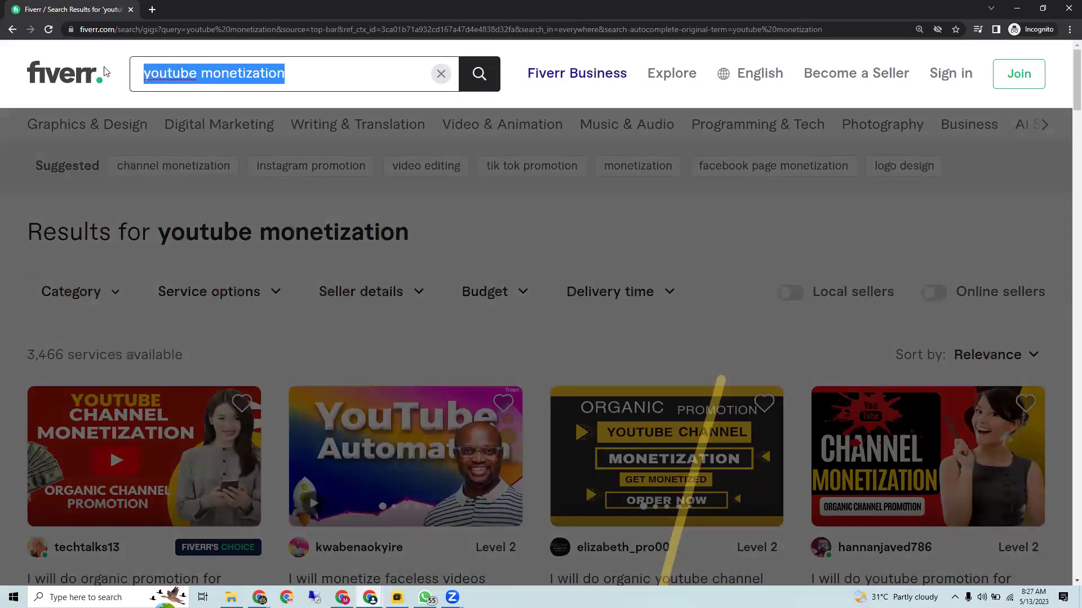
scroll(104, 72, "down", 9)
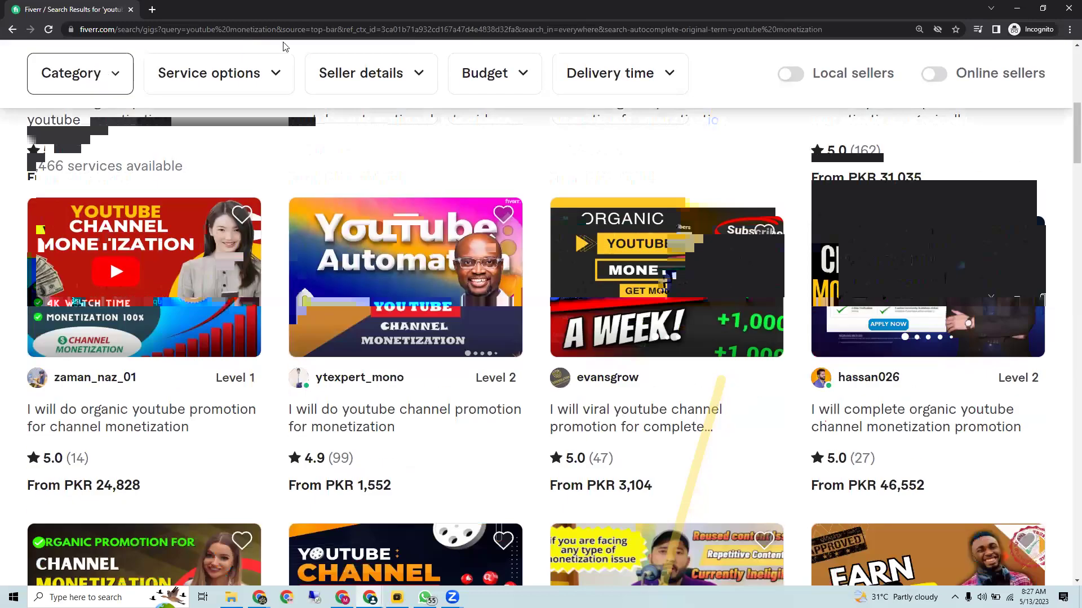
scroll(248, 98, "up", 9)
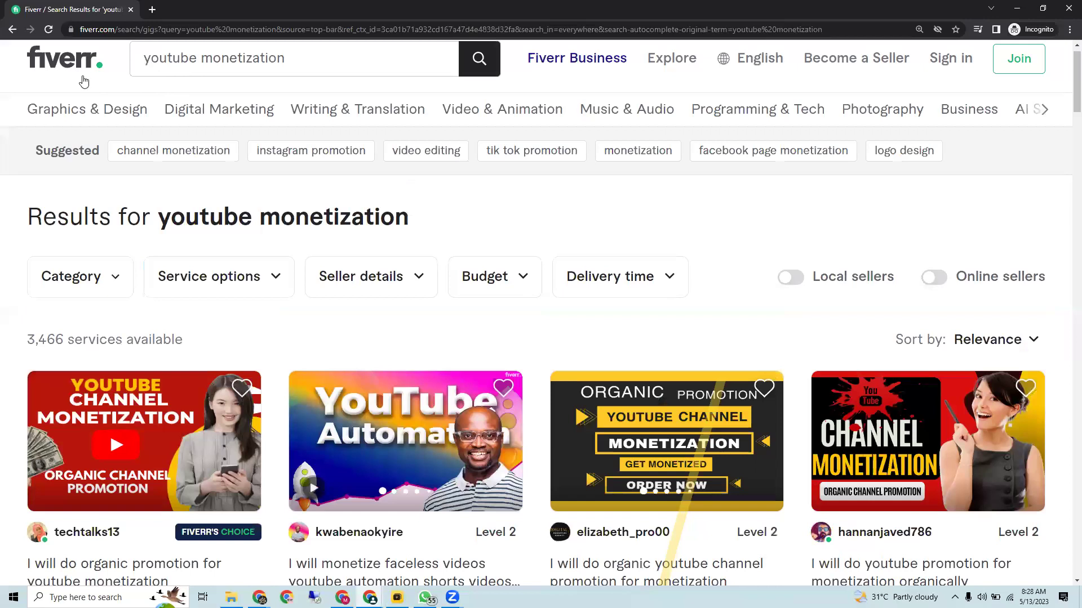
left_click_drag(290, 72, 158, 74)
key("BackSpace")
key("BackSpace")
key("BackSpace")
type("ici")
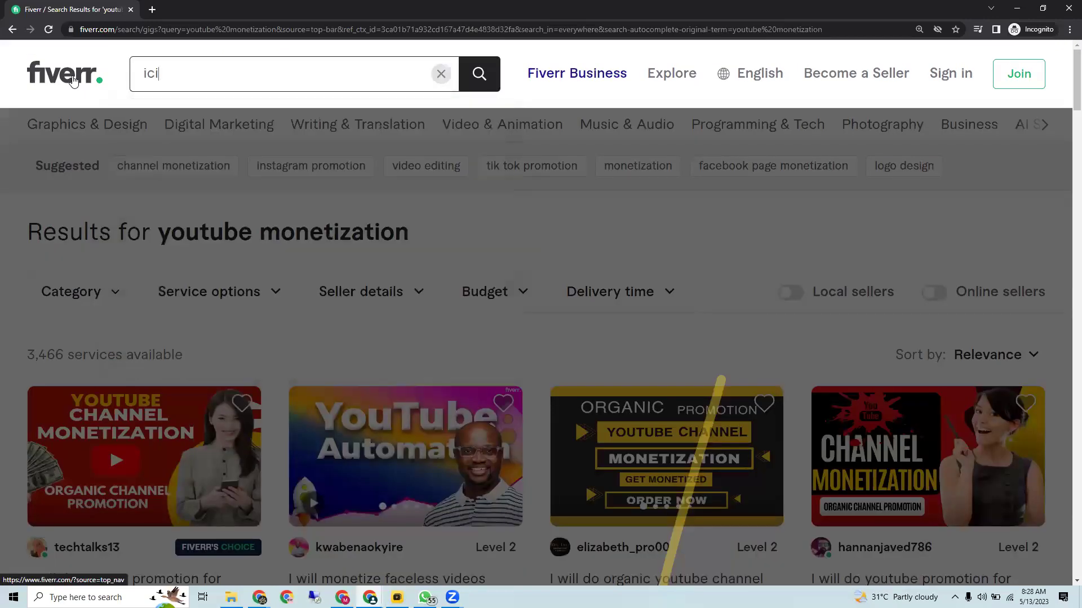
type("n design")
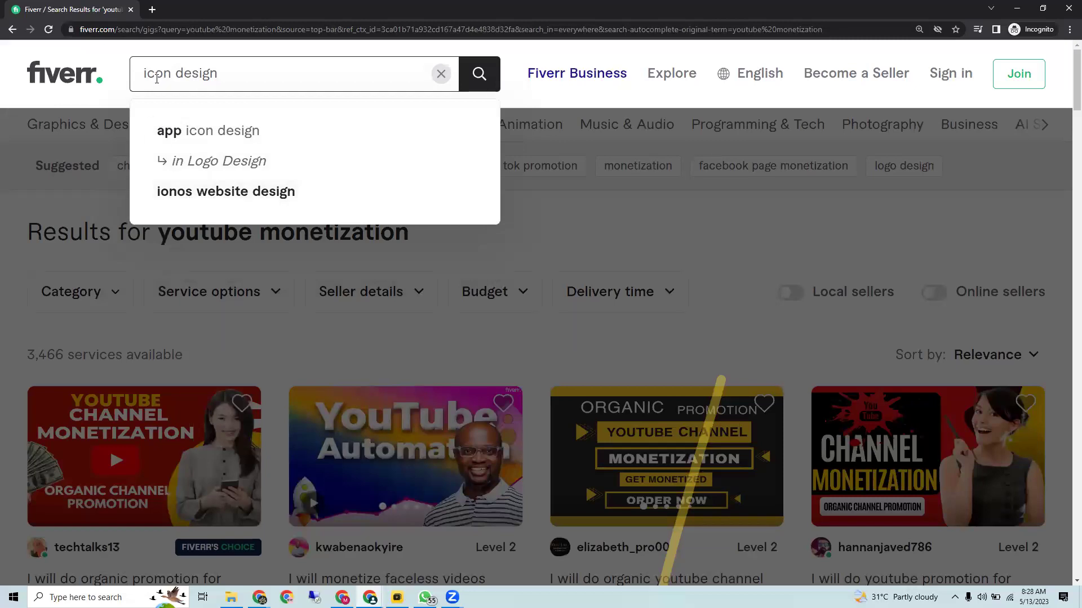
left_click(243, 132)
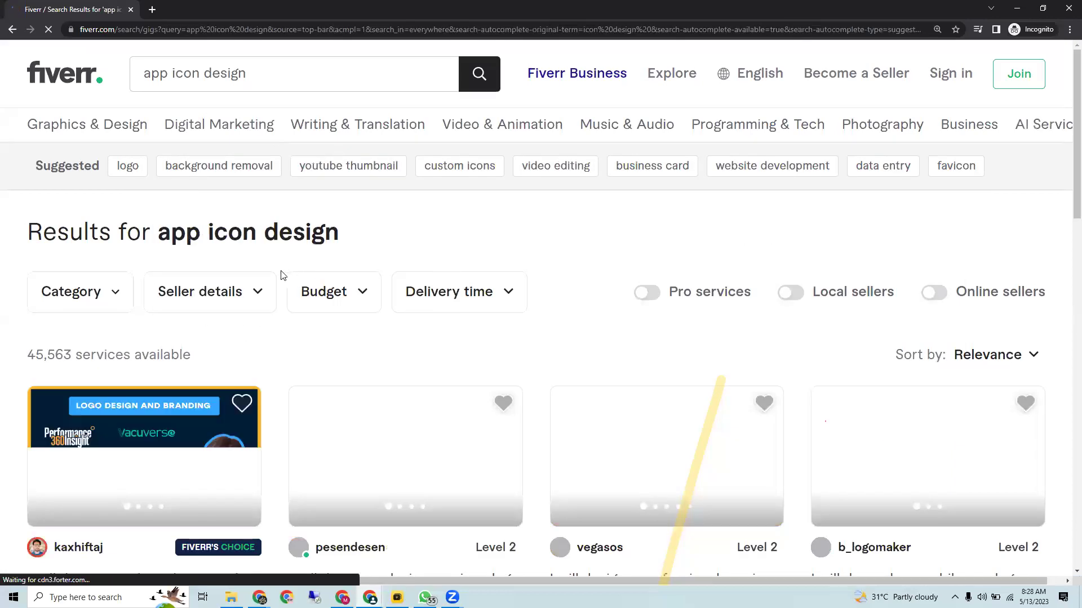
- Examine the number of available services, gig titles and review counts in the "app icon design" results
scroll(283, 275, "down", 1)
left_click_drag(47, 290, 63, 290)
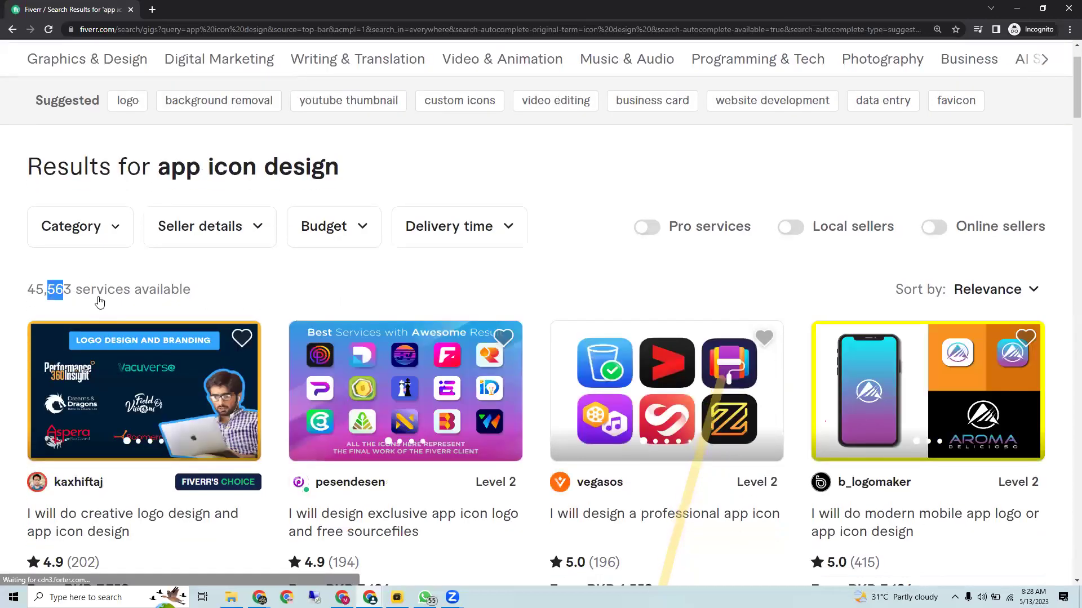
scroll(146, 353, "down", 2)
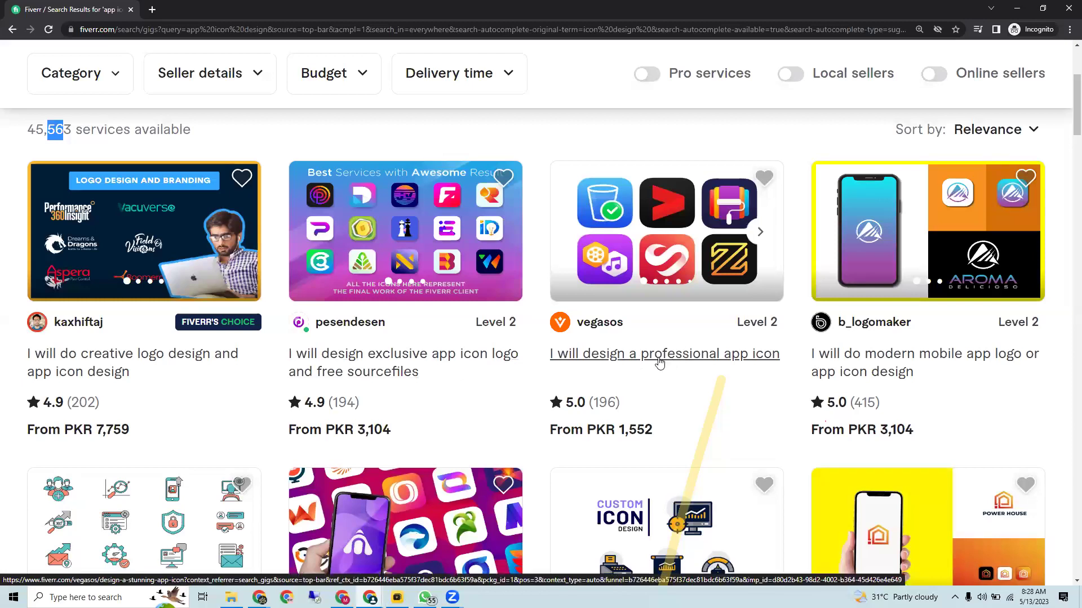
scroll(772, 365, "down", 2)
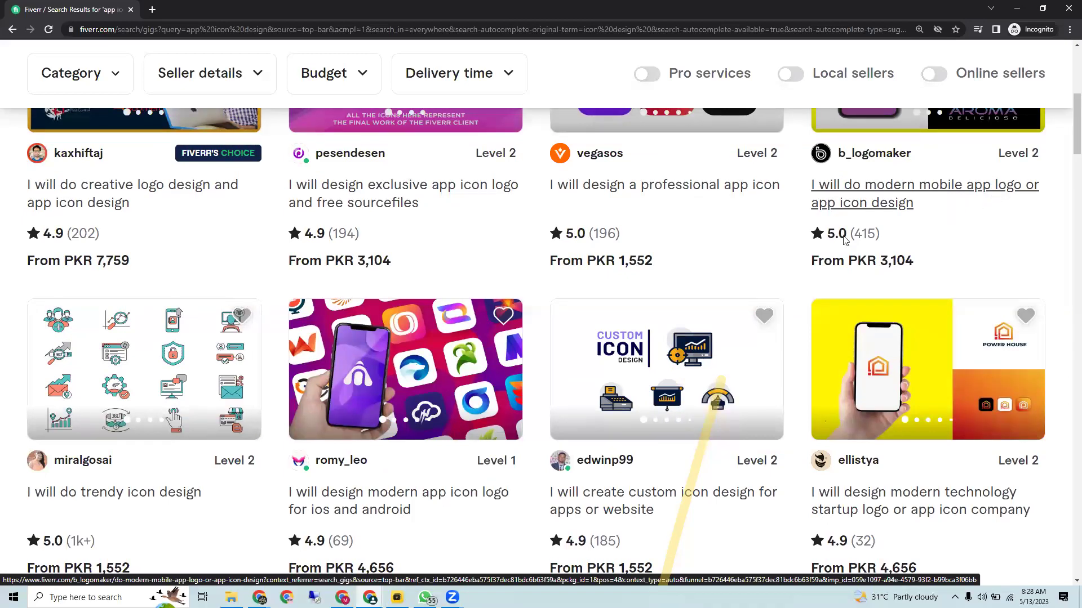
scroll(718, 367, "up", 1)
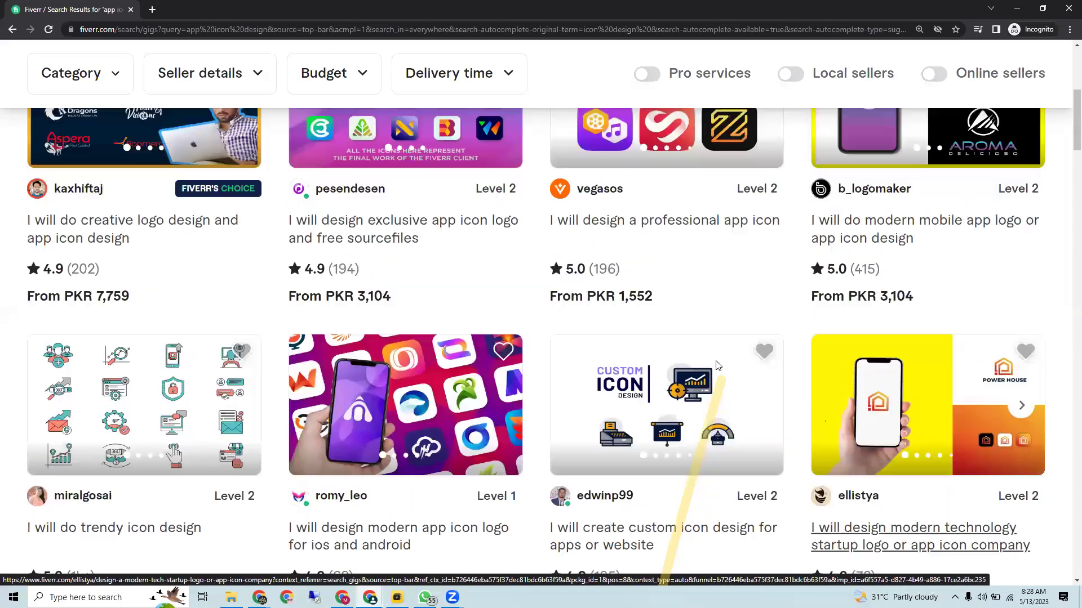
scroll(665, 459, "down", 2)
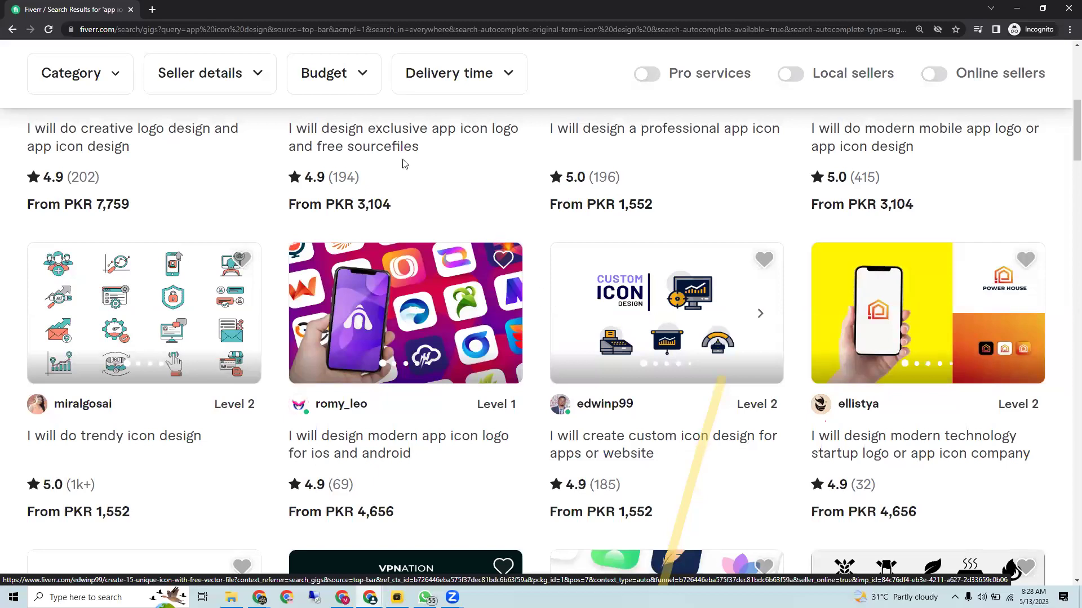
- Change the search term to "custom icon" and choose the suggestion "custom icons"
scroll(190, 91, "up", 5)
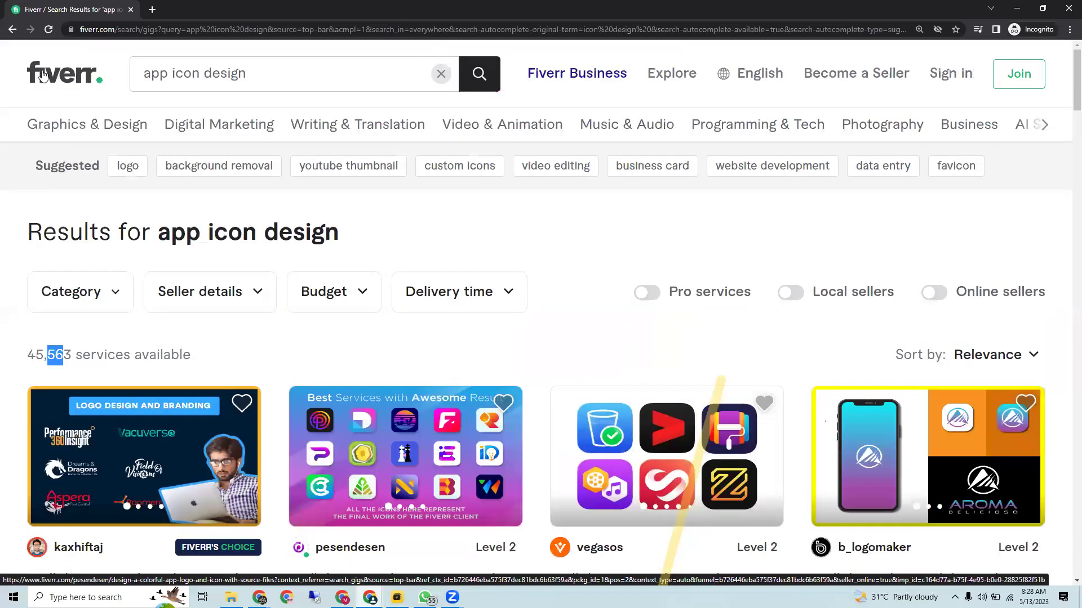
left_click_drag(172, 73, 44, 74)
type("custom")
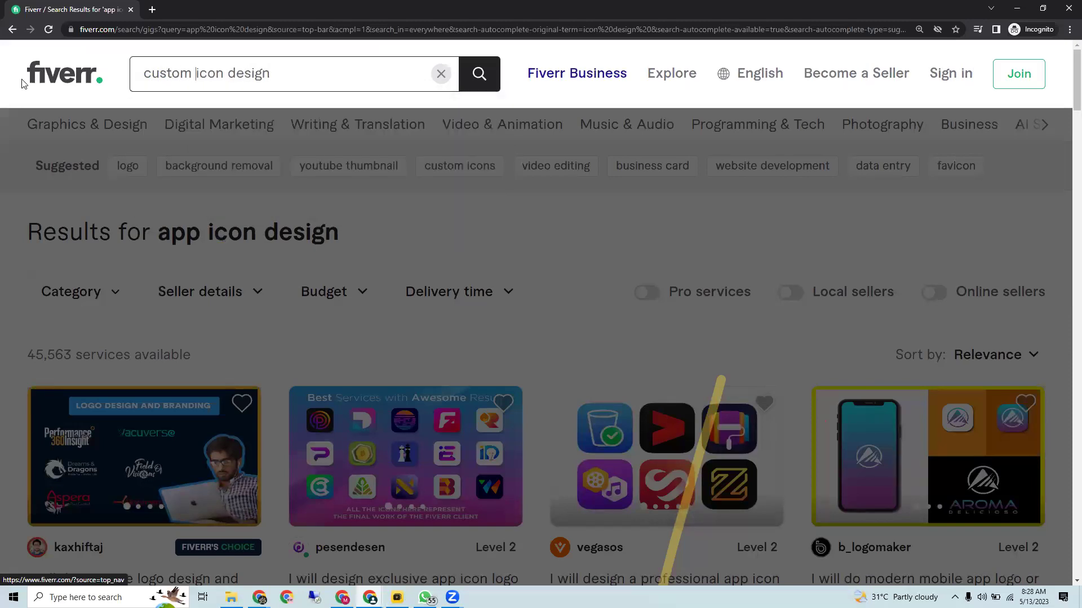
left_click_drag(282, 75, 229, 85)
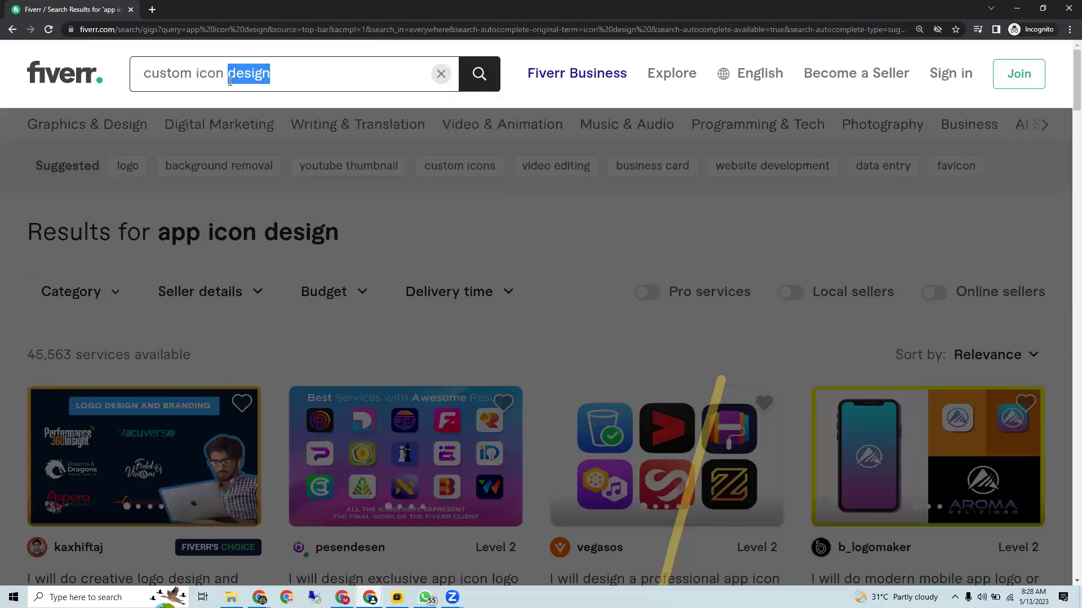
key("BackSpace")
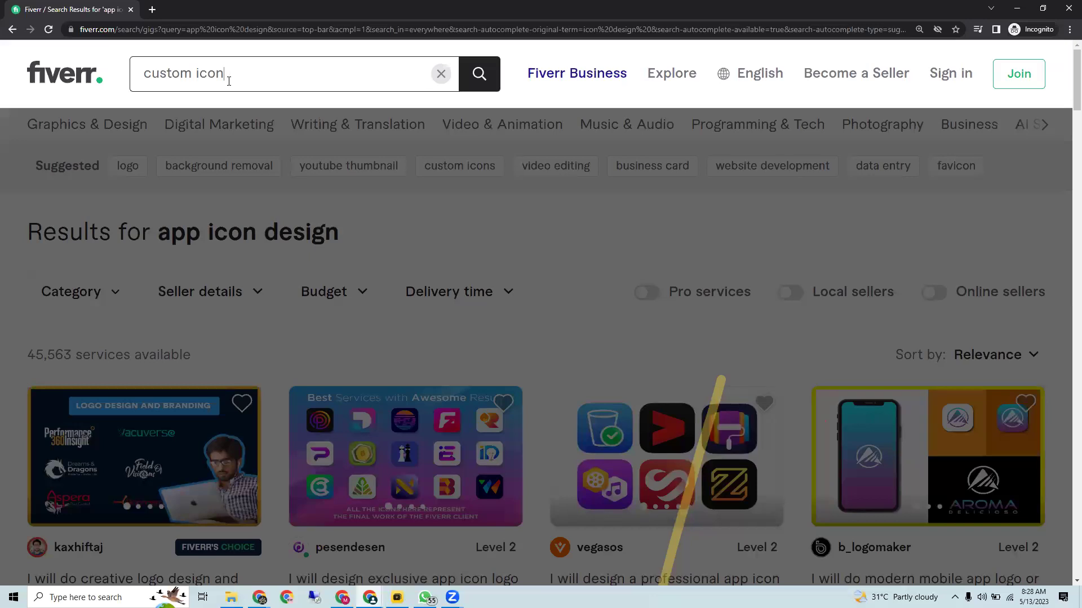
key("BackSpace")
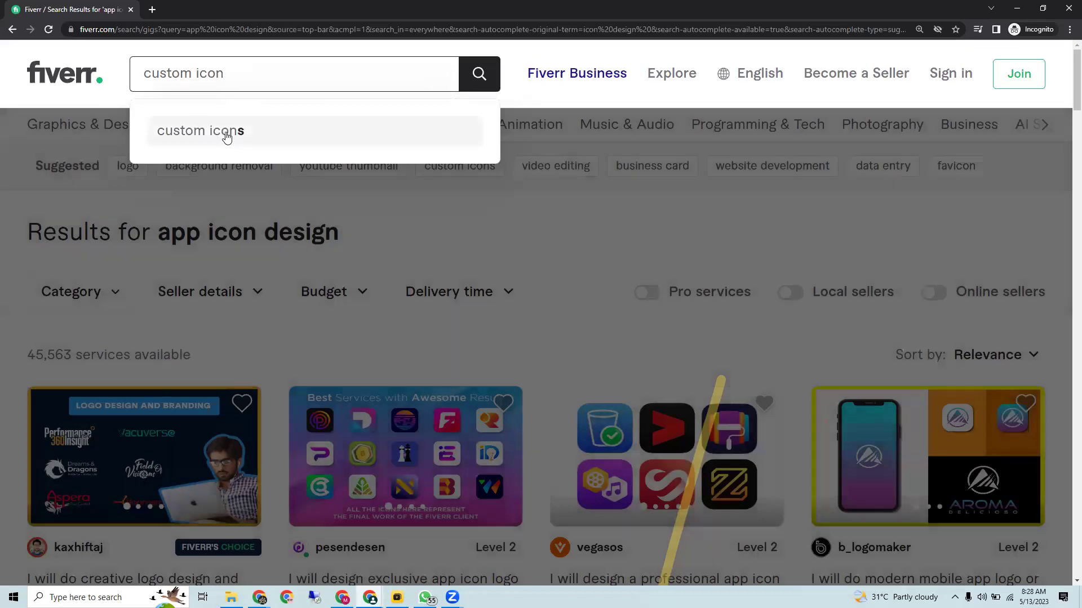
left_click(225, 140)
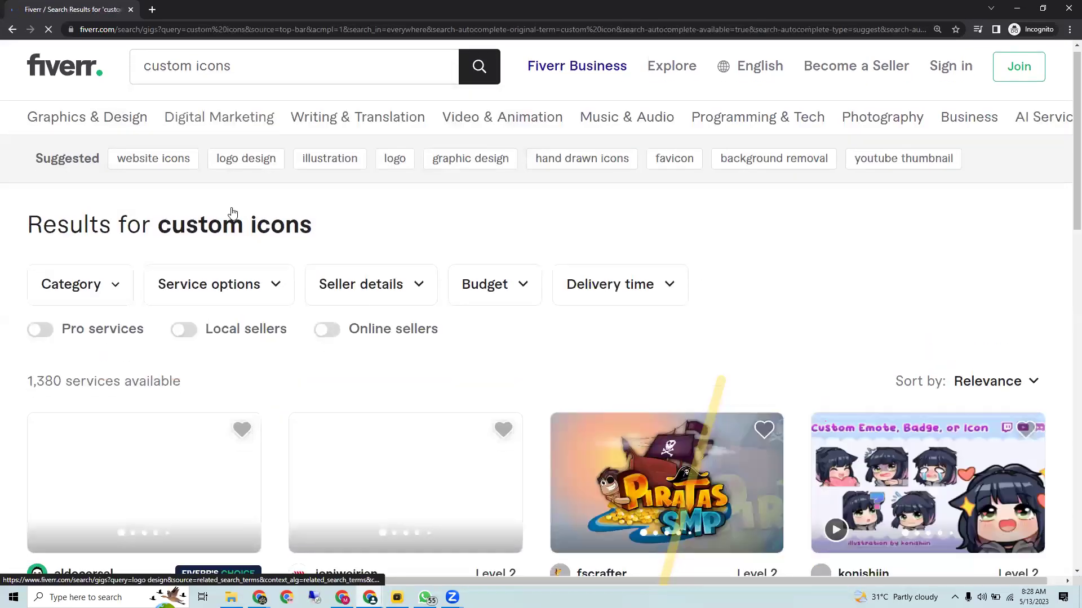
- Check the number of available services for "custom icons"
scroll(121, 197, "down", 4)
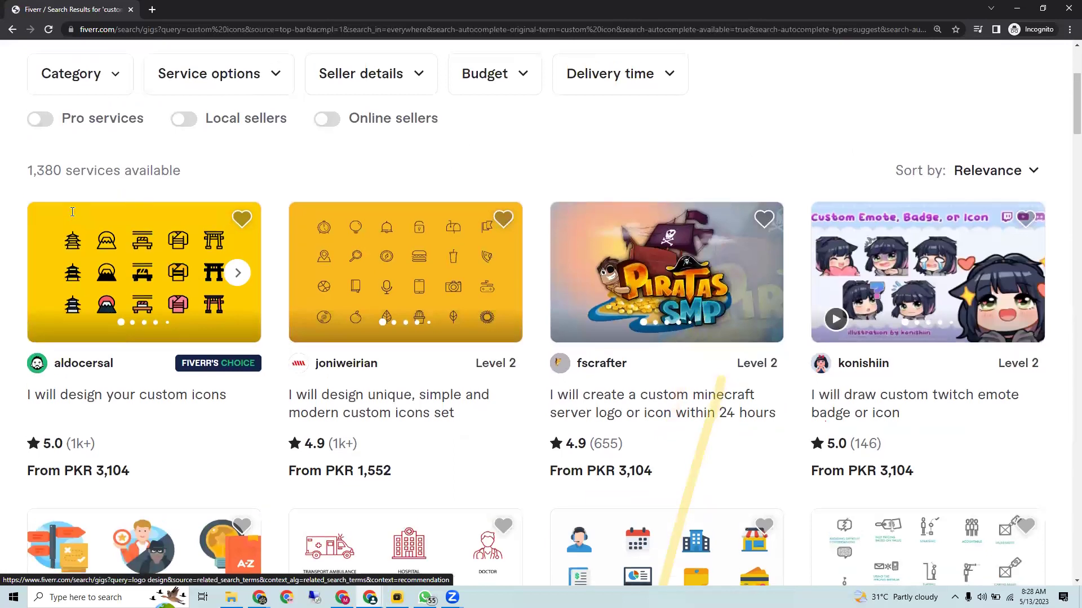
scroll(169, 225, "up", 1)
left_click_drag(26, 220, 40, 227)
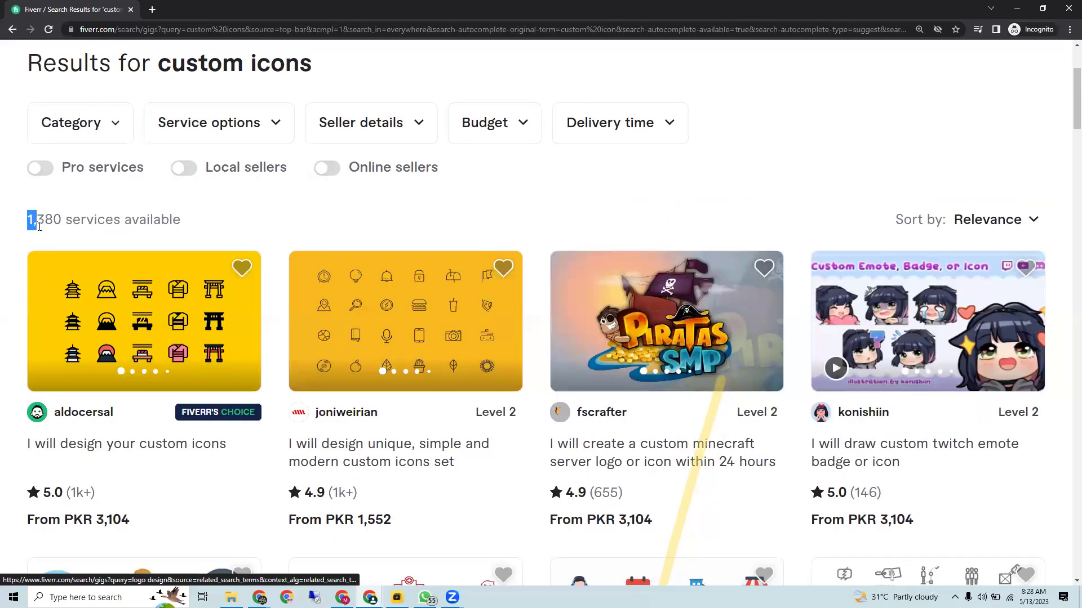
- Open the four gigs in the first row of the "custom icons" results in new browser tabs
scroll(88, 247, "down", 2)
right_click(169, 212)
left_click(192, 221)
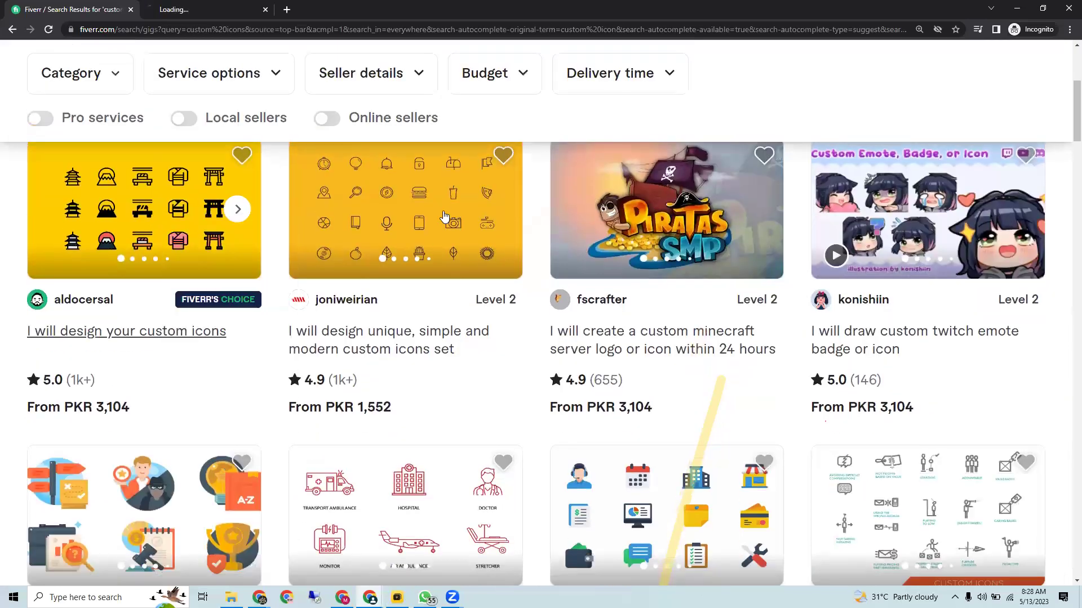
right_click(445, 212)
left_click(460, 220)
scroll(682, 170, "down", 1)
right_click(683, 170)
left_click(701, 180)
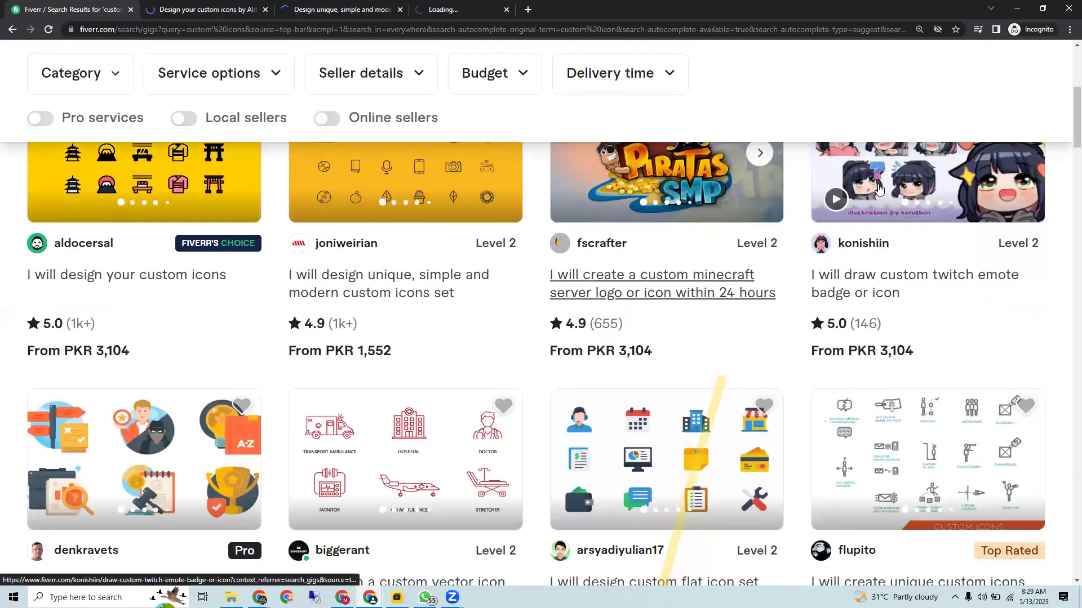
right_click(879, 185)
left_click(907, 195)
- Open the four second-row "custom icons" gigs in new browser tabs and show the opened "I will design your custom icons" gig
scroll(151, 304, "down", 3)
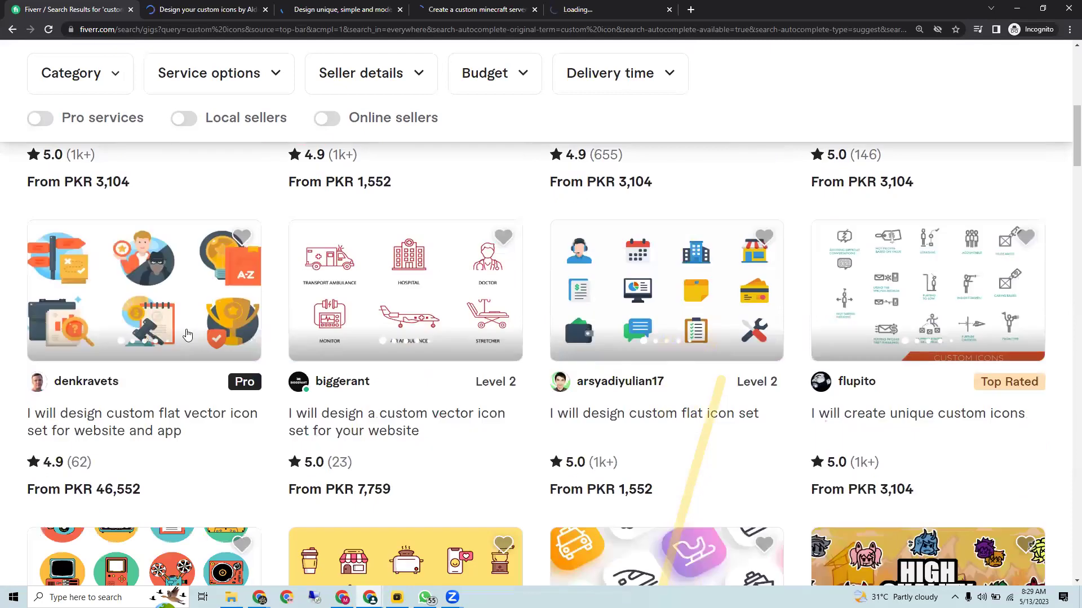
right_click(151, 304)
left_click(151, 306)
right_click(397, 293)
left_click(418, 305)
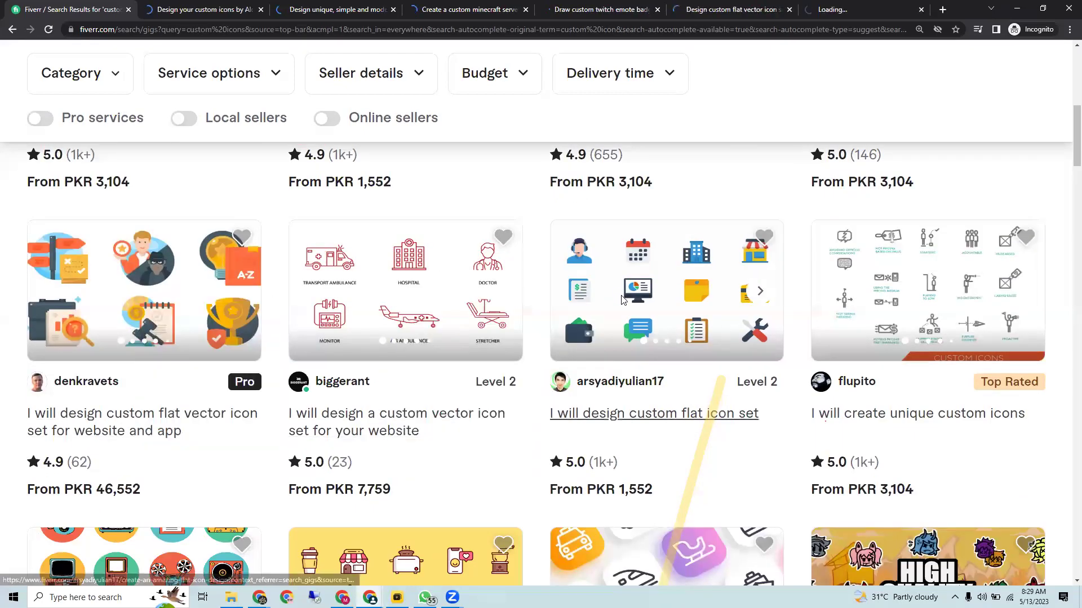
scroll(872, 169, "down", 3)
right_click(872, 170)
left_click(890, 180)
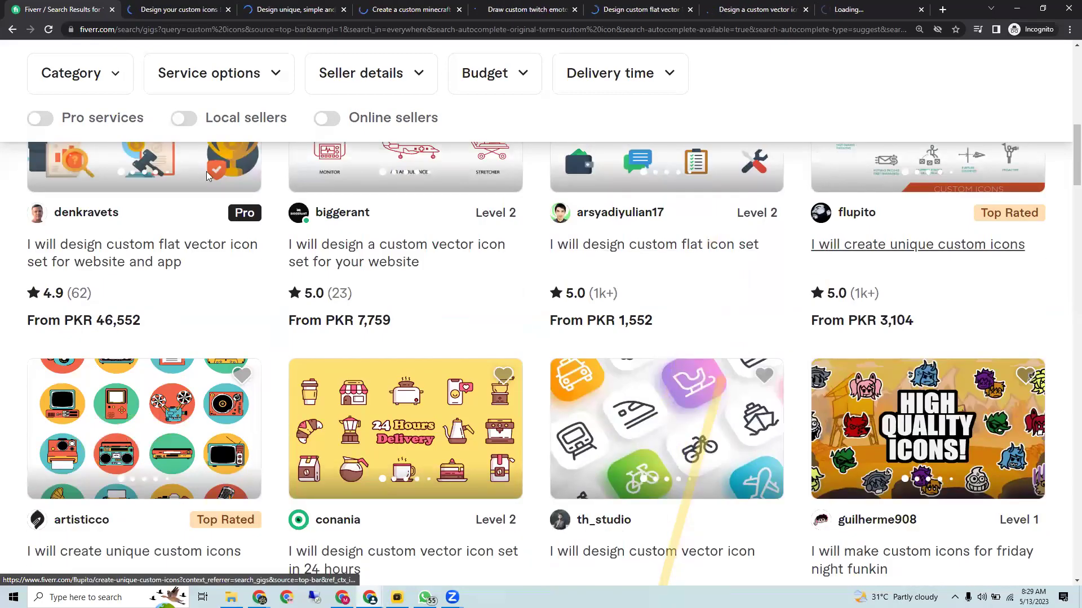
left_click(145, 7)
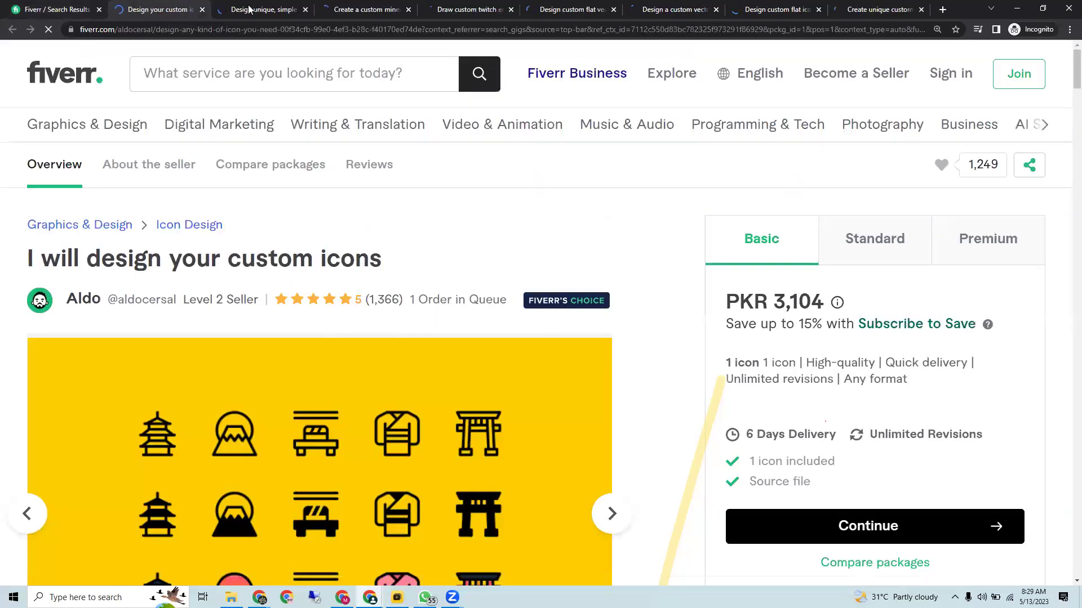
- Review the remaining opened "custom icons" gigs one after another, comparing seller levels, reviews and orders in queue
key("ctrl+Tab")
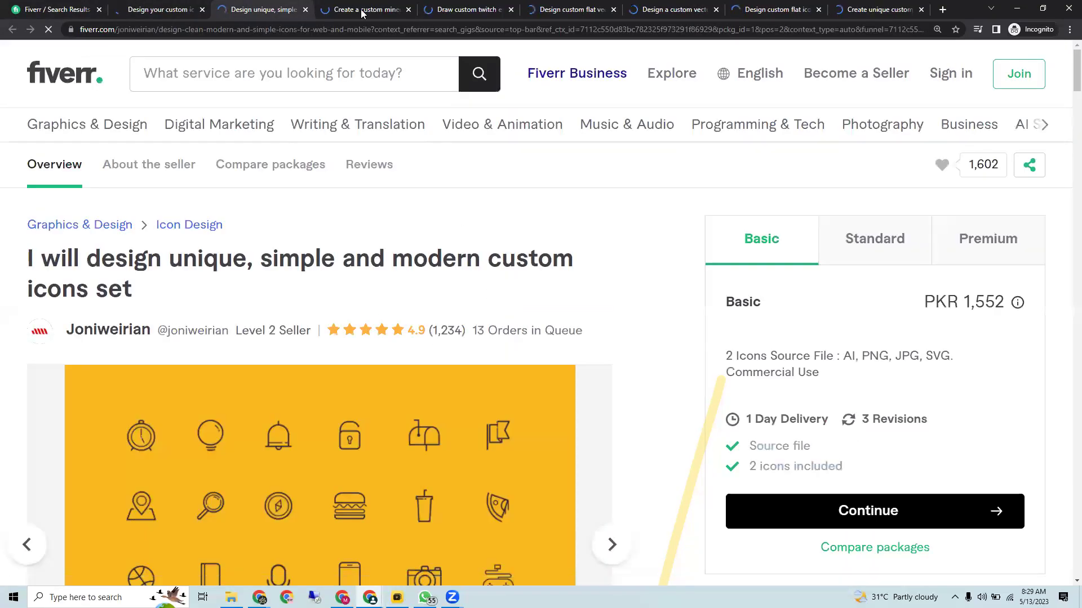
key("ctrl+Tab")
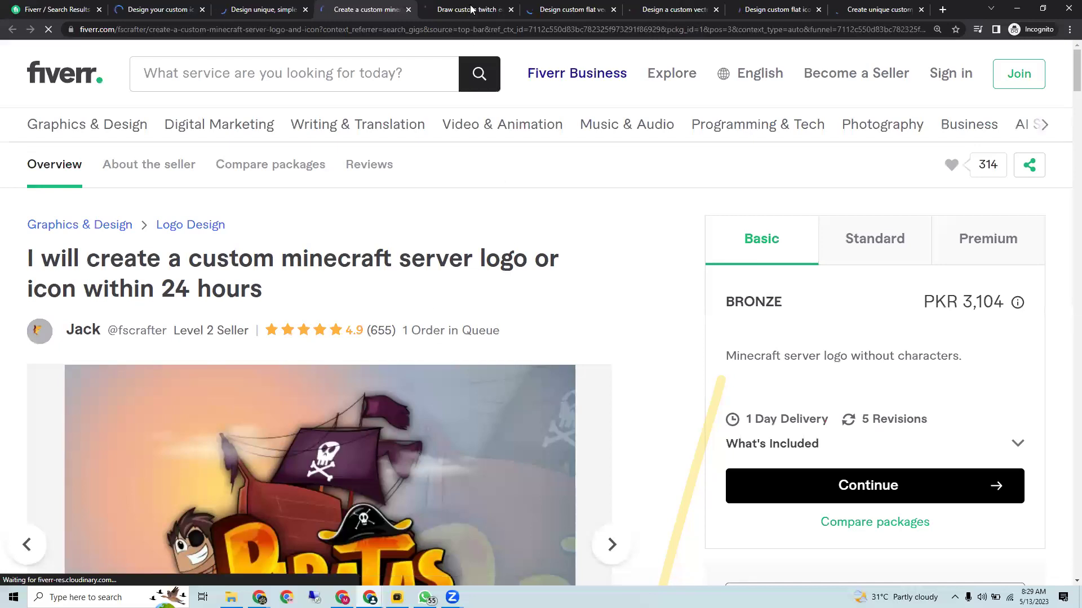
key("ctrl+Tab")
key("ctrl+Tab")
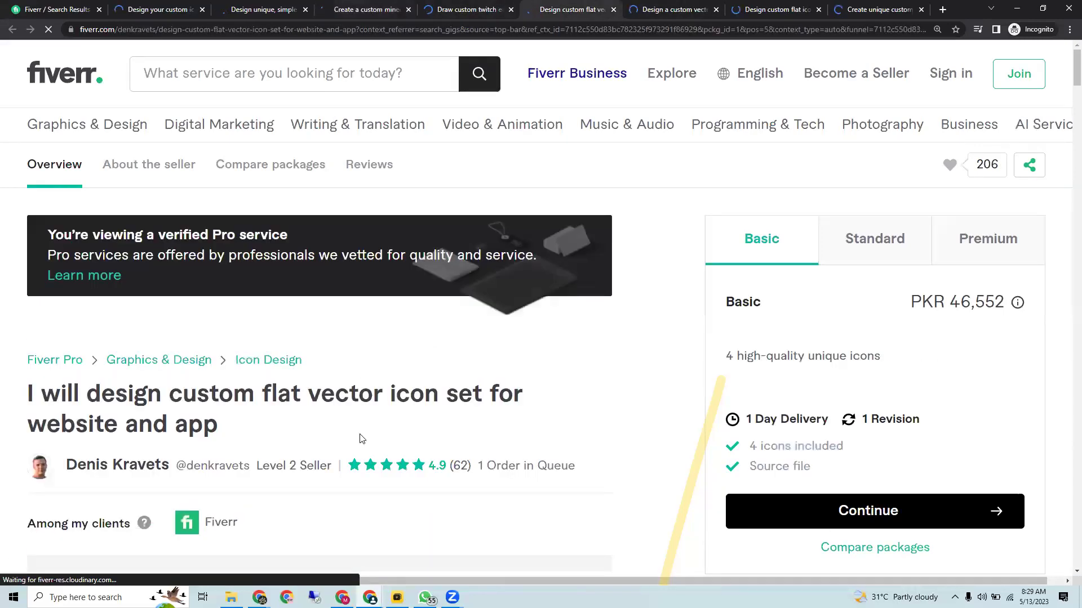
key("ctrl+Tab")
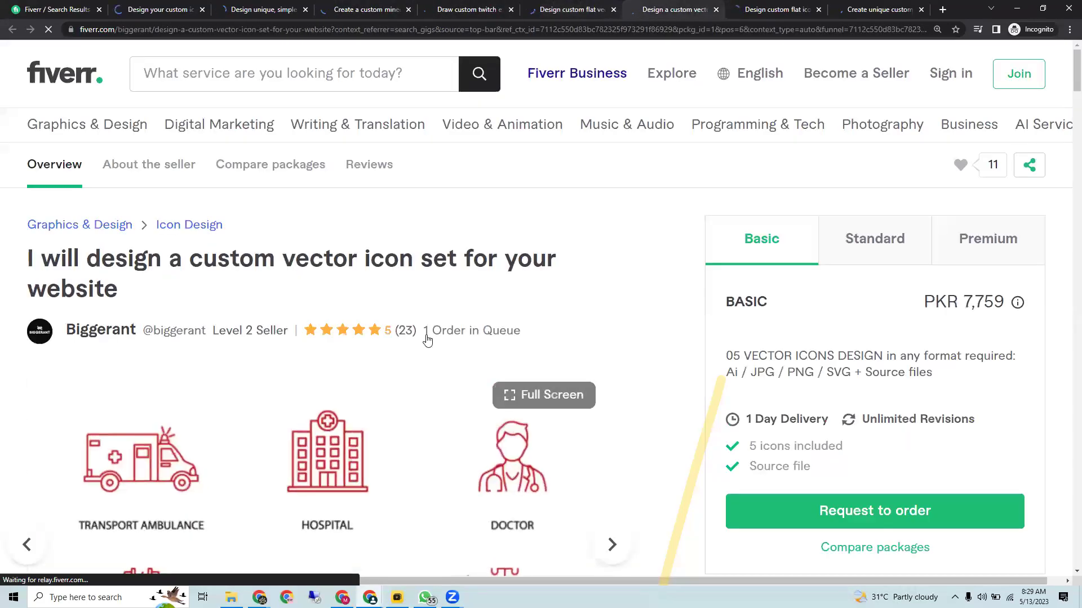
key("ctrl+Tab")
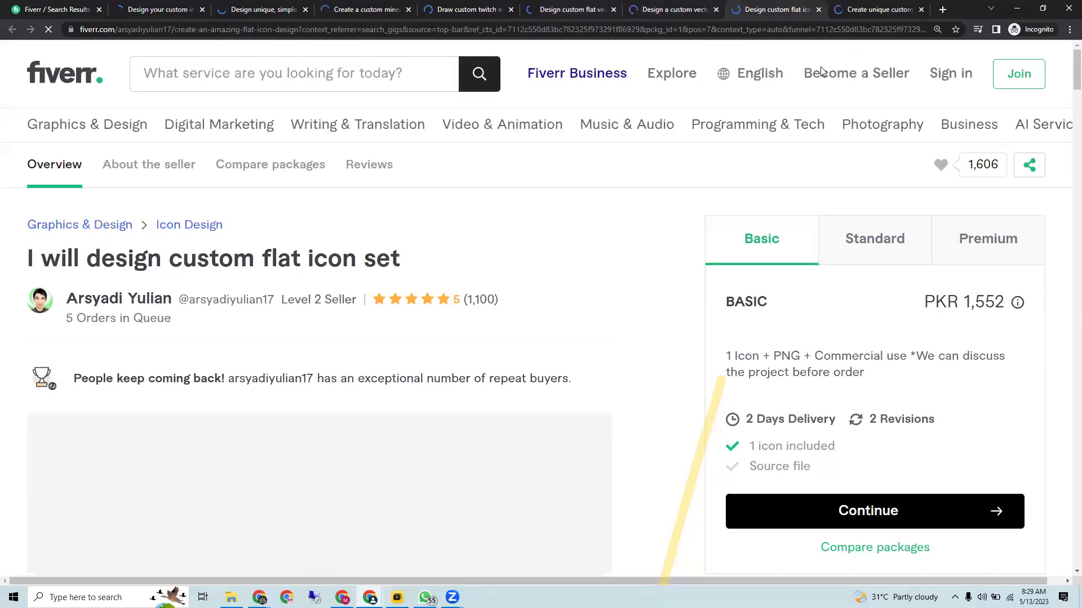
key("ctrl+Tab")
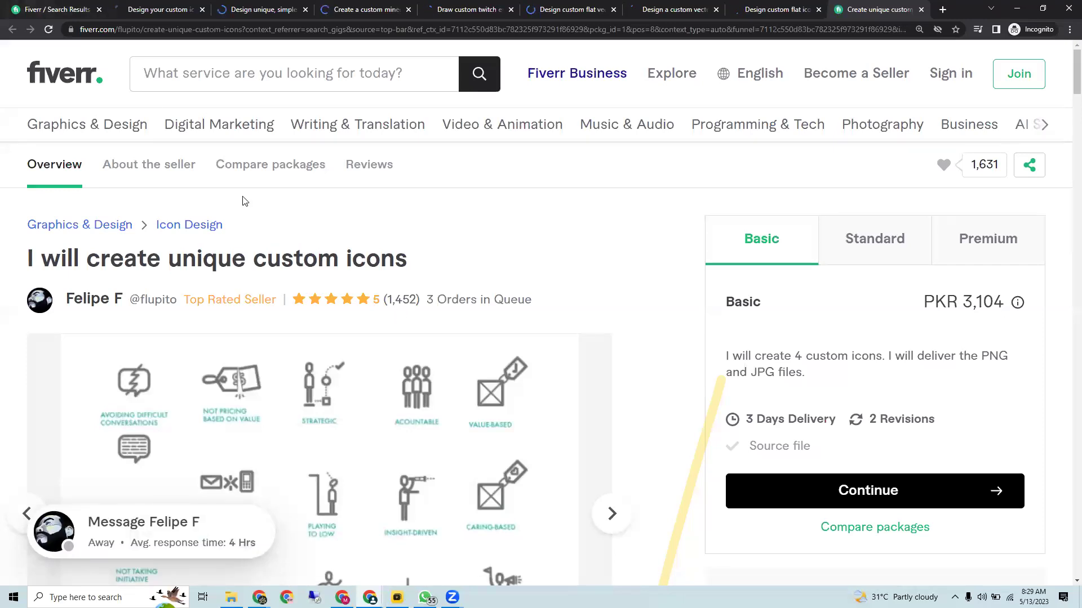
- Return to the "custom icons" search results and highlight the number of available services while reviewing the listed gigs
key("ctrl+1")
scroll(124, 374, "up", 10)
double_click(27, 393)
scroll(242, 393, "down", 10)
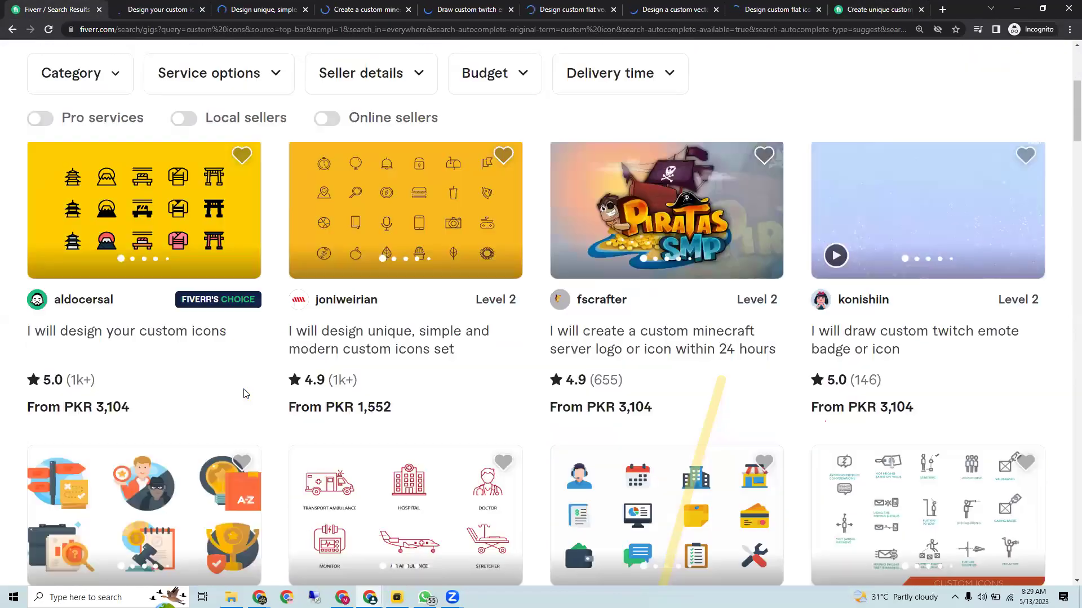
scroll(249, 392, "down", 8)
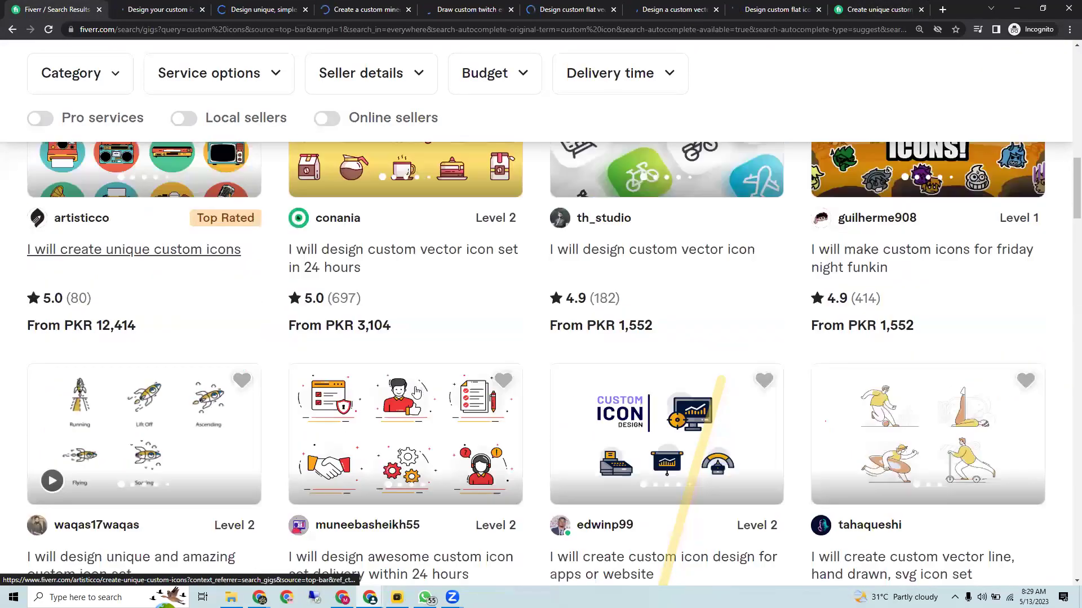
scroll(663, 524, "up", 5)
scroll(663, 524, "up", 10)
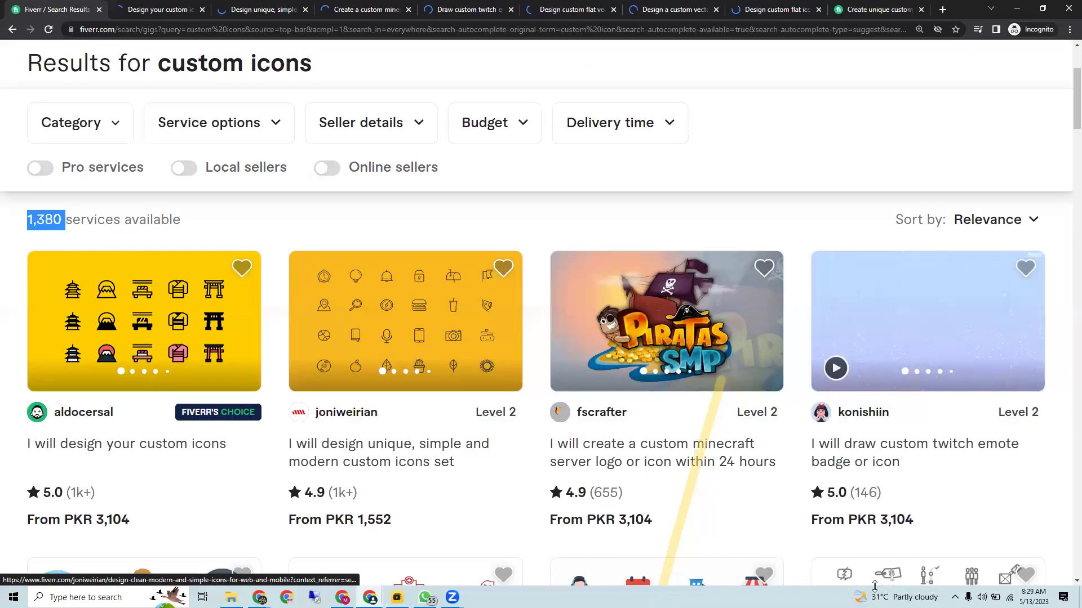
left_click(875, 588)
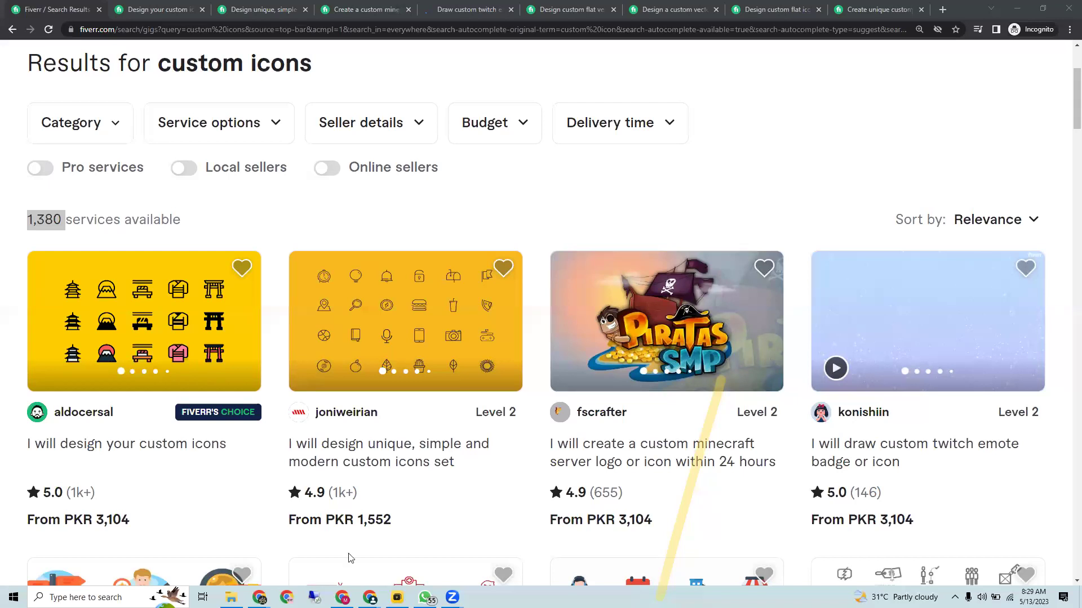
- Switch to the "keywords for fiverr" spreadsheet, leave the "Icon design" cell and review the keyword list up to "youtube promotion"
key("alt+Tab")
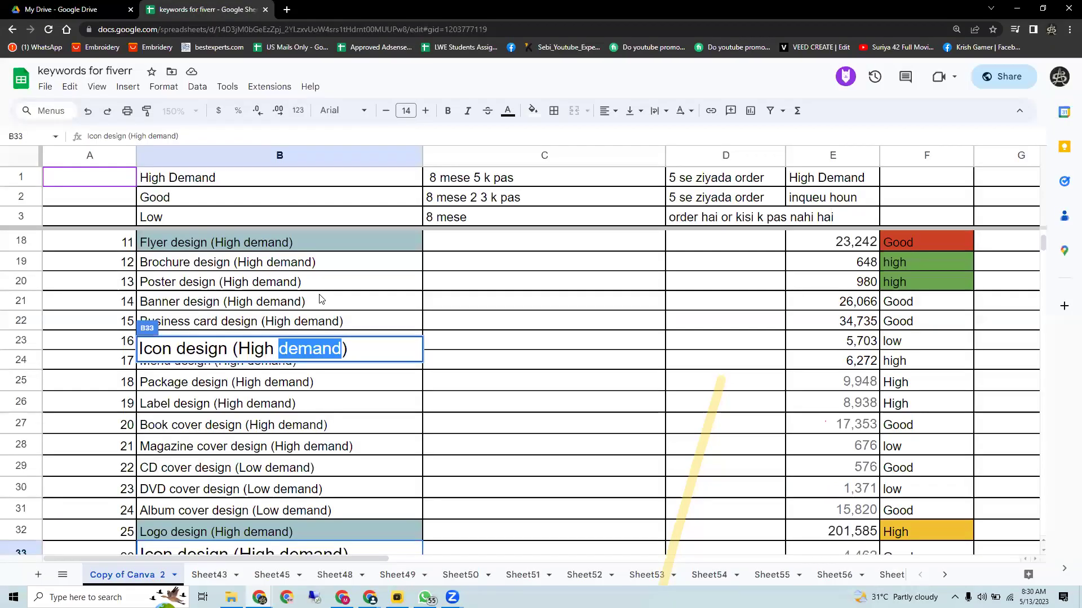
scroll(321, 299, "up", 1)
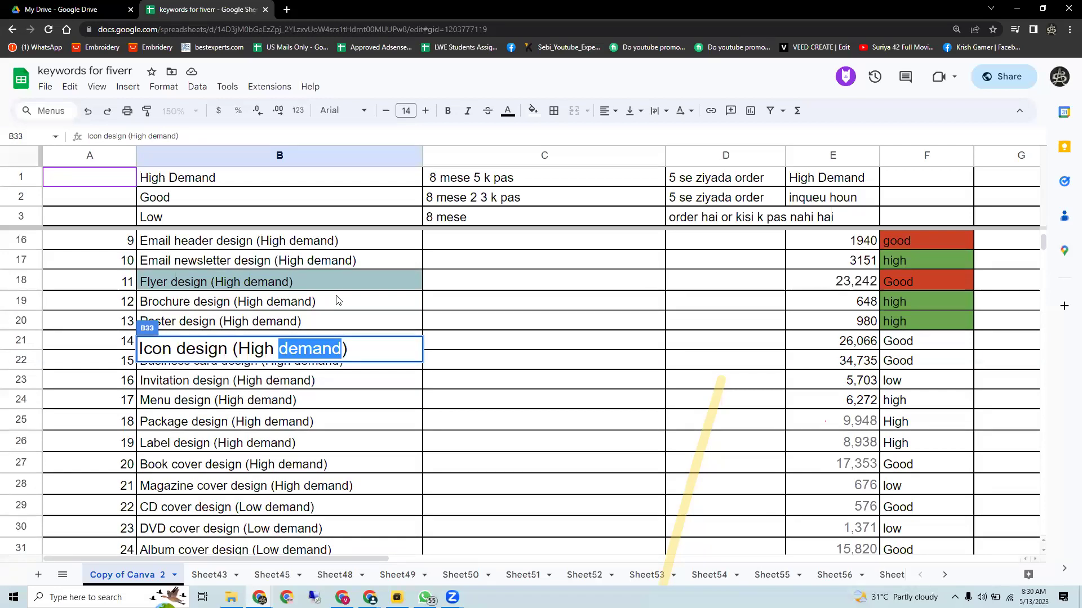
scroll(337, 300, "down", 20)
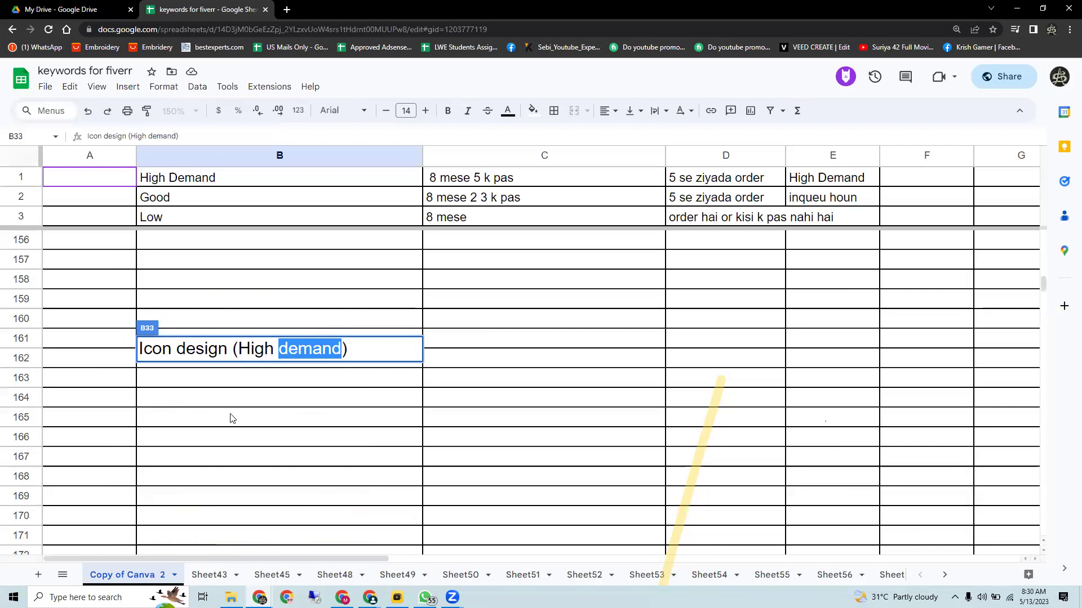
left_click(231, 418)
scroll(266, 391, "up", 3)
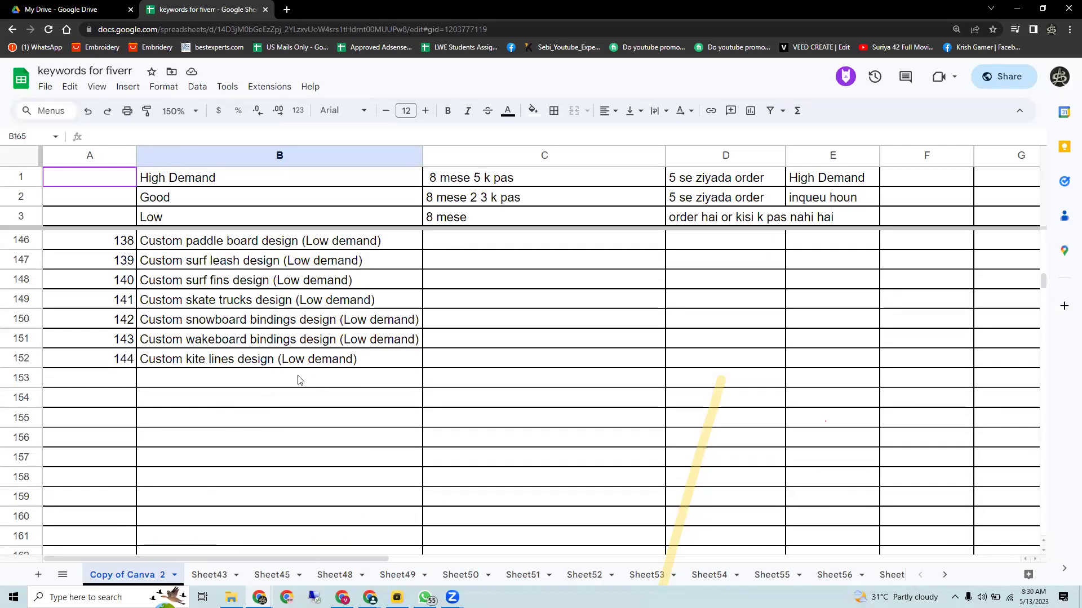
scroll(299, 381, "up", 7)
scroll(299, 380, "up", 13)
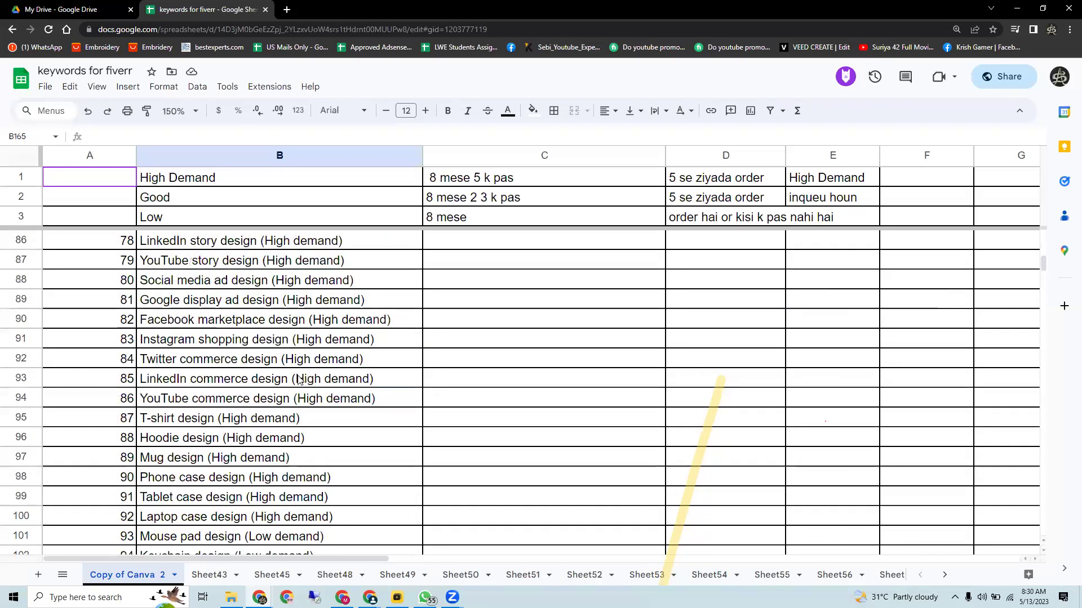
scroll(298, 380, "up", 10)
scroll(298, 380, "up", 6)
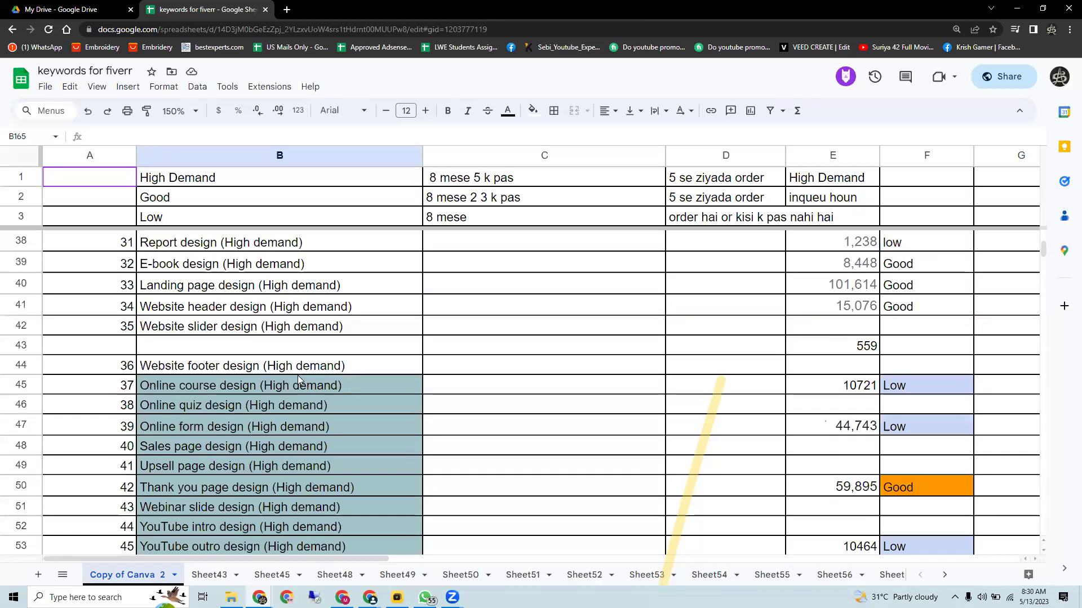
scroll(298, 379, "up", 4)
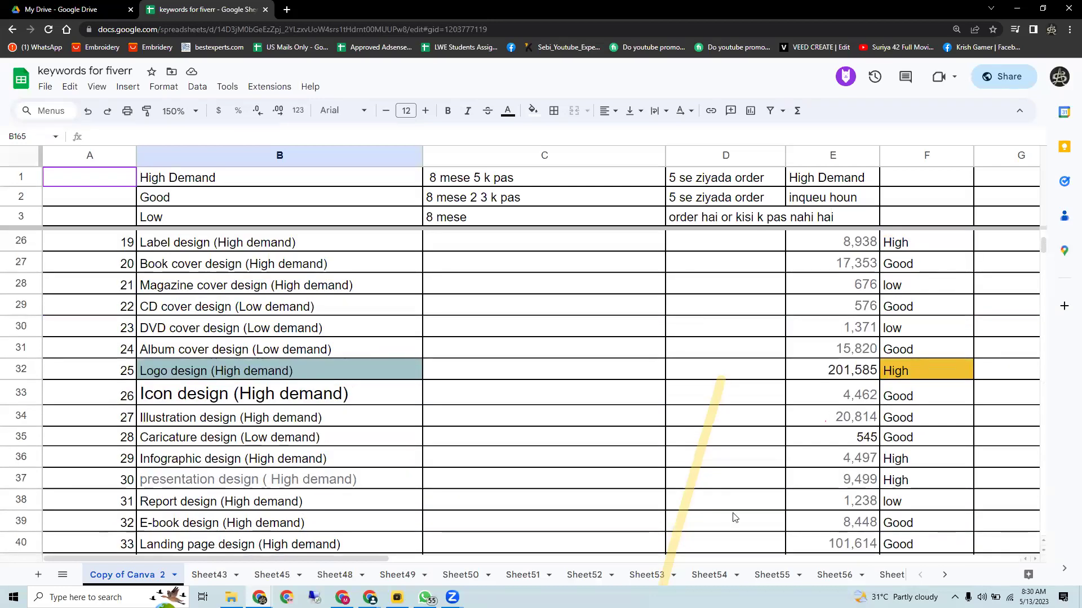
scroll(732, 514, "up", 1)
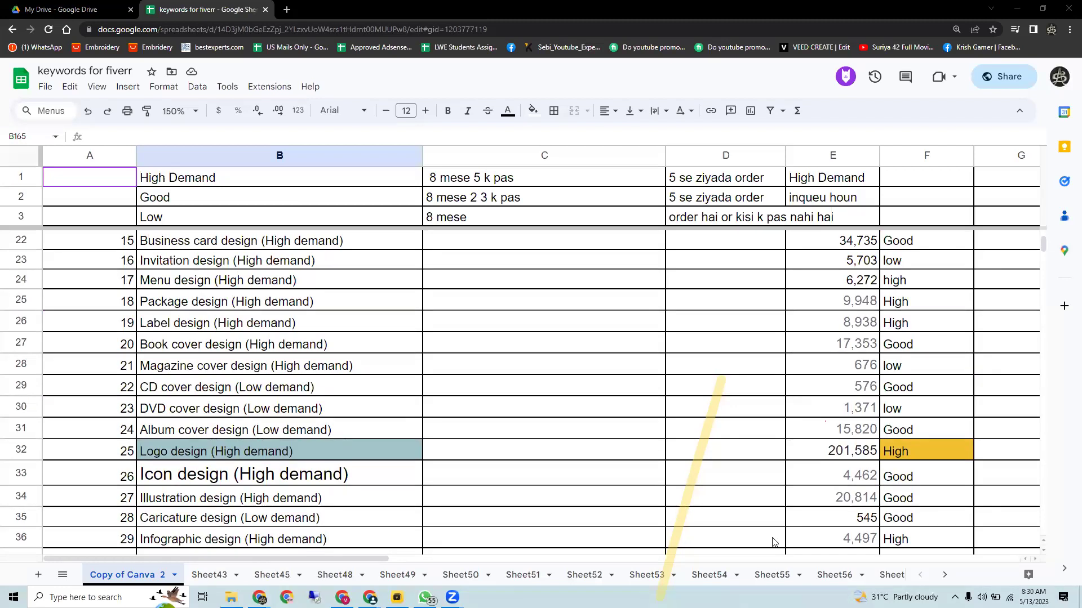
scroll(530, 414, "up", 5)
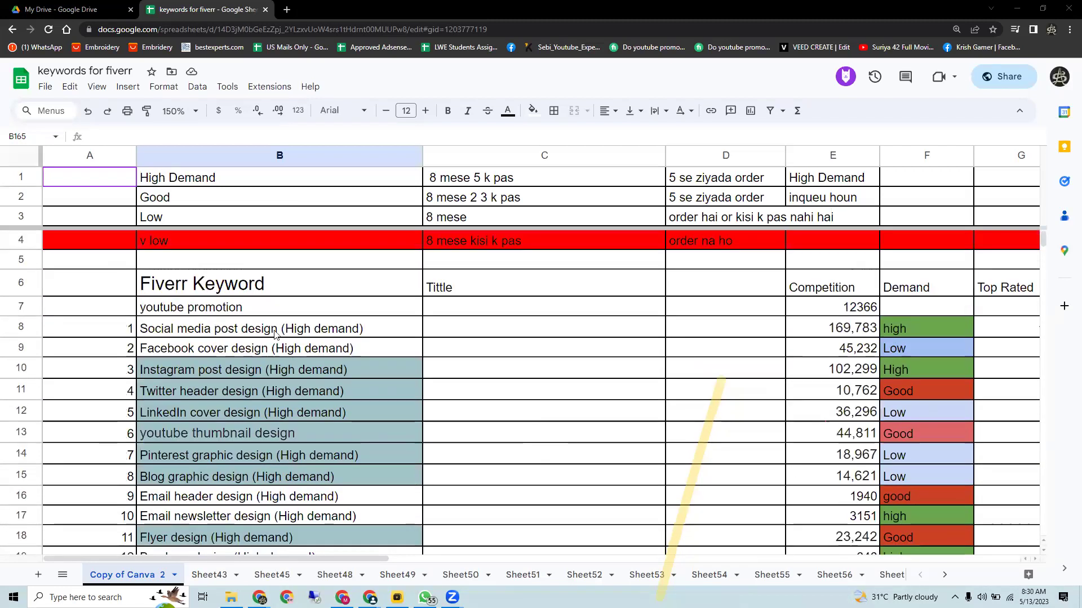
left_click(302, 306)
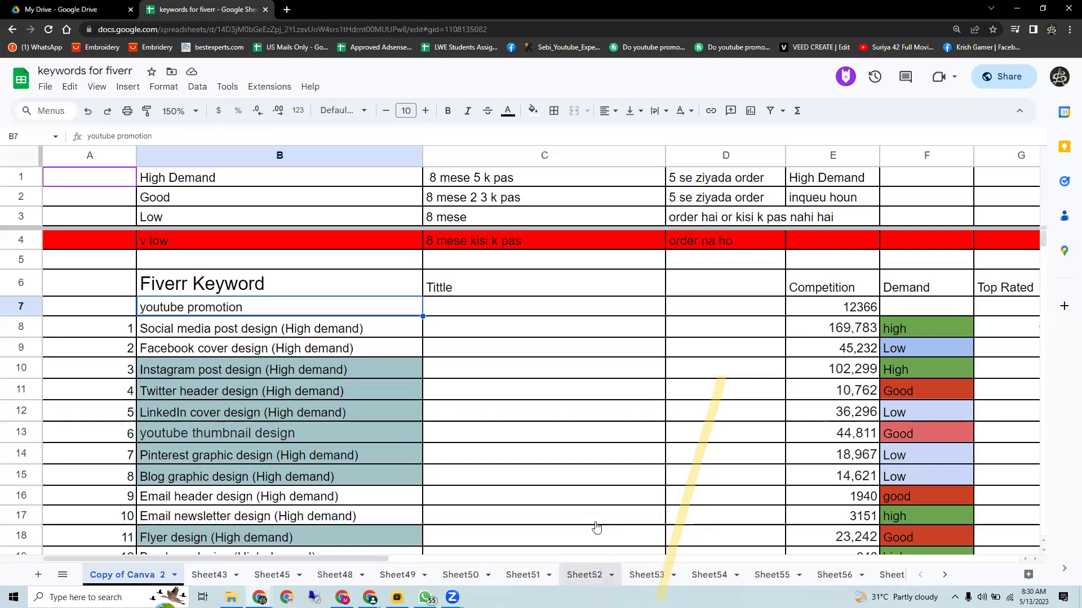
- Delete Sheet52 and Sheet51 from the keyword spreadsheet
right_click(588, 575)
left_click(606, 366)
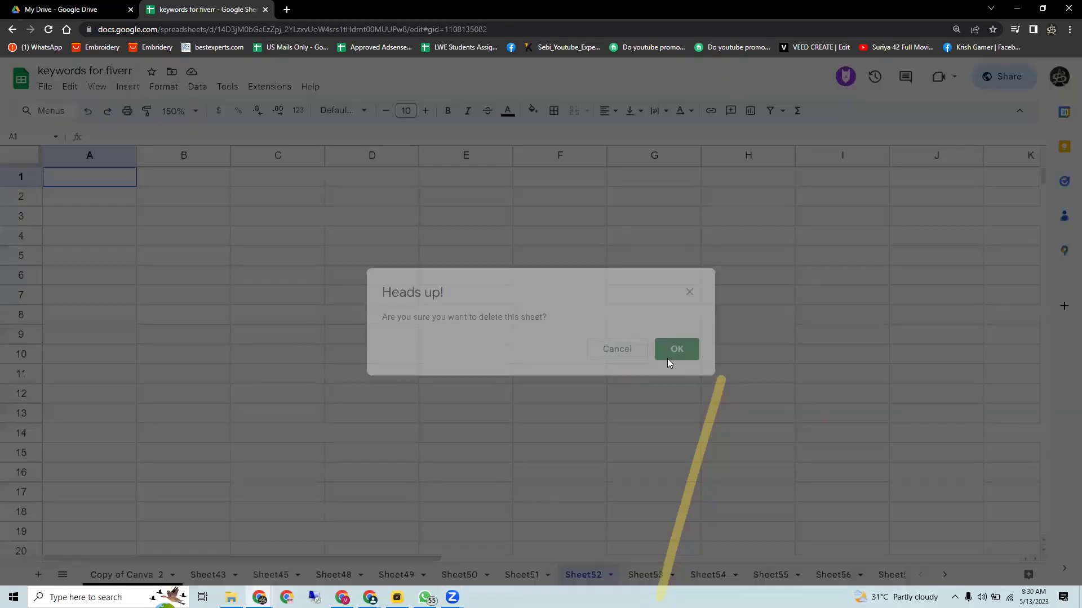
key("Return")
right_click(522, 573)
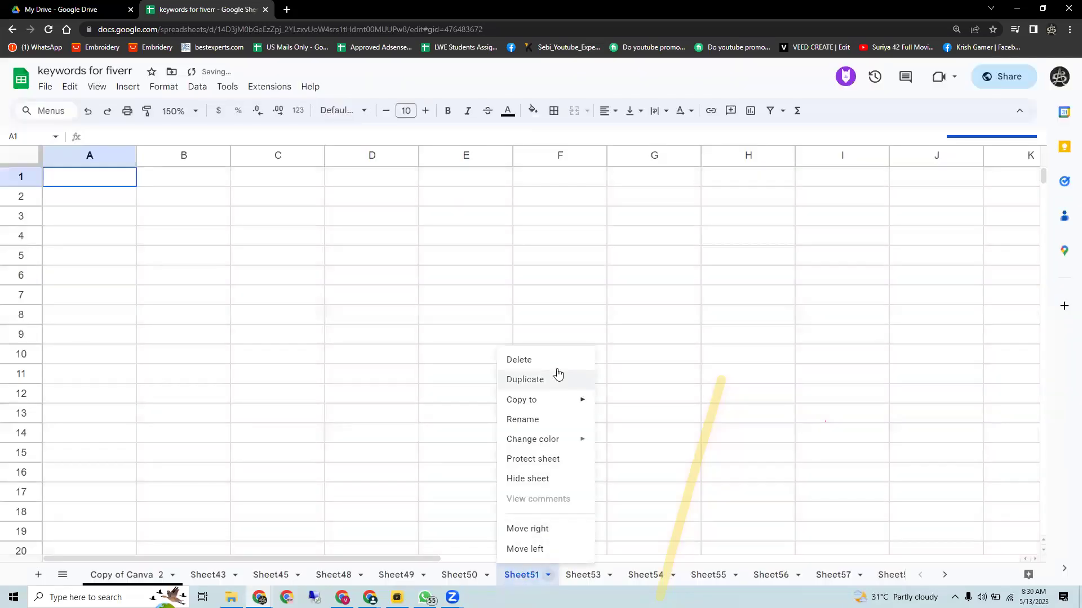
left_click(562, 360)
key("Return")
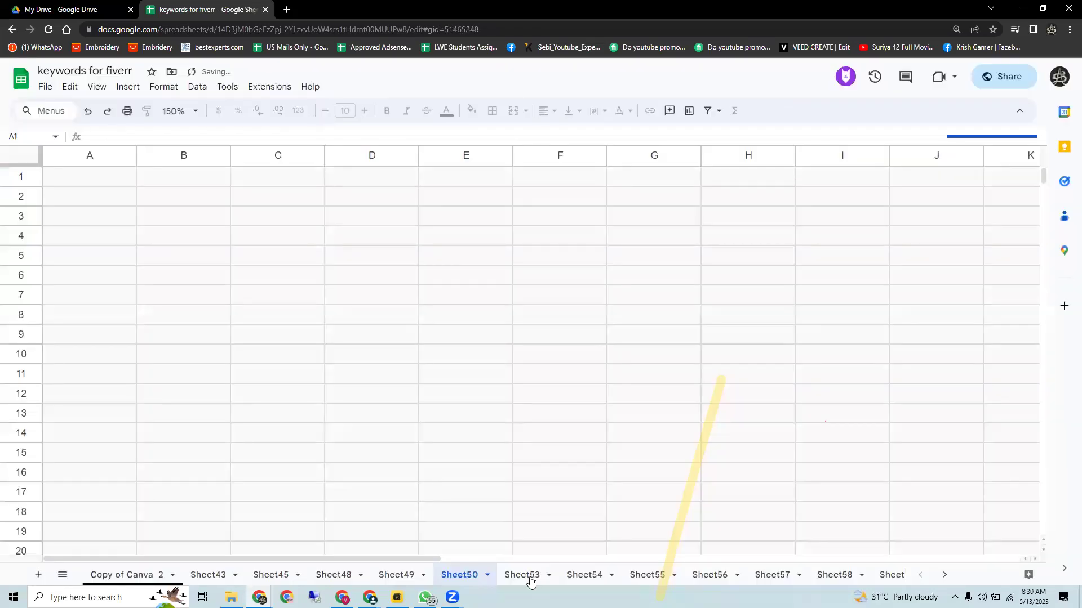
- Delete Sheet53 and Sheet54 from the keyword spreadsheet
right_click(522, 575)
left_click(558, 360)
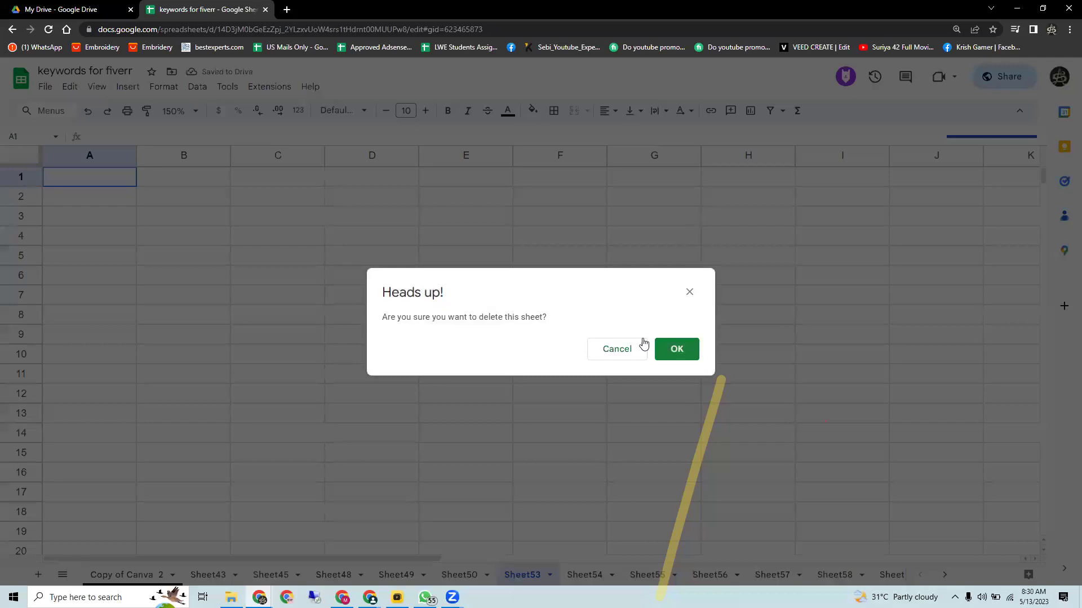
left_click(676, 348)
right_click(527, 574)
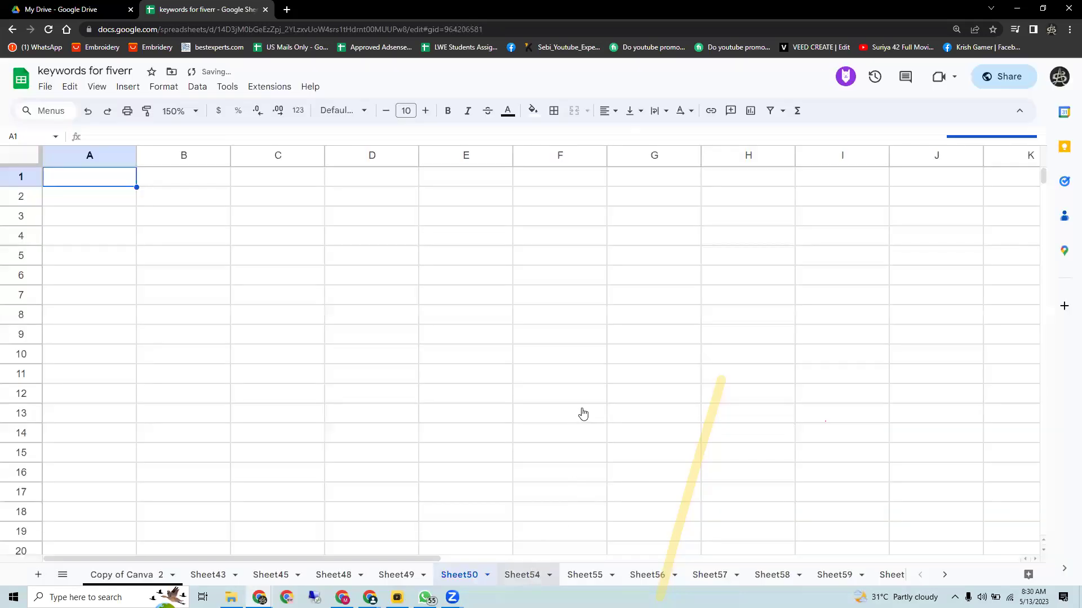
left_click(579, 362)
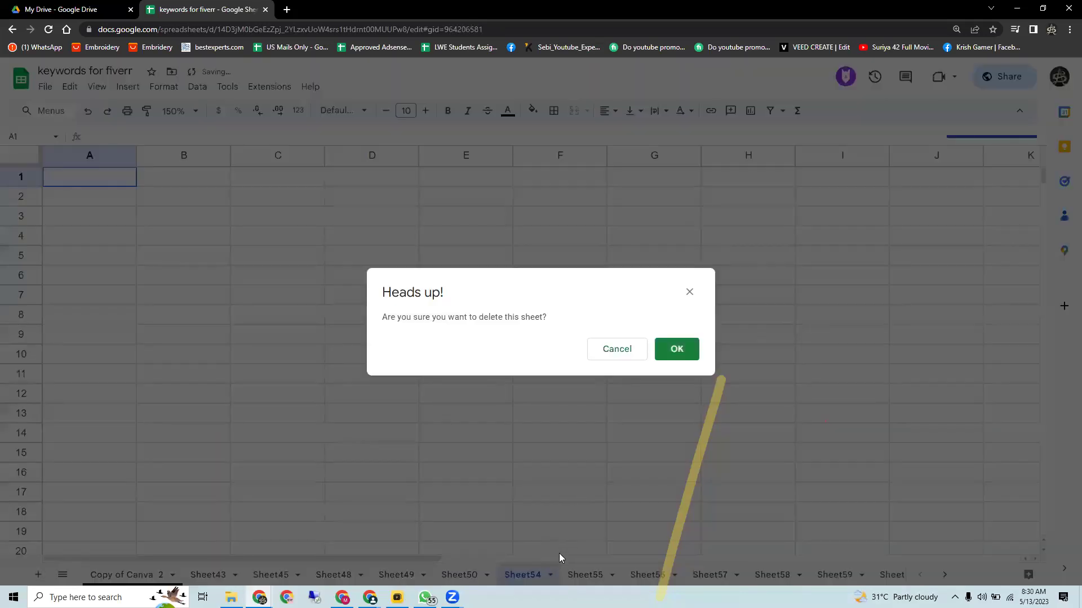
left_click(683, 351)
- Delete Sheet55, Sheet56 and Sheet57 from the keyword spreadsheet
right_click(523, 579)
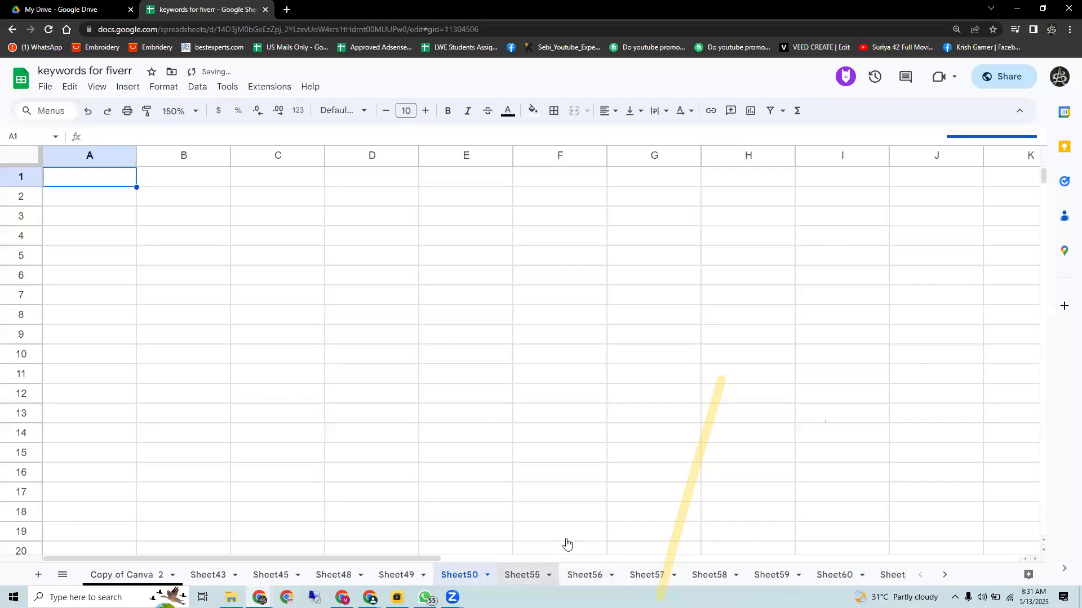
left_click(556, 361)
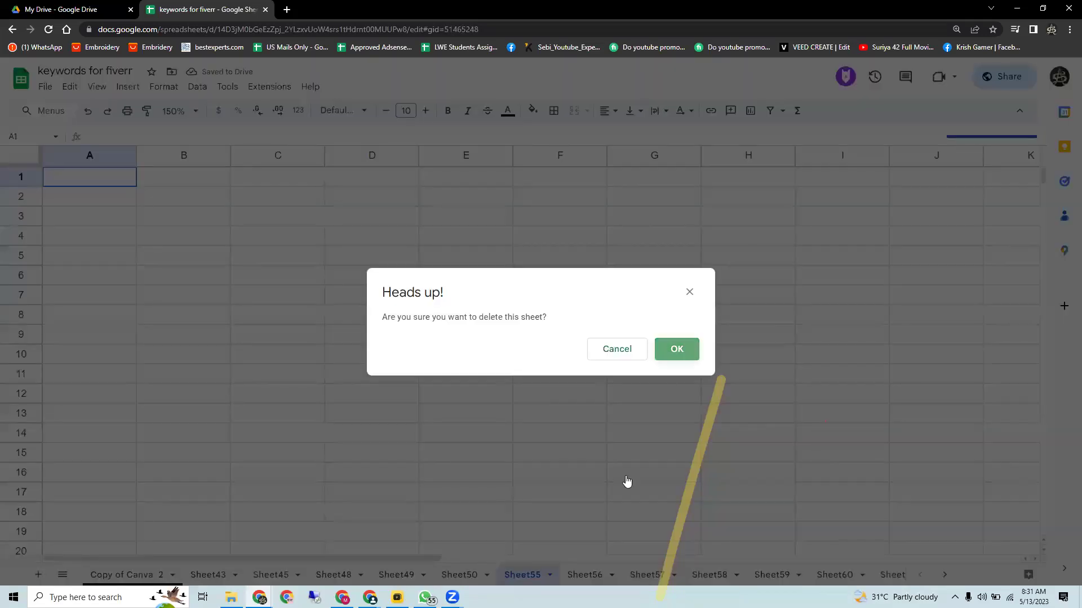
key("Return")
right_click(524, 574)
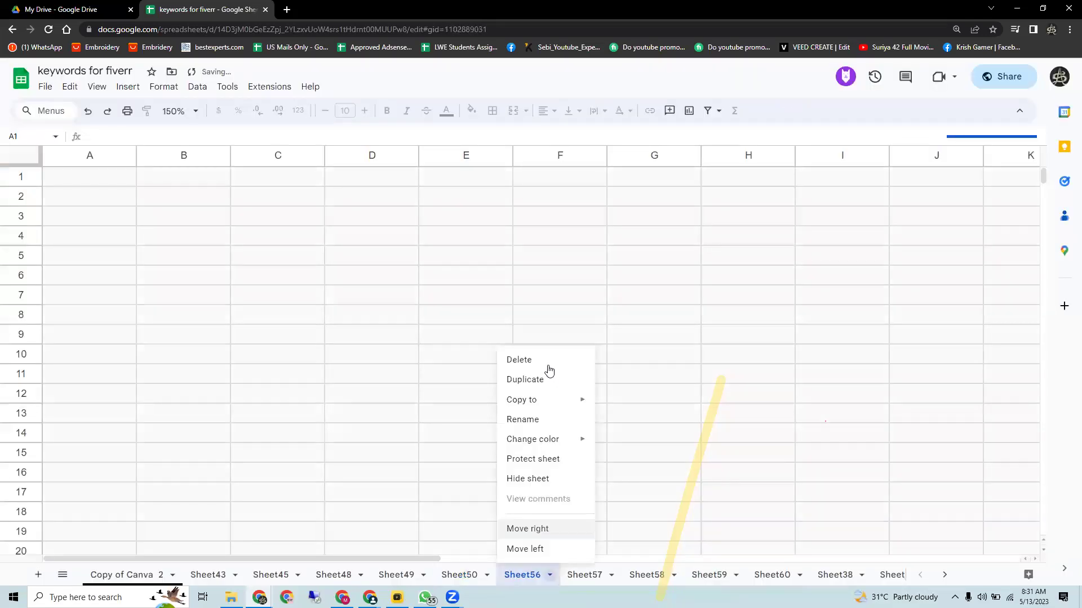
left_click(552, 358)
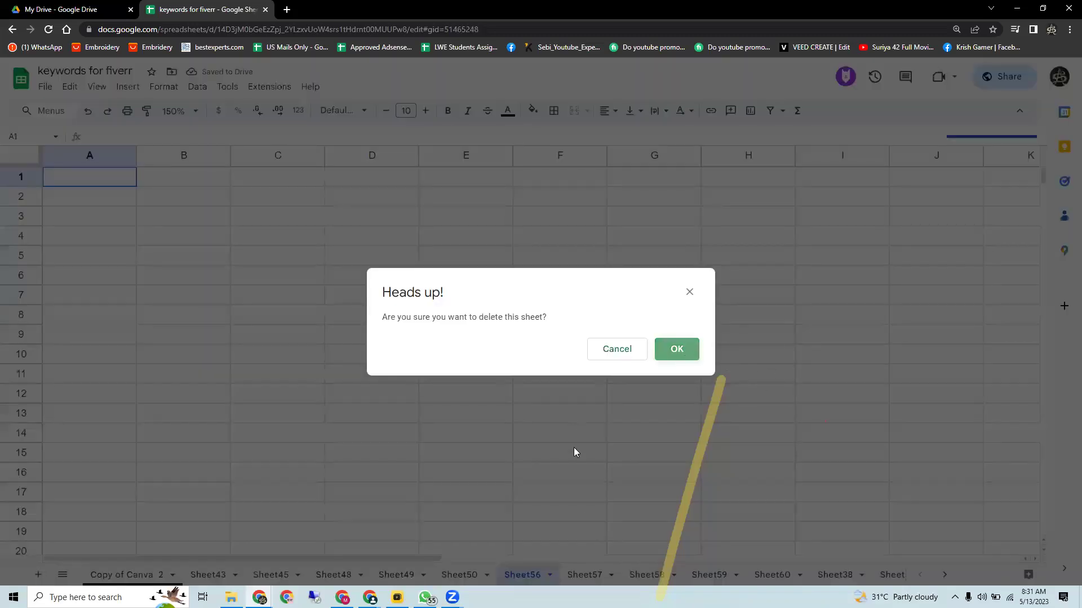
key("Return")
right_click(523, 575)
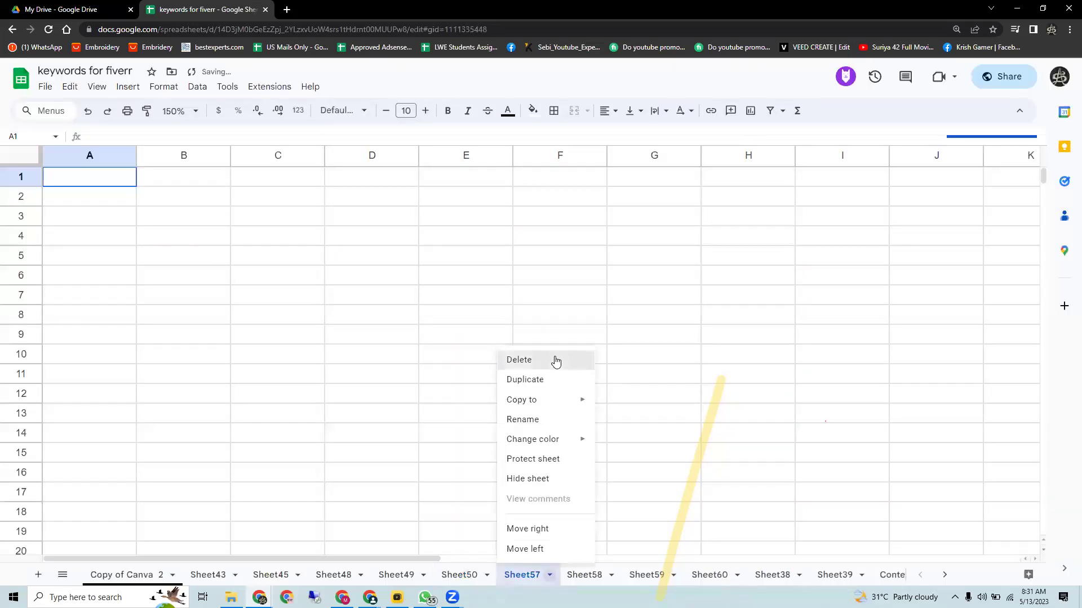
left_click(555, 360)
left_click(691, 348)
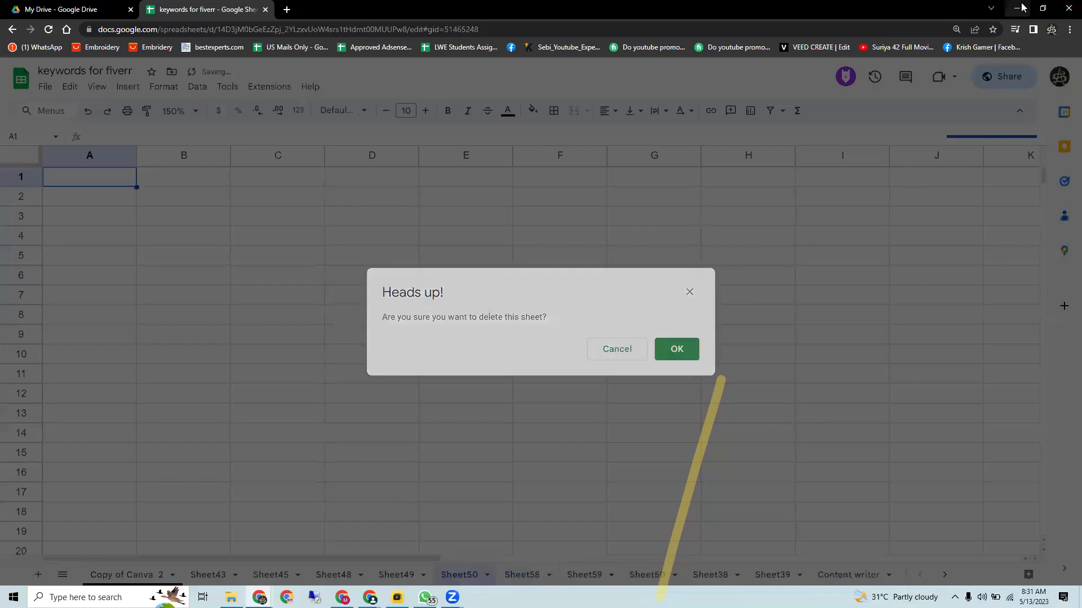
- Minimize the browser windows, check the Downloads folder in File Explorer and return to the desktop
left_click(1019, 8)
left_click(1019, 8)
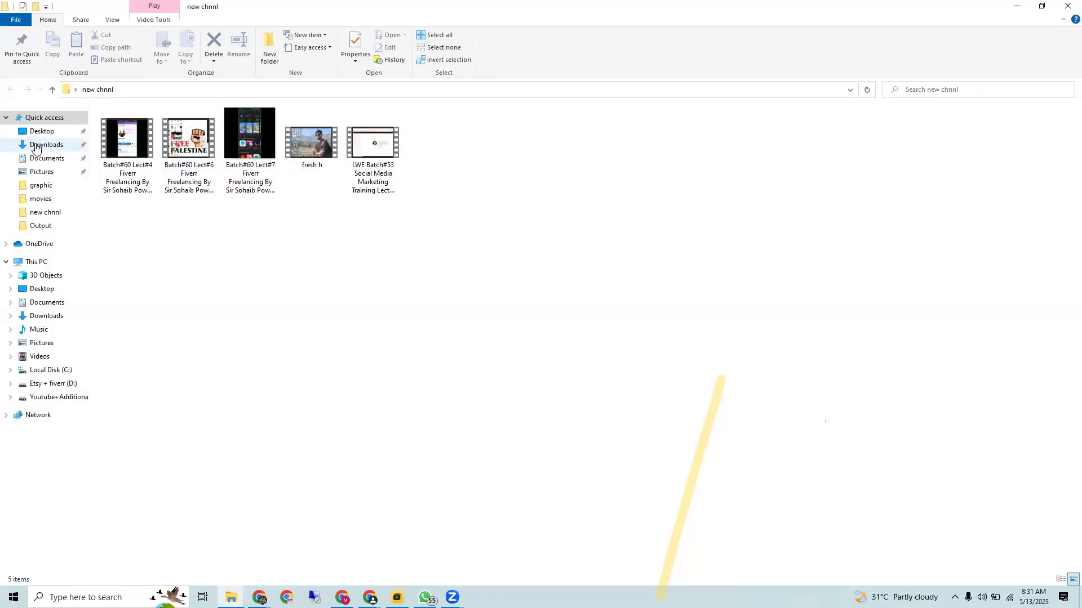
left_click(47, 145)
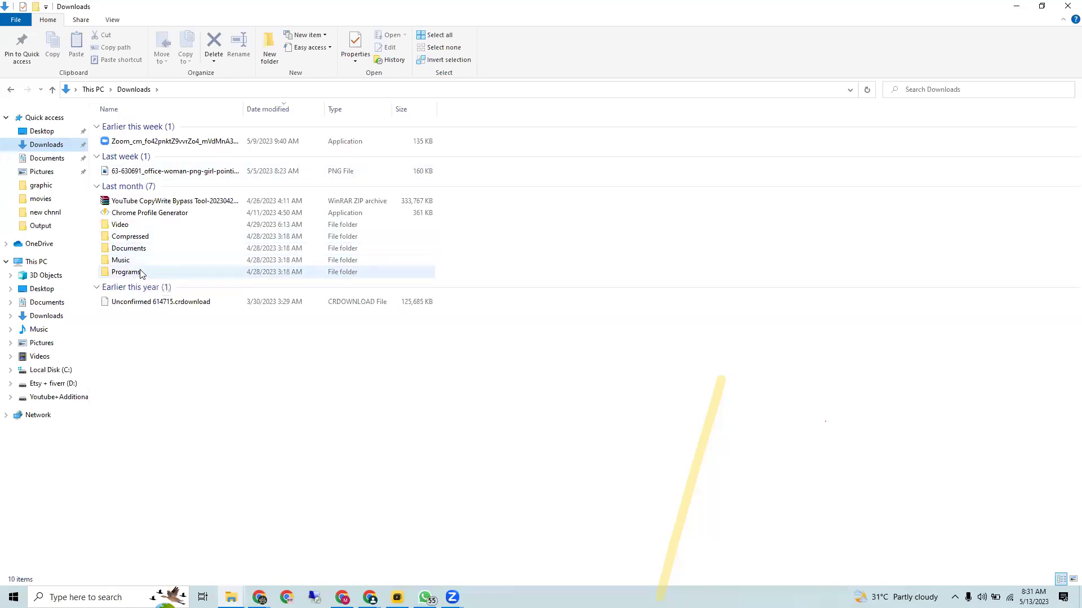
left_click(1015, 5)
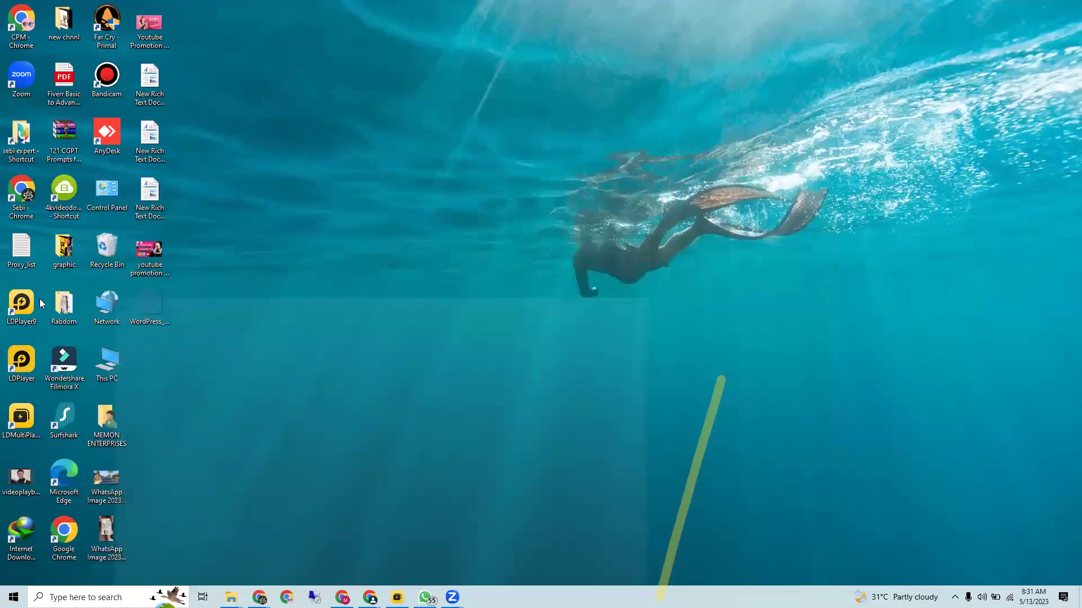
- Open the "graphic" folder from the desktop and view an image stored in it
double_click(61, 257)
left_click(262, 147)
double_click(262, 145)
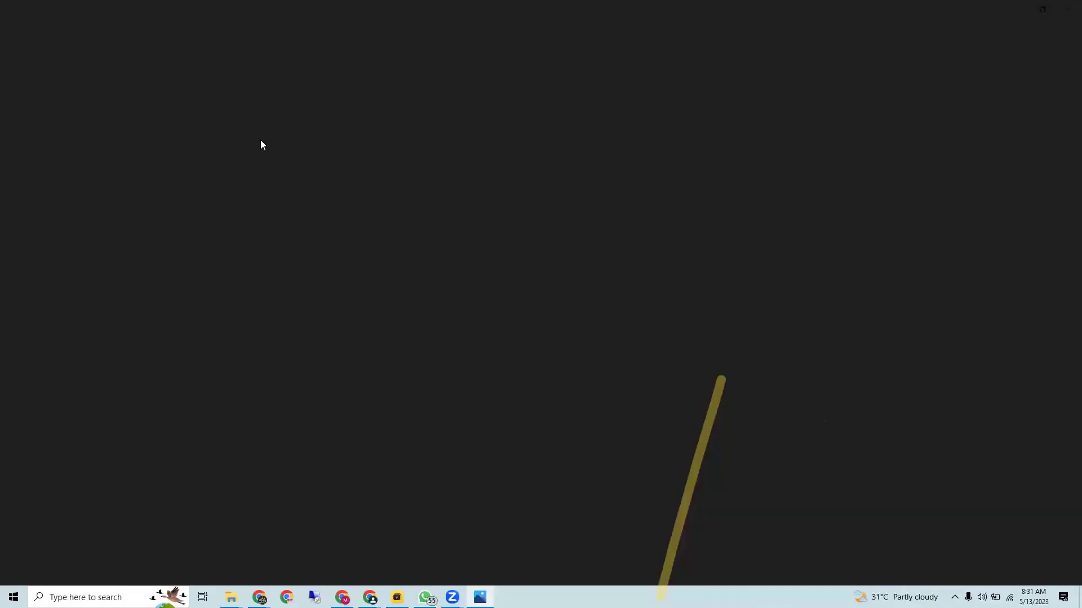